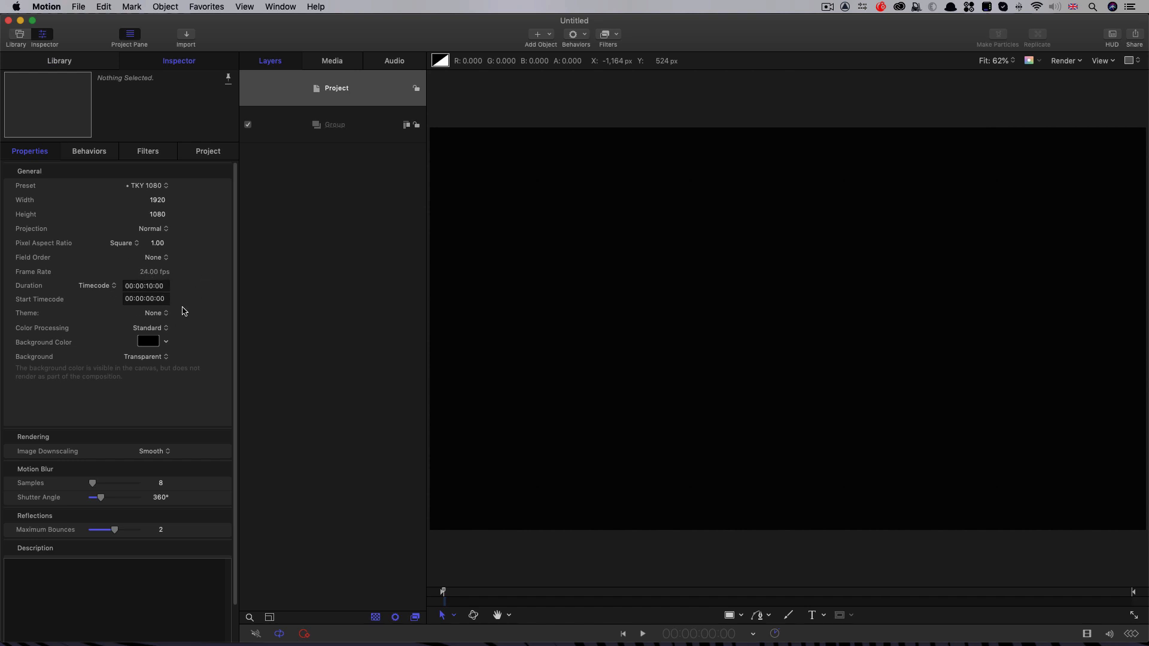
Step: Add a Color Solid generator to the empty group and change its color to black
left_click(316, 127)
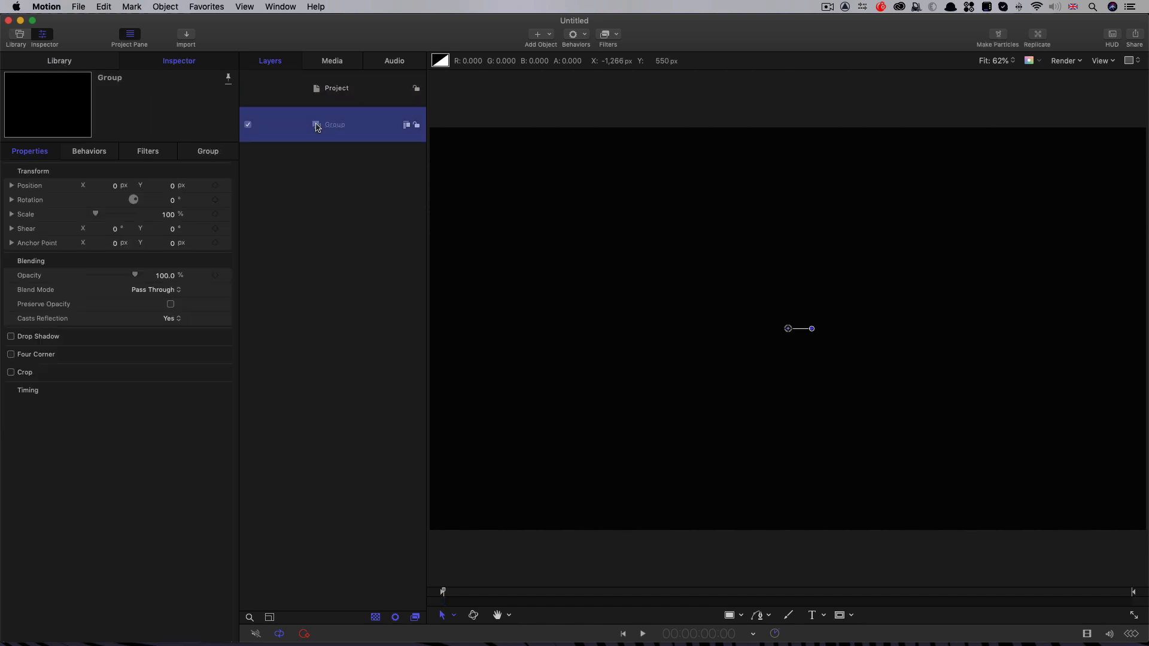
left_click(548, 37)
mouse_move(560, 157)
mouse_move(721, 177)
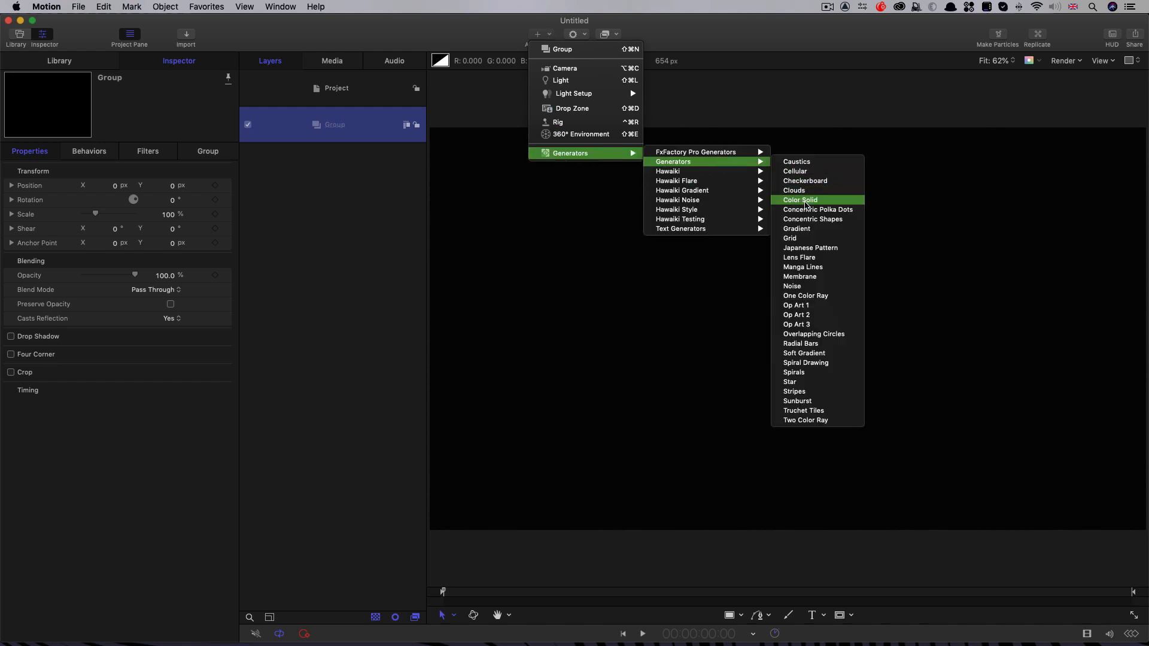
left_click(805, 205)
left_click(164, 230)
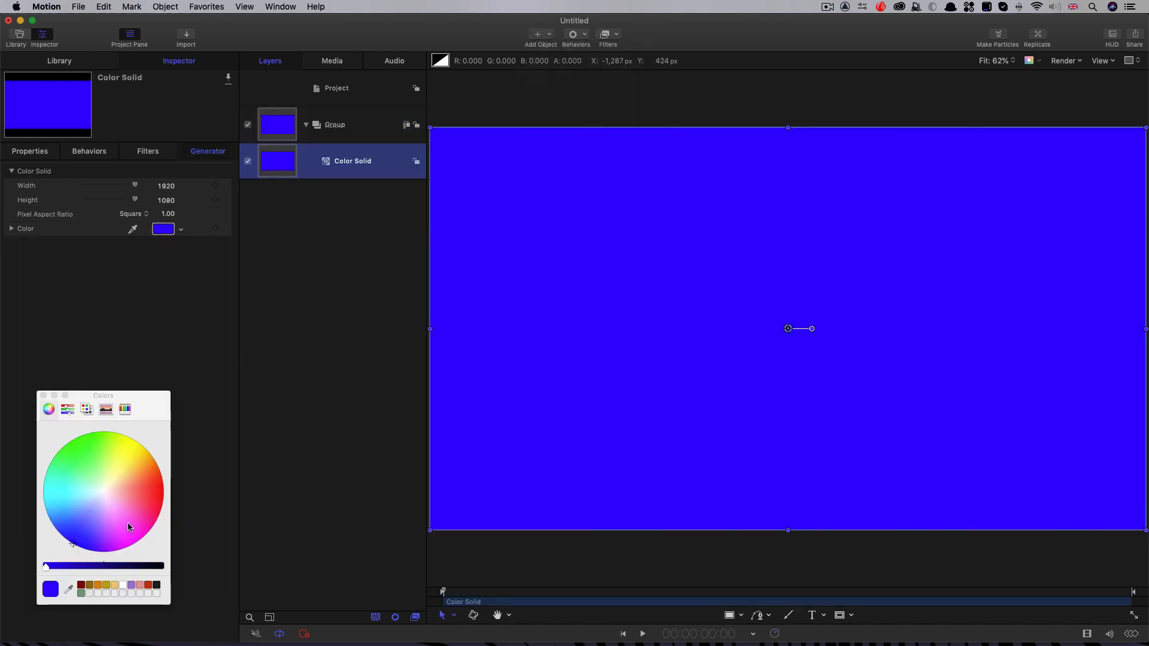
left_click_drag(144, 567, 372, 577)
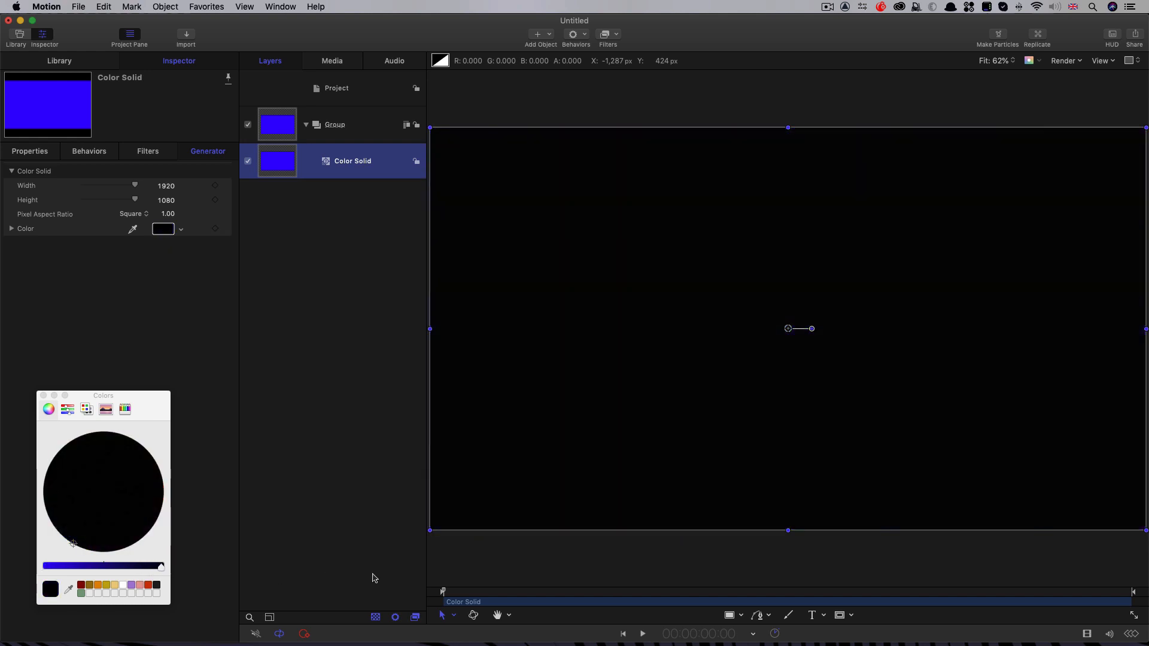
Step: Rename the group as BG and collapse it in the layer list
left_click(337, 127)
double_click(338, 127)
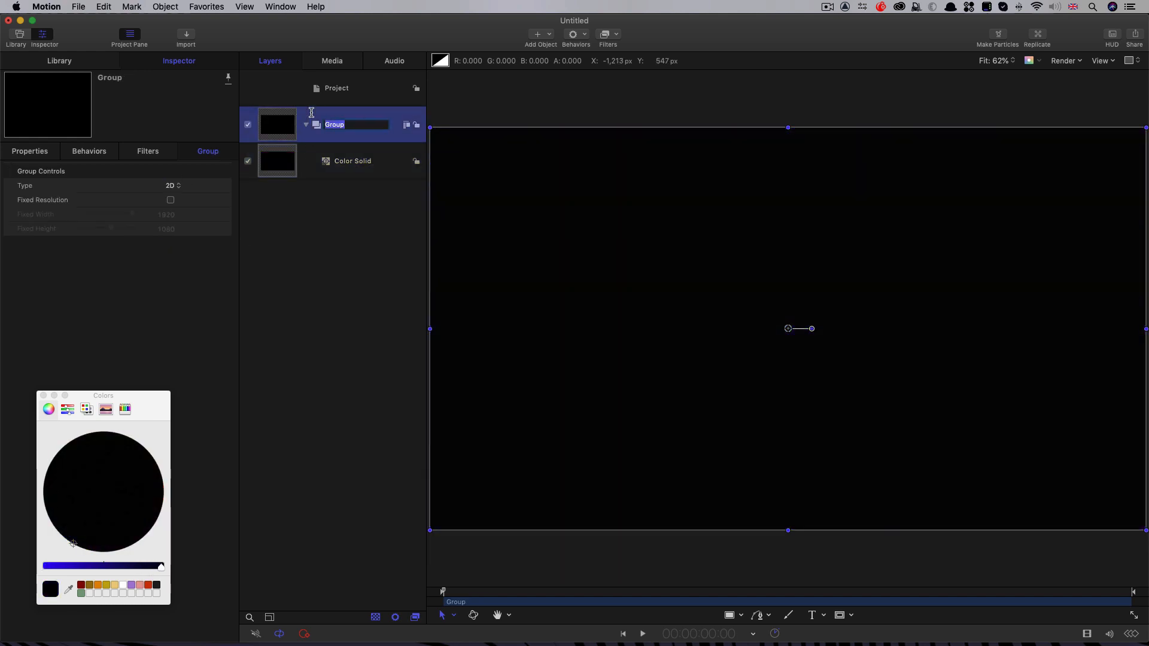
type("BG")
key("Return")
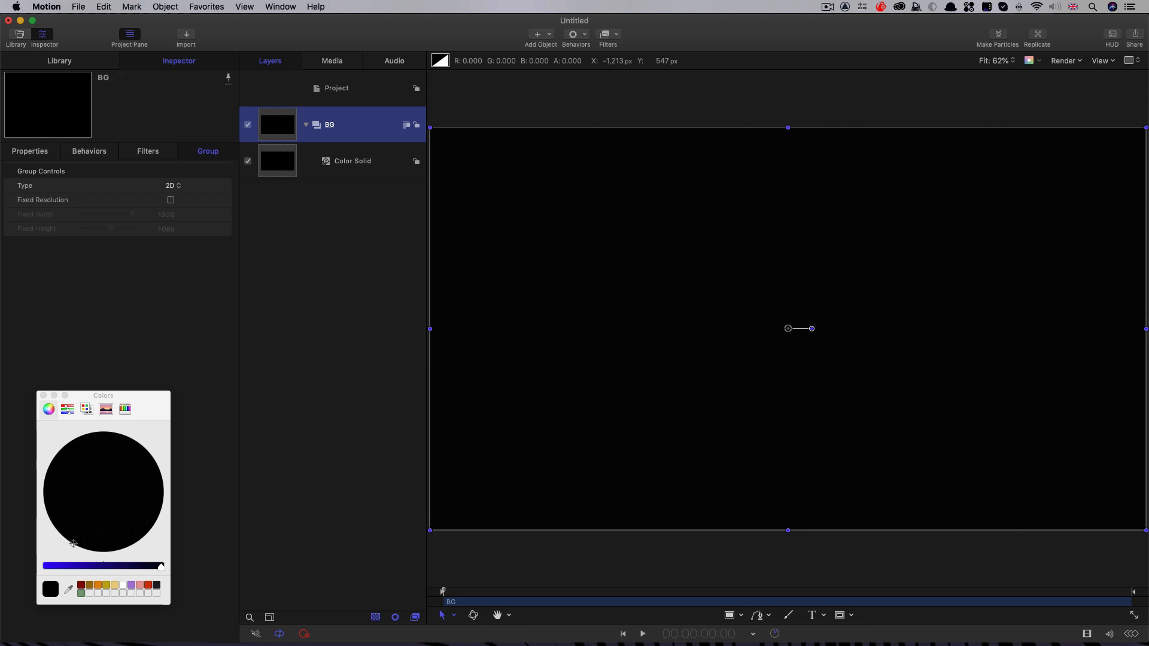
left_click(306, 125)
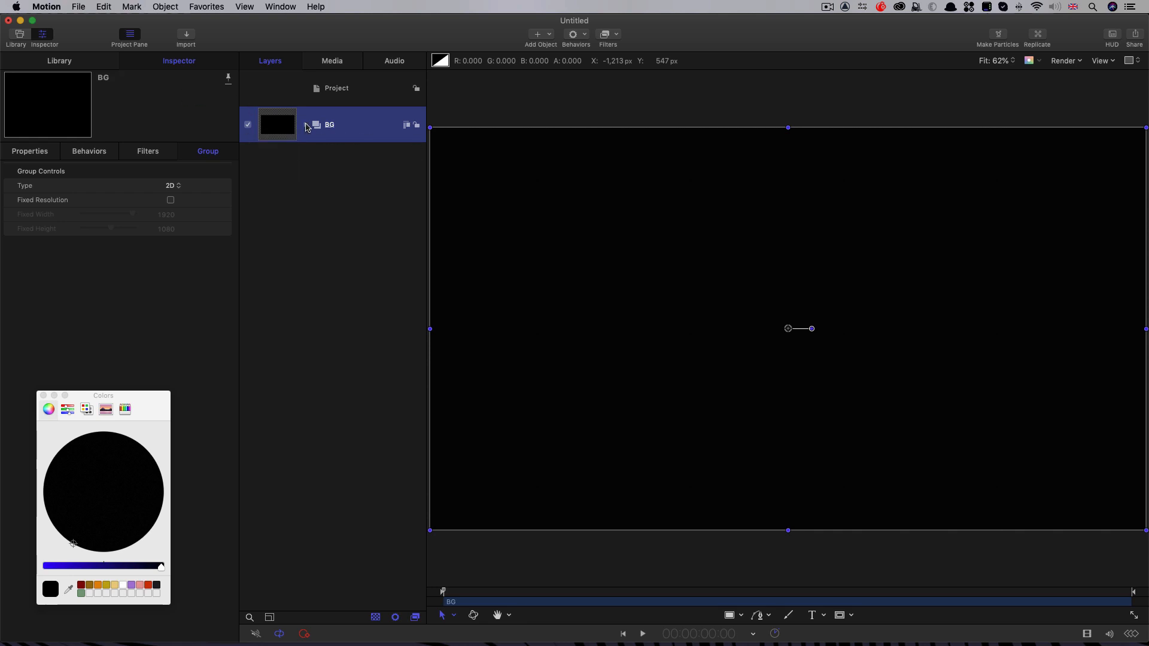
Step: Import CrackedConcreteFloor.jpg from the Textures folder into the project
left_click(377, 91)
left_click(187, 36)
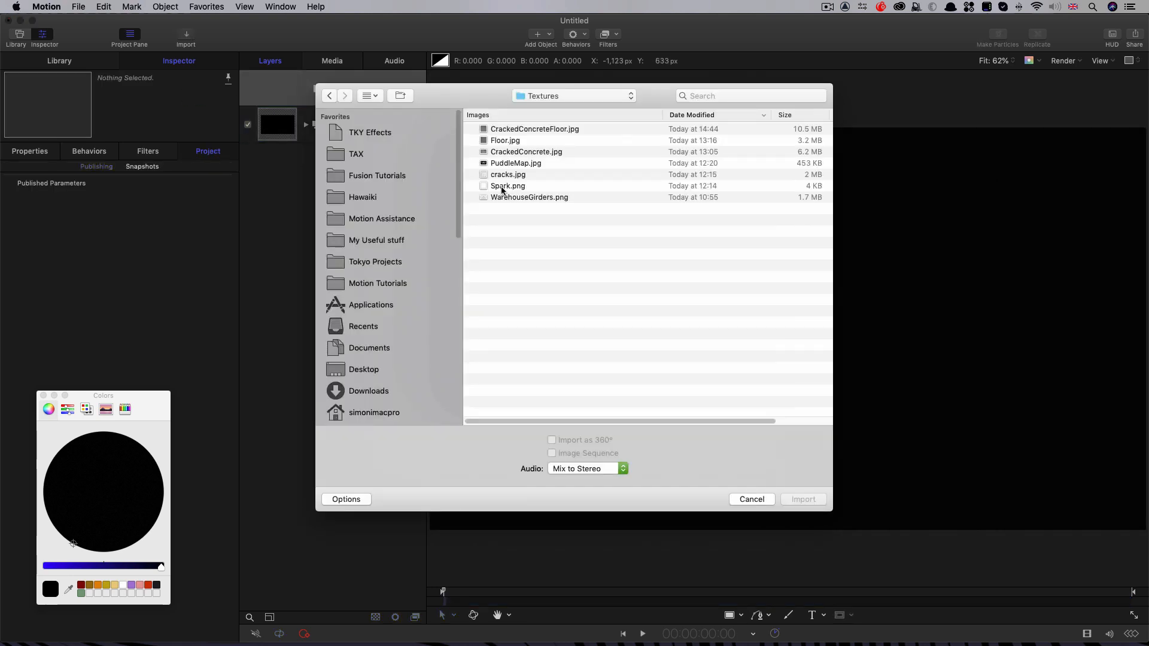
left_click(542, 129)
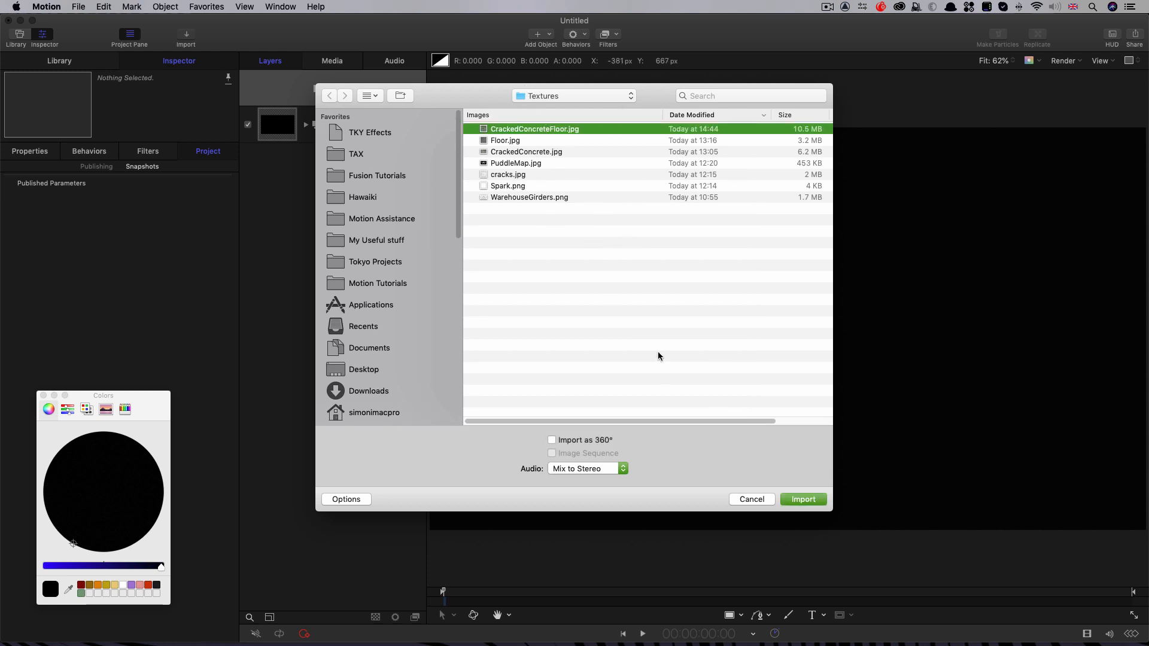
left_click(807, 503)
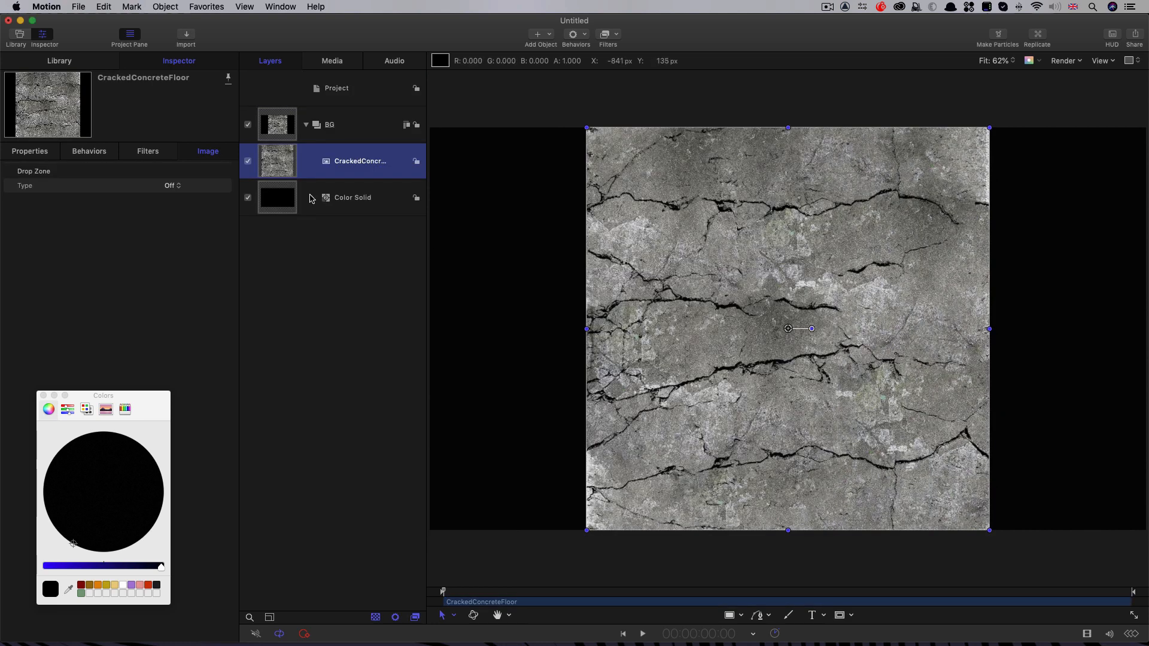
Step: Set the scale of the CrackedConcreteFloor image to 100%
left_click(35, 154)
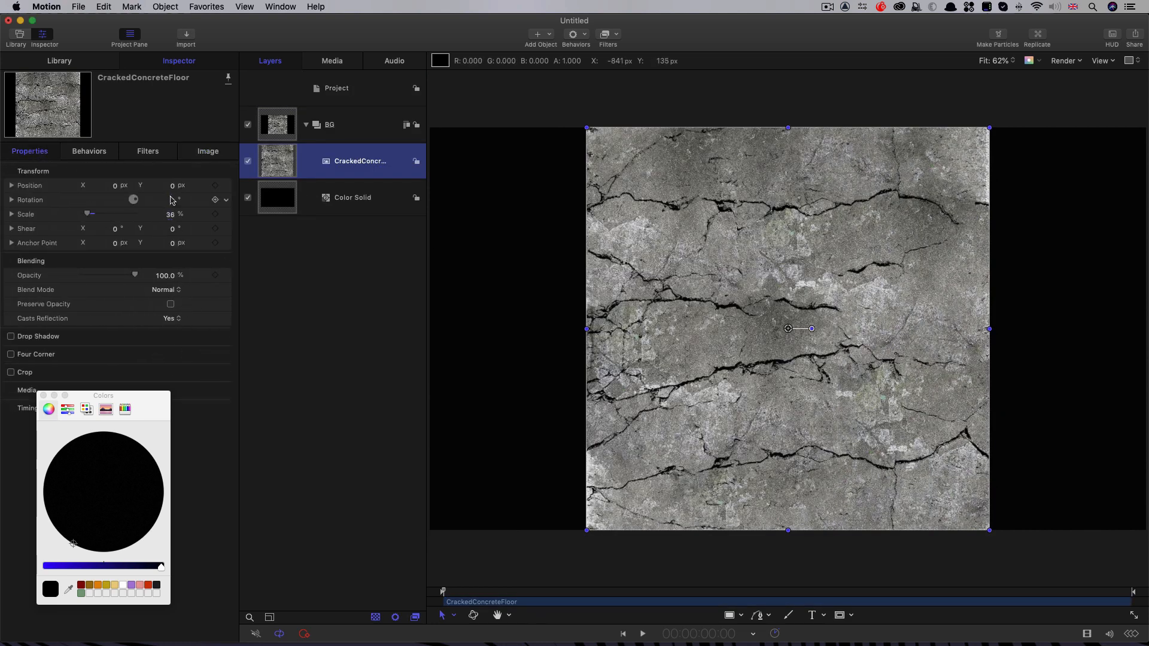
left_click(173, 214)
type("100")
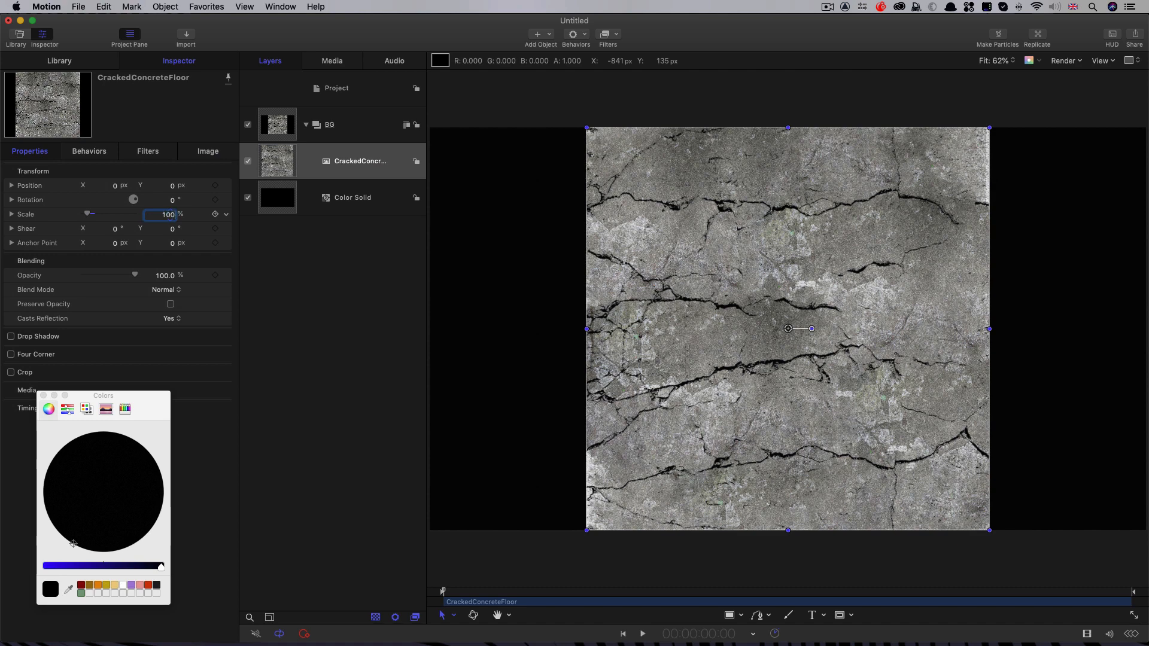
key("Return")
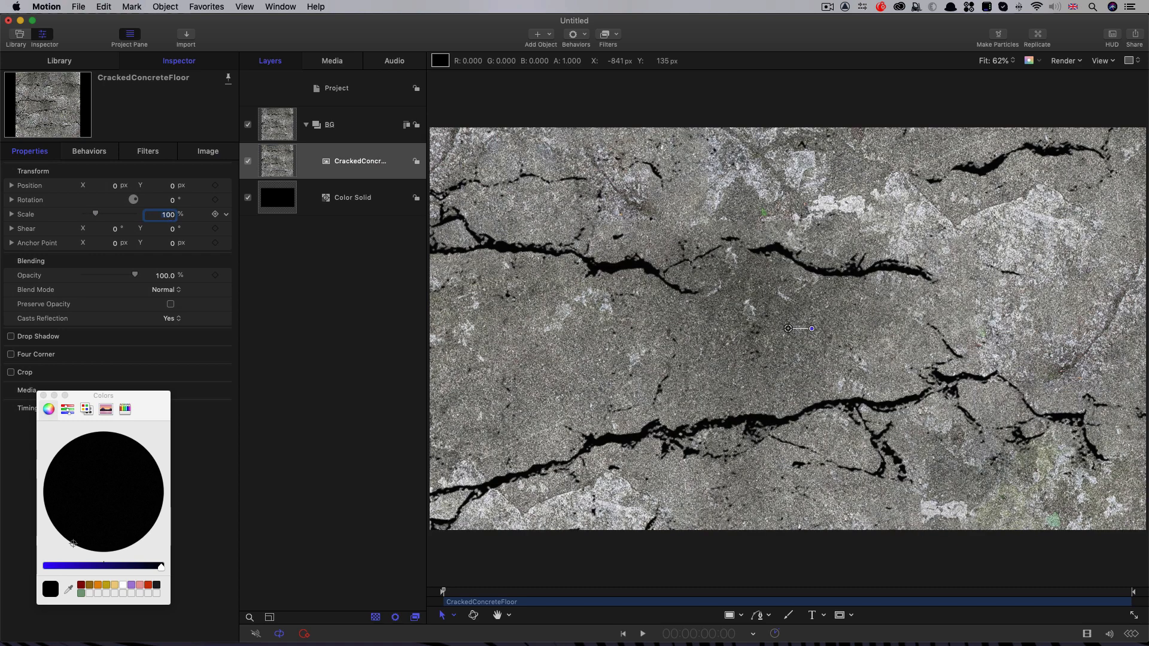
Step: Lay the concrete image down as a floor with a Y position of -250 px and an X rotation of -90°
left_click(12, 186)
left_click(173, 215)
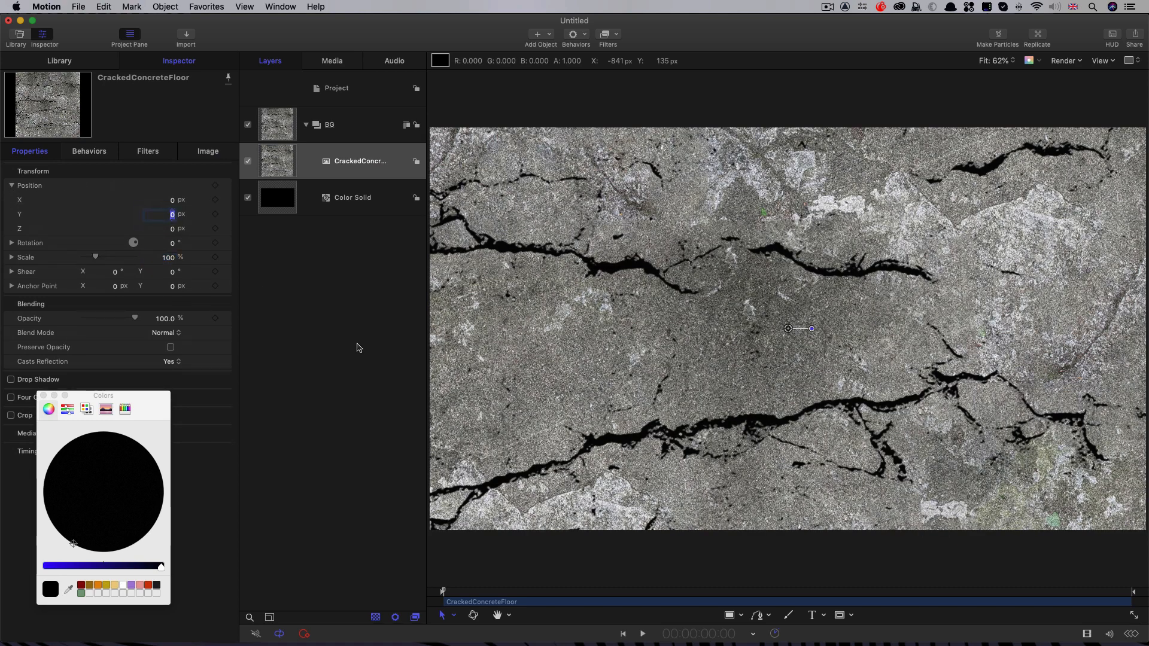
type("-250")
key("Return")
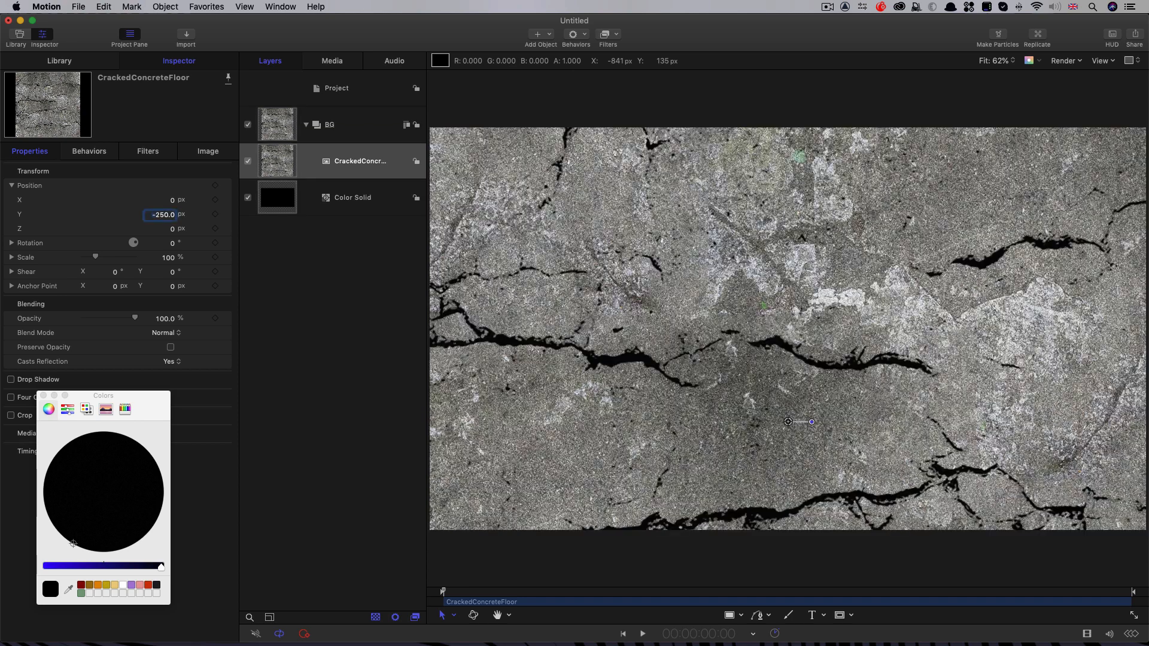
left_click(12, 243)
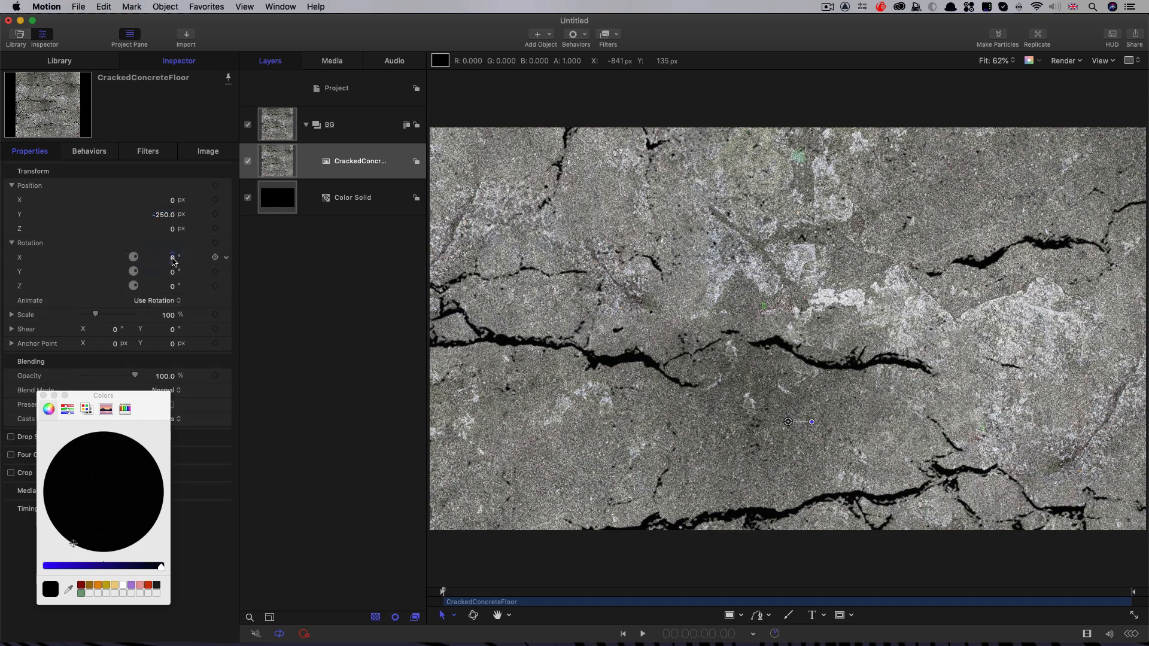
left_click(173, 259)
type("-90")
key("Return")
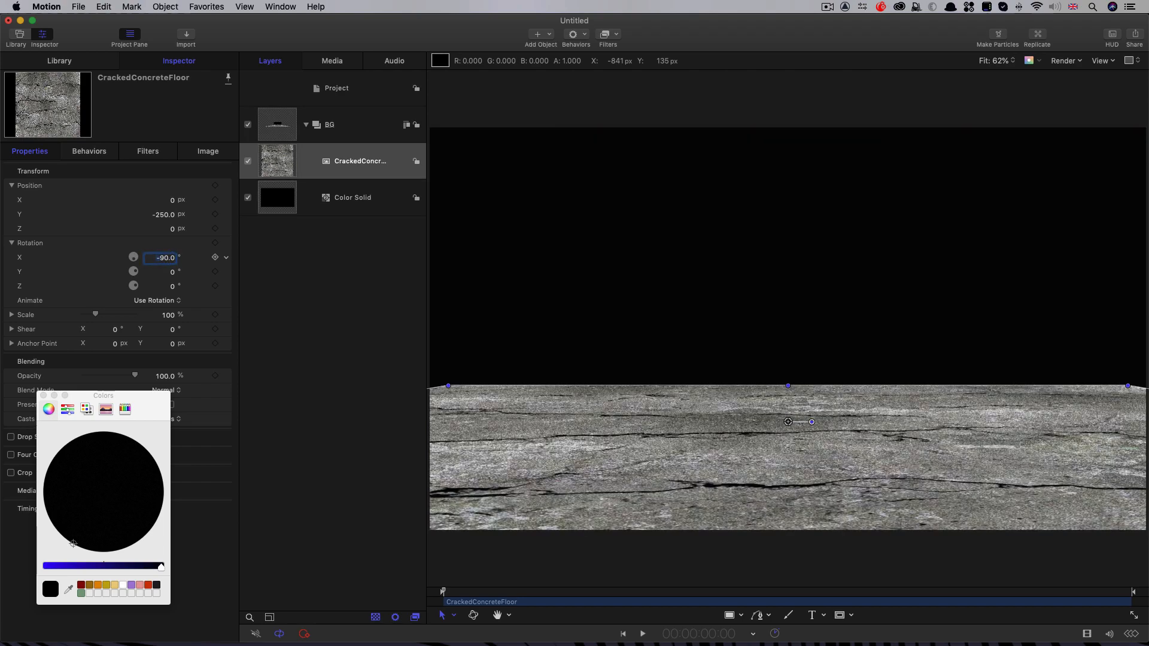
Step: Add a Stylize Vignette filter to the concrete floor with Size 1.5, Blur Amount 0 and Darken 1.0, and hide the canvas overlays
left_click(606, 34)
mouse_move(640, 451)
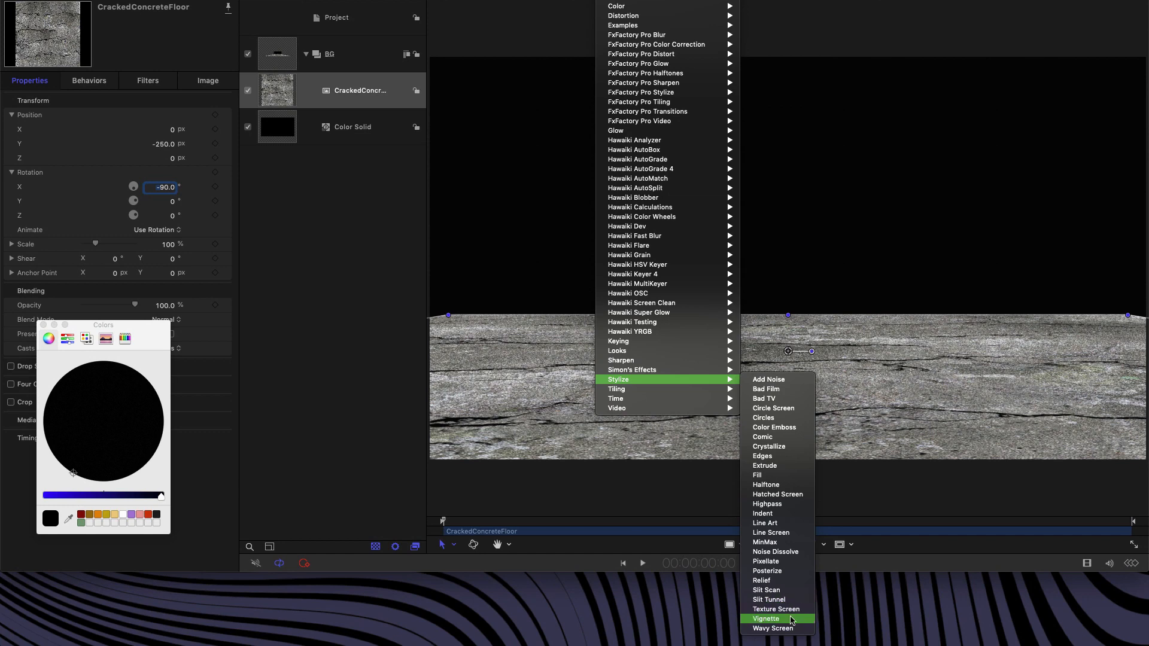
left_click(792, 644)
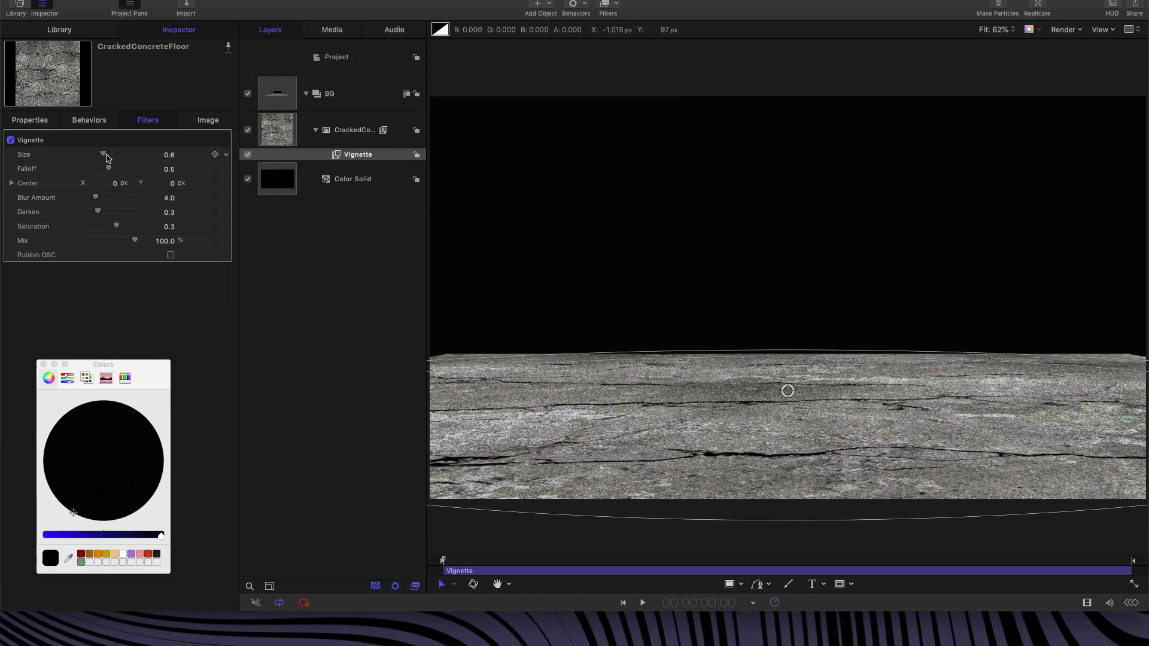
left_click_drag(103, 174, 586, 178)
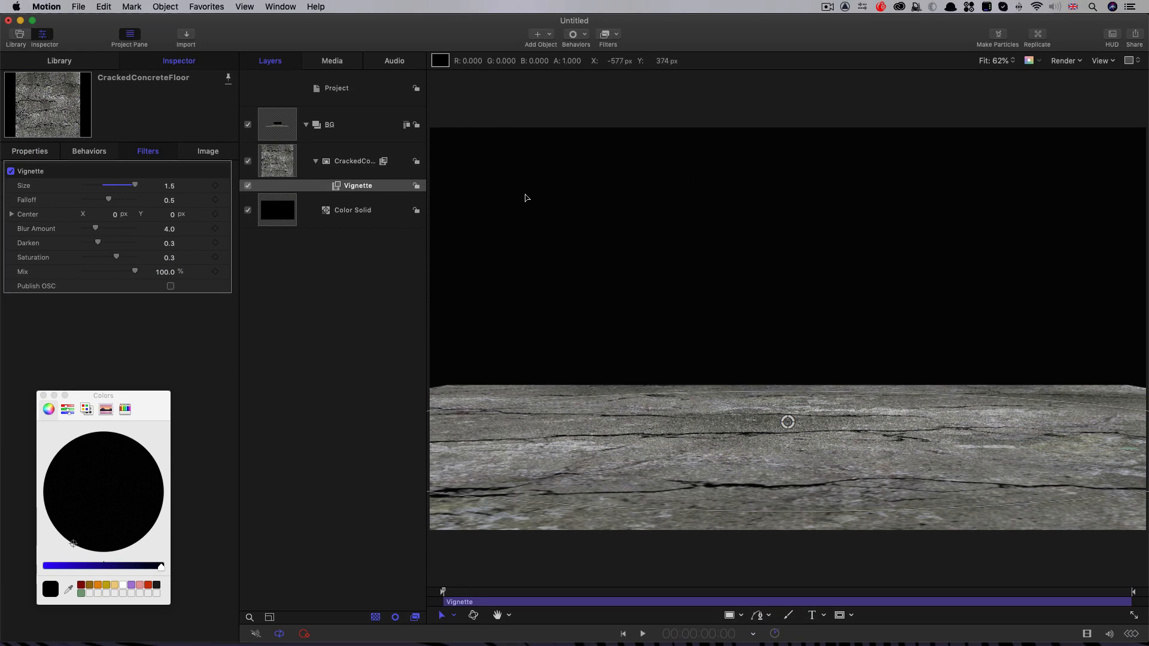
left_click_drag(95, 228, 2, 228)
left_click_drag(98, 242, 513, 262)
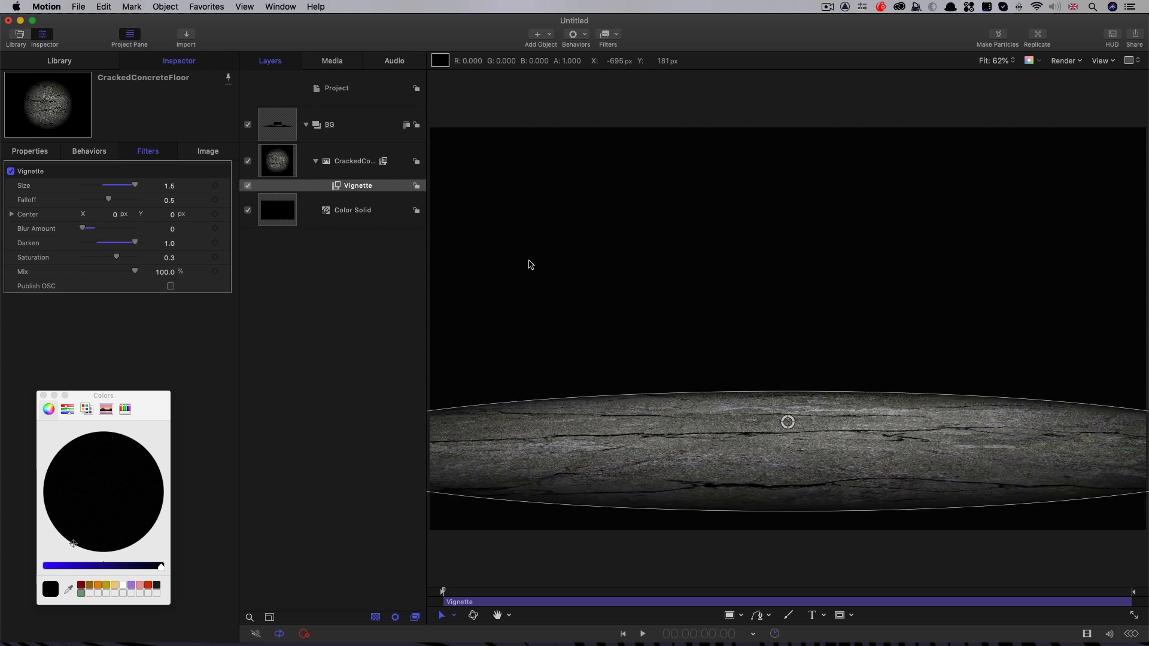
key("super+slash")
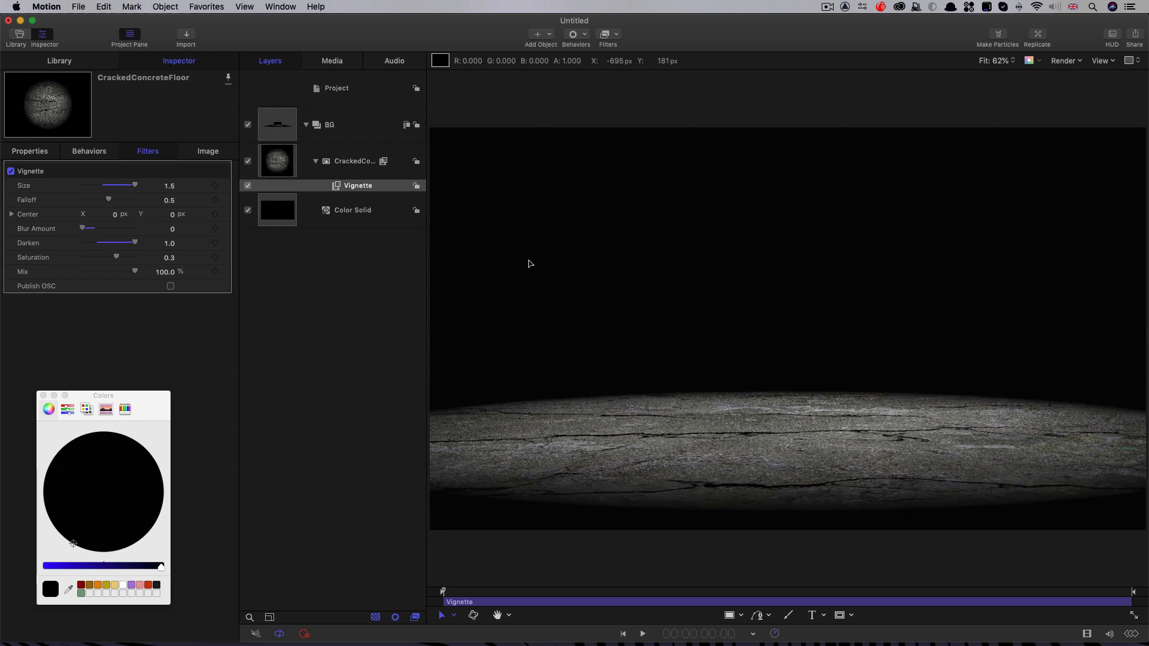
Step: Add the Stylize filter Indent to the concrete floor image
left_click(615, 46)
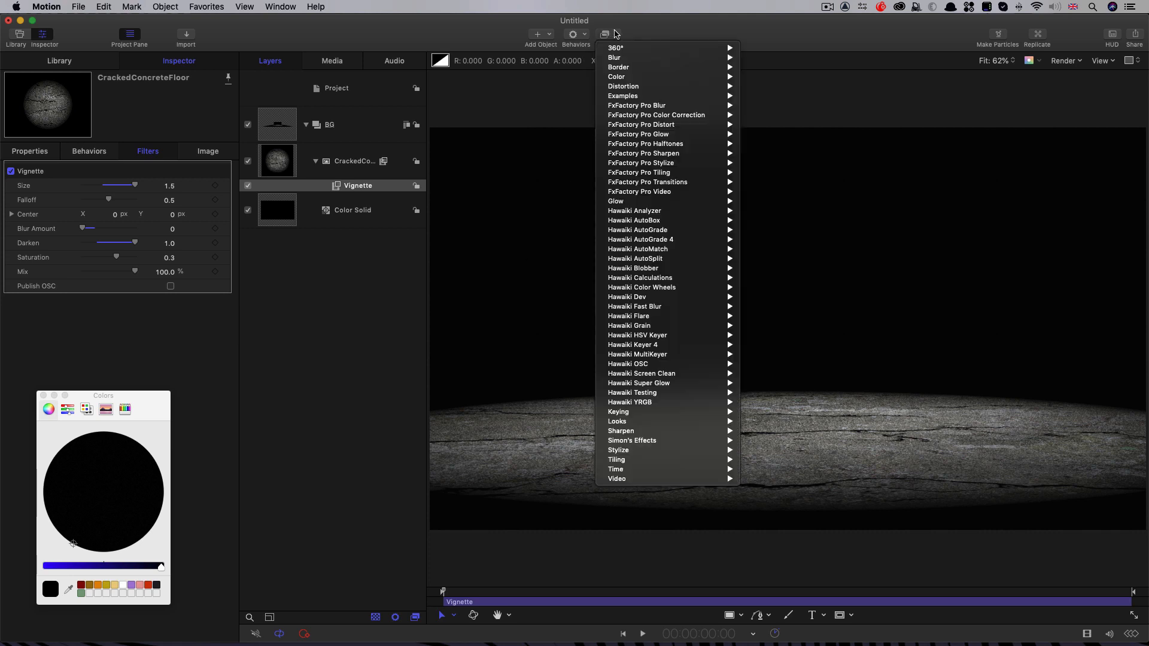
mouse_move(624, 456)
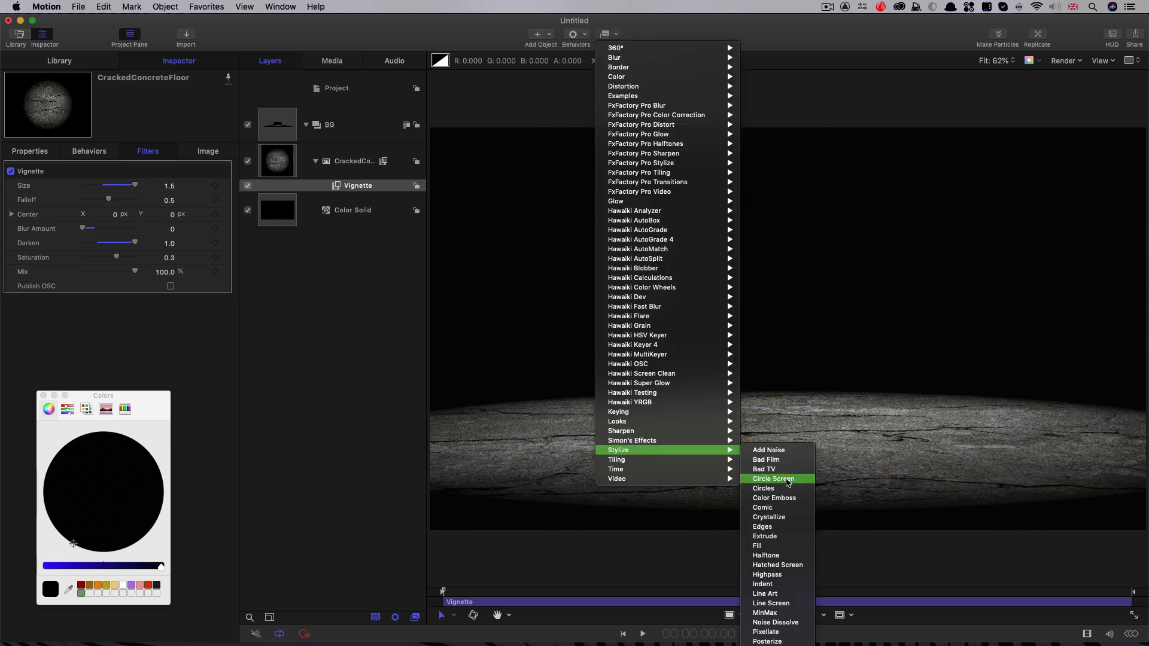
left_click(793, 585)
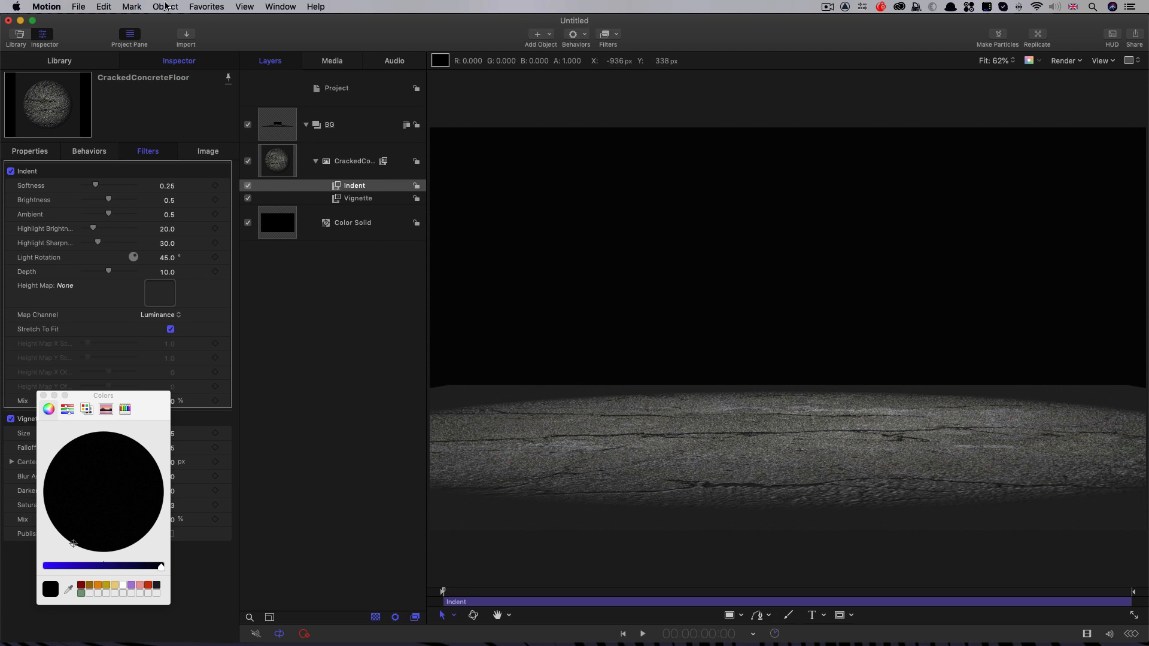
Step: Import cracks.jpg from the Textures folder and assign it as the Indent filter's height map
left_click(187, 36)
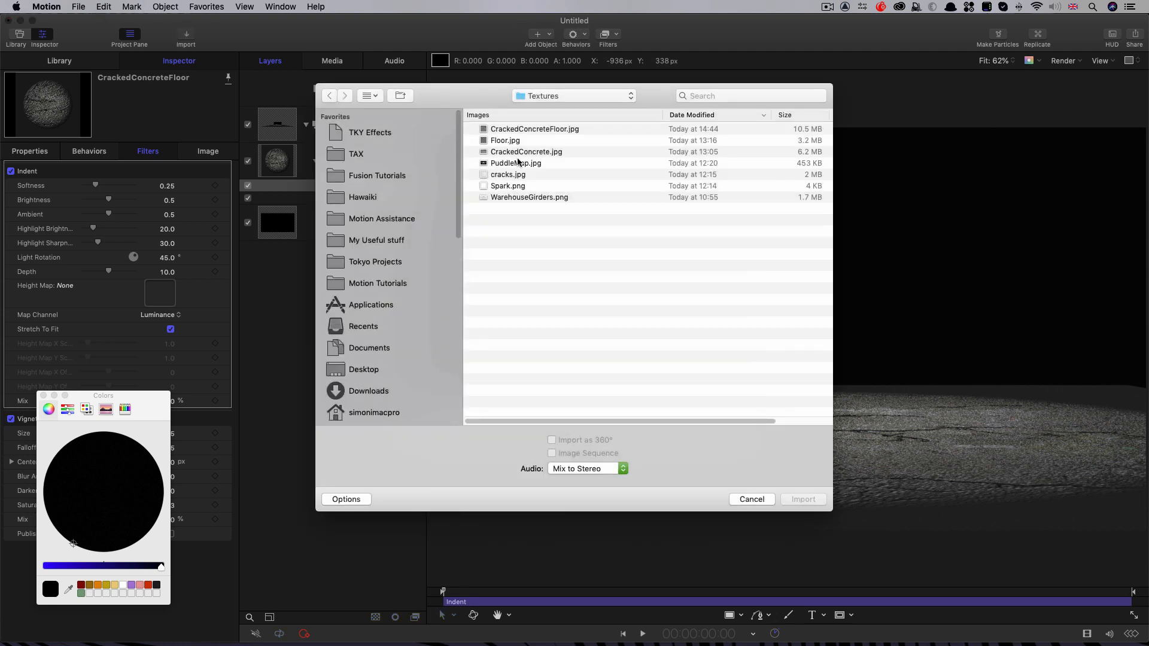
left_click(507, 176)
left_click(814, 503)
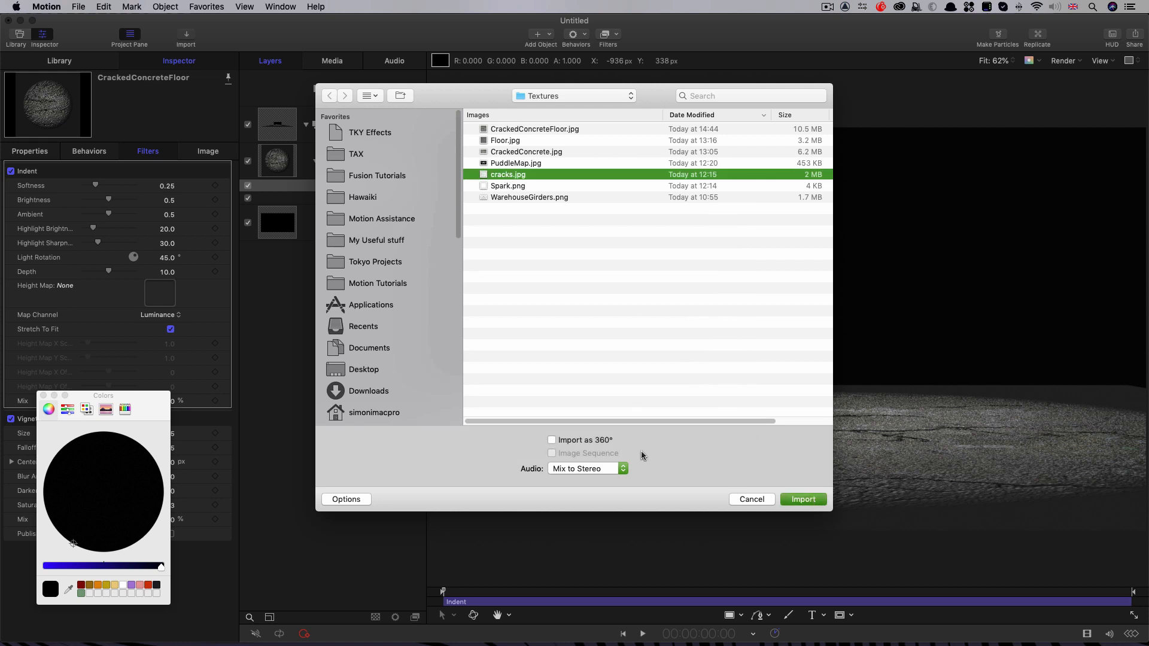
left_click(342, 222)
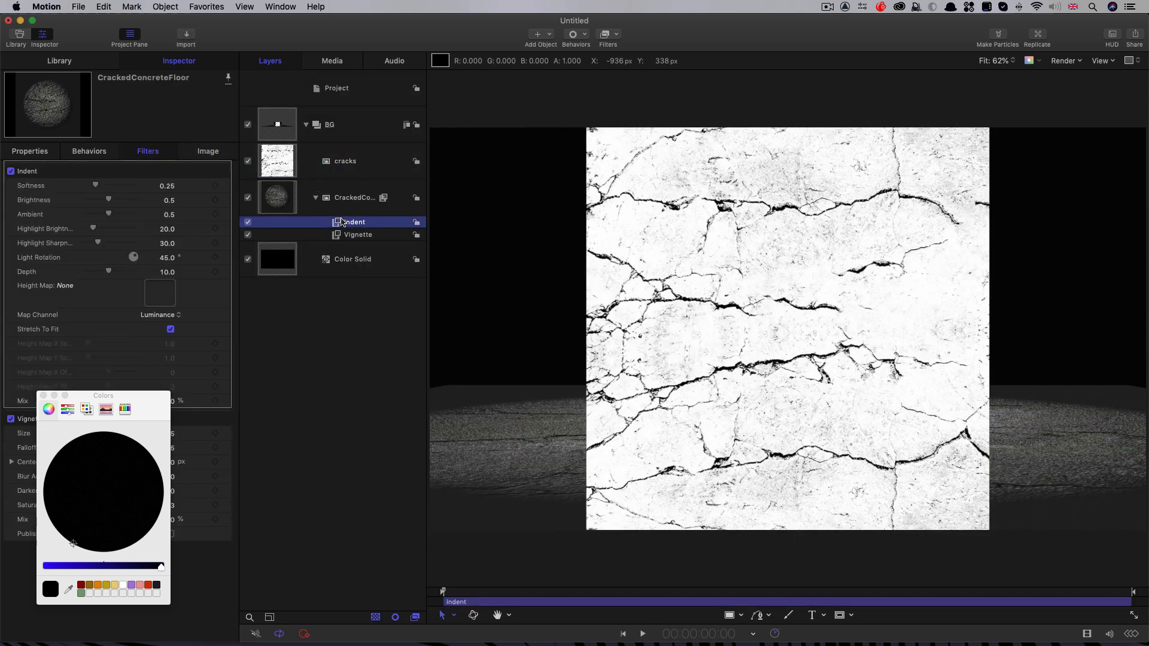
left_click_drag(285, 161, 159, 296)
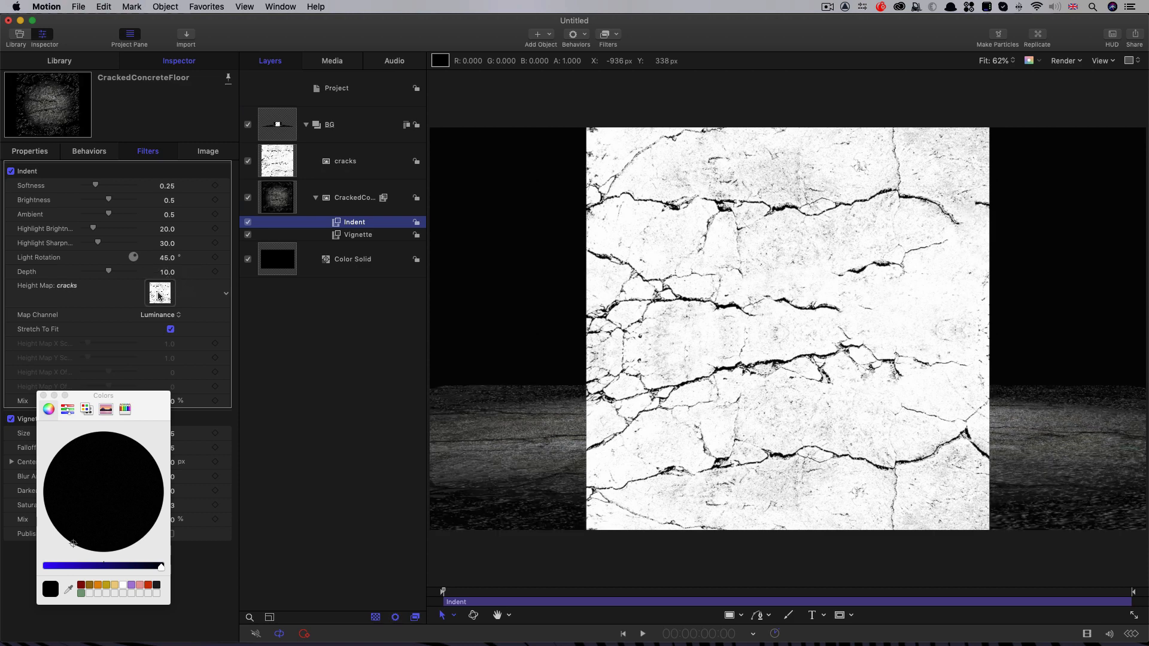
Step: Hide the cracks layer and move the Vignette filter above the Indent filter
left_click(248, 161)
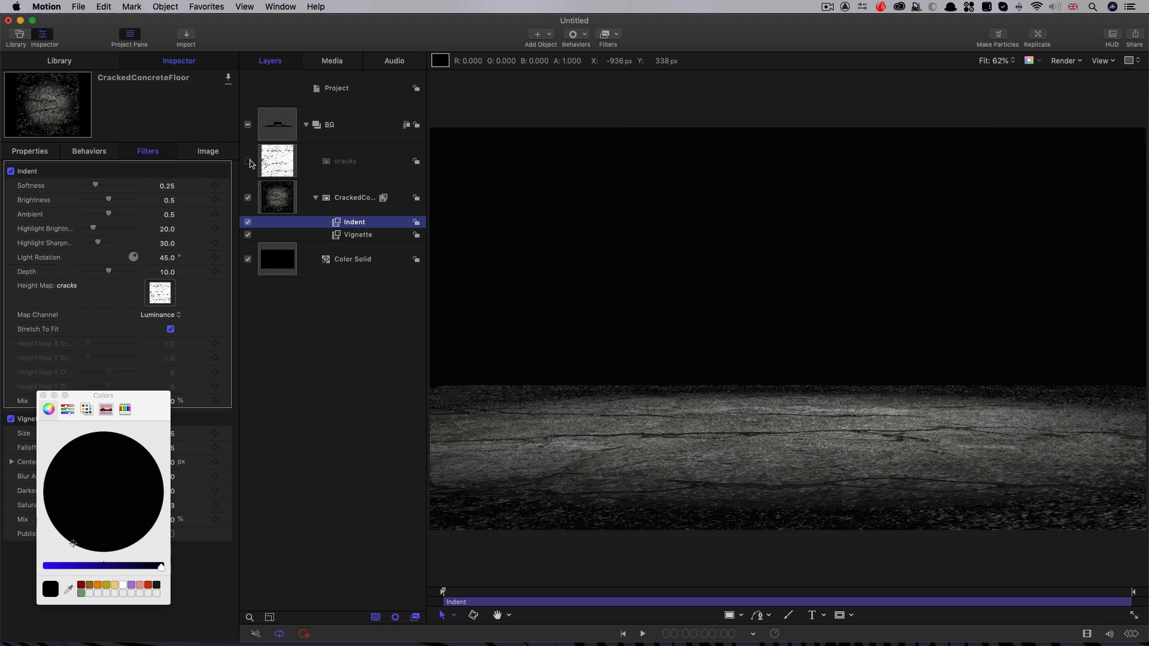
left_click(339, 237)
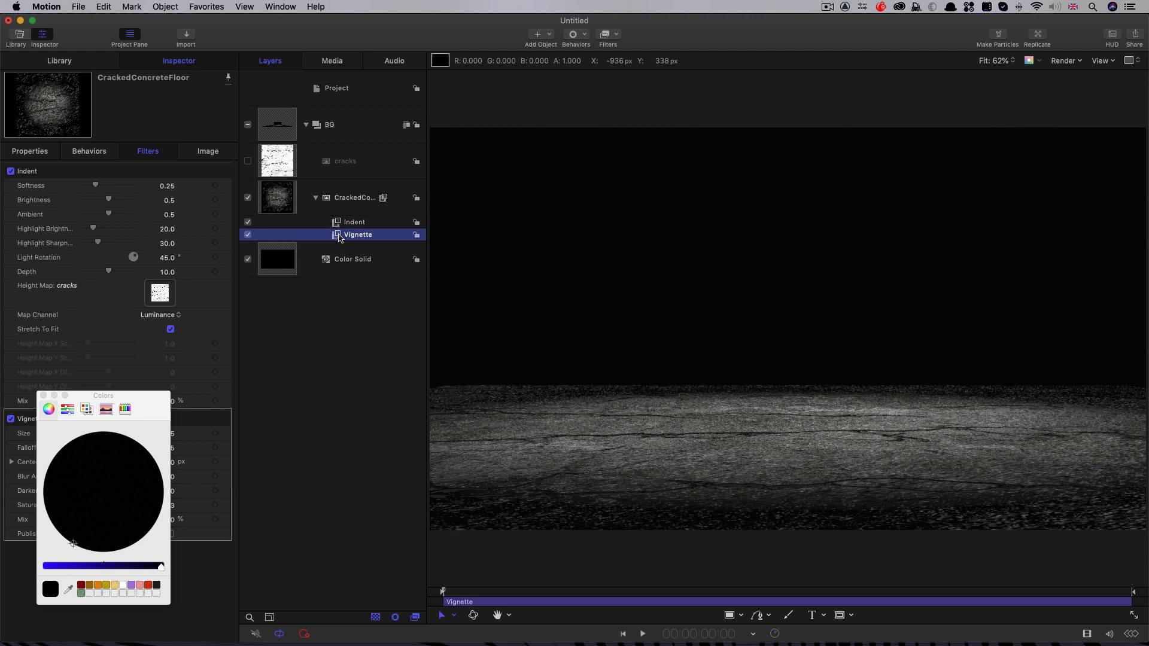
key("super+bracketright")
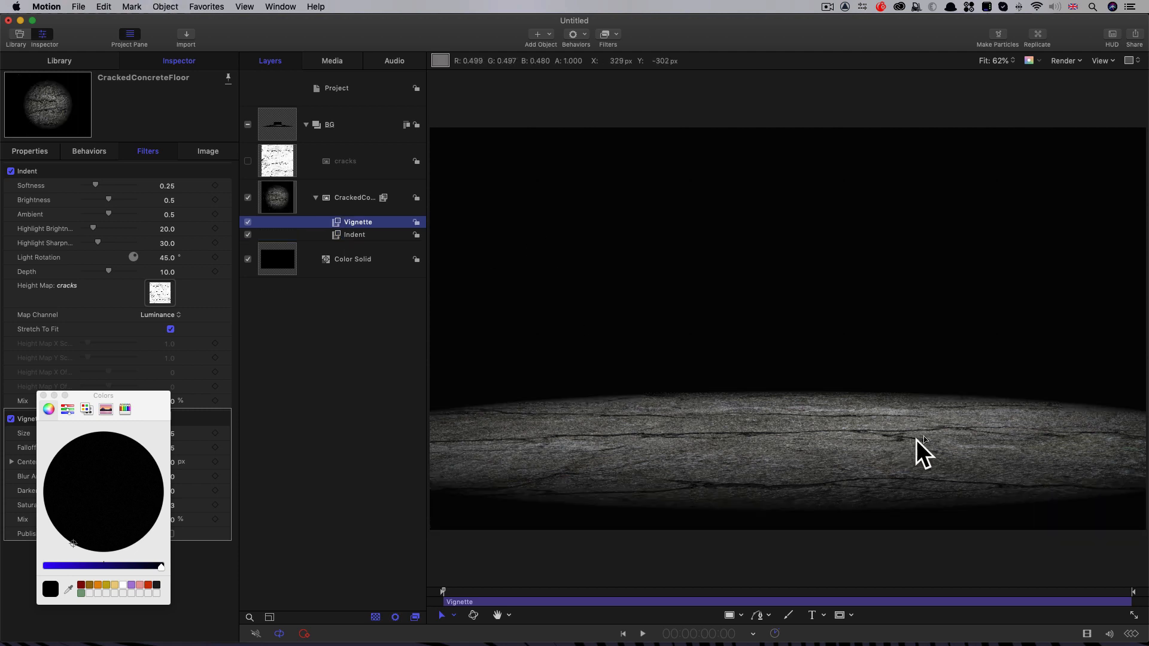
Step: Set the Indent filter's Softness to 0.5, Ambient to 0 and Highlight Sharpness to 15
left_click_drag(105, 395, 376, 445)
left_click(170, 190)
type("0.5")
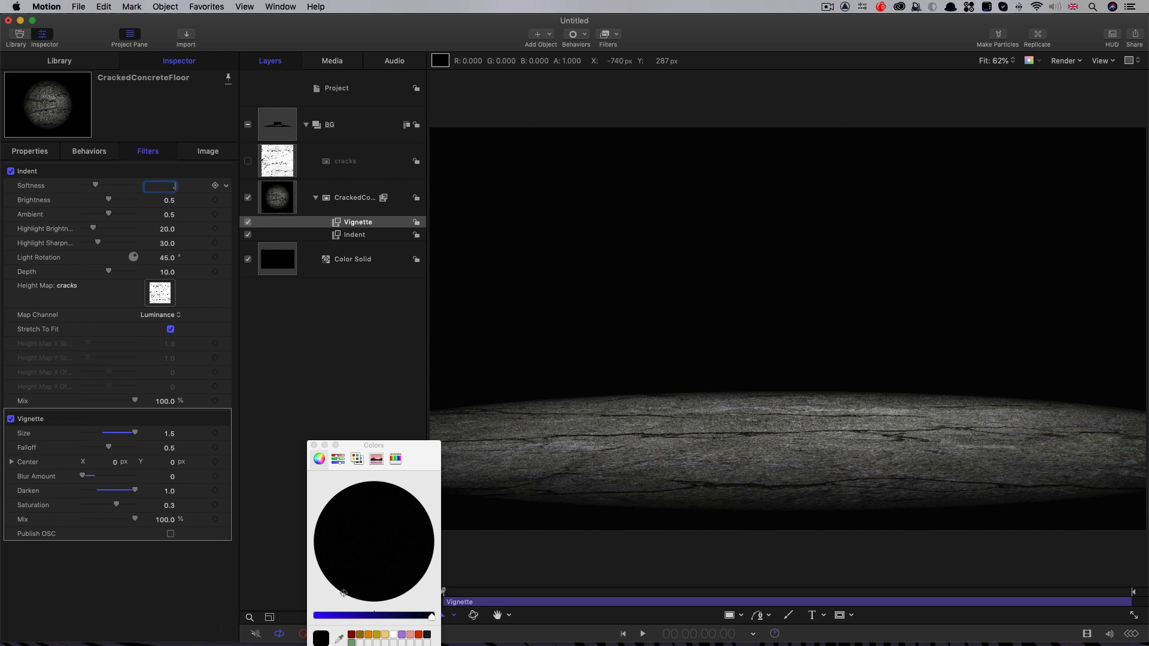
key("Return")
key("Tab")
left_click_drag(109, 214, 2, 213)
left_click(169, 245)
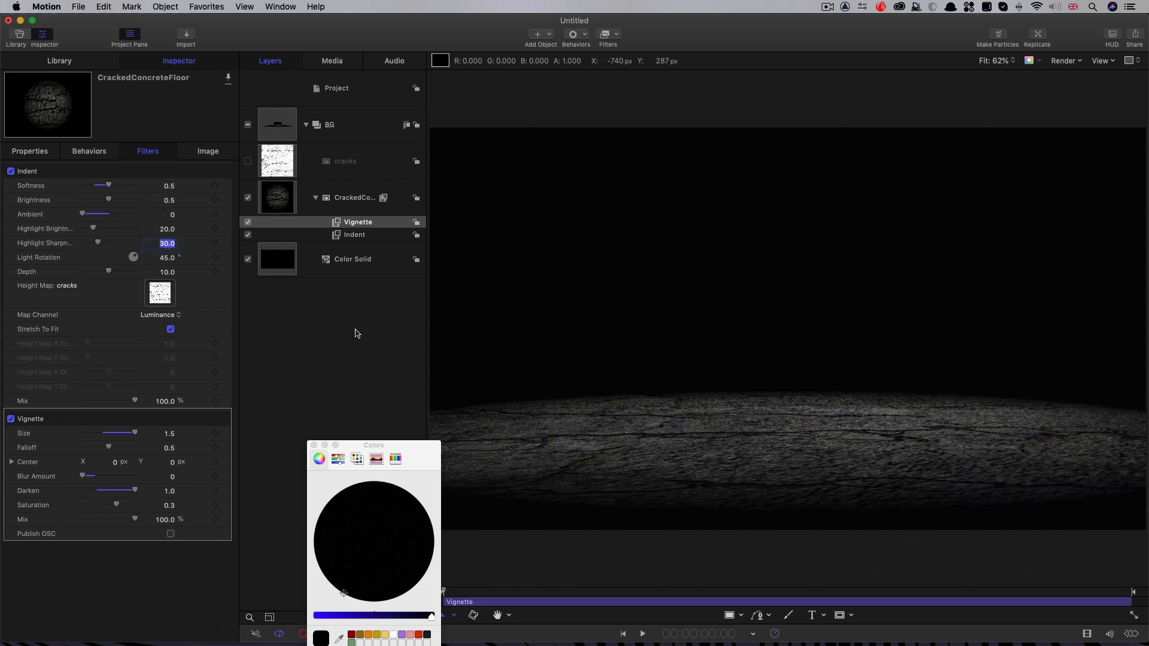
type("15")
key("Return")
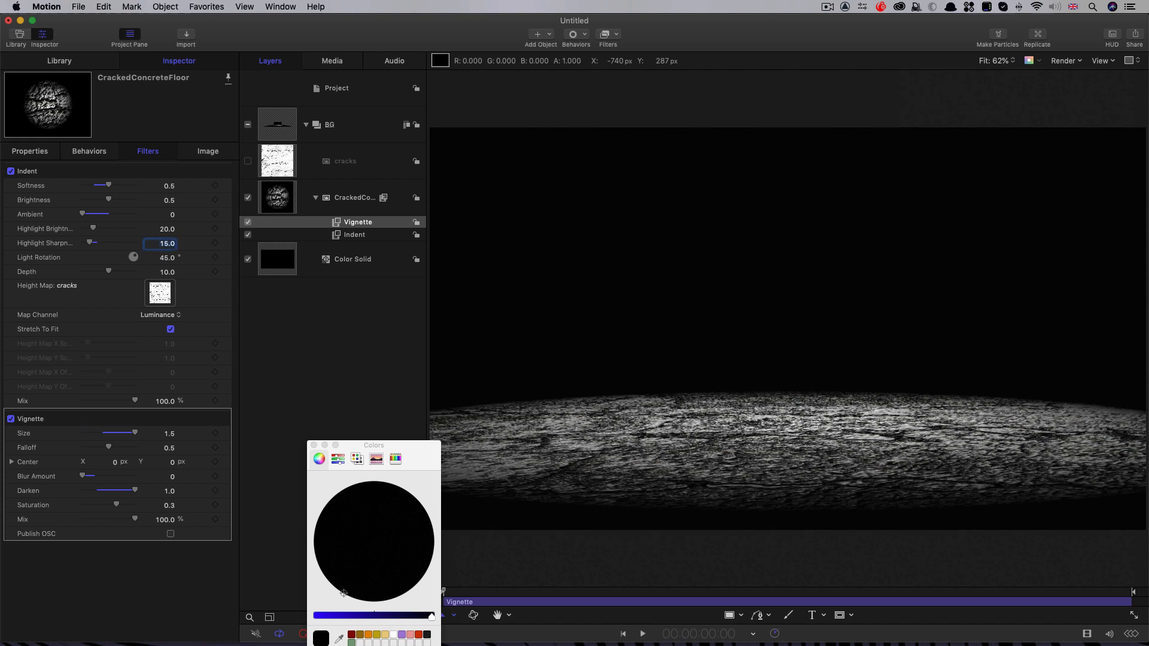
Step: Set the Indent filter's Light Rotation to 270°, Depth to 3 and Mix to 50%, and compare the floor with and without it
key("Tab")
type("270")
key("Return")
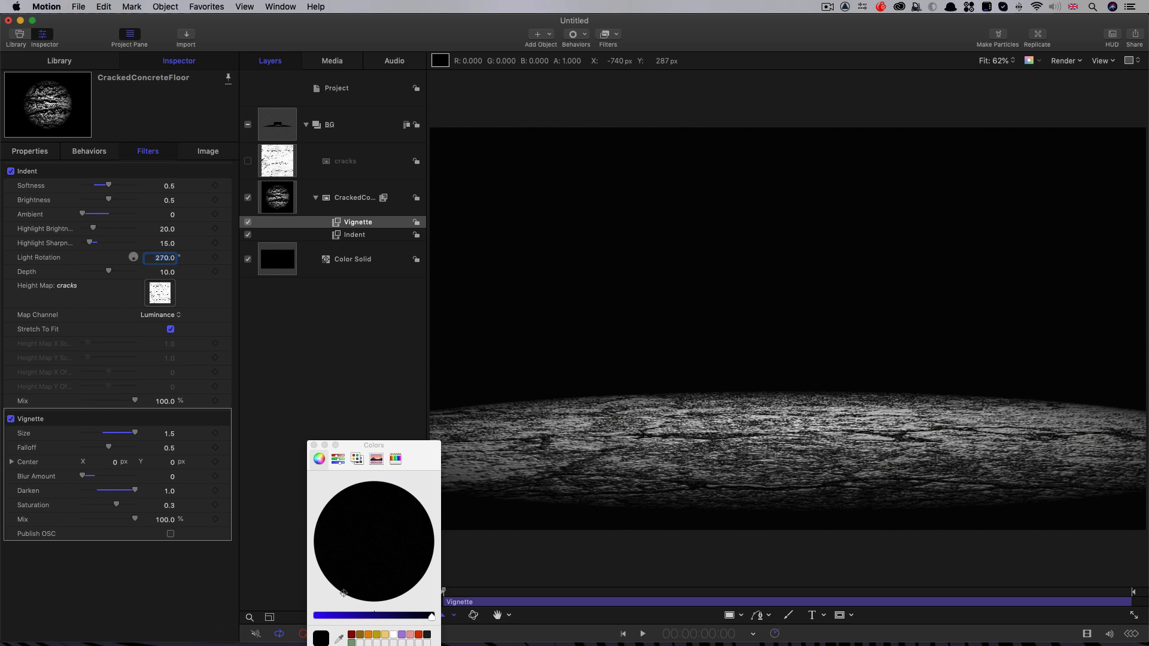
key("Tab")
type("3")
key("Return")
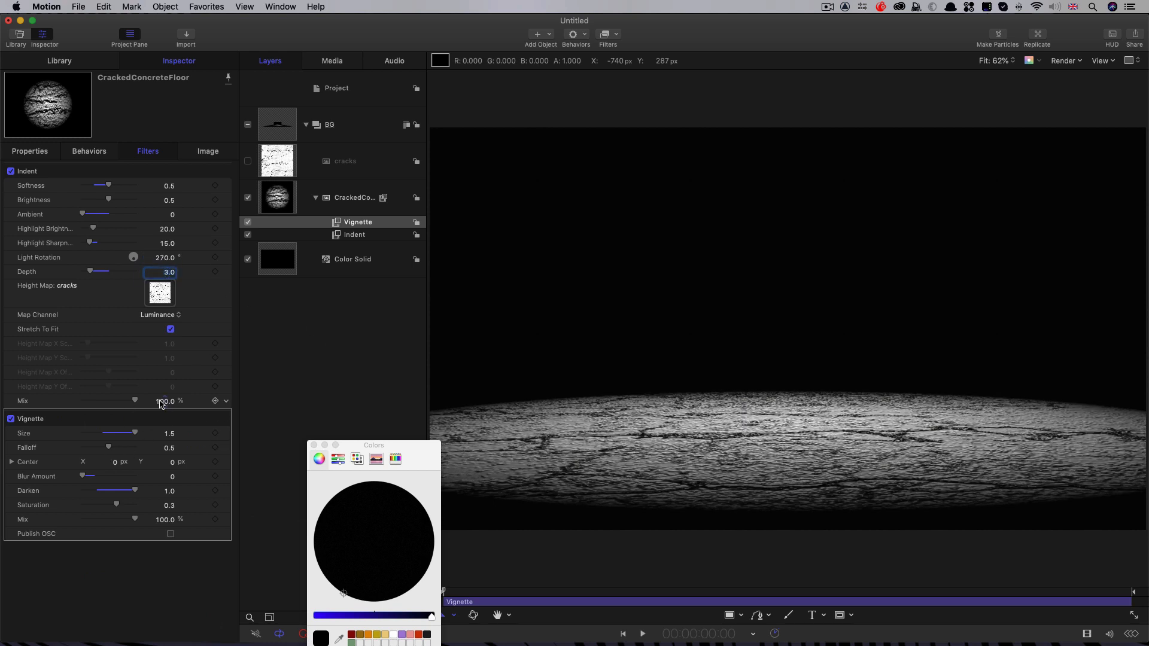
left_click(160, 401)
type("50")
key("Return")
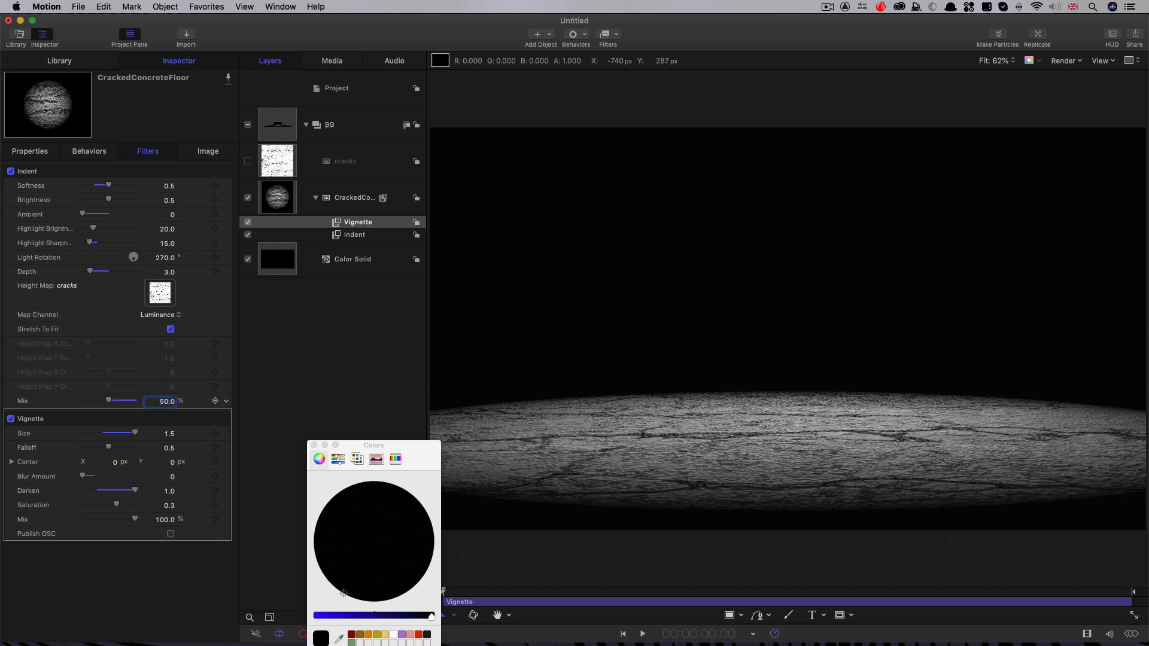
left_click(247, 234)
left_click(248, 234)
left_click(248, 234)
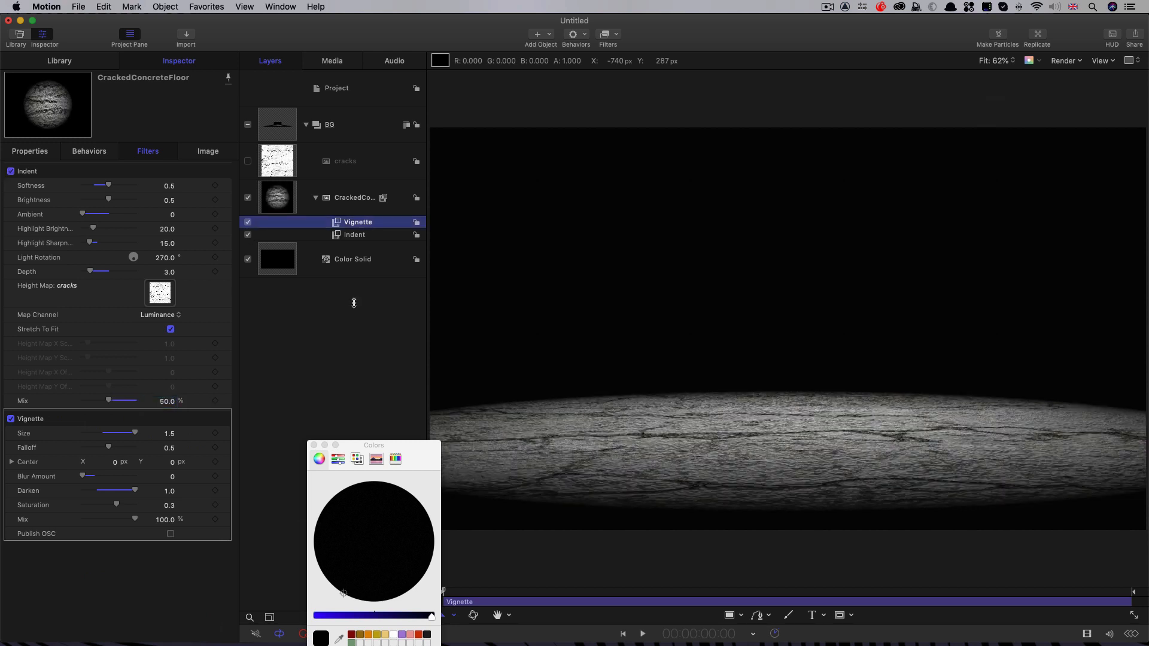
Step: Create a new project-level group and move the cracks and CrackedConcreteFloor layers with their filters into it
left_click(394, 91)
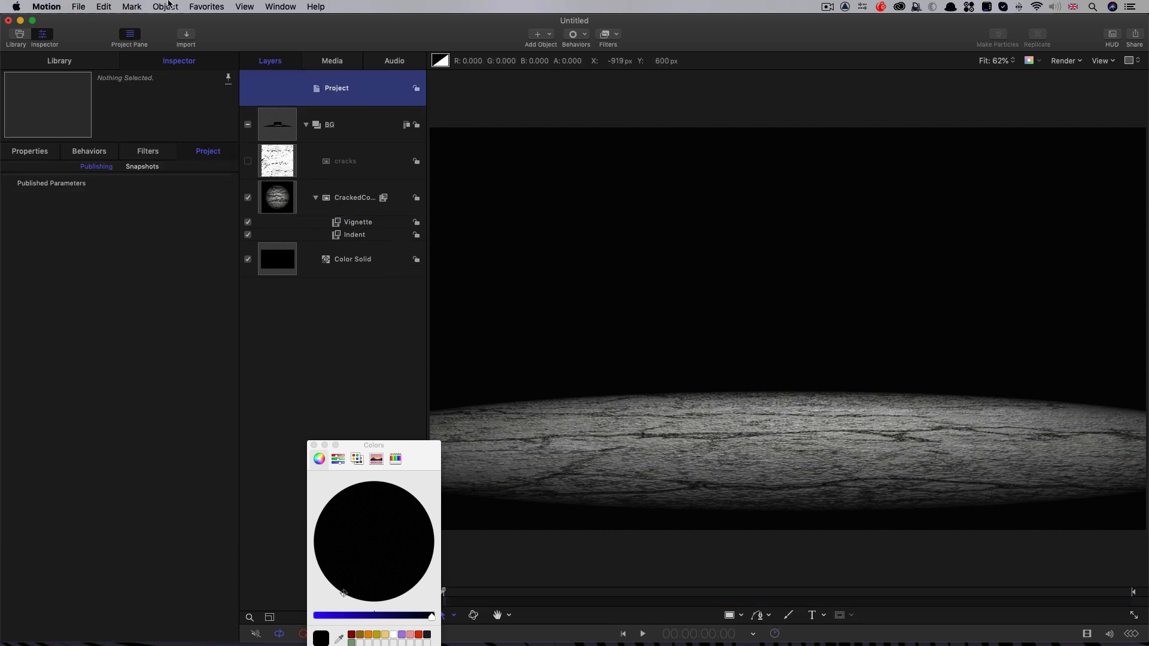
left_click(168, 5)
left_click(180, 21)
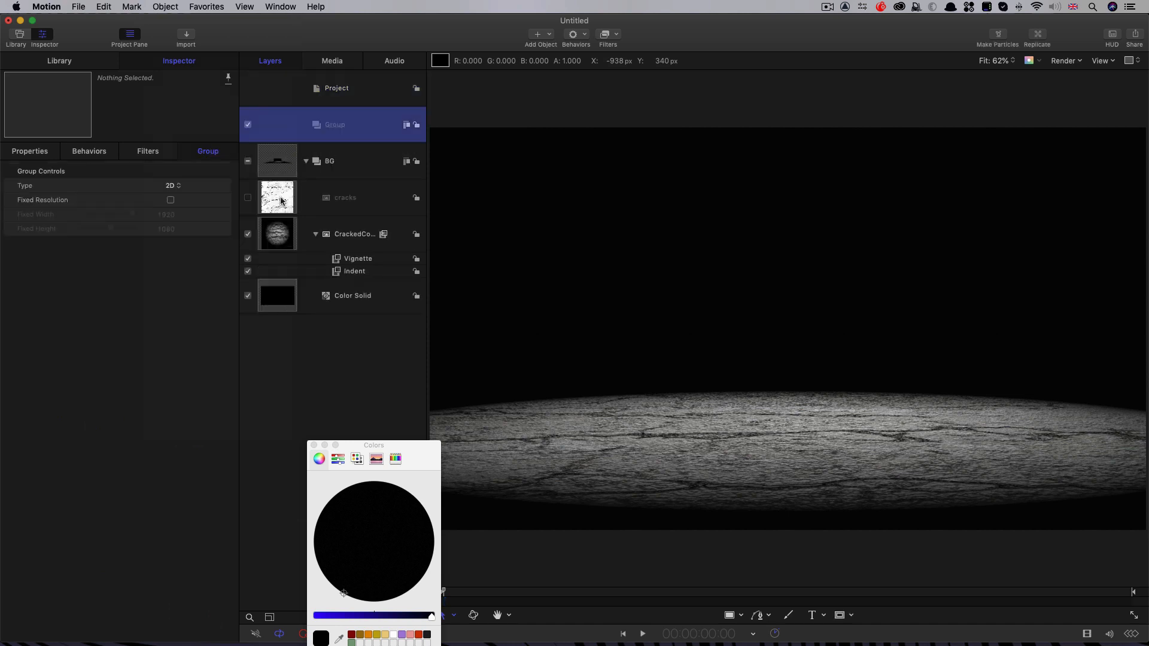
left_click(281, 201)
left_click(359, 273, "shift")
left_click_drag(280, 207, 359, 135)
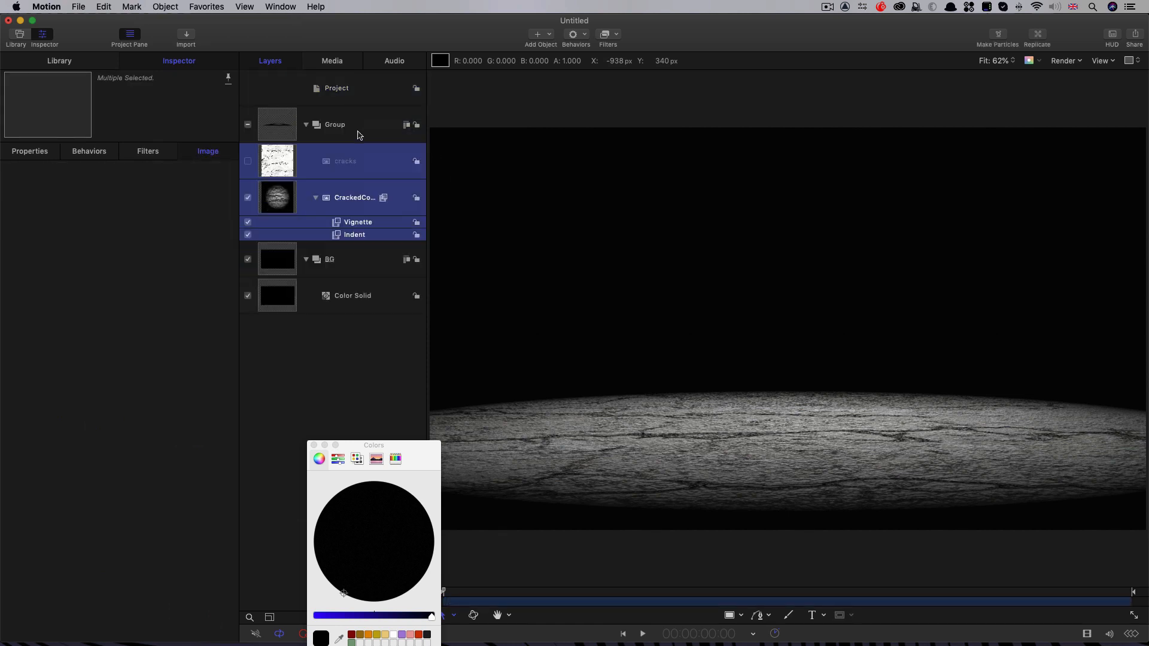
Step: Collapse and lock the BG group, and rename the new group Set
left_click(306, 259)
left_click(416, 259)
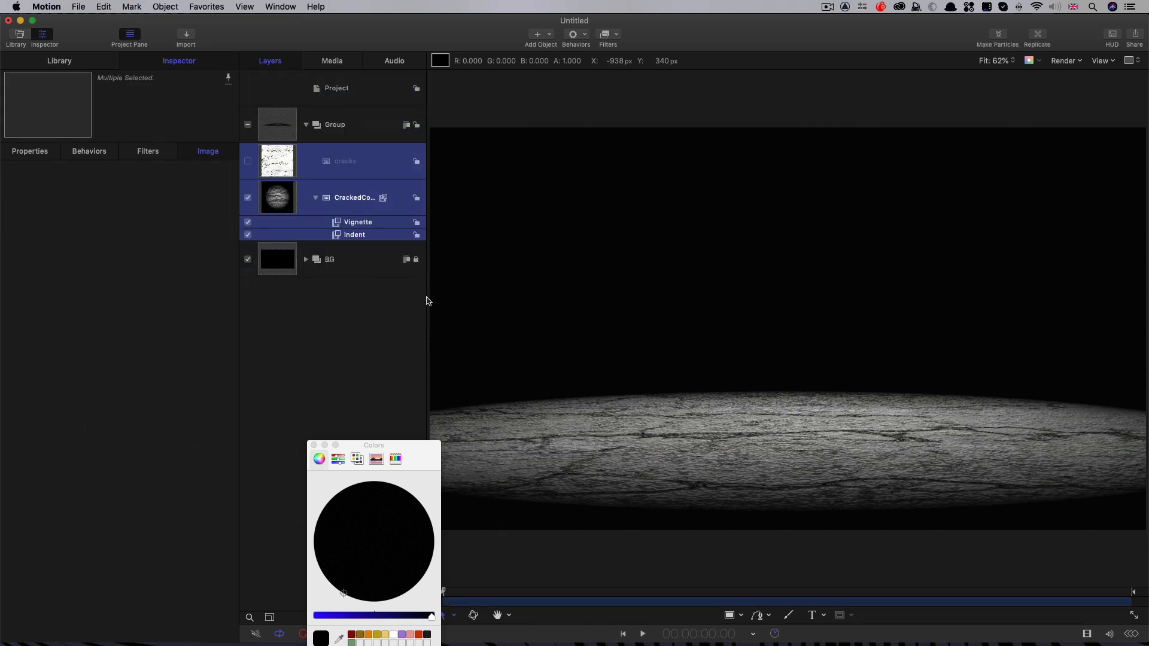
double_click(335, 126)
type("Se")
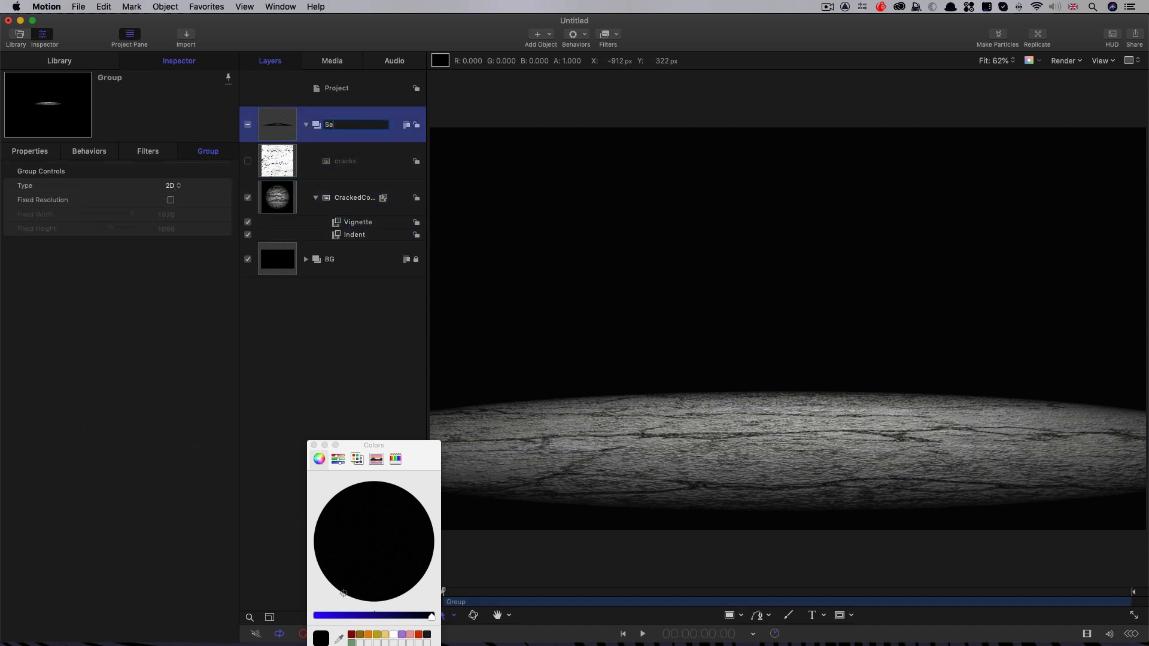
type("t")
key("Return")
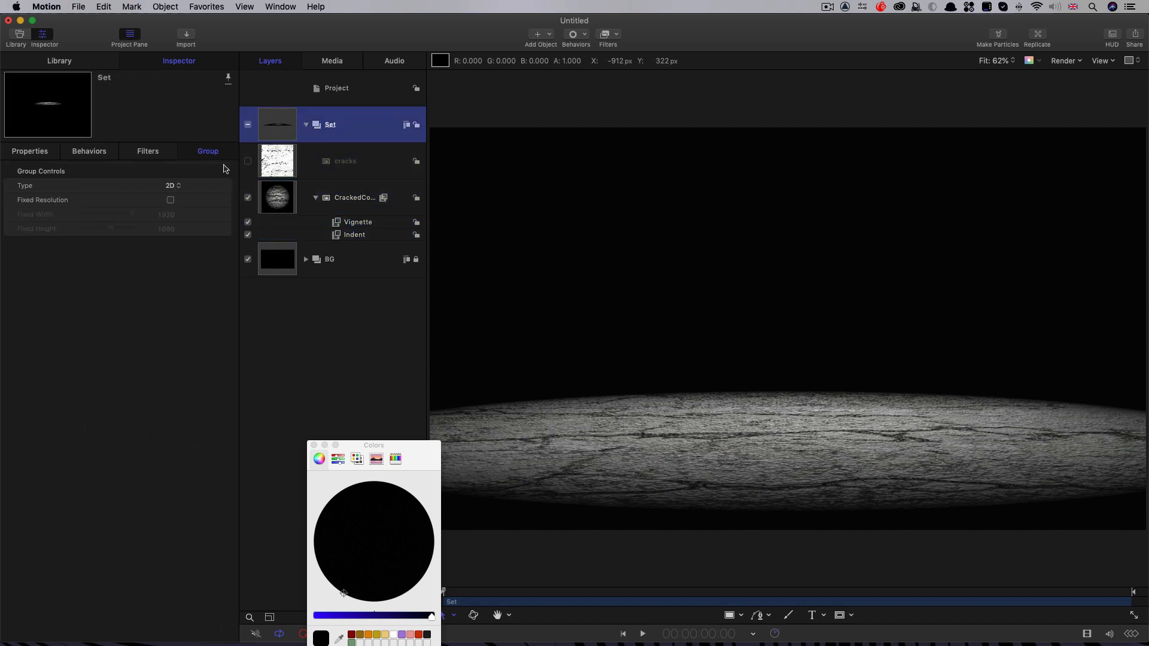
left_click(314, 445)
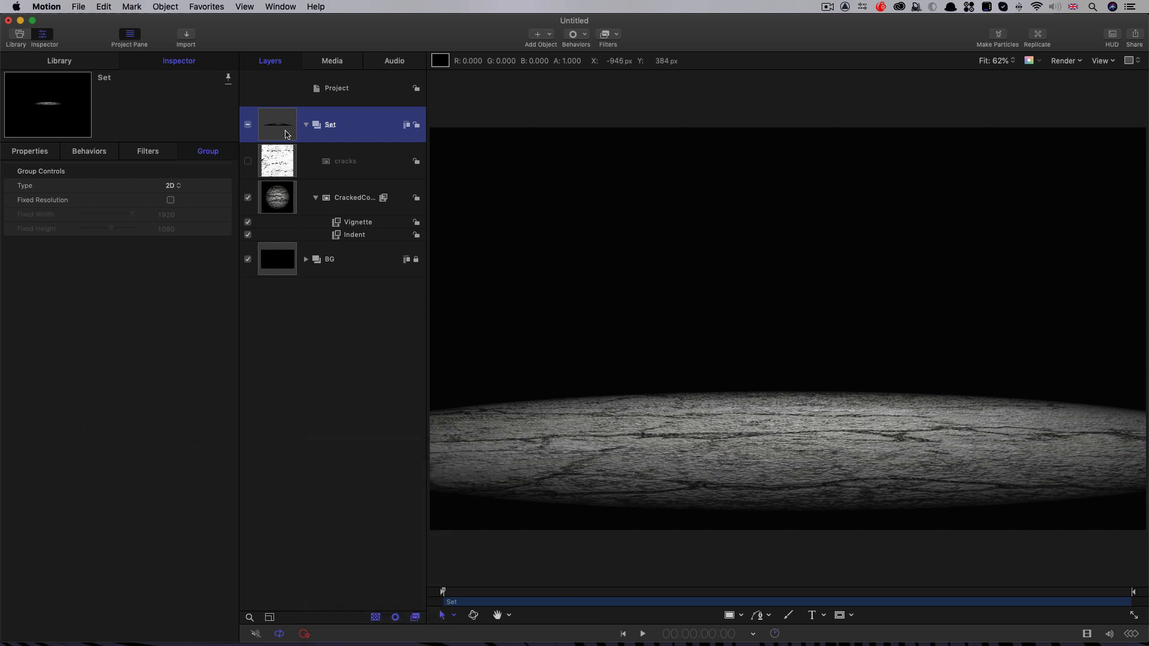
Step: Import WarehouseGirders.png from the Textures folder into the Set group and set its X position to -840 px
key("super+i")
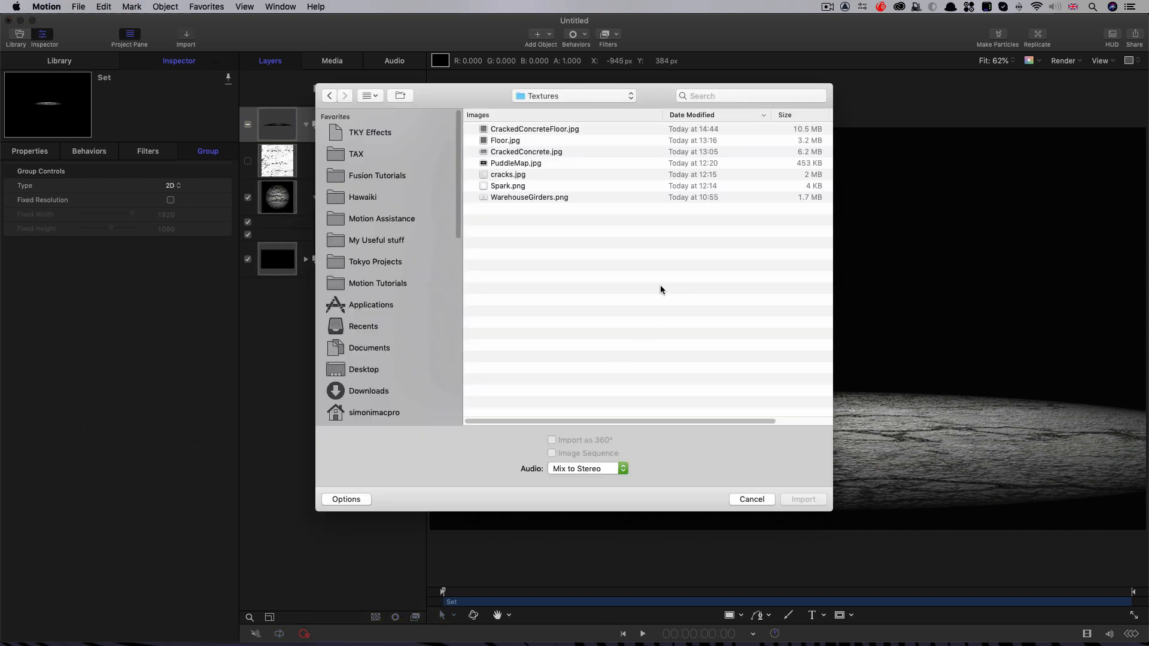
left_click(508, 198)
left_click(796, 500)
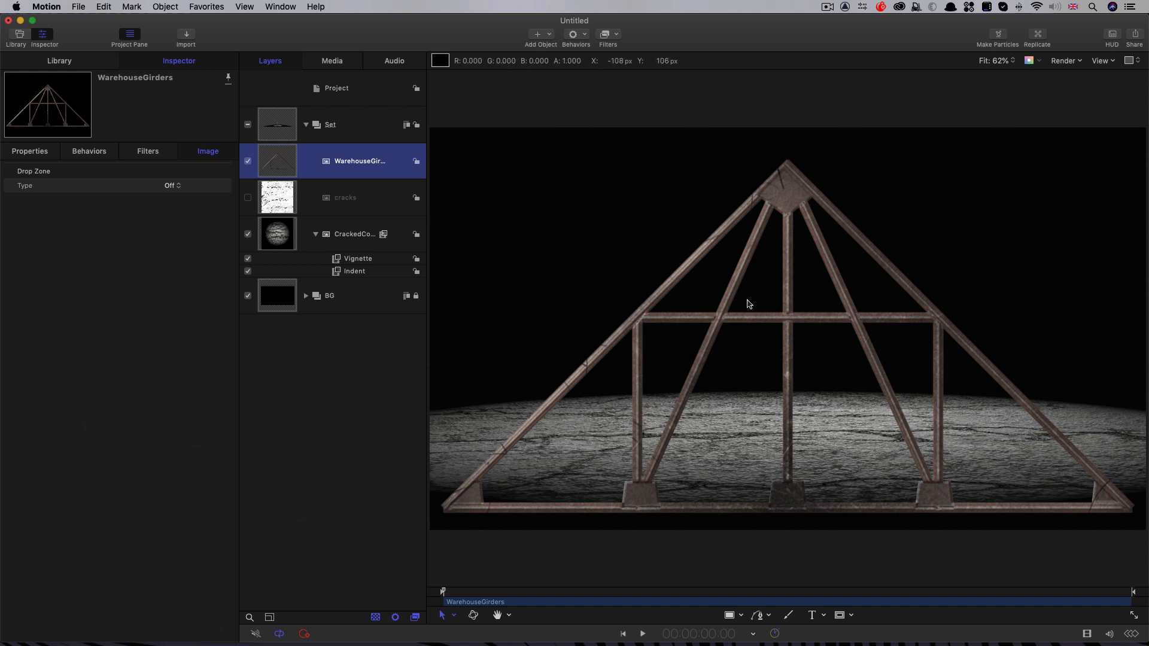
key("F1")
left_click(173, 201)
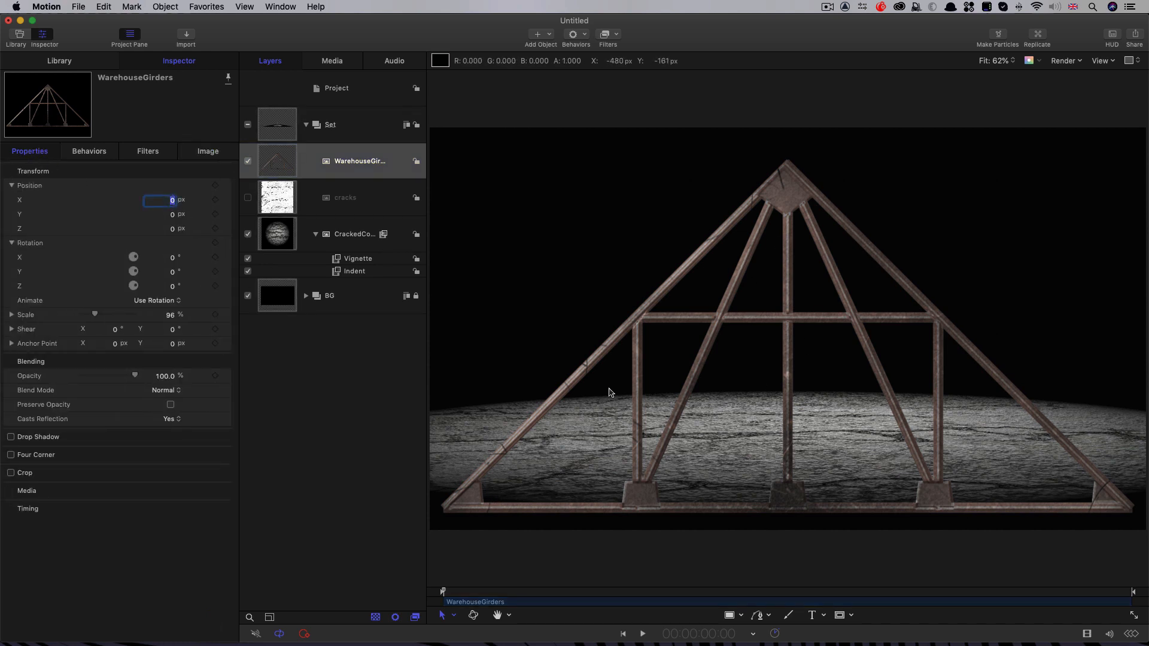
key("Return")
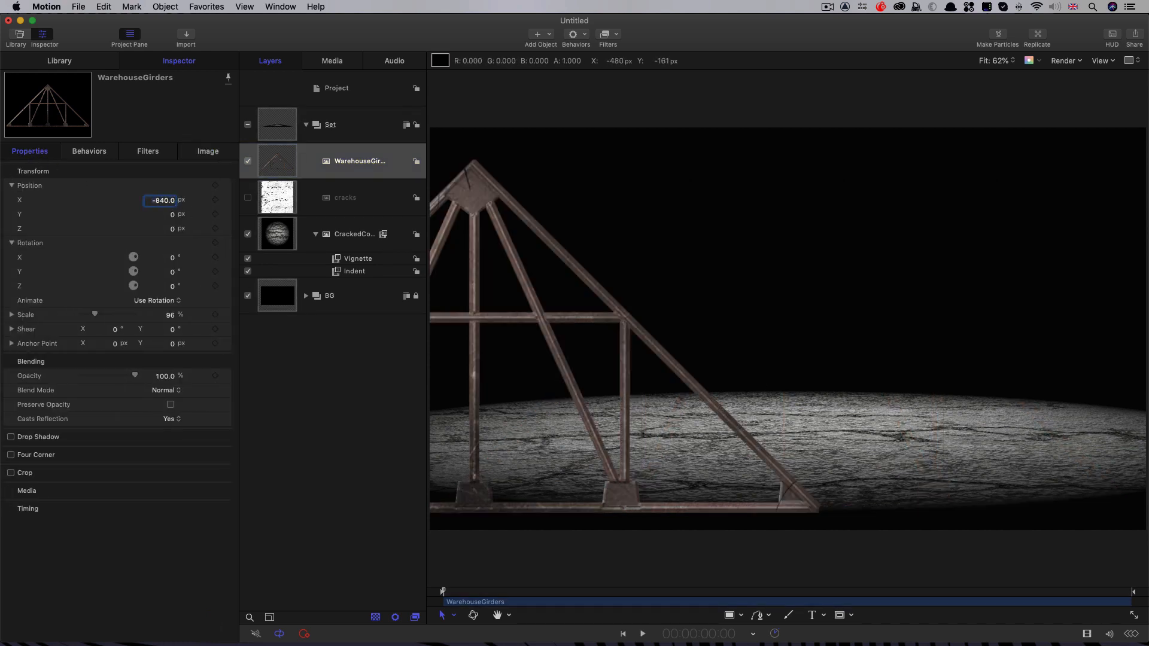
Step: Duplicate the WarehouseGirders layer and set the copy's X position to 843 px
right_click(283, 157)
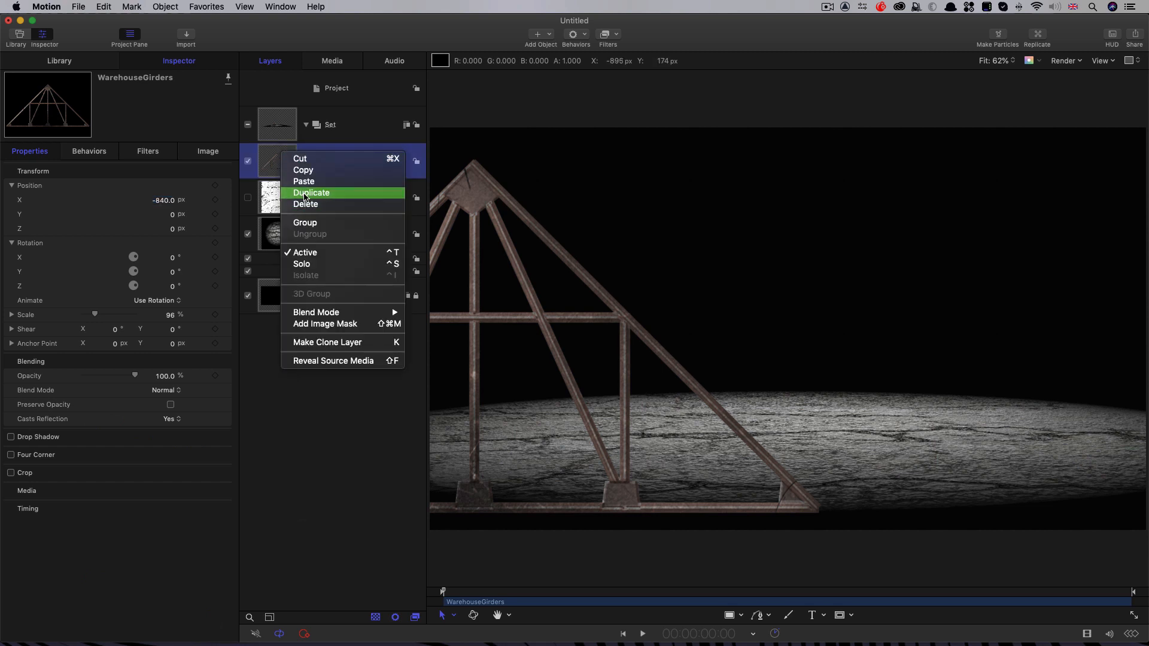
left_click(310, 193)
left_click(44, 151)
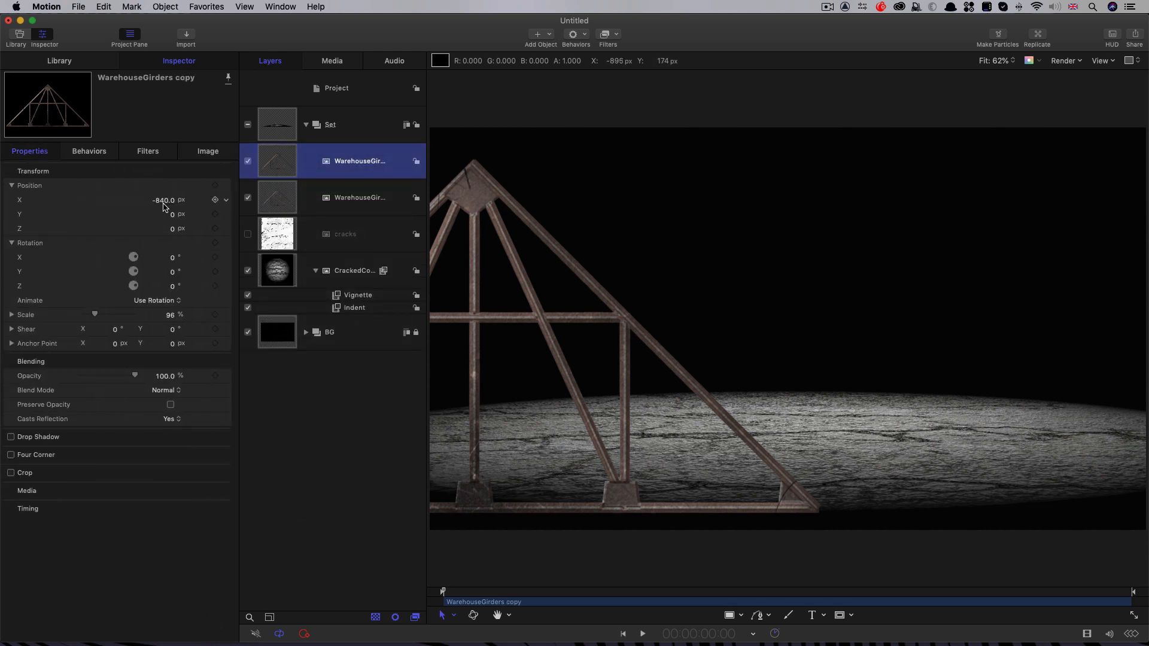
left_click(163, 200)
type("843")
key("Return")
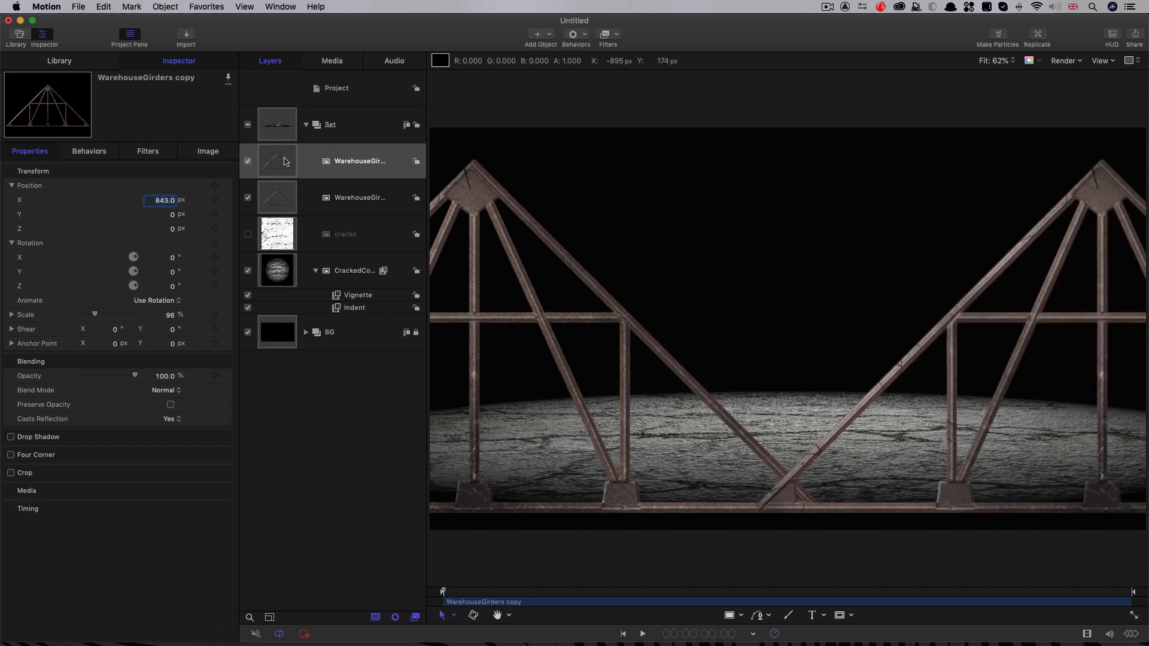
Step: Create a new group inside Set and move both WarehouseGirders layers into it
key("super+shift+n")
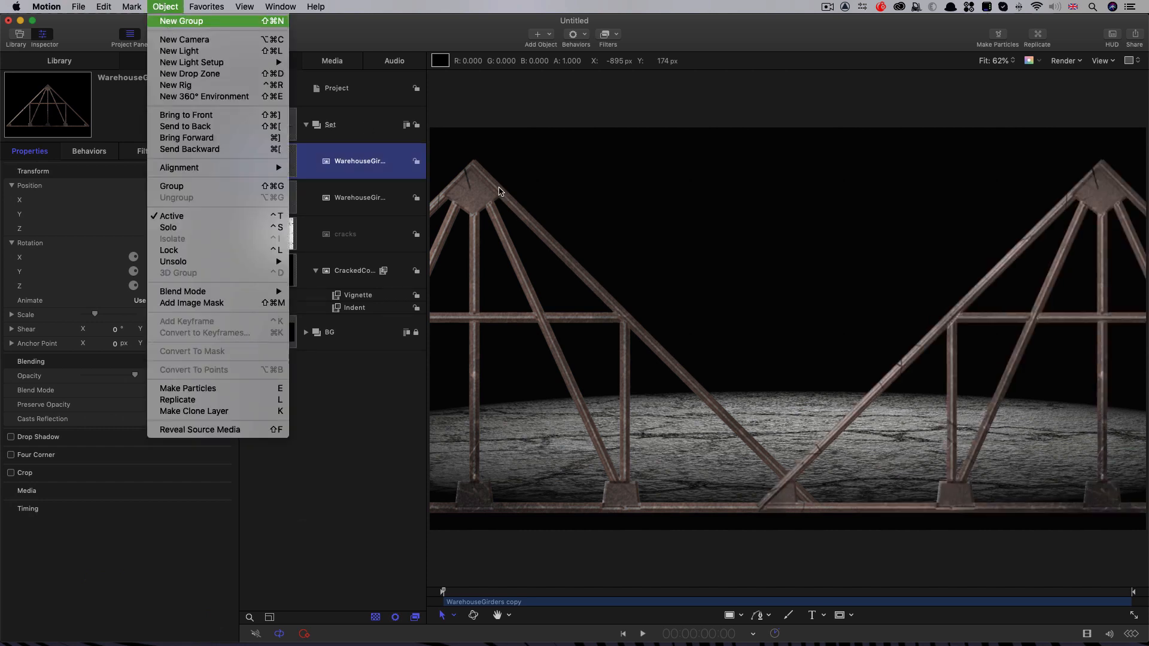
left_click(274, 207)
left_click(275, 234, "shift")
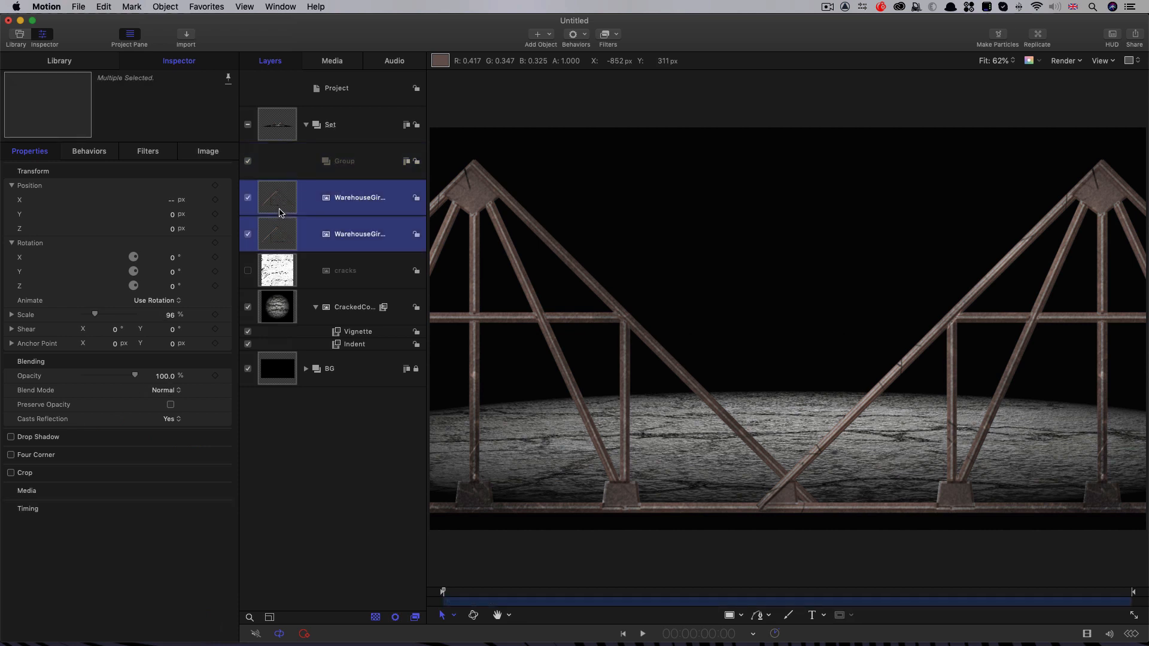
left_click_drag(275, 207, 363, 164)
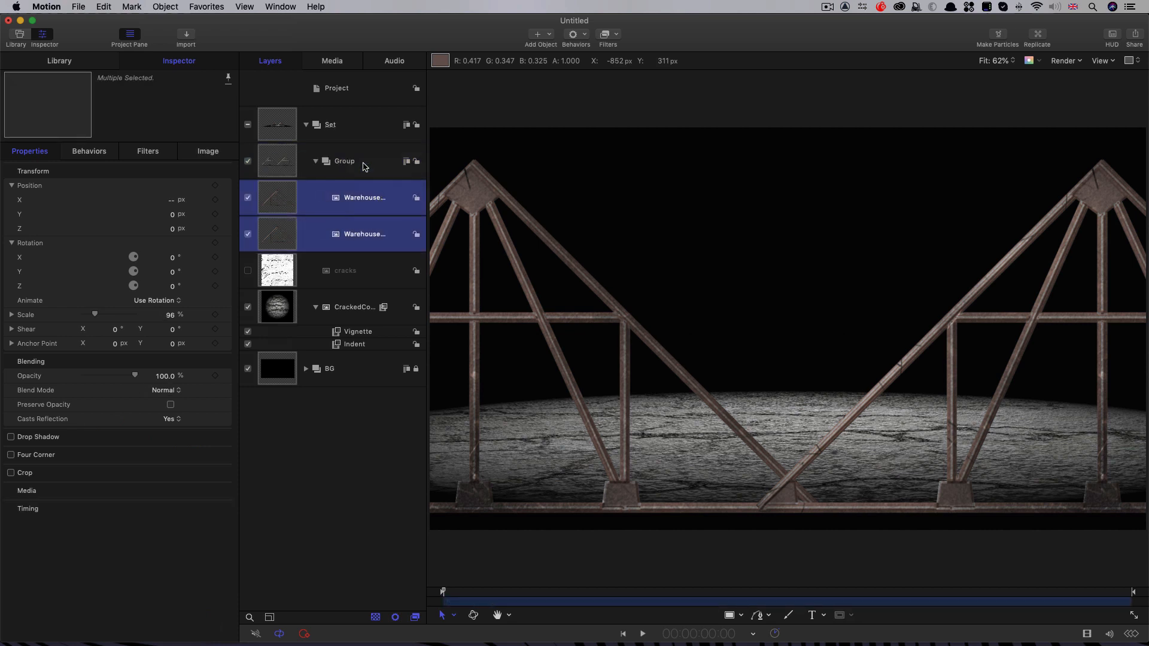
Step: Position the group holding the two girder layers at Y 1000 px and Z -1000 px
left_click(276, 172)
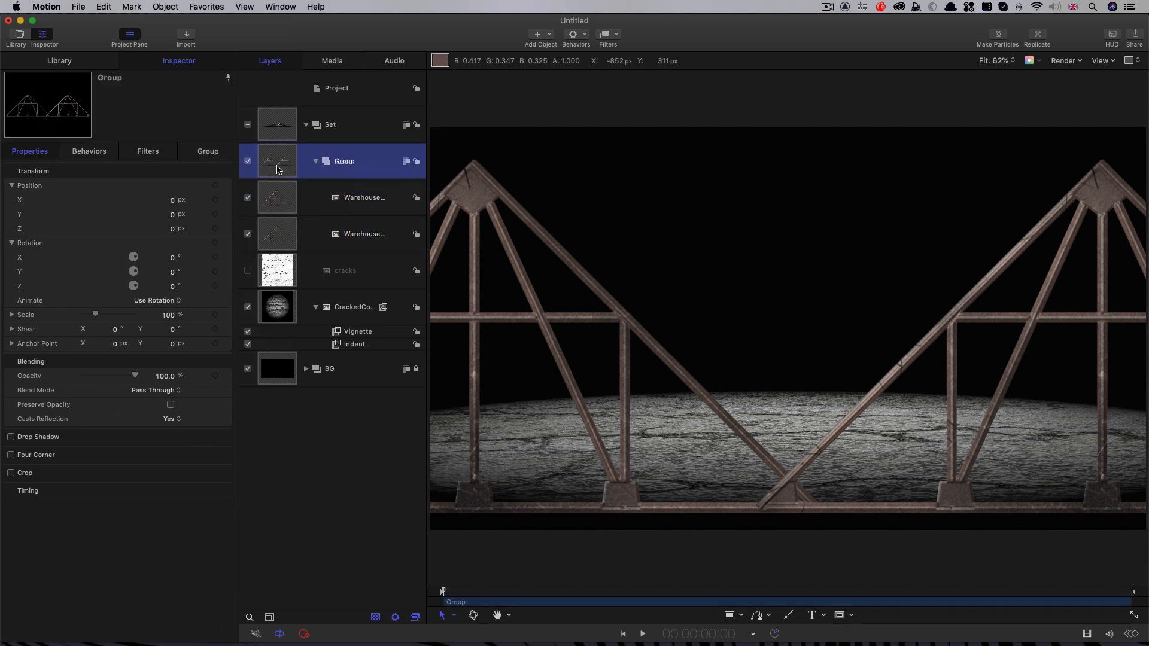
left_click(173, 231)
type("-1")
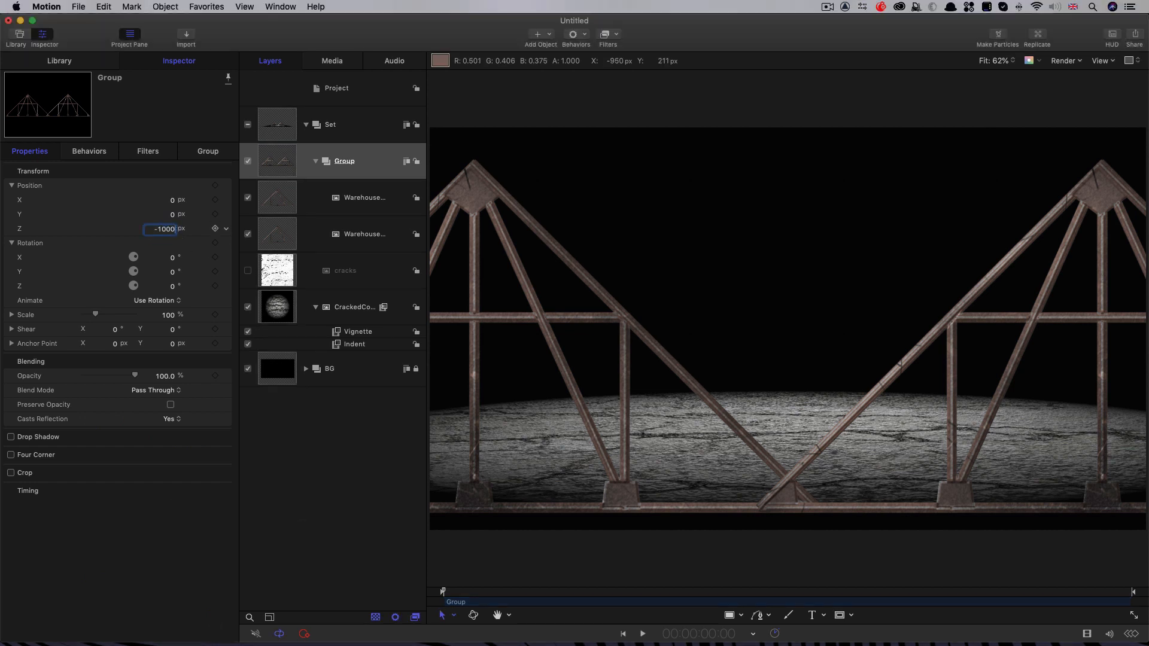
type("000")
key("Return")
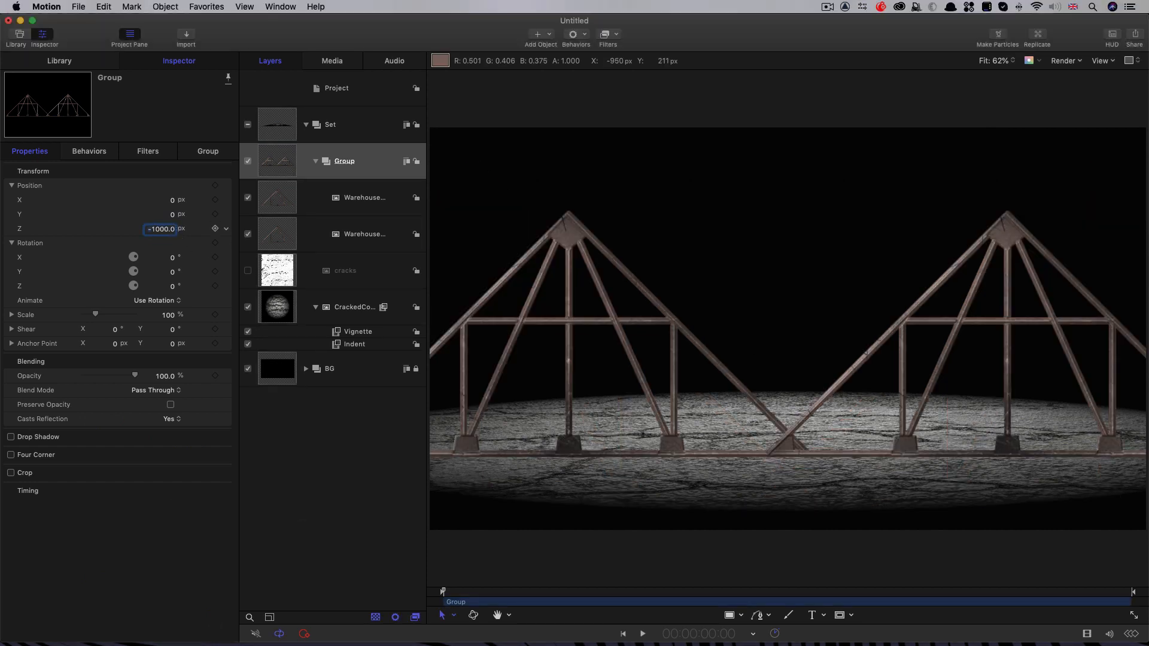
left_click(172, 216)
type("1000")
key("Return")
Step: Rename the group holding the two girder layers as Girders
double_click(371, 162)
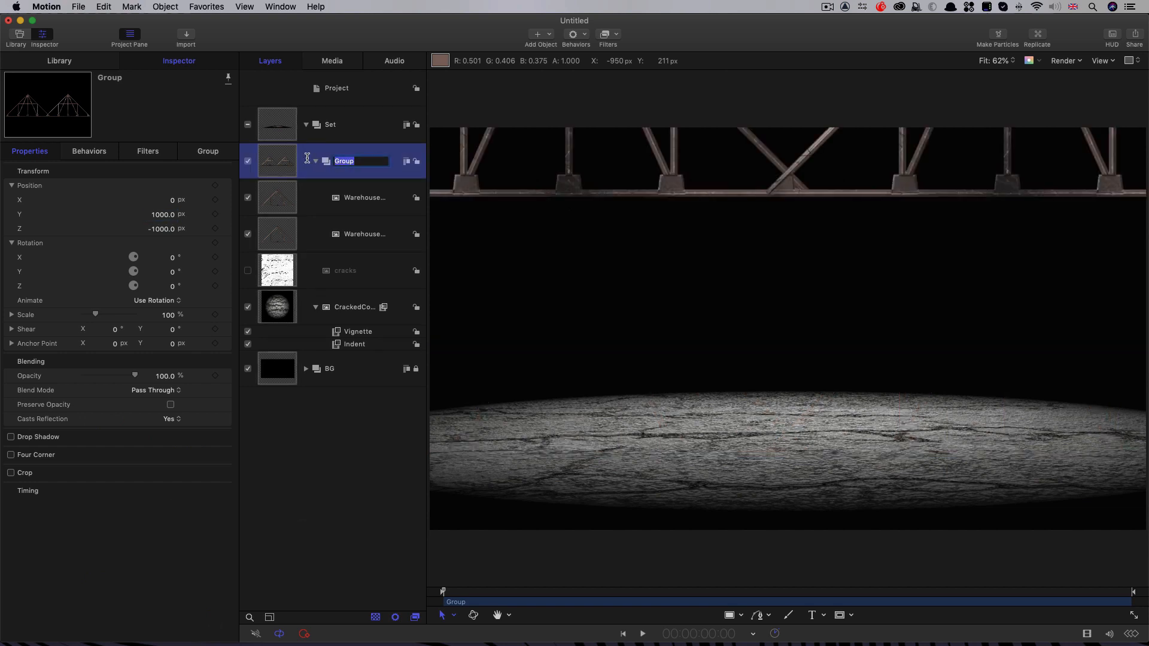
type("Girders")
key("Return")
Step: Duplicate the Girders group and set the copy's Z position to -3000 px
right_click(279, 166)
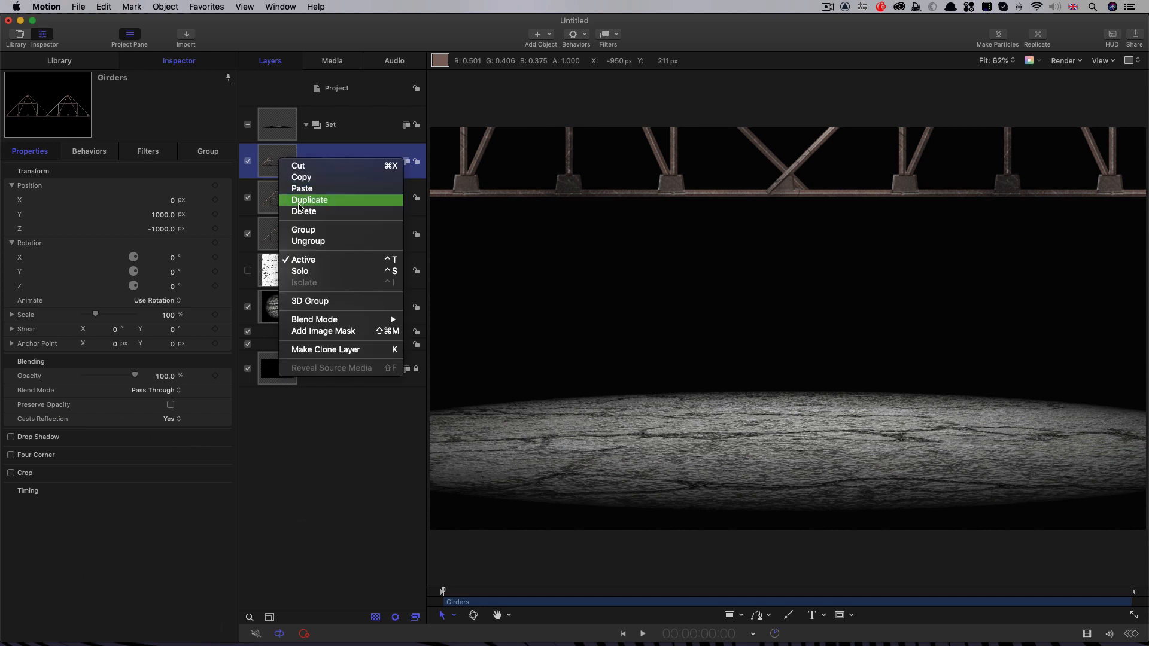
left_click(299, 198)
left_click(30, 151)
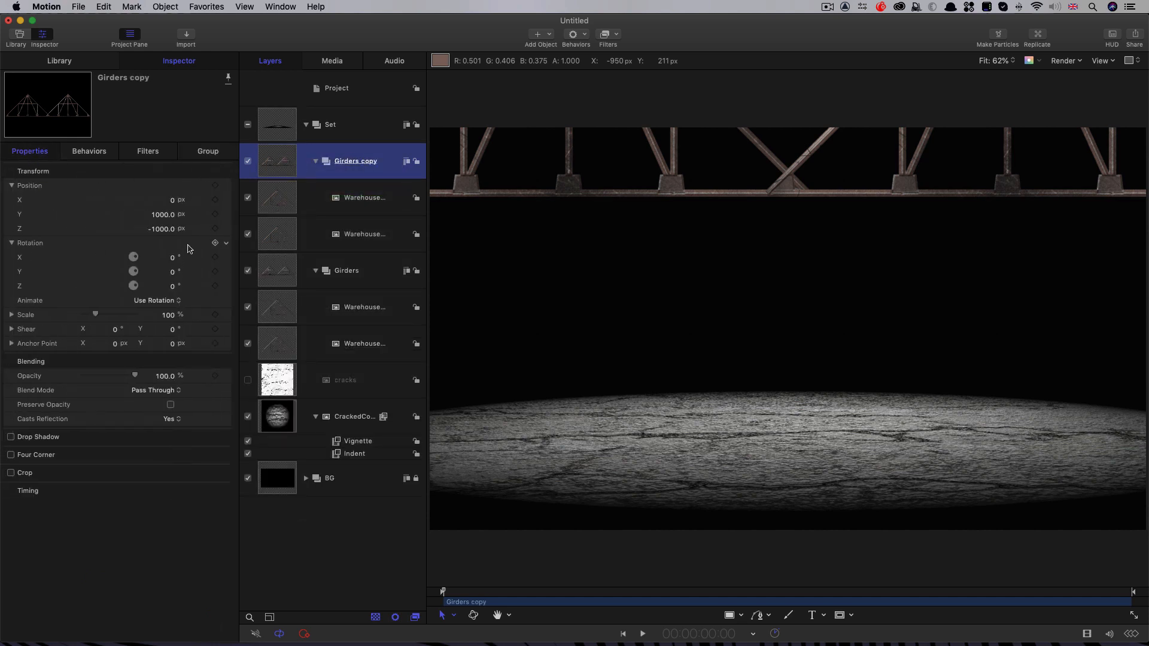
left_click(159, 229)
type("-3")
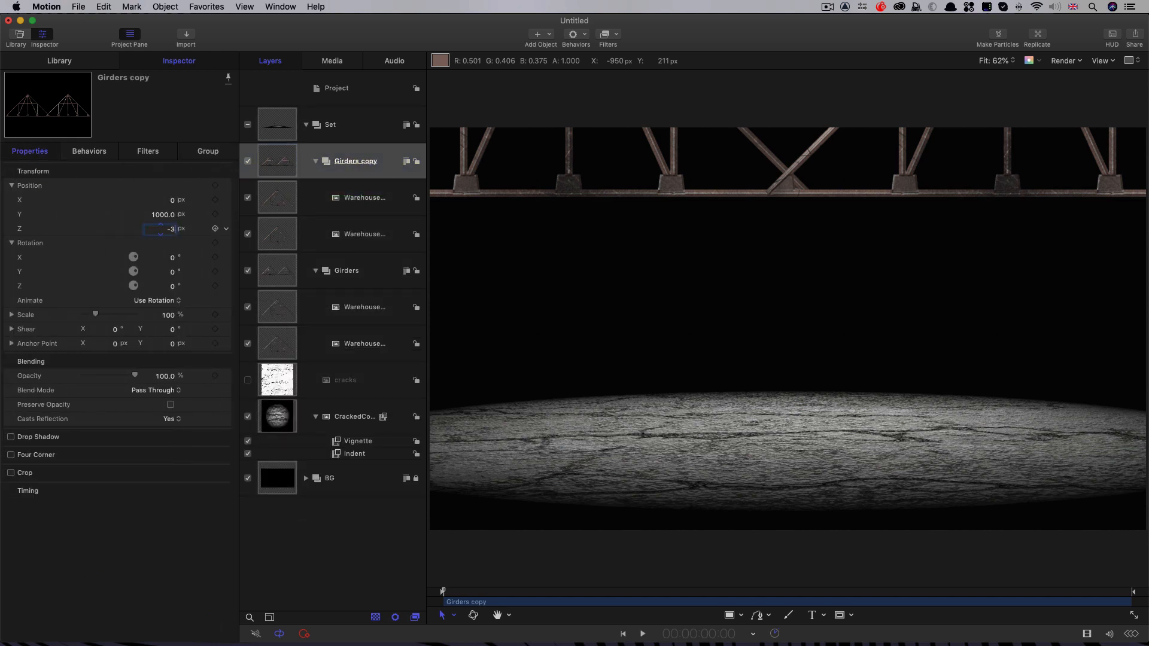
type("000")
key("Return")
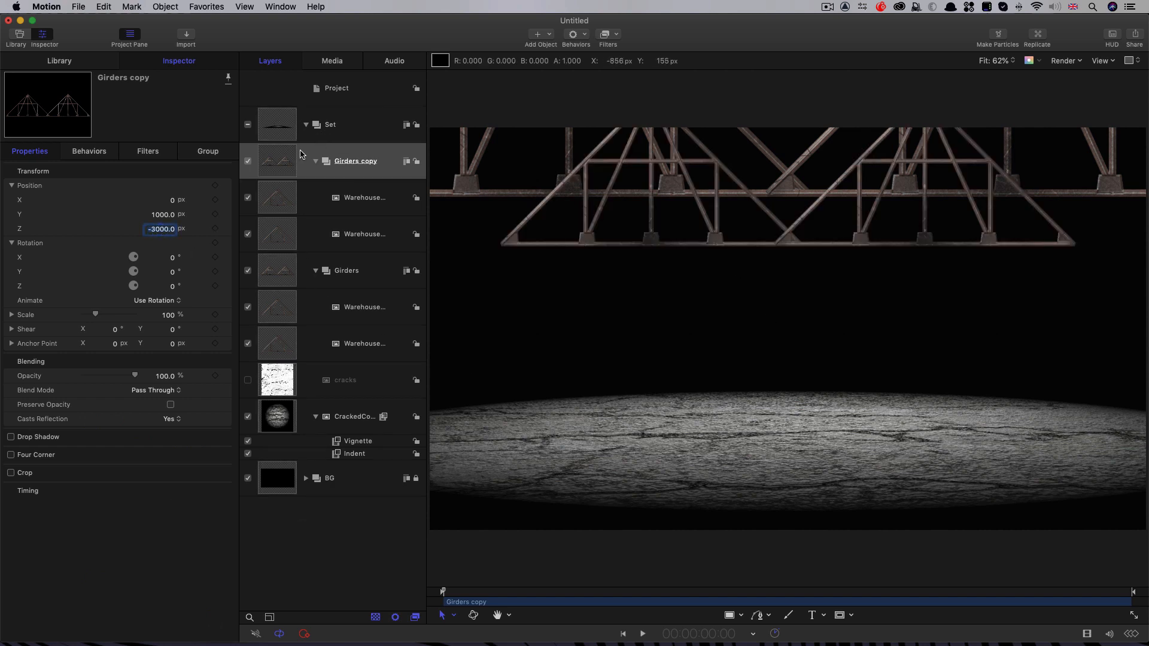
Step: Convert the Set group to a 3D group
left_click(286, 130)
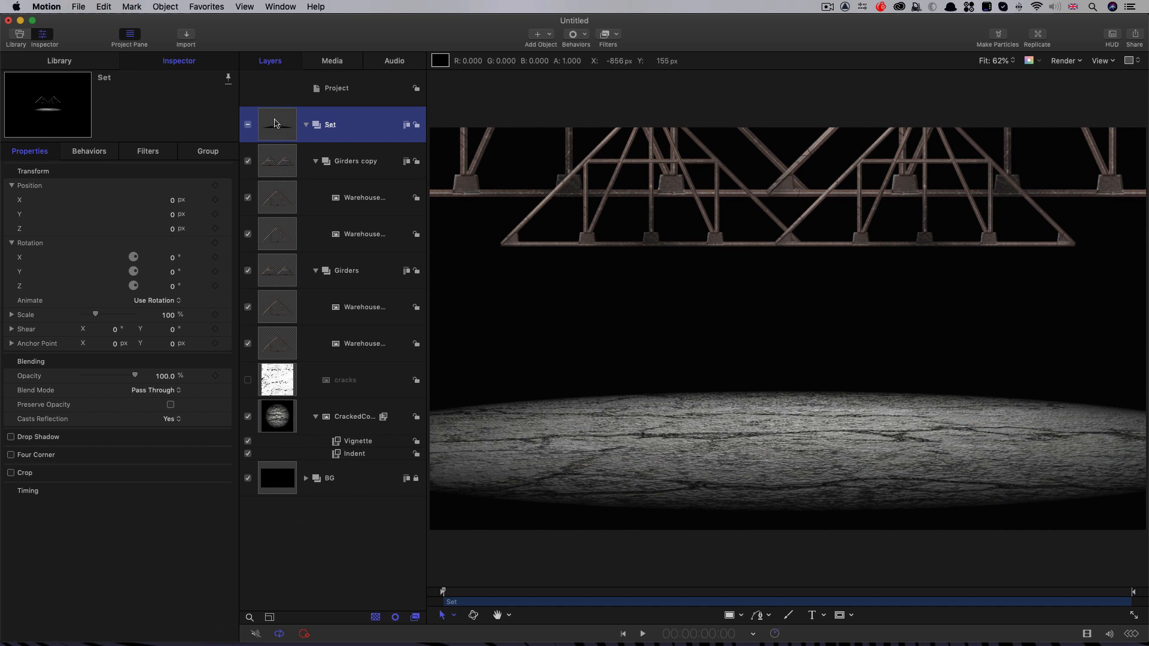
right_click(275, 123)
left_click(344, 257)
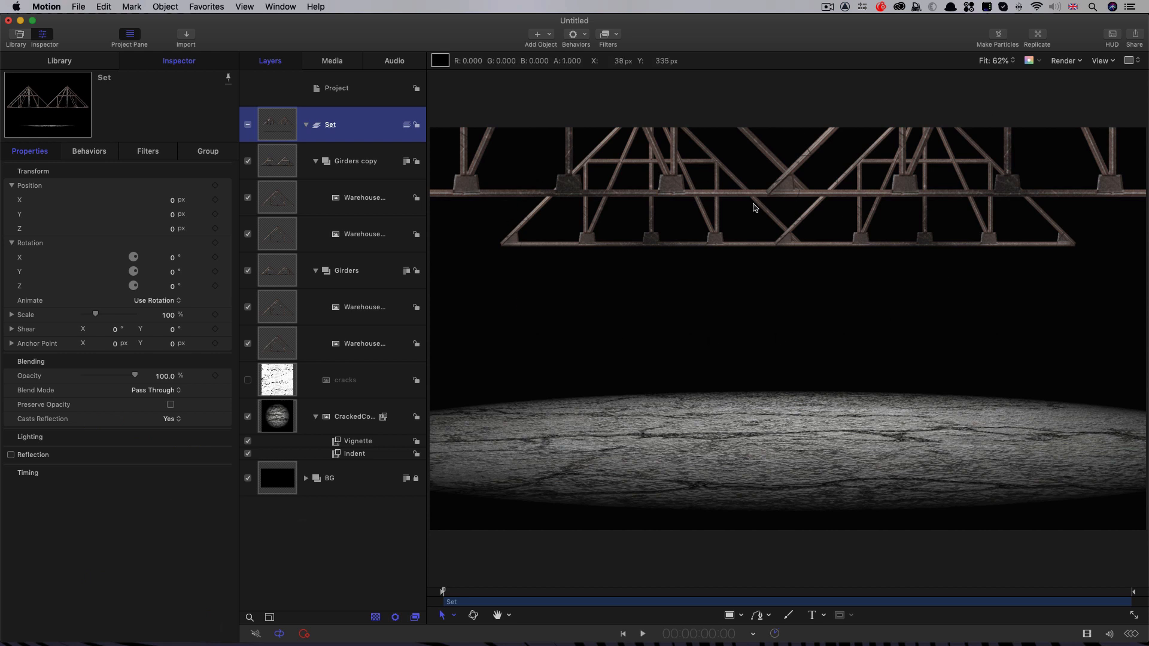
Step: Add a light to the project and set its Z position to -100 px
left_click(549, 35)
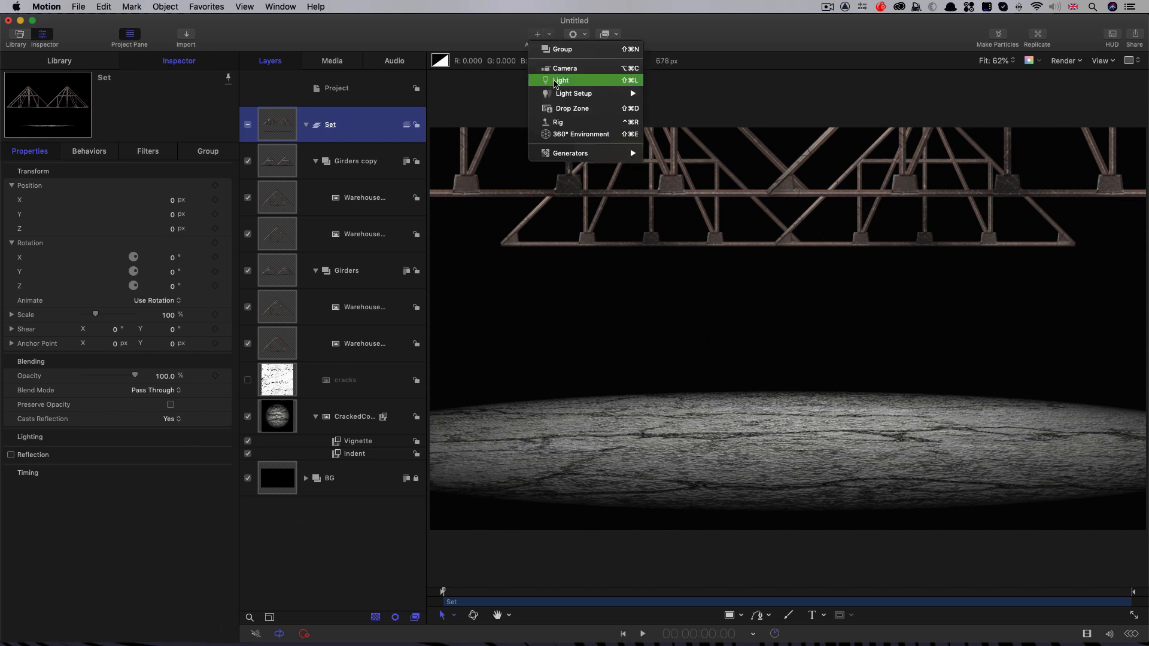
left_click(555, 81)
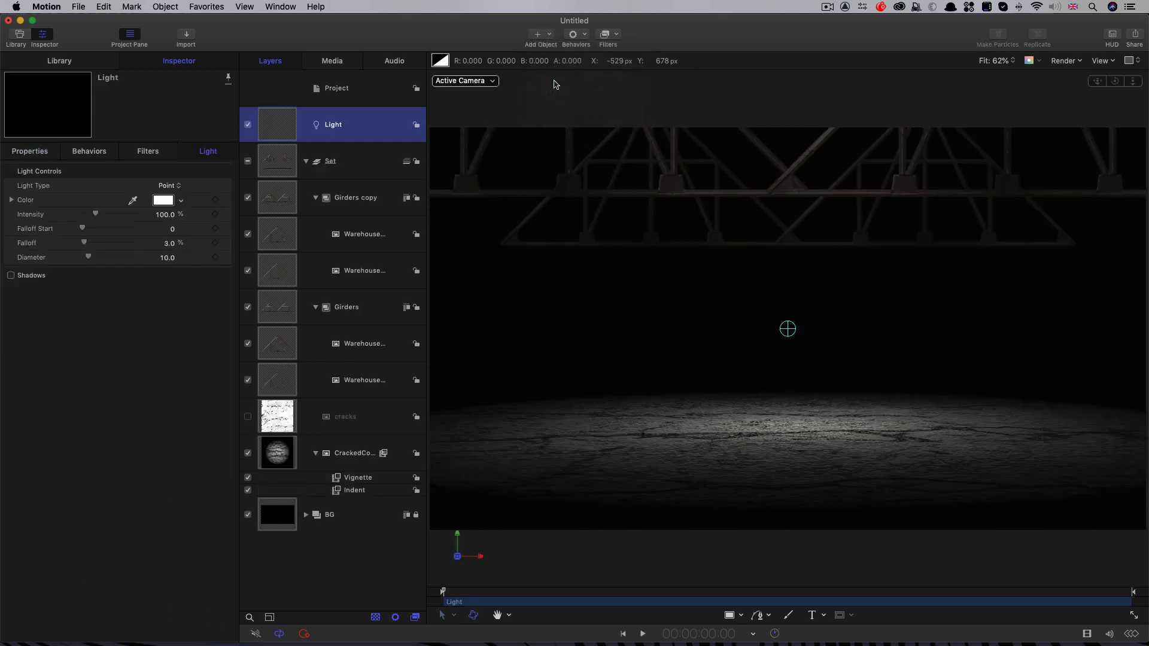
left_click(30, 152)
double_click(171, 230)
type("-100")
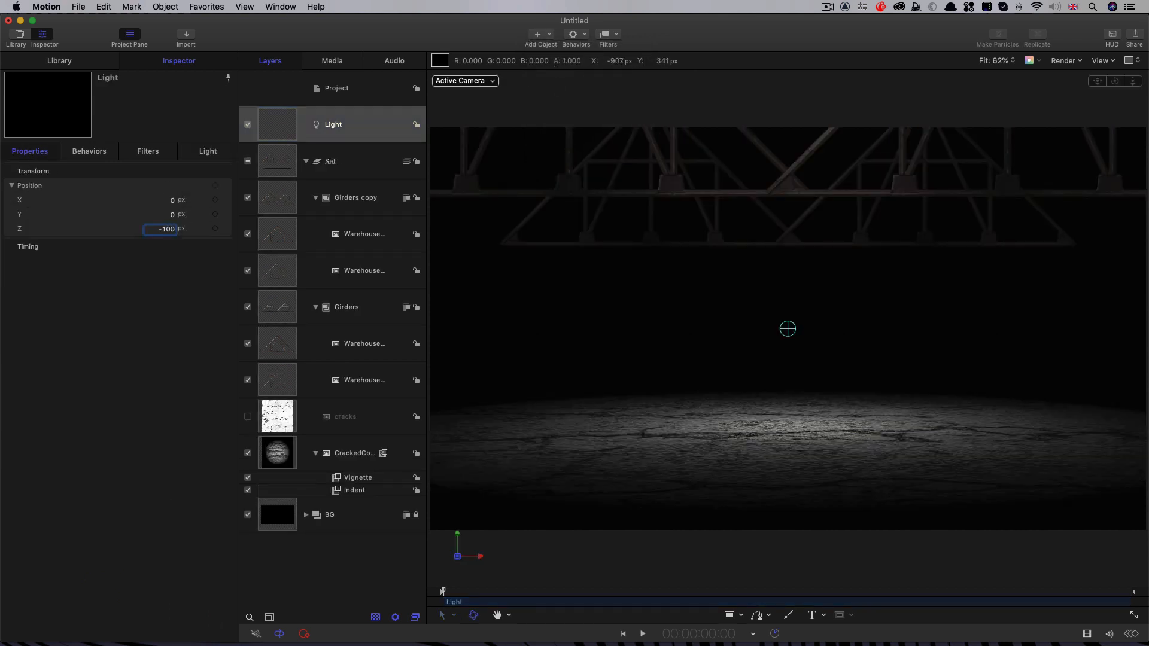
key("Return")
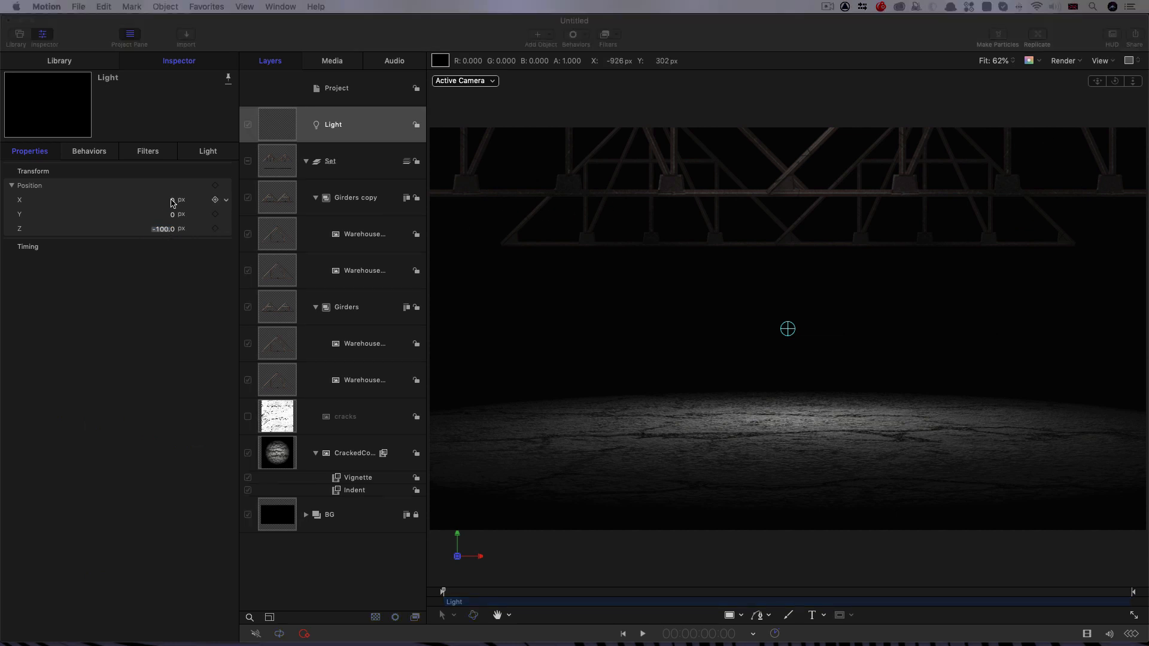
Step: Set the light's falloff to 10% and its intensity to 750%
left_click(206, 153)
left_click(206, 152)
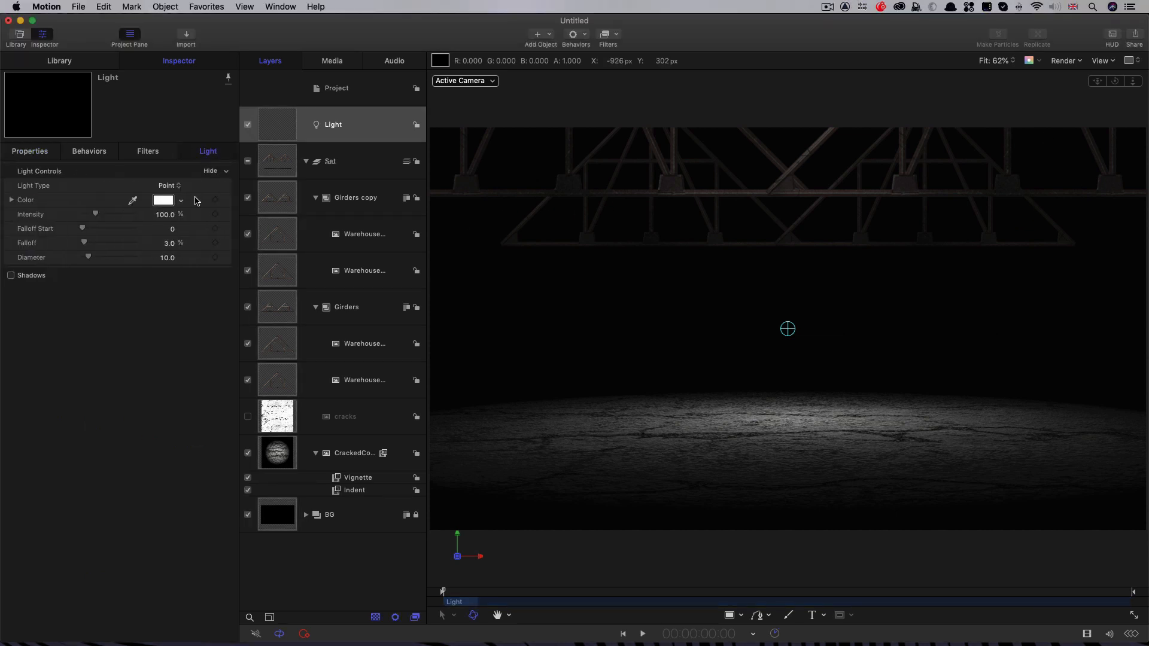
left_click(169, 243)
type("10")
key("Return")
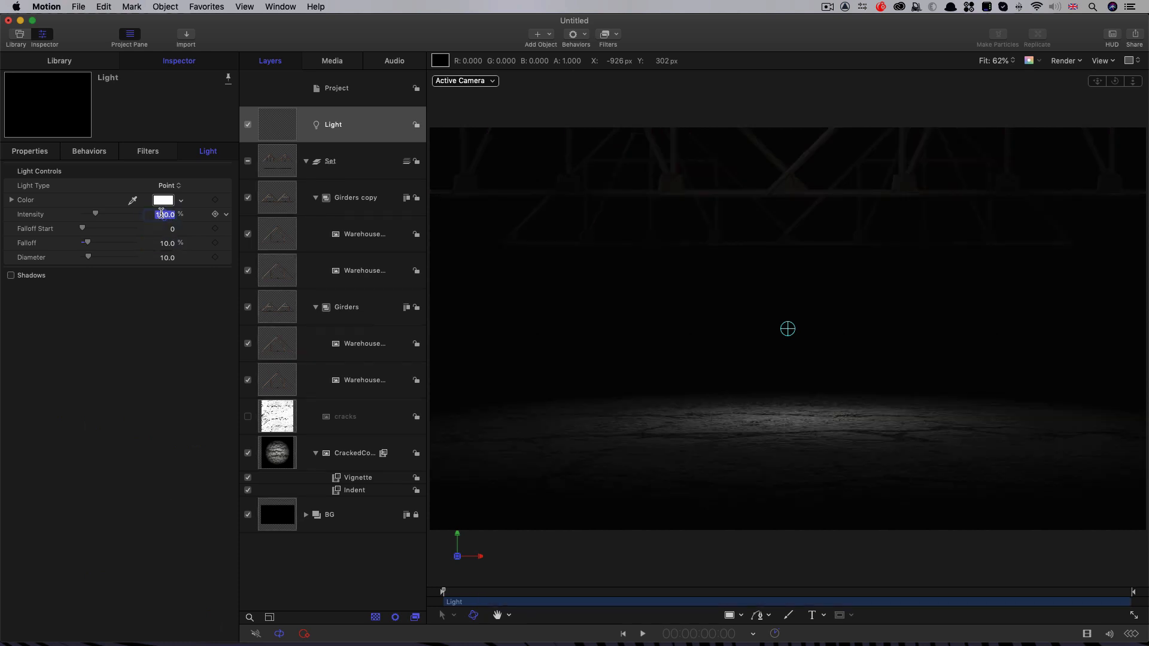
type("750")
key("Return")
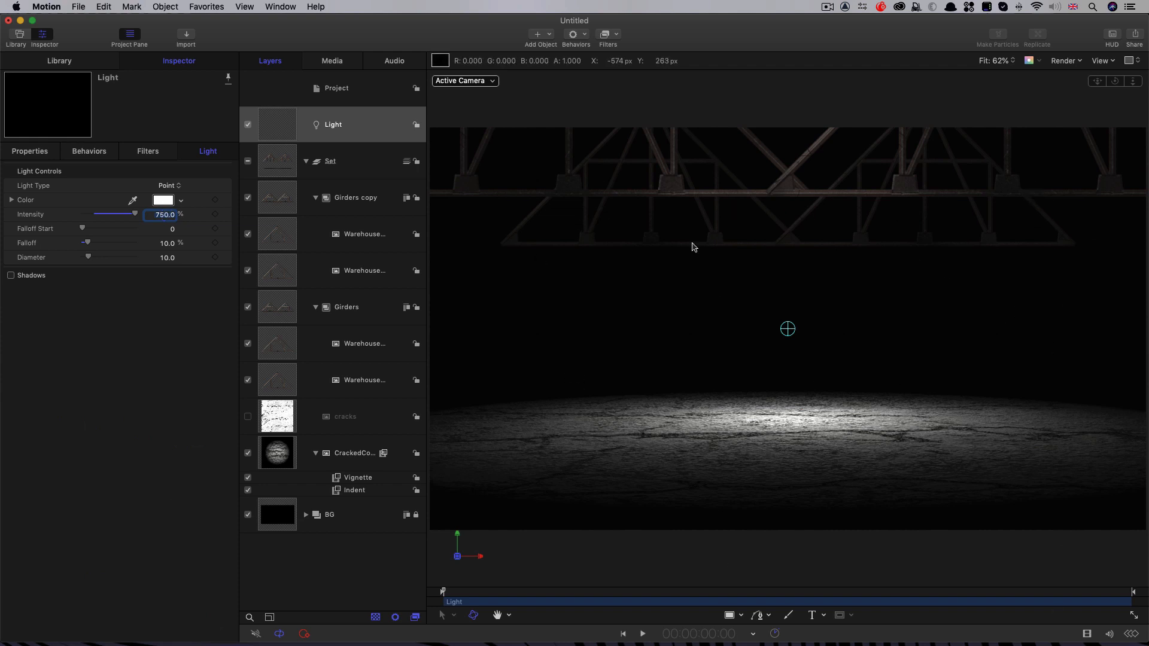
Step: Collapse the two girder groups in the layer list and add a new group to the project
left_click(316, 198)
left_click(315, 234)
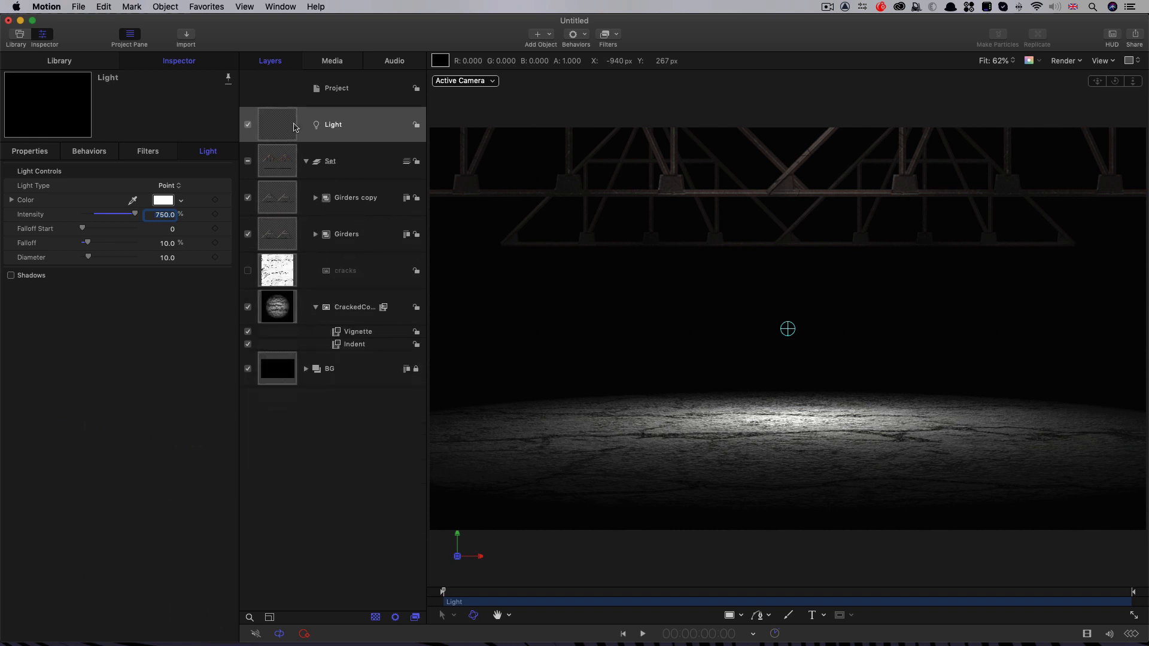
left_click(305, 162)
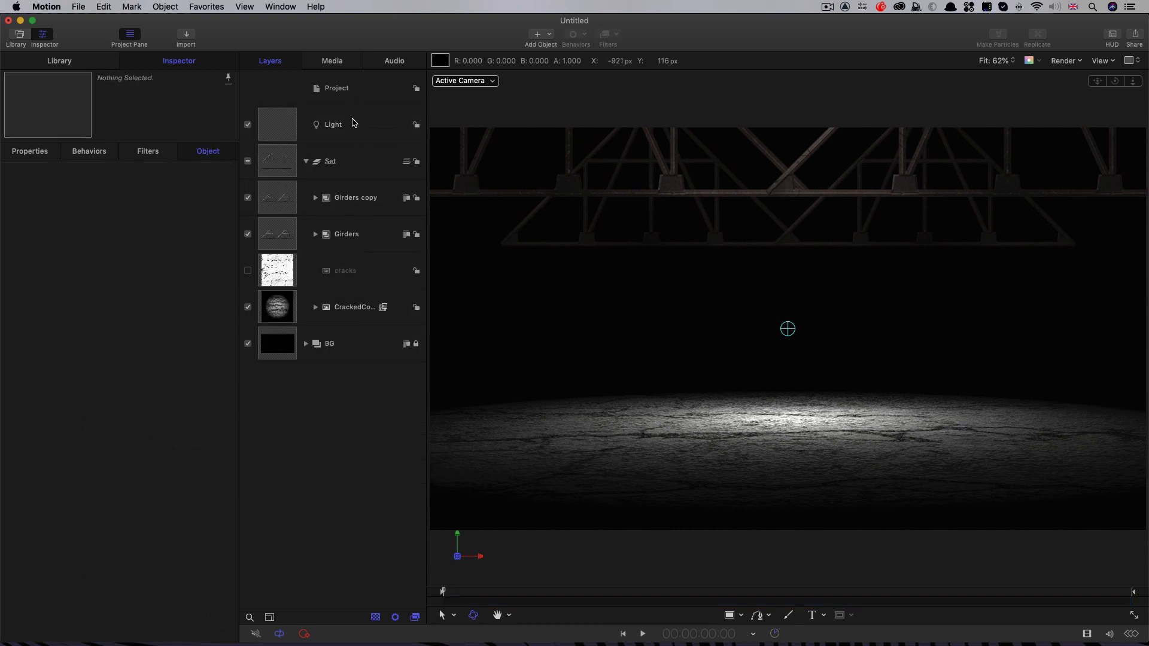
left_click(353, 103)
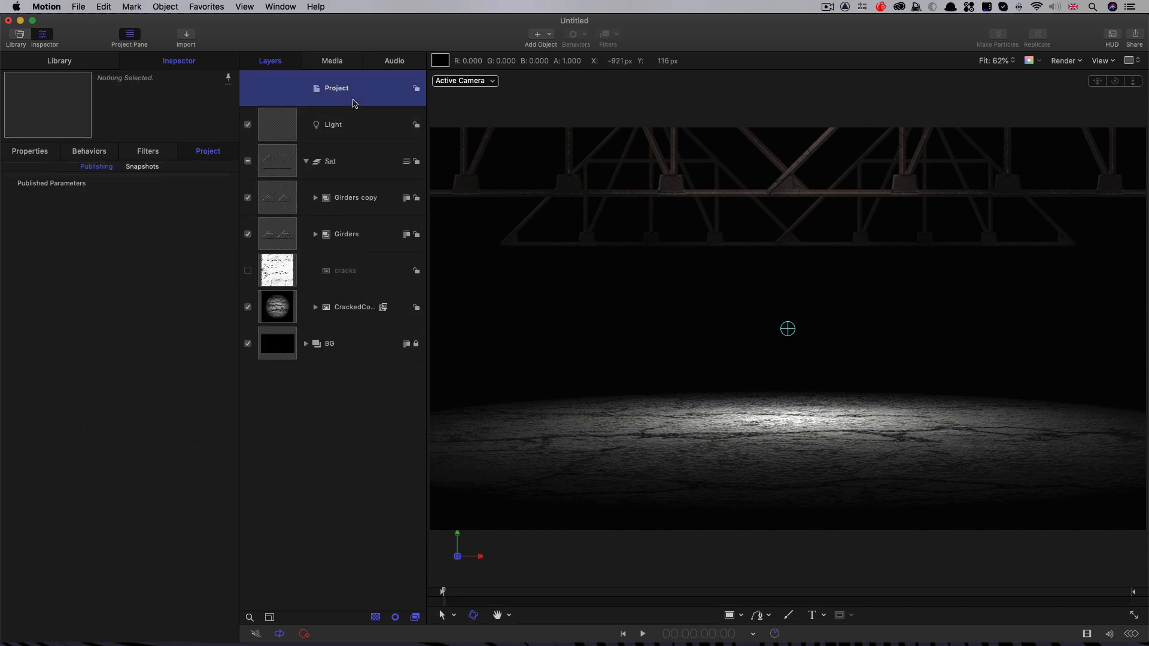
left_click(165, 6)
left_click(180, 21)
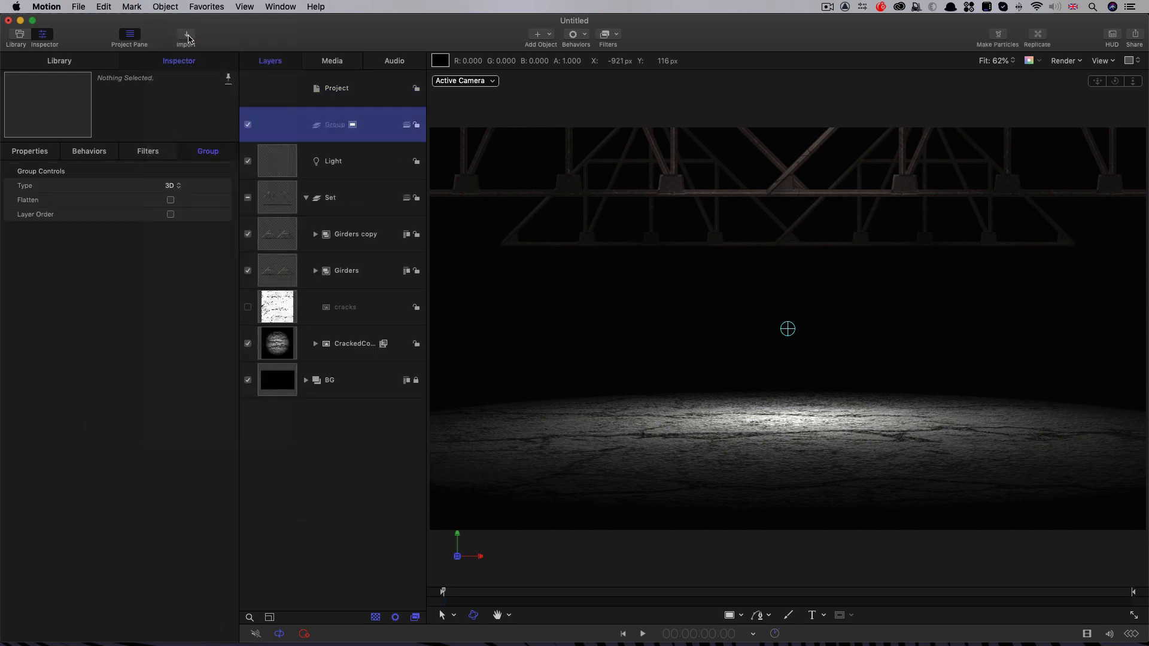
Step: Add the text "INDUSTRY" in the new group and centre its alignment
left_click(813, 617)
left_click(636, 311)
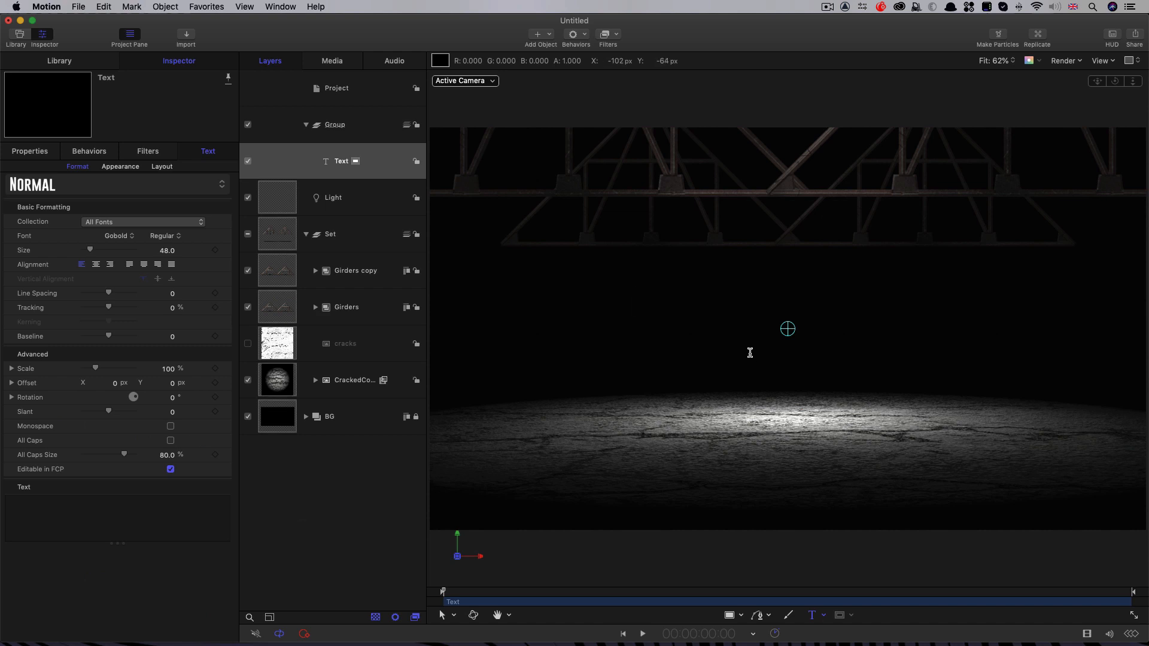
type("INDUSTRY")
left_click(96, 264)
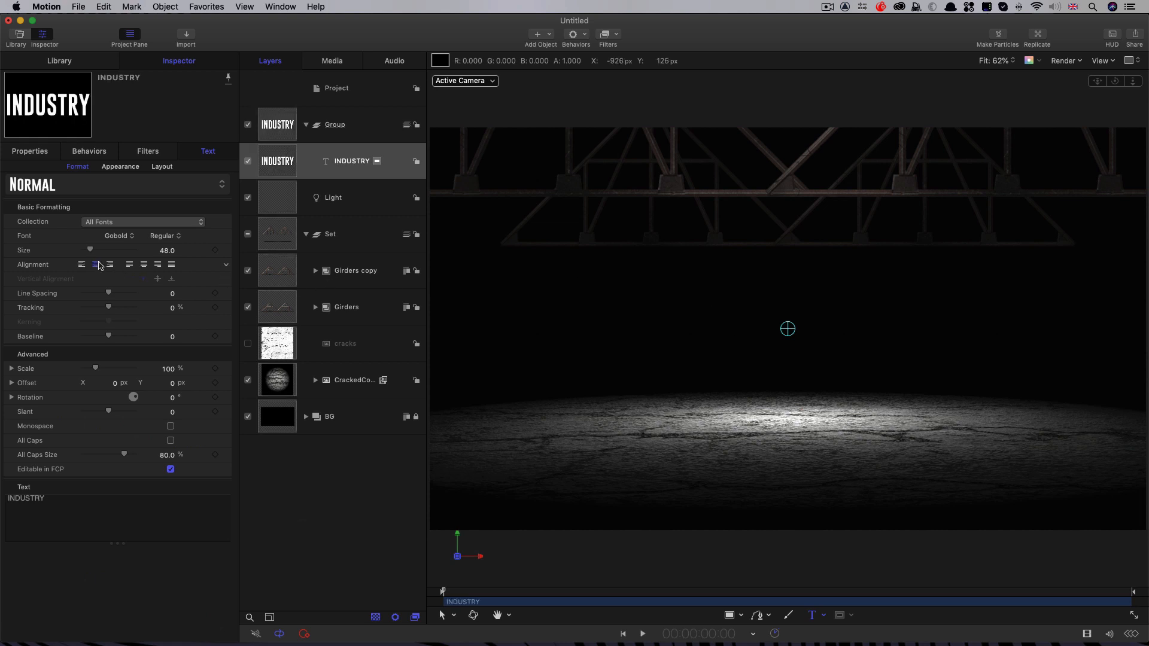
Step: Reset the INDUSTRY text's transform parameters to their defaults
left_click(29, 151)
right_click(111, 171)
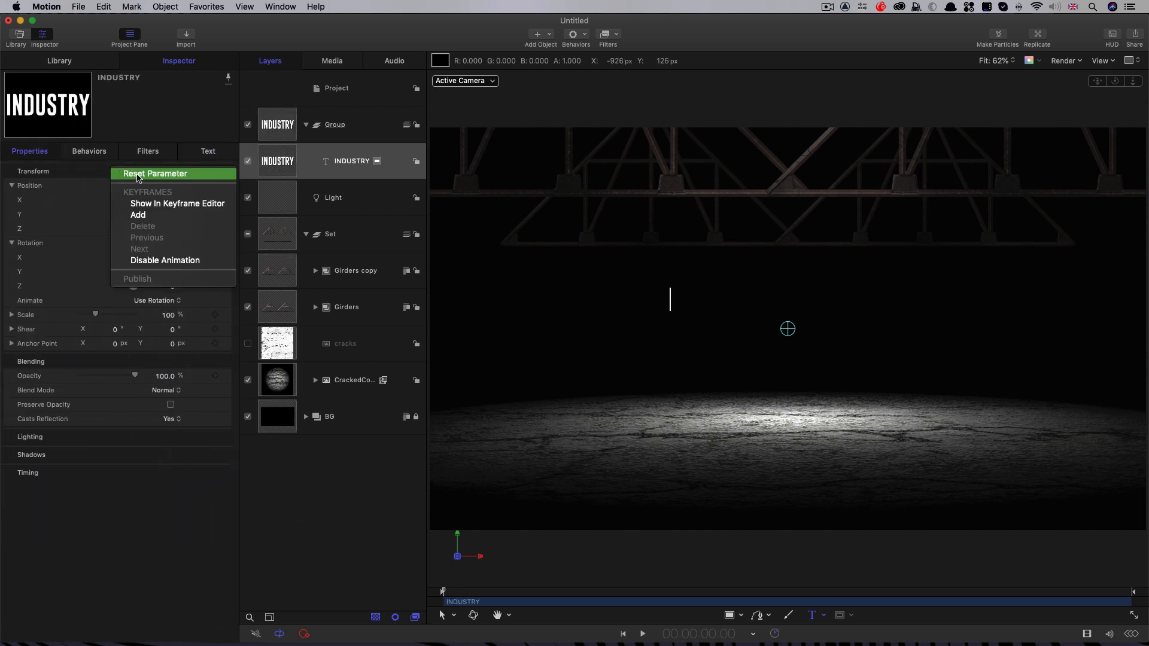
left_click(139, 176)
left_click(279, 128)
left_click(279, 156)
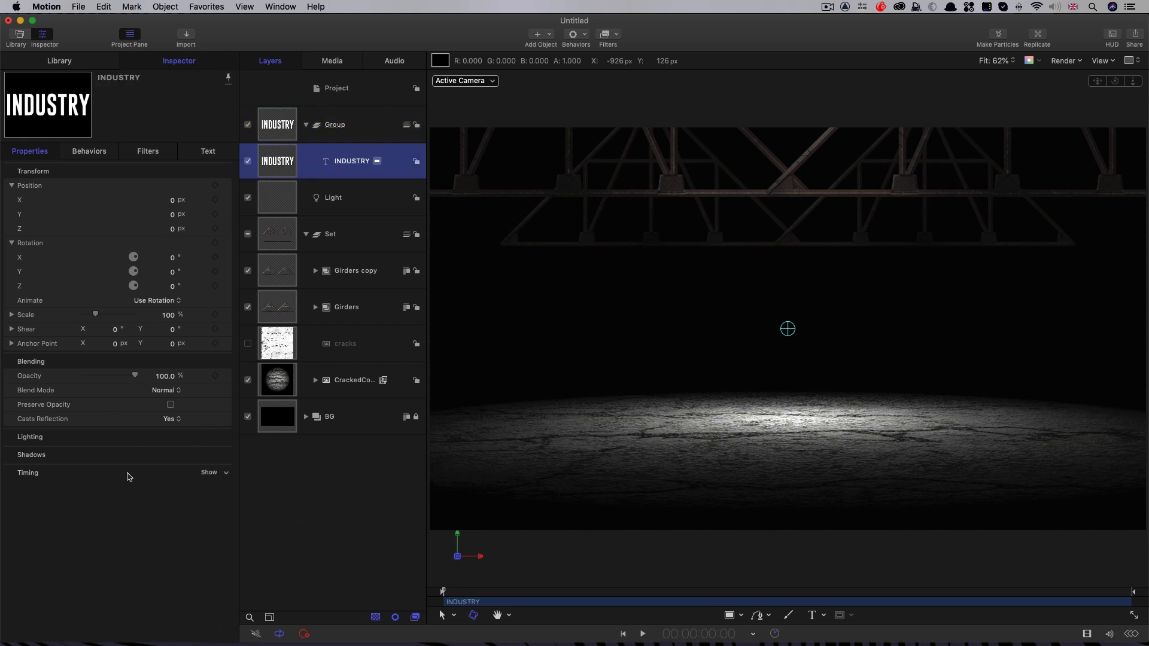
Step: Set the INDUSTRY text's lighting shading to Off
left_click(210, 437)
left_click(162, 453)
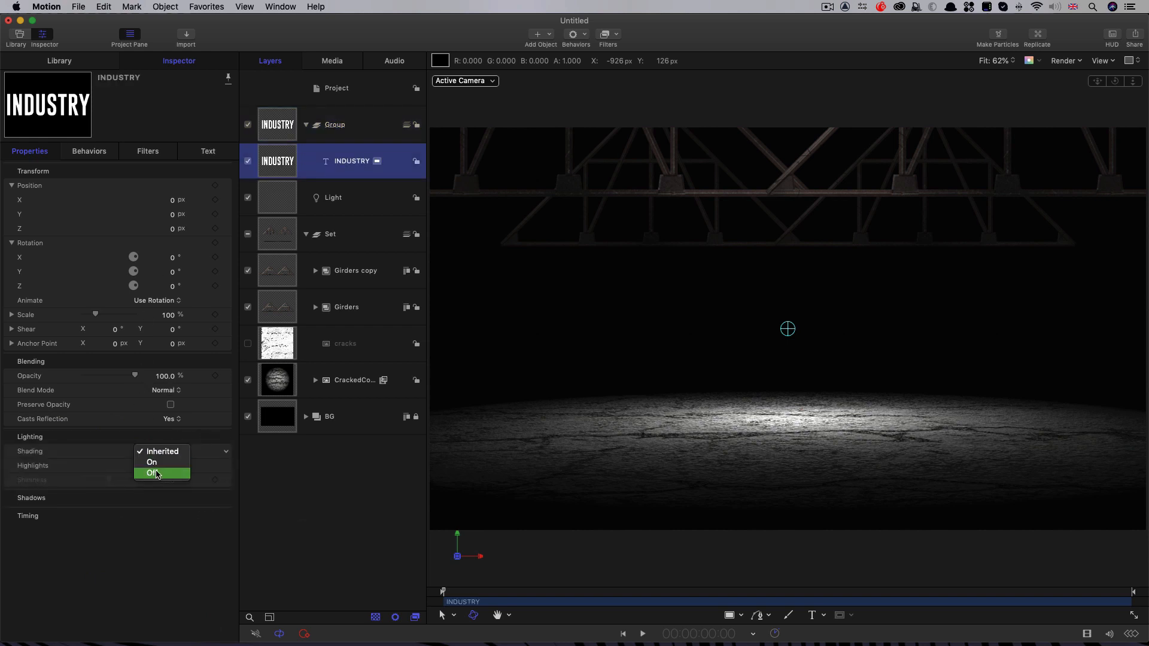
left_click(185, 477)
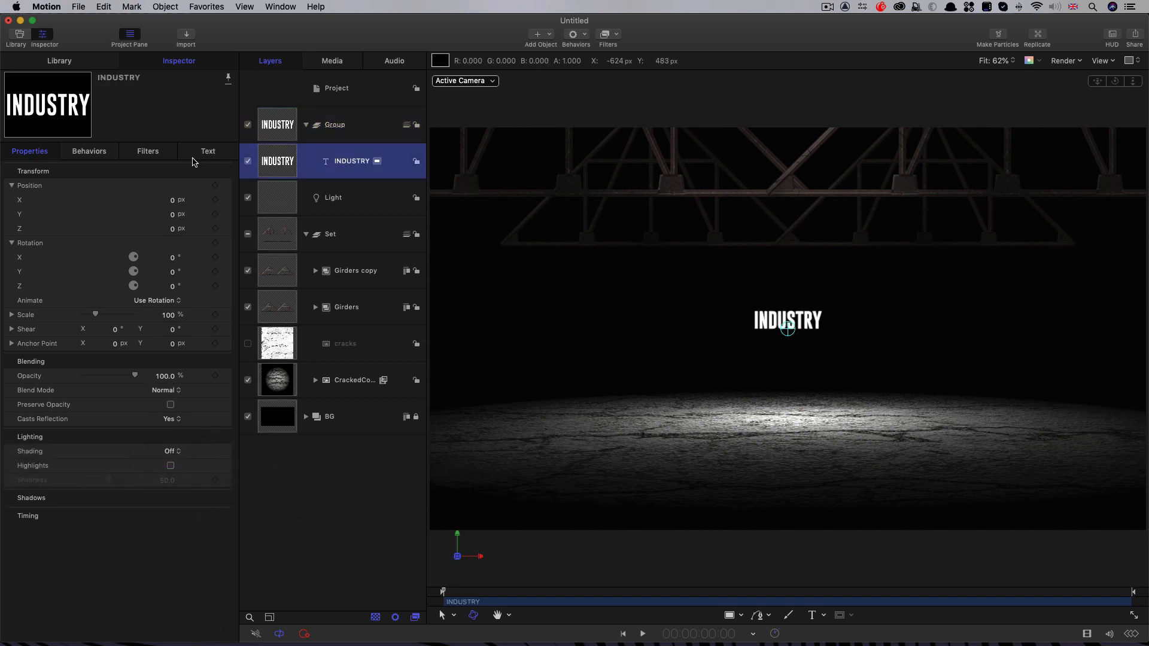
Step: Set the INDUSTRY text's size to 200 and its tracking to 5%
left_click(212, 152)
double_click(168, 251)
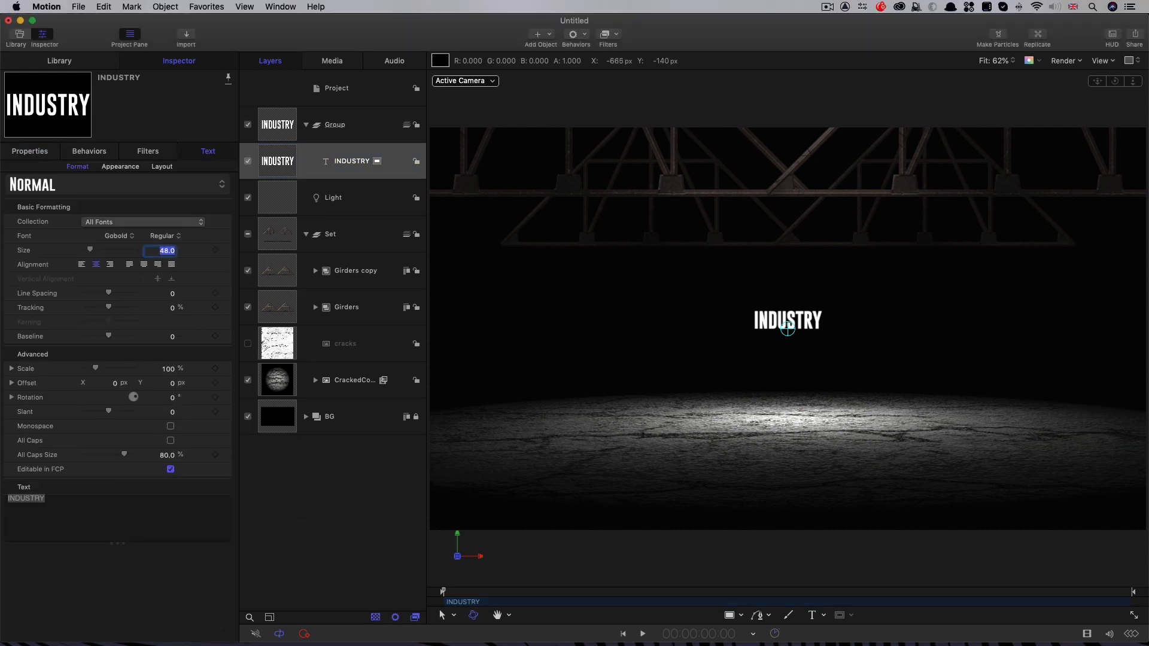
type("200")
key("Return")
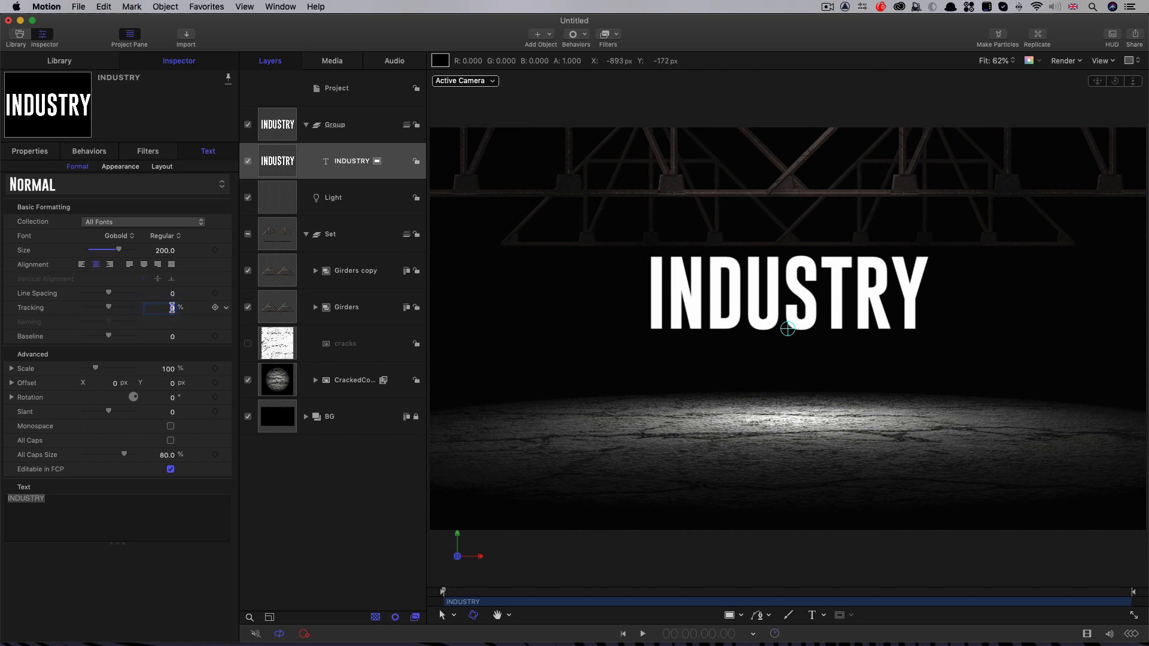
type("5")
key("Return")
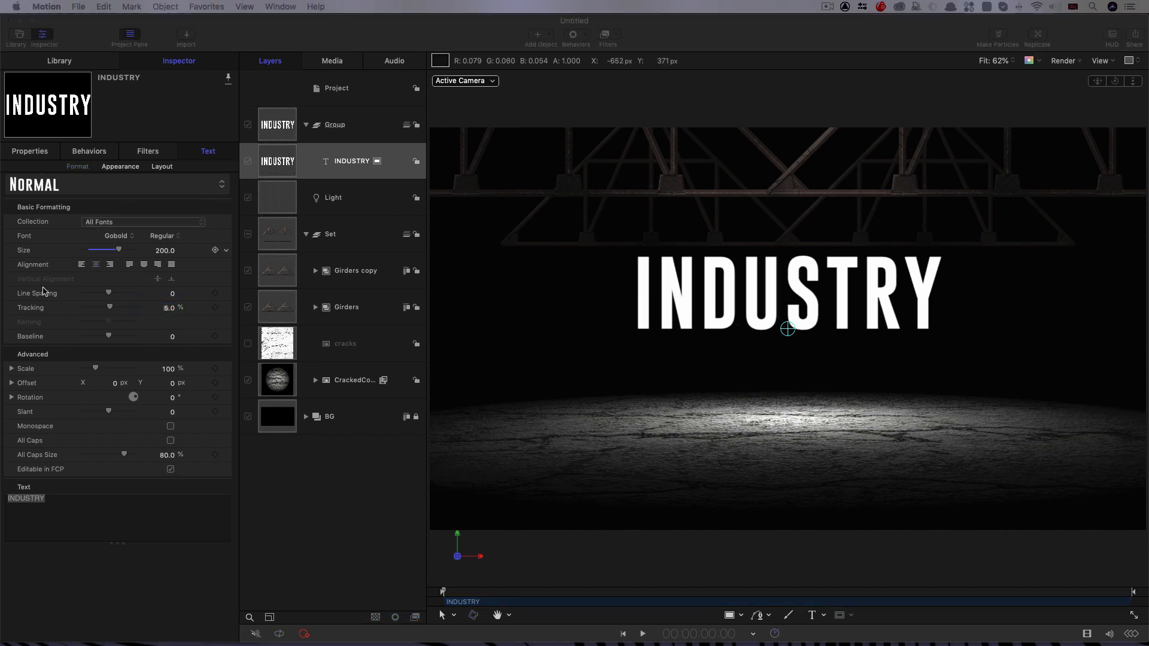
Step: Set the INDUSTRY text's baseline to -100
left_click(173, 337)
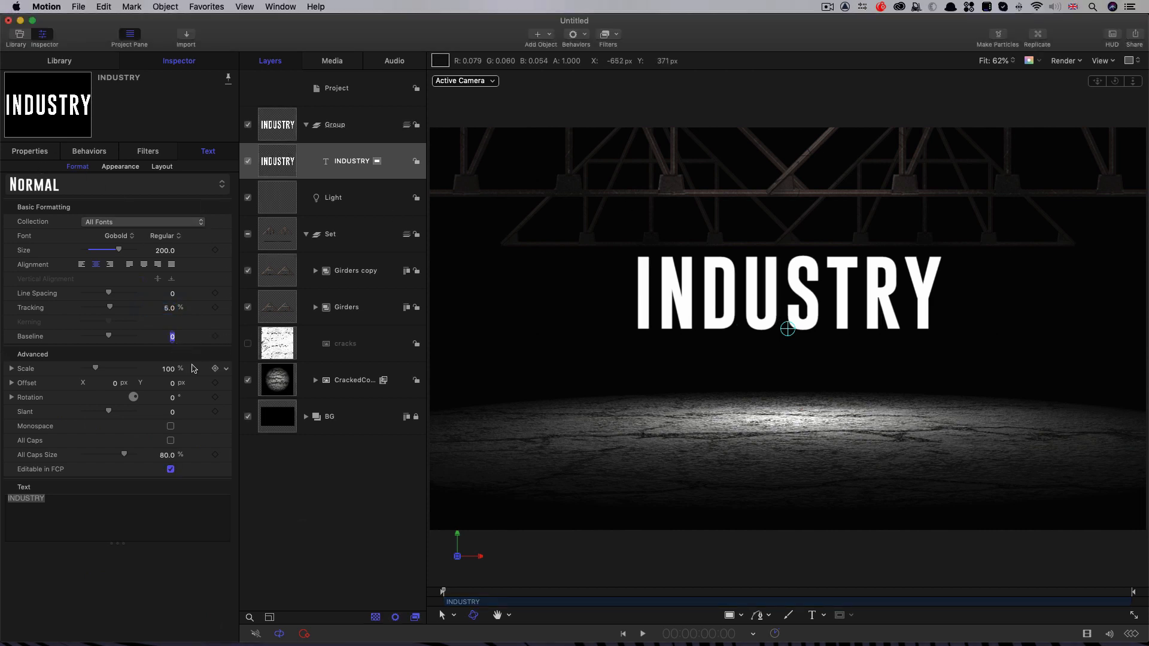
type("-100")
key("Return")
Step: Make a clone layer of the INDUSTRY text and hide the original text layer
left_click(272, 163)
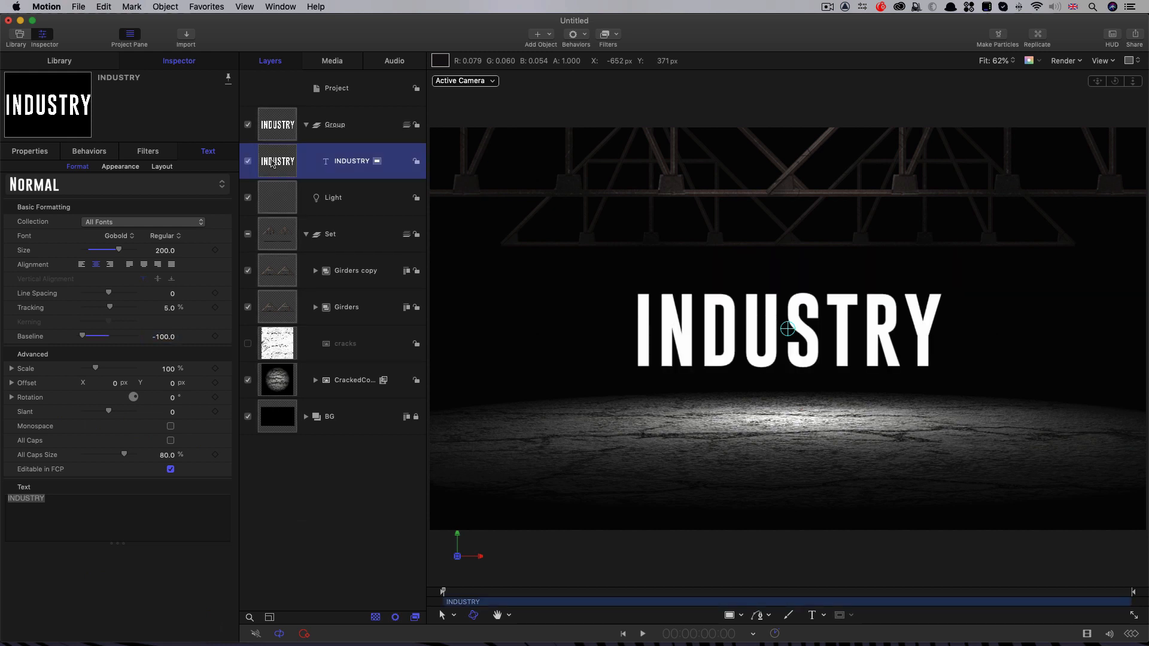
right_click(272, 157)
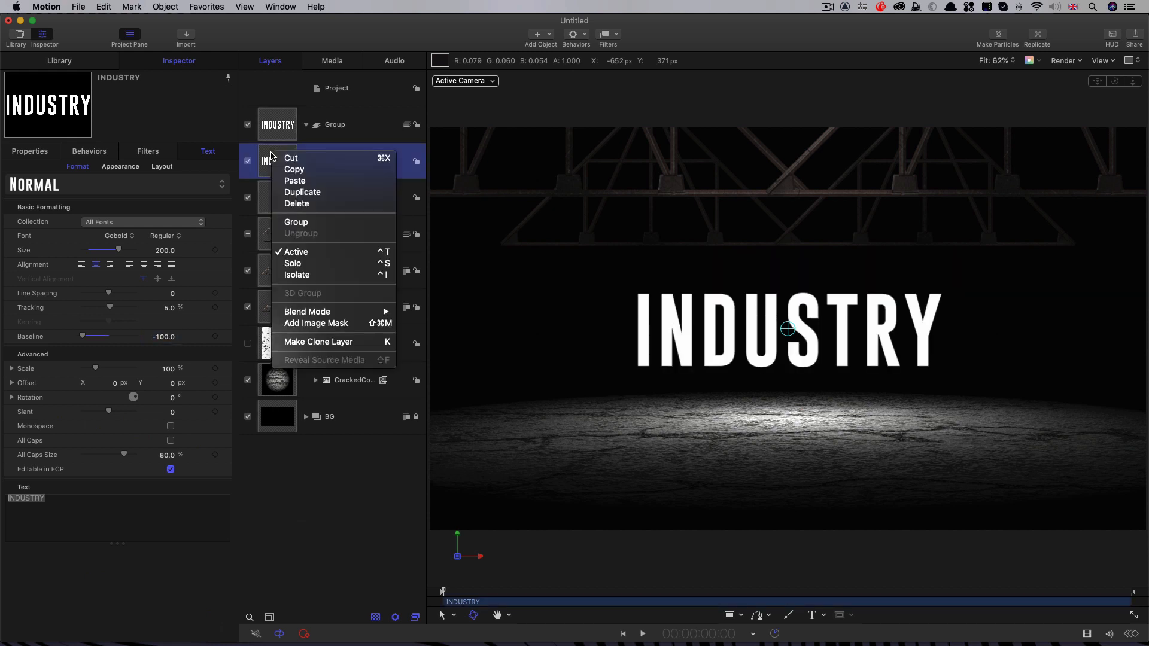
left_click(323, 341)
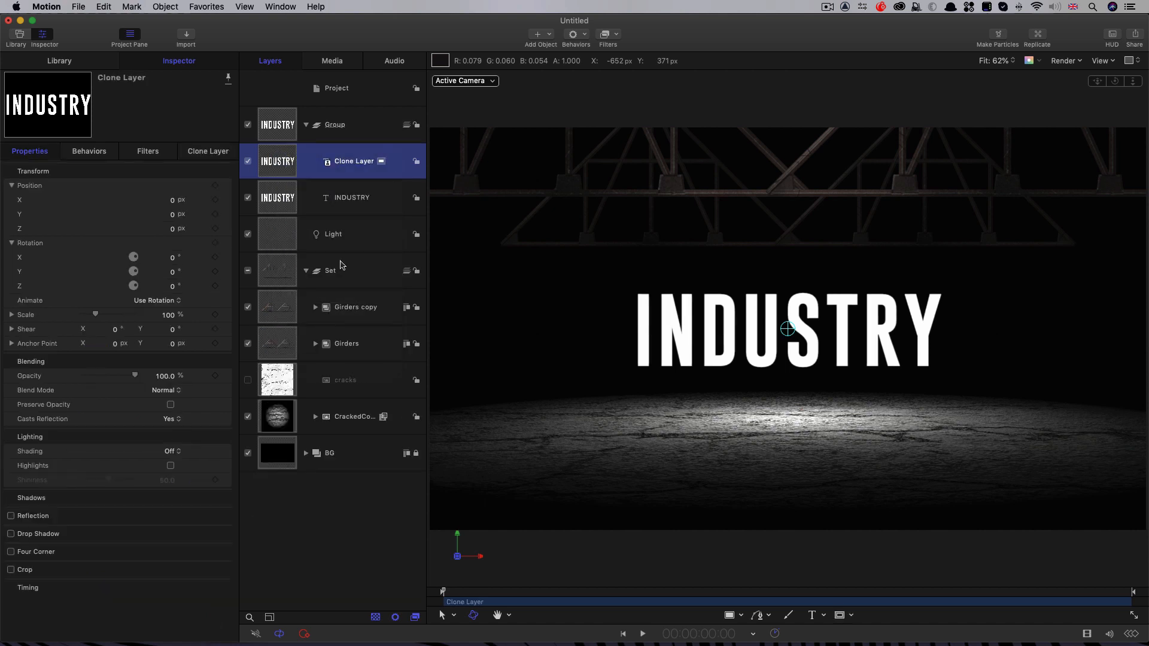
left_click(249, 199)
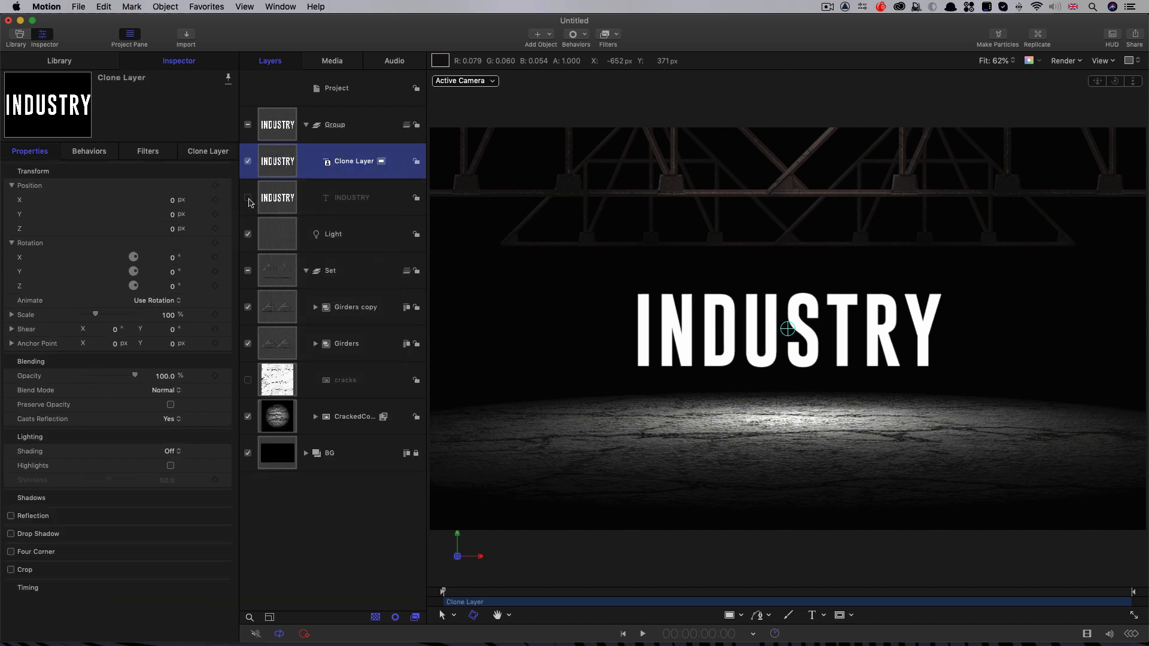
Step: Set the face blur of the original INDUSTRY text layer to 5
left_click(283, 199)
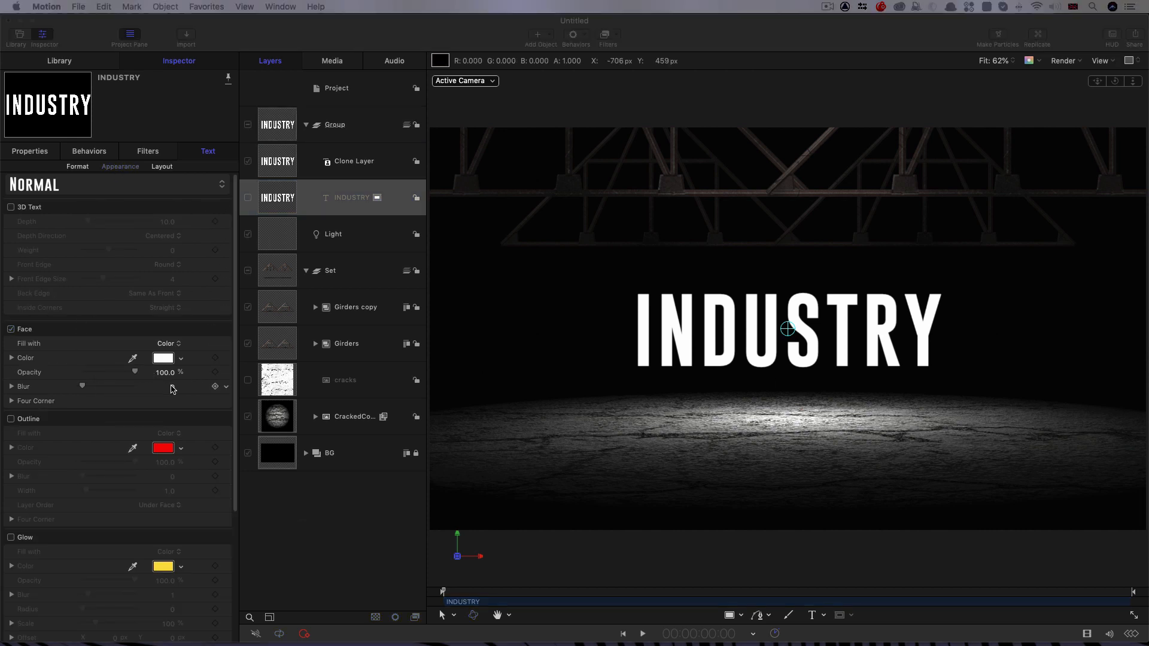
left_click(171, 388)
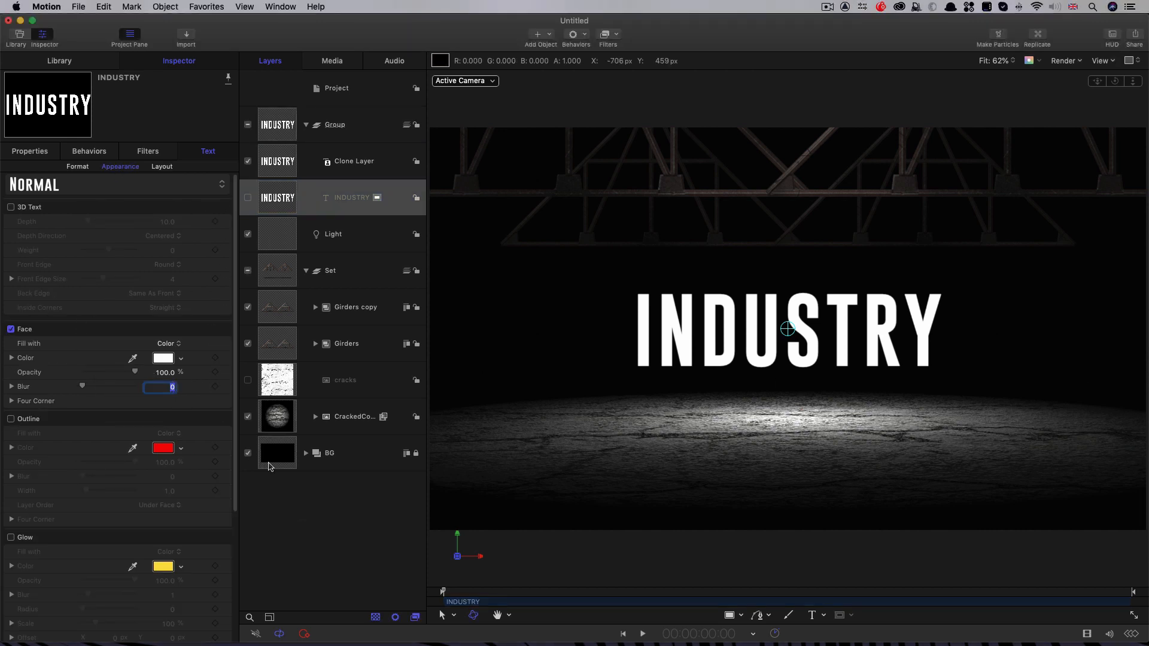
key("Return")
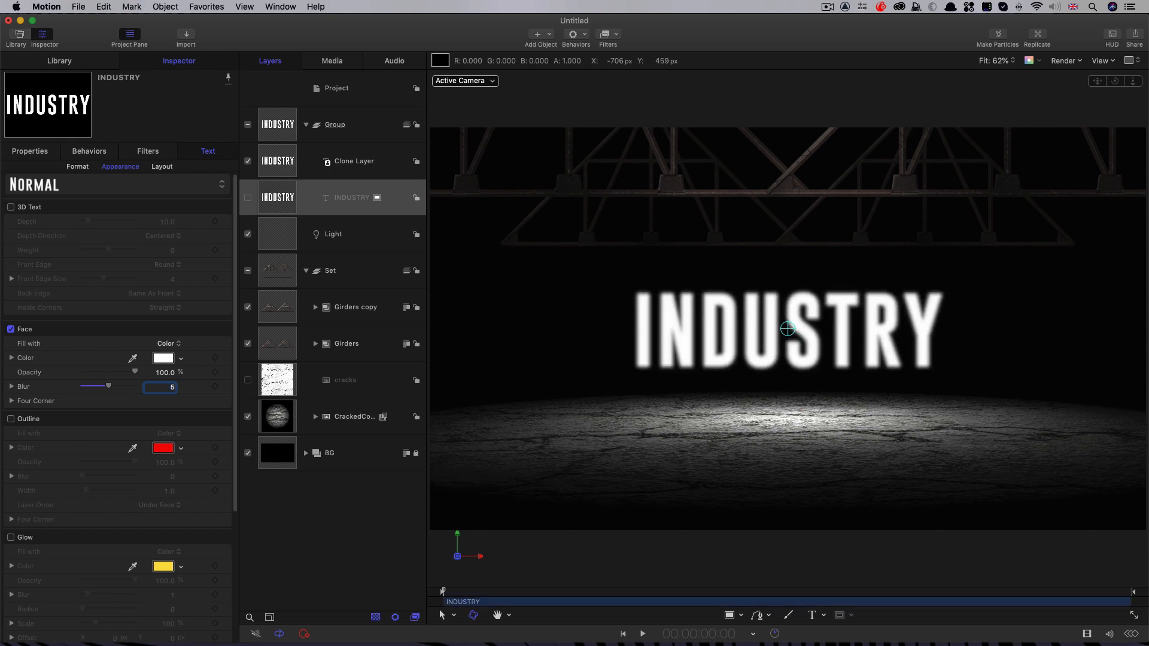
Step: Add a Levels filter to the clone layer and raise the Alpha channel's input black point to about 0.43
left_click(282, 163)
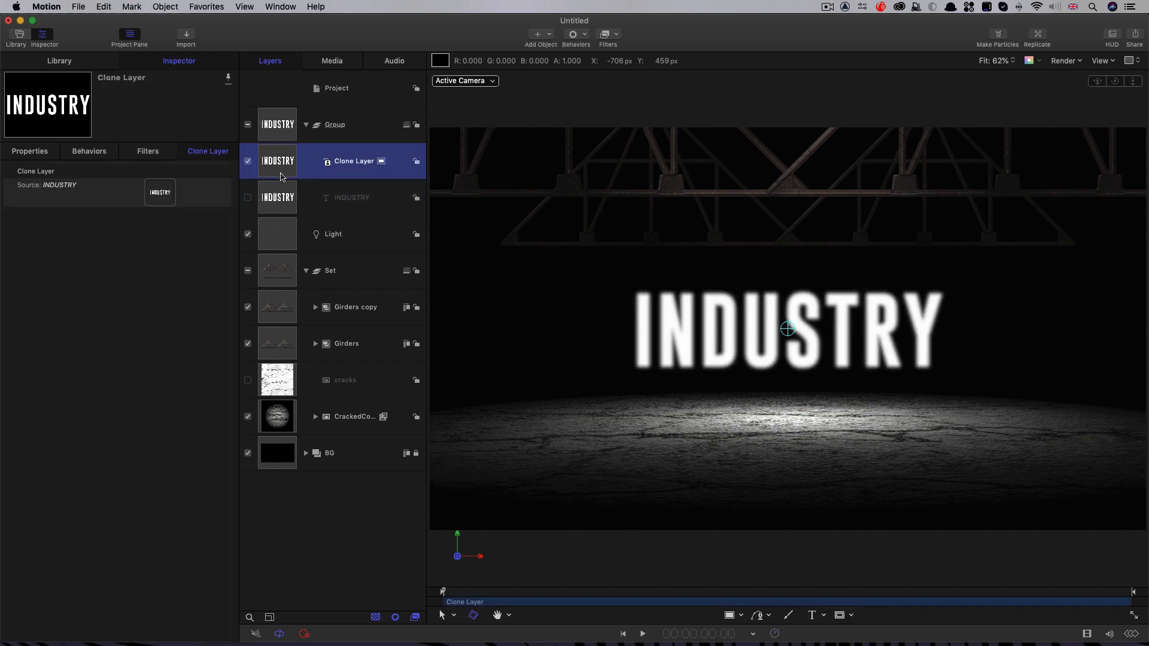
left_click(619, 36)
mouse_move(689, 77)
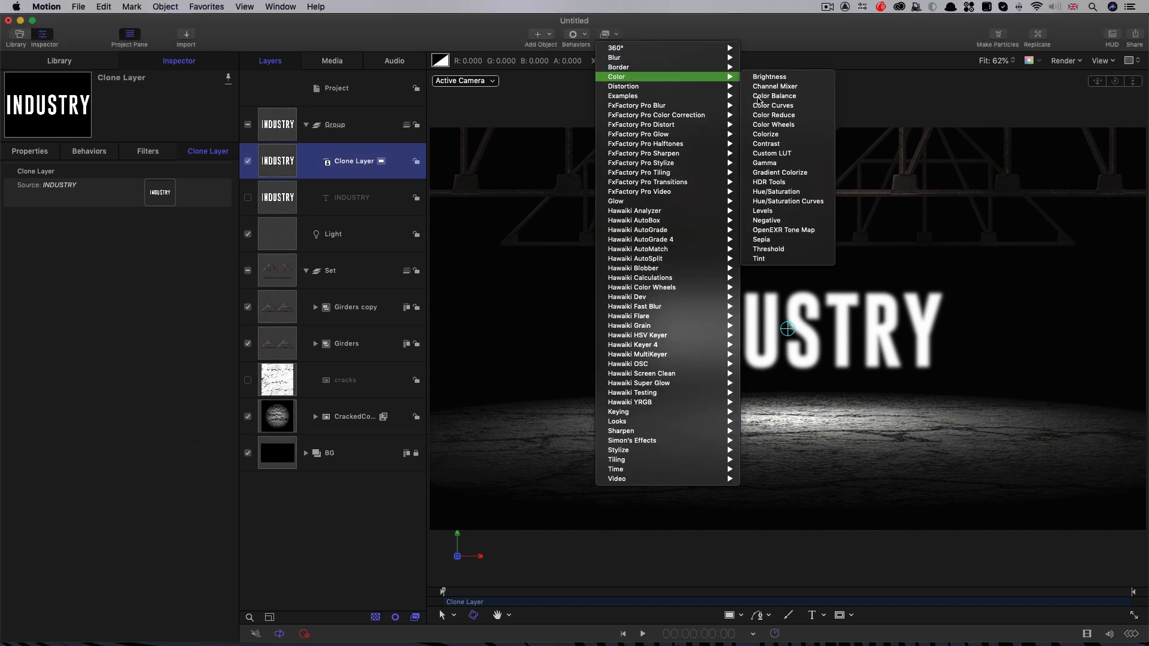
left_click(781, 212)
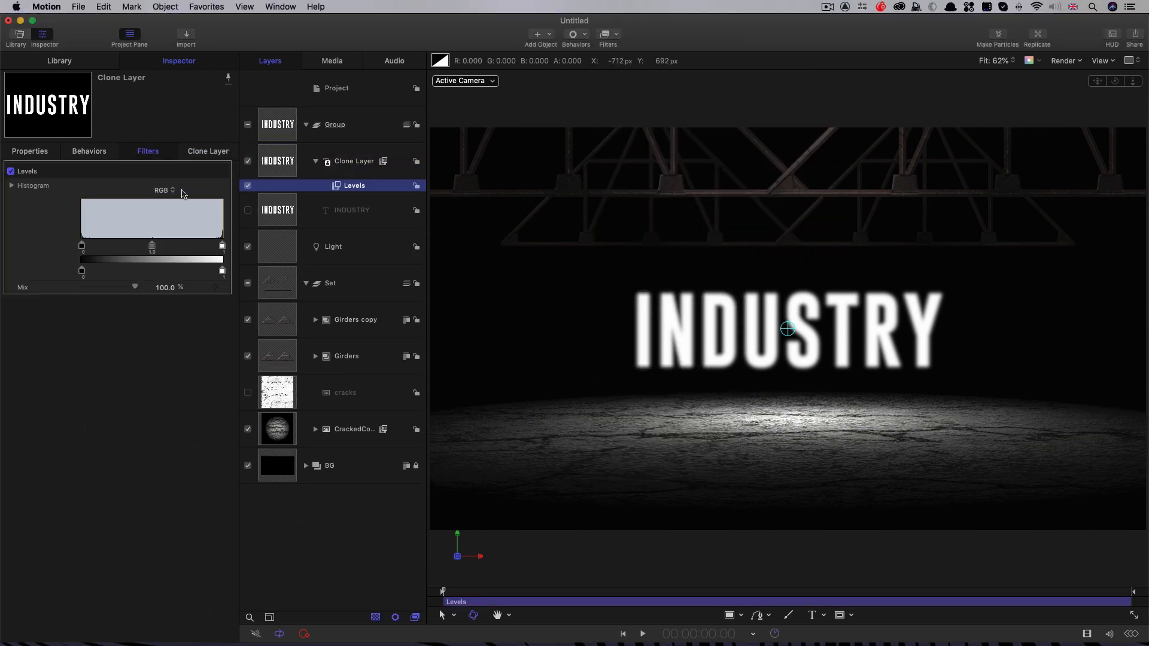
left_click(165, 191)
left_click(166, 228)
left_click_drag(82, 246, 144, 254)
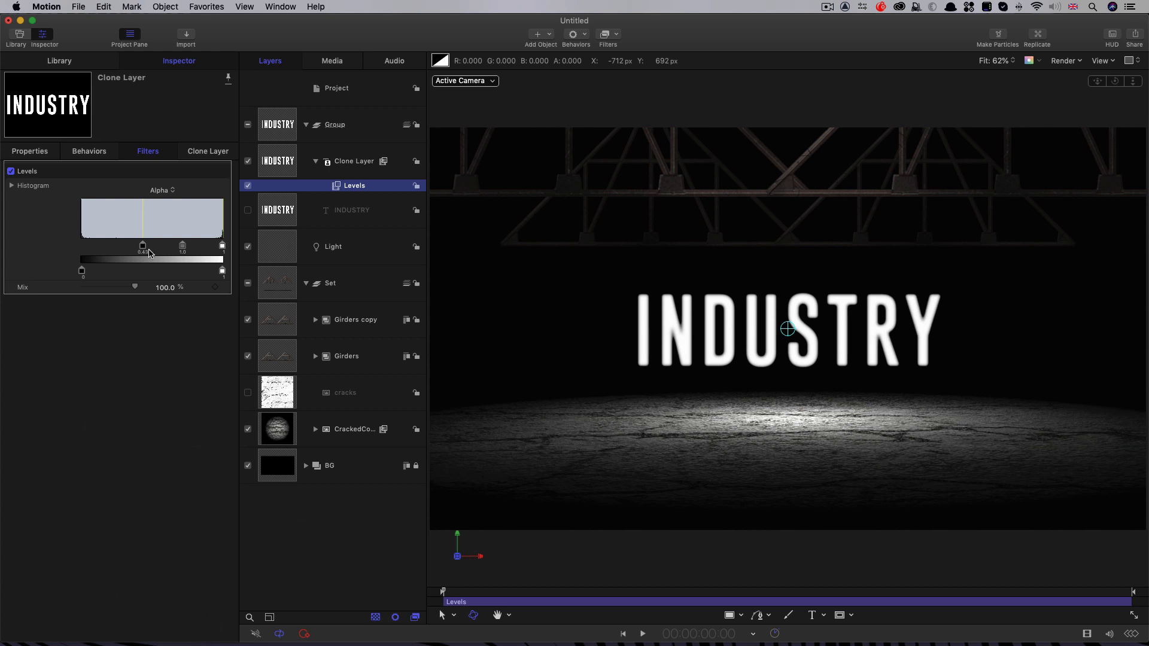
Step: Compare the edges of the INDUSTRY lettering with the clone layer's Levels filter off and on
key("alt+z")
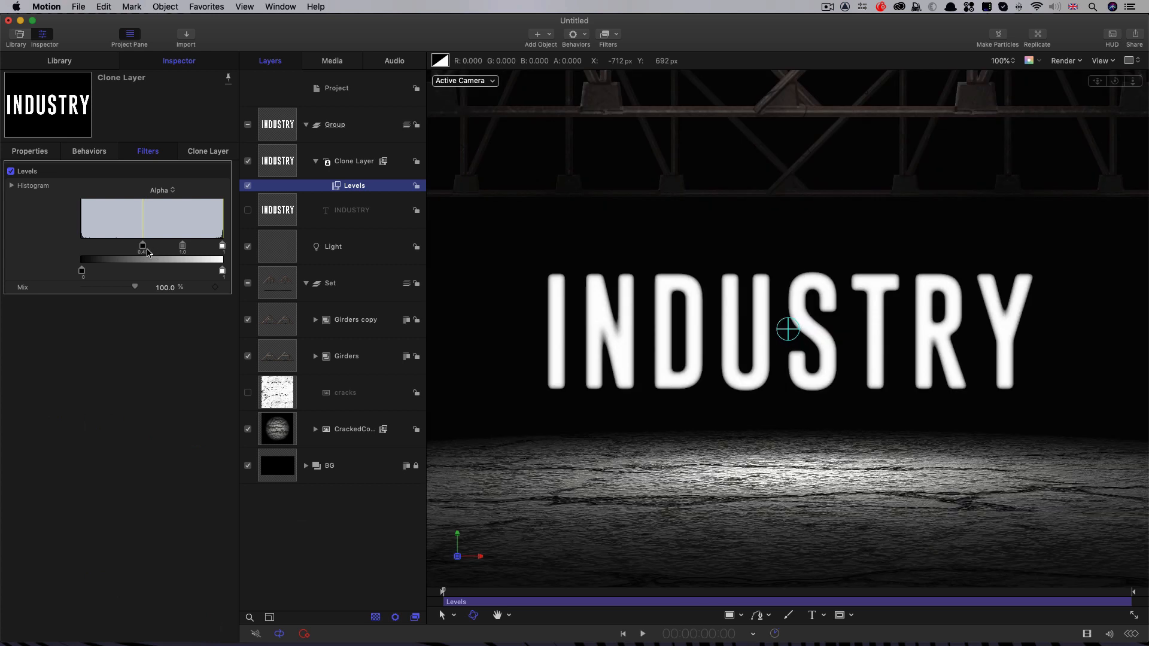
left_click(248, 186)
left_click(248, 186)
Step: Duplicate the clone layer together with its Levels filter
left_click(272, 164)
right_click(274, 158)
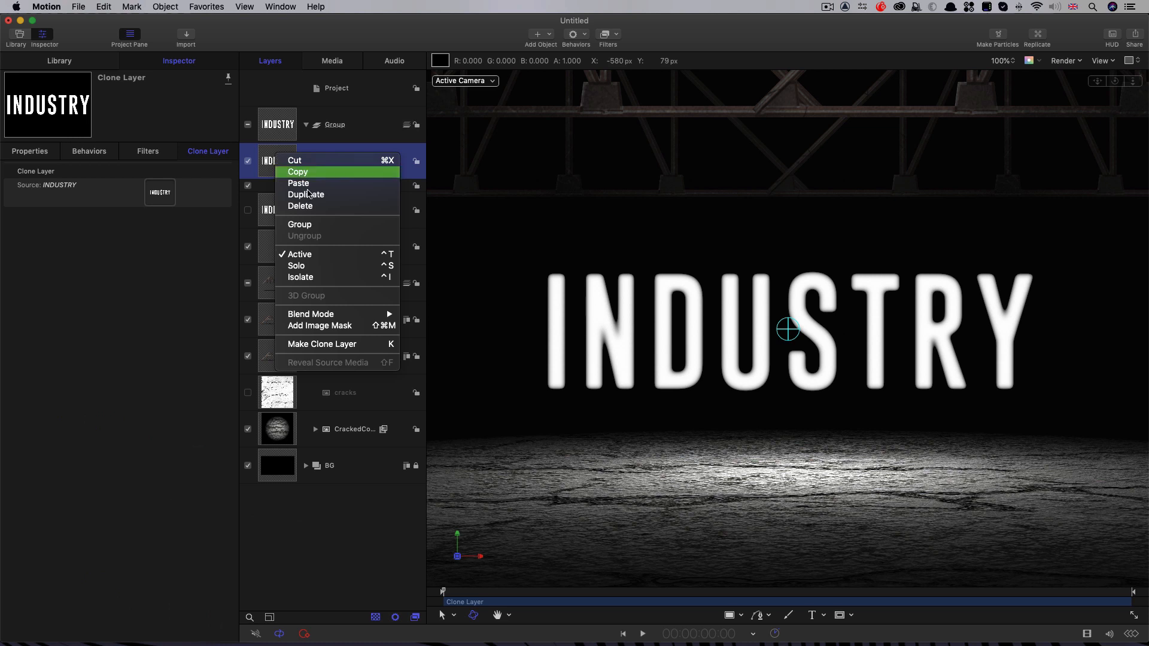
left_click(320, 196)
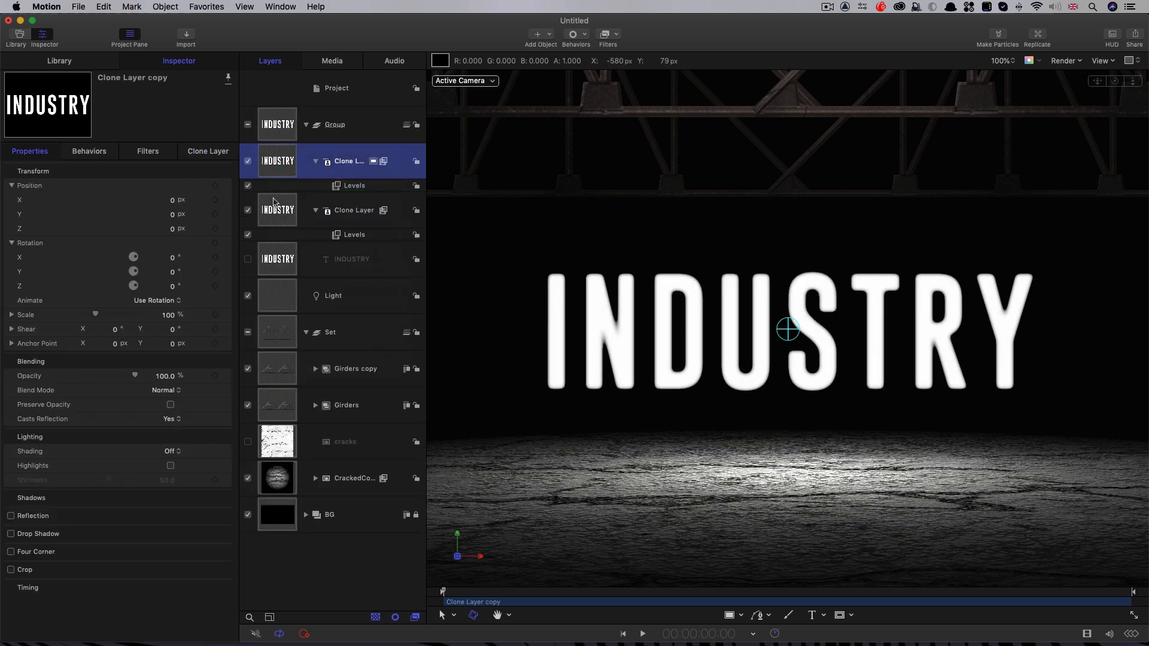
Step: Add a Gaussian Blur filter to the original clone layer and delete that layer's Levels filter
left_click(280, 216)
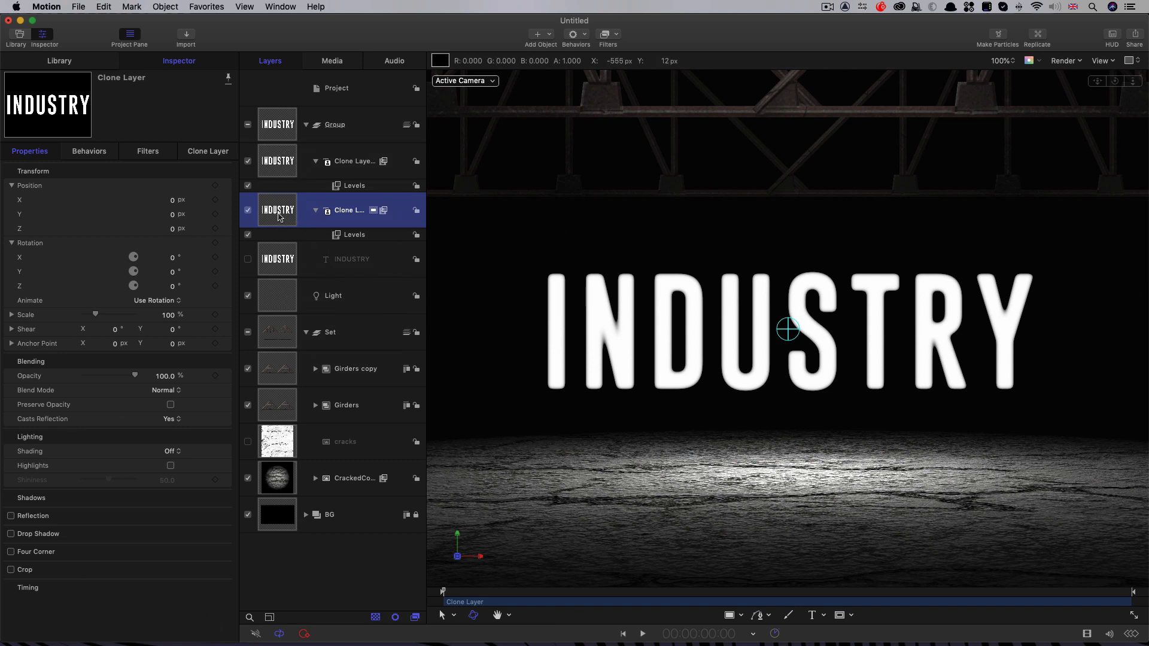
left_click(609, 34)
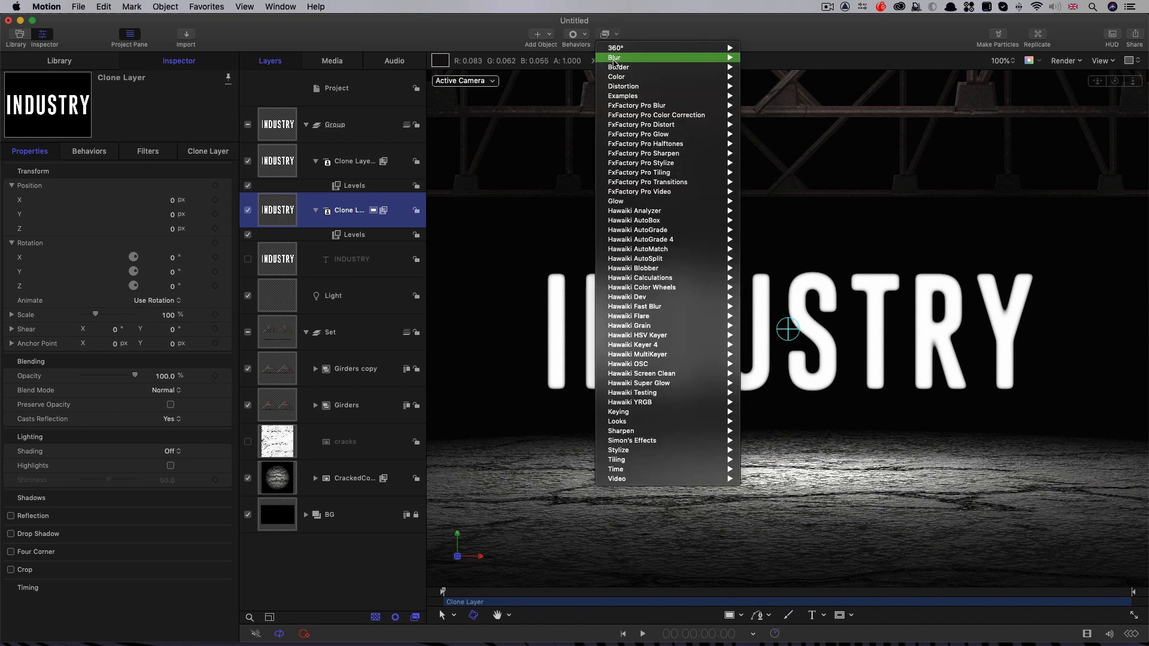
mouse_move(615, 63)
left_click(798, 109)
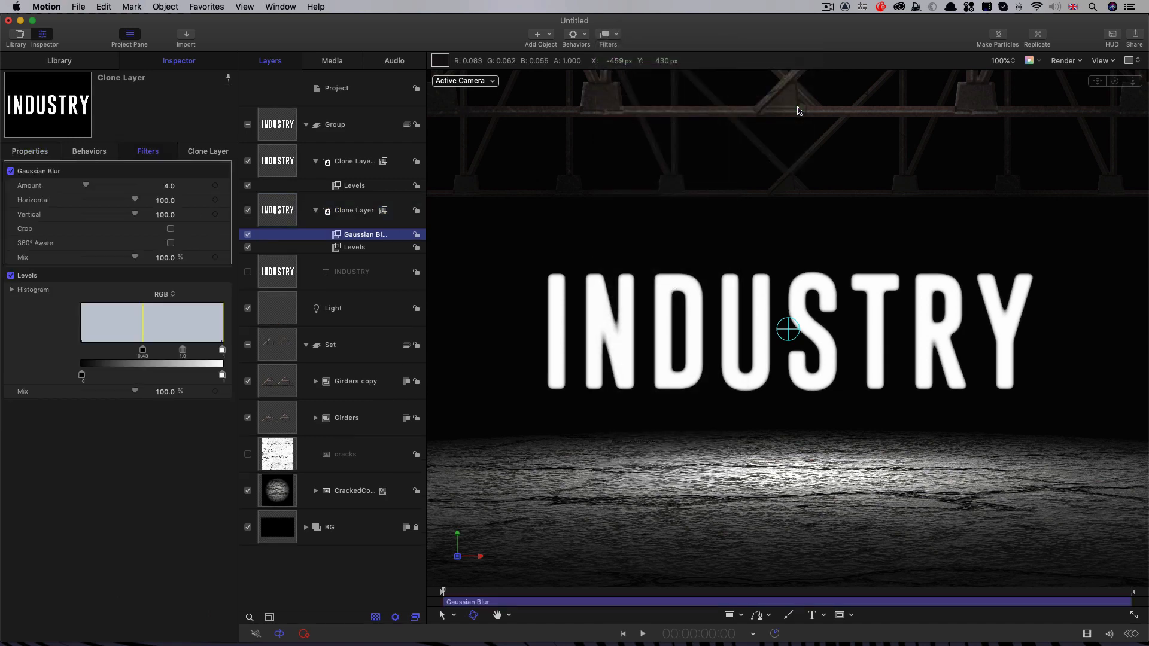
left_click(347, 248)
key("BackSpace")
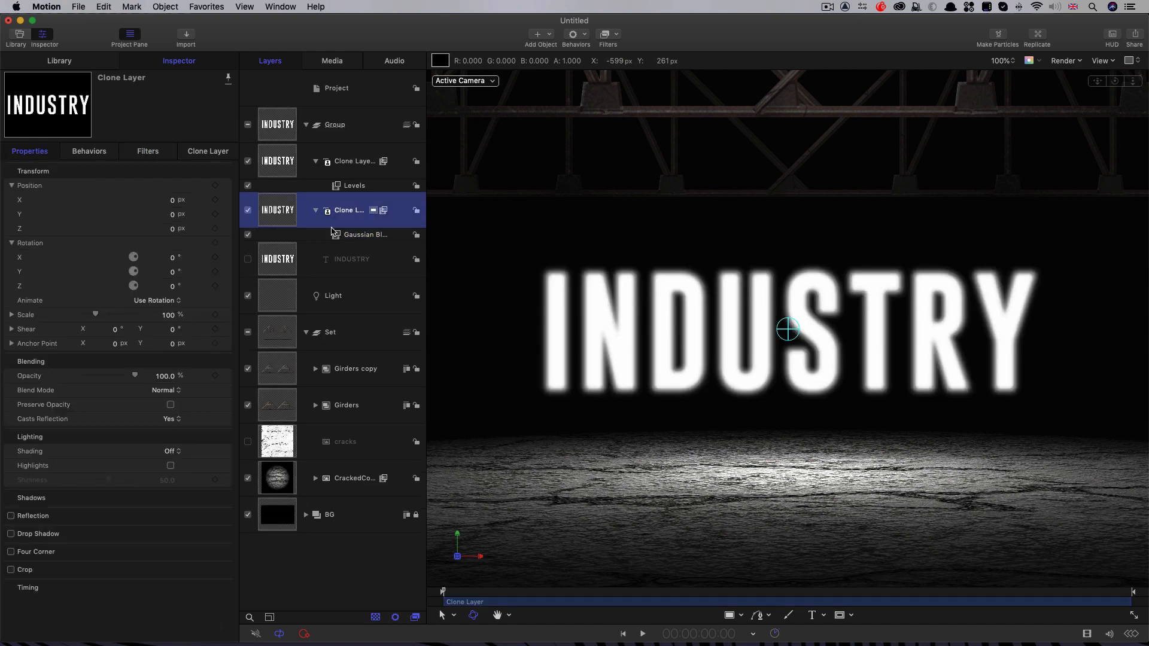
Step: Add a Colorize filter to the blurred clone layer and remap white to a saturated blue
left_click(614, 34)
mouse_move(617, 77)
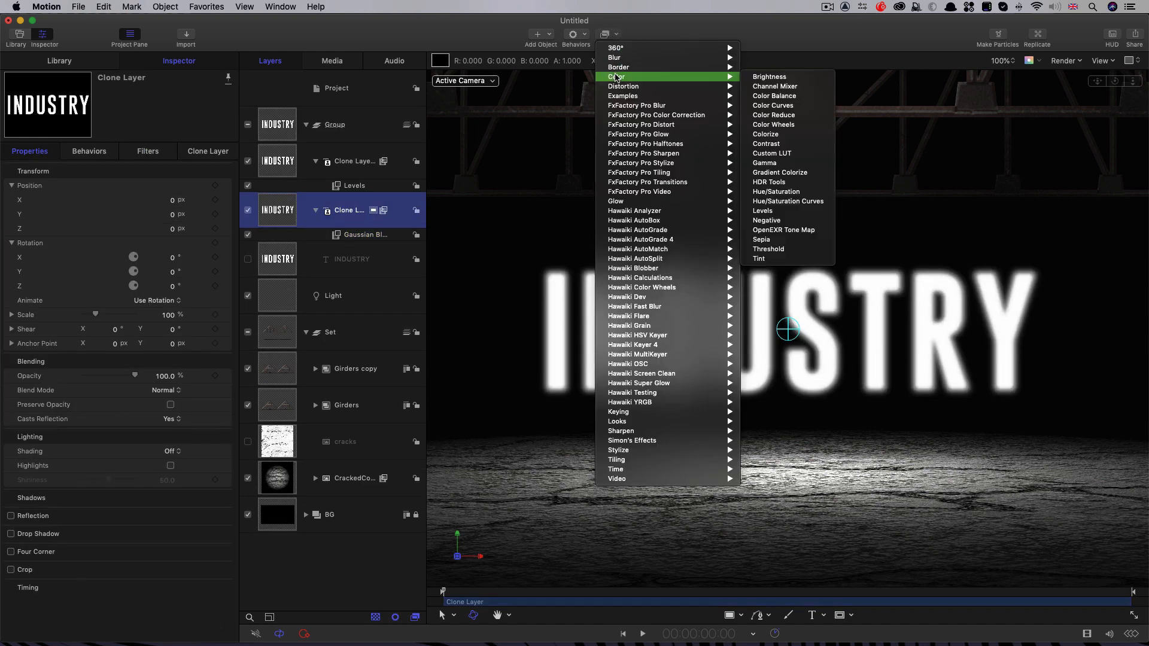
left_click(787, 134)
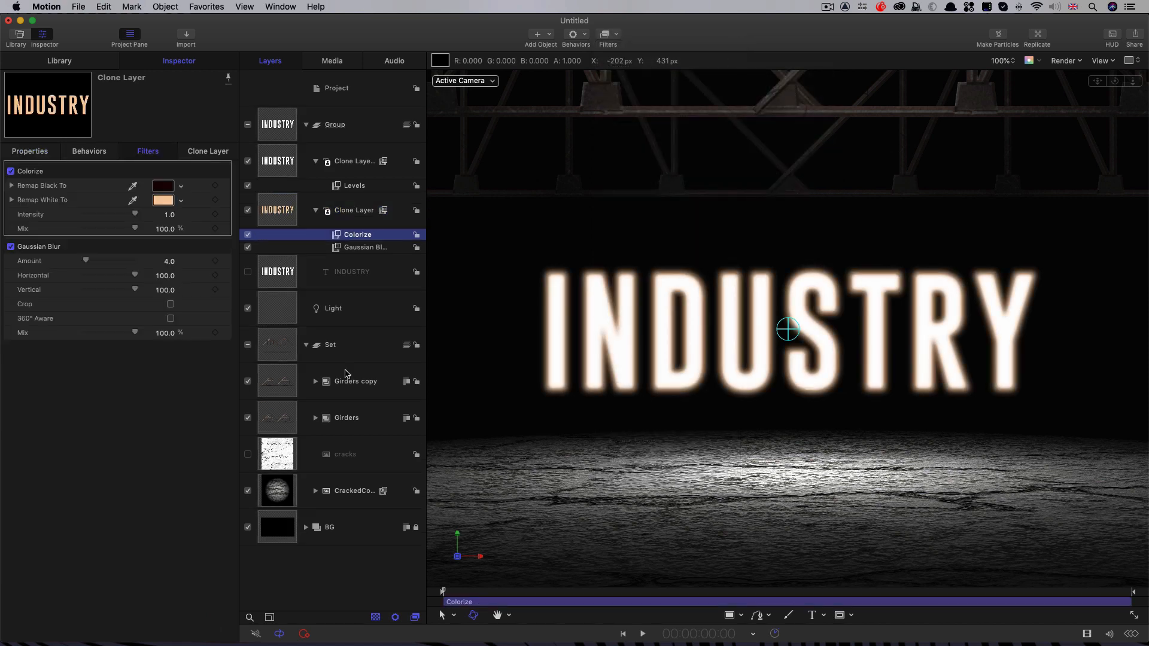
left_click(162, 202)
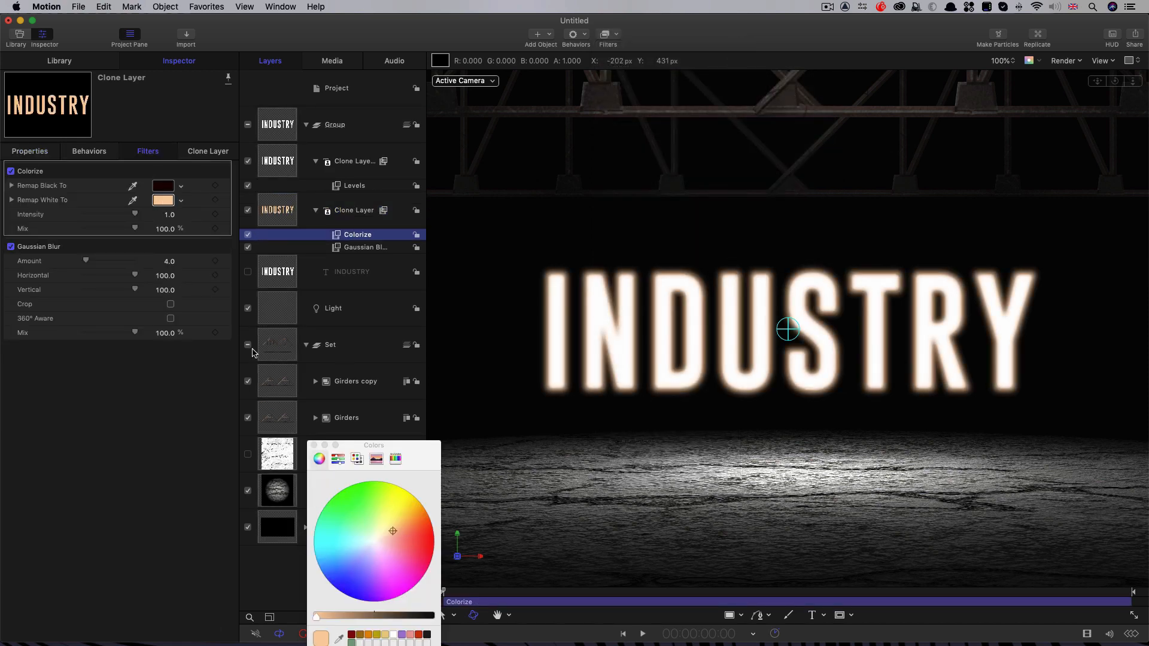
left_click_drag(392, 531, 330, 573)
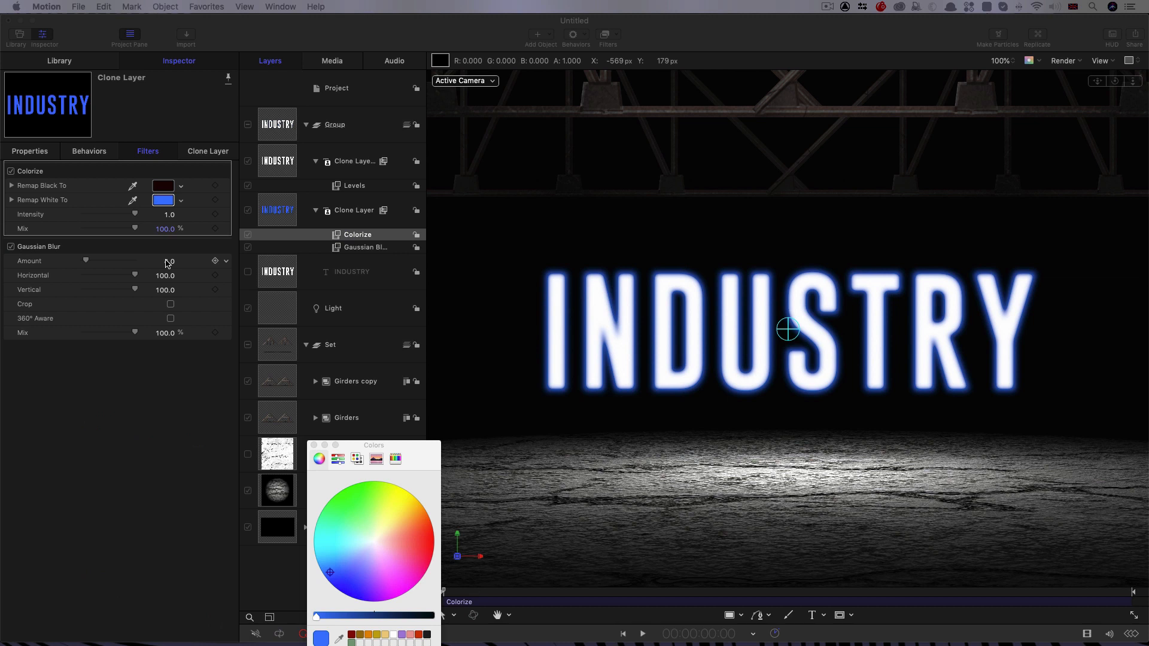
Step: Set the blue clone layer's Gaussian Blur amount to 300 and duplicate that blur filter
left_click(167, 261)
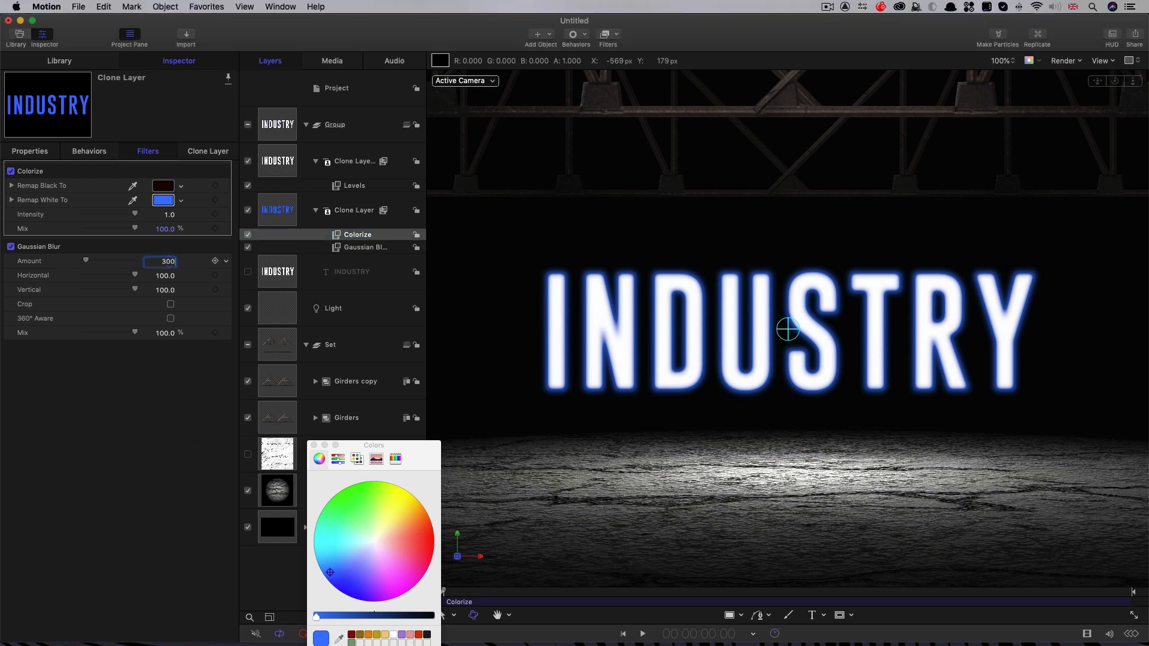
key("Return")
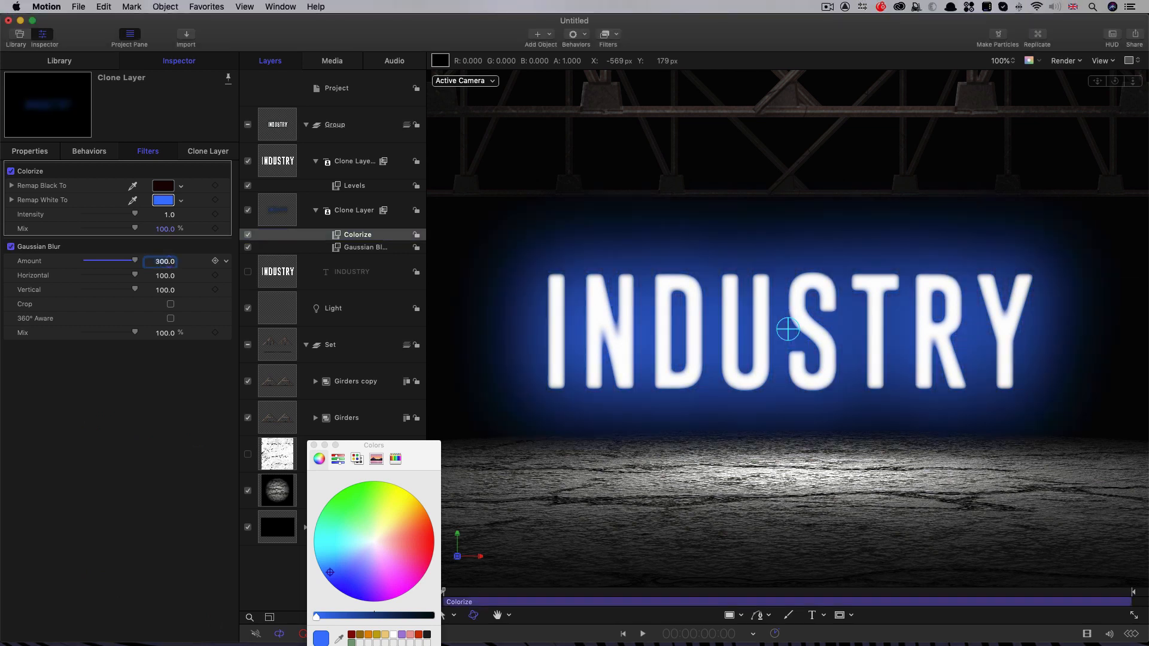
left_click(354, 248)
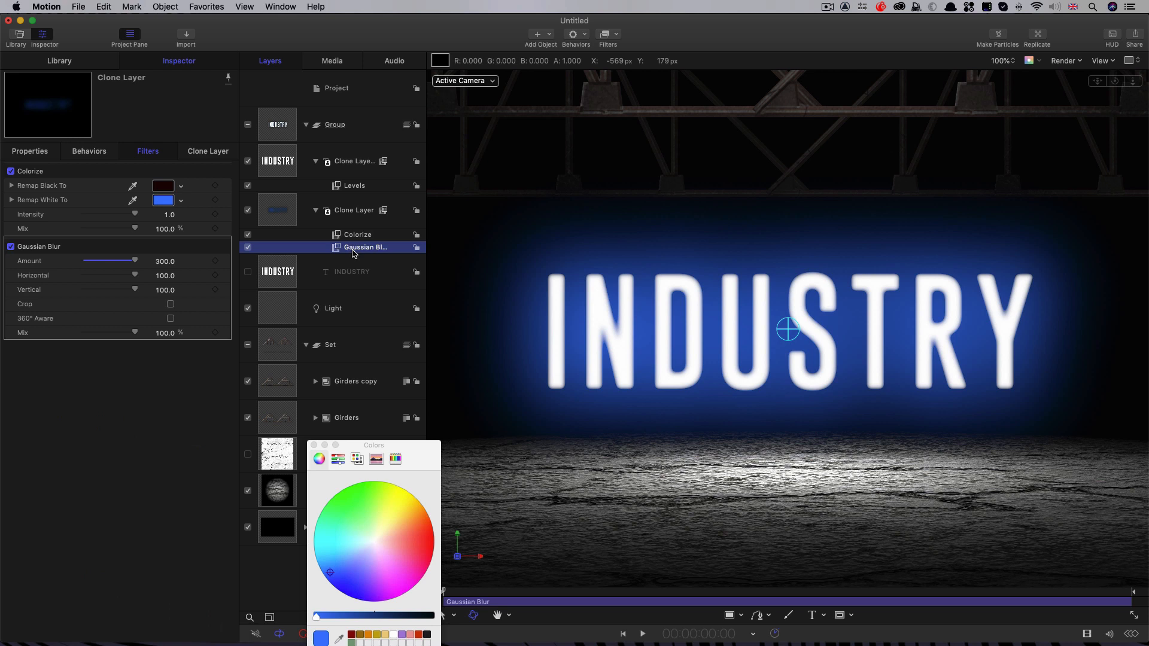
key("super+d")
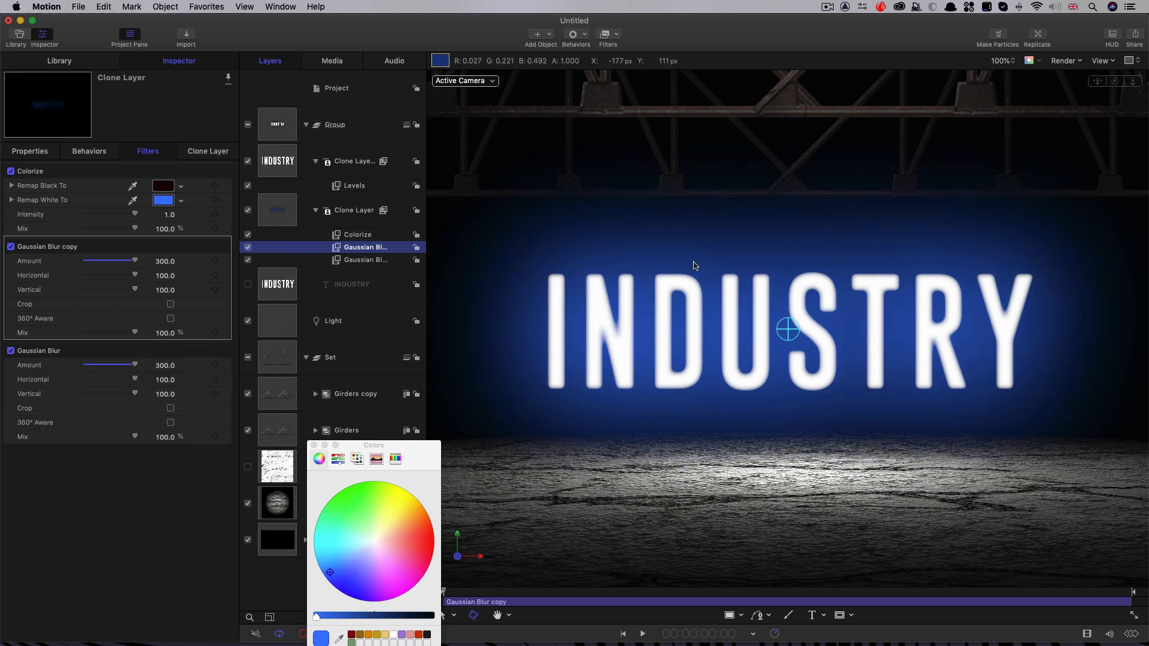
Step: Duplicate the blue glow clone layer and delete one of the copy's two Gaussian Blur filters
left_click(274, 208)
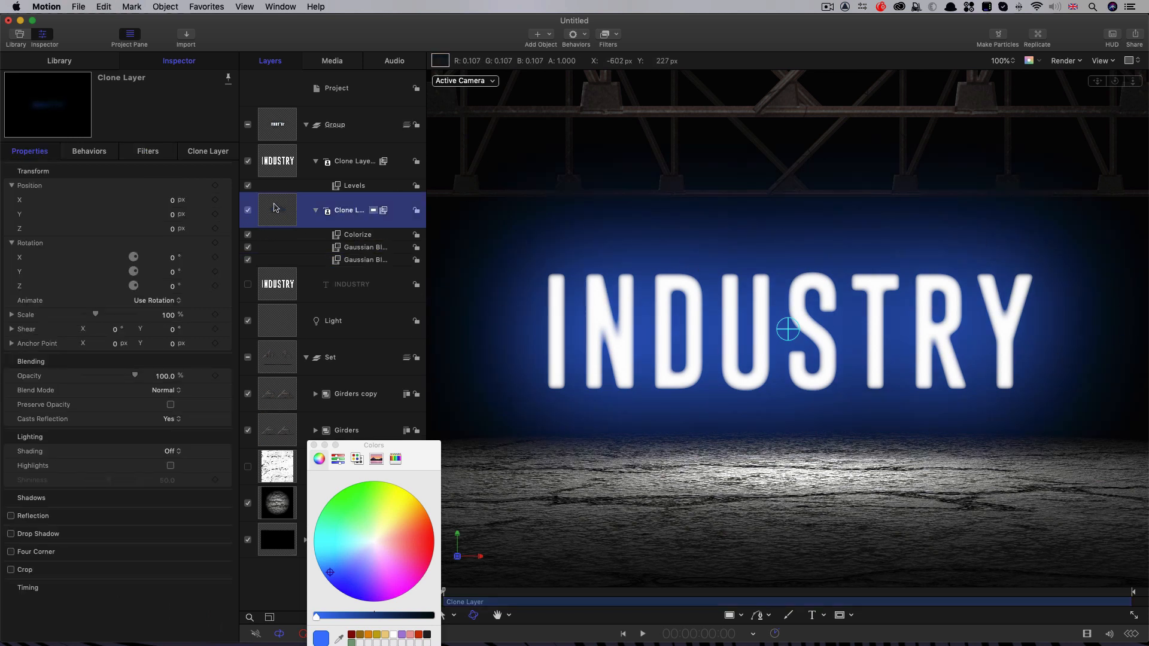
right_click(274, 208)
left_click(307, 244)
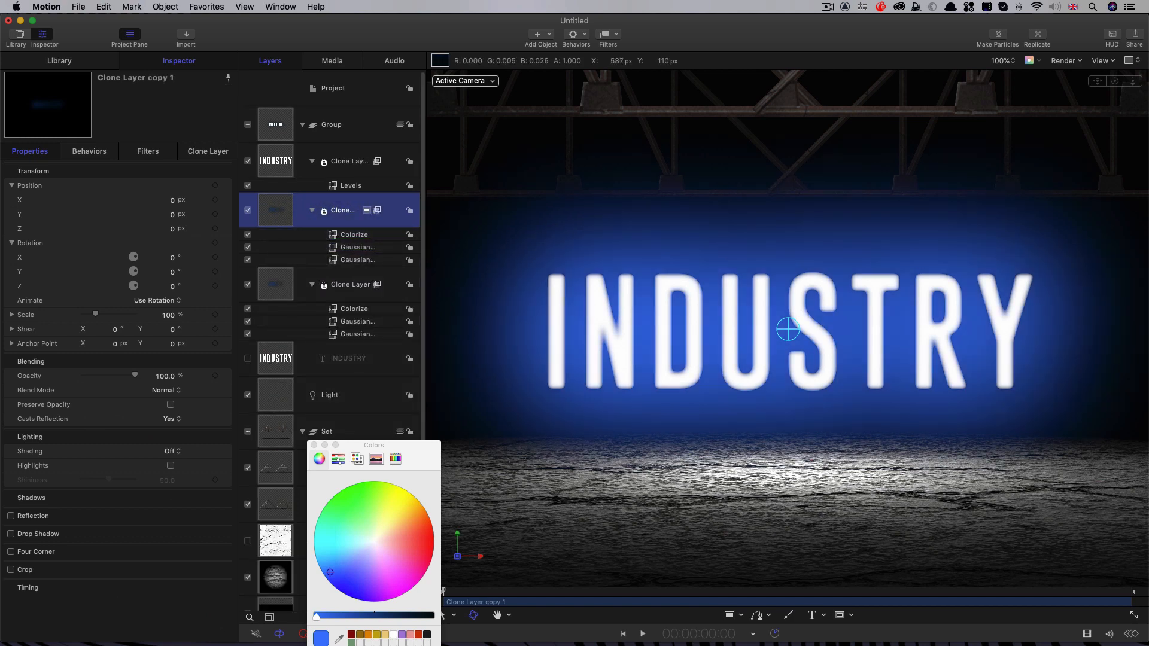
left_click(341, 247)
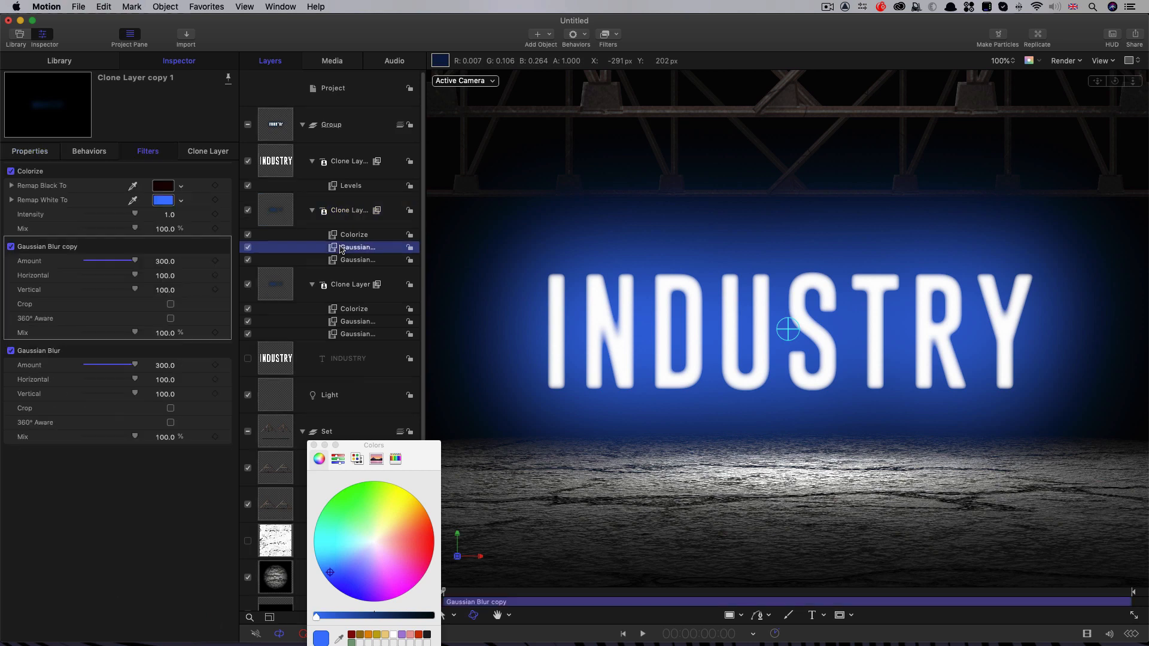
key("Delete")
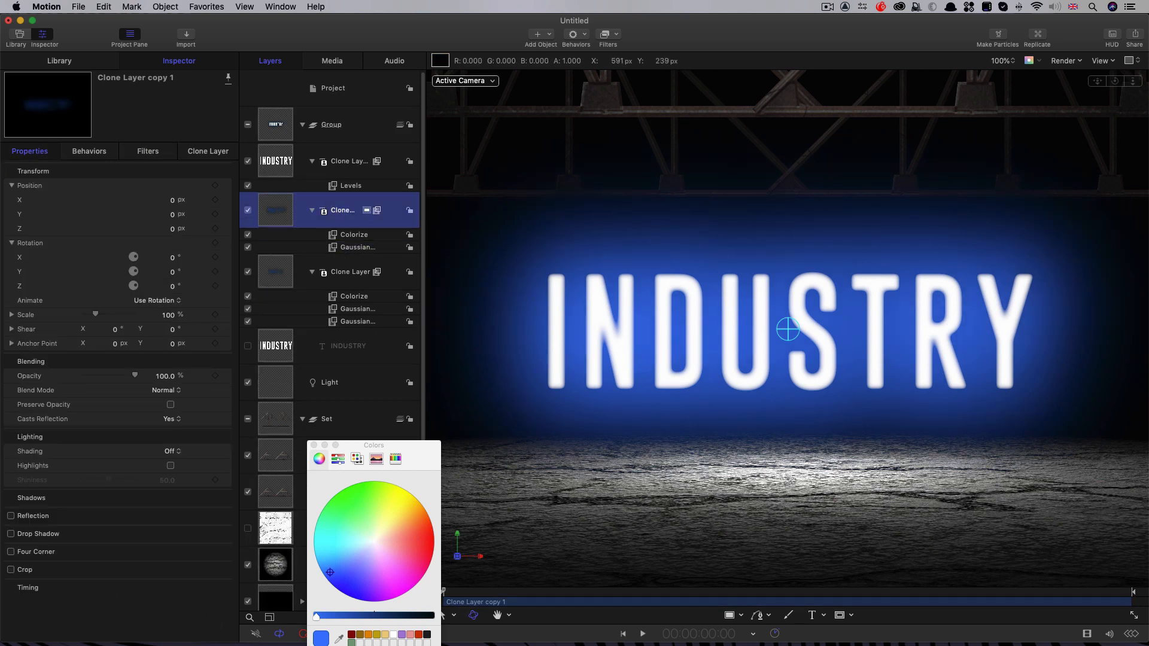
Step: Set the remaining Gaussian Blur amount on the duplicated glow layer to 128
left_click(355, 248)
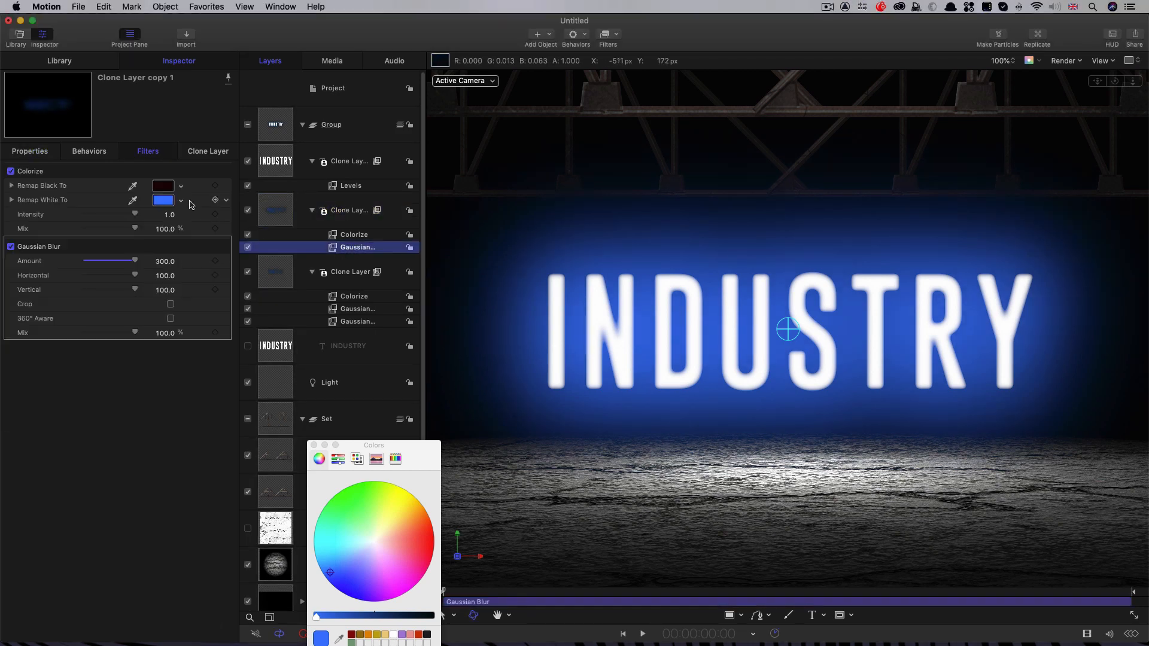
left_click(165, 261)
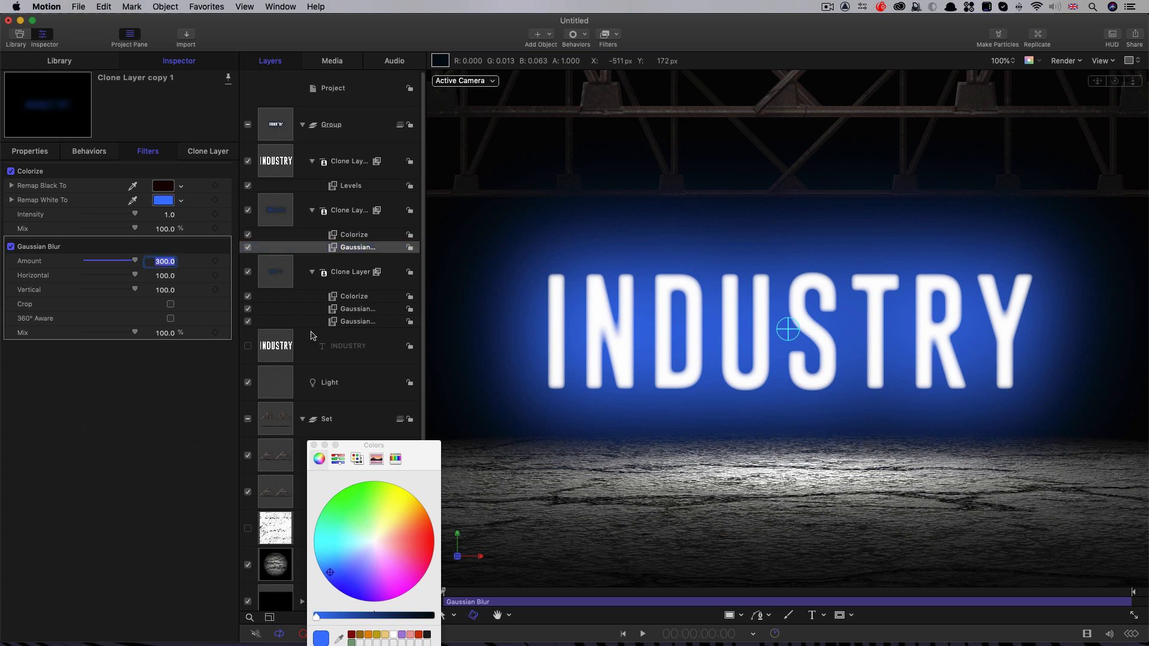
type("128")
key("Return")
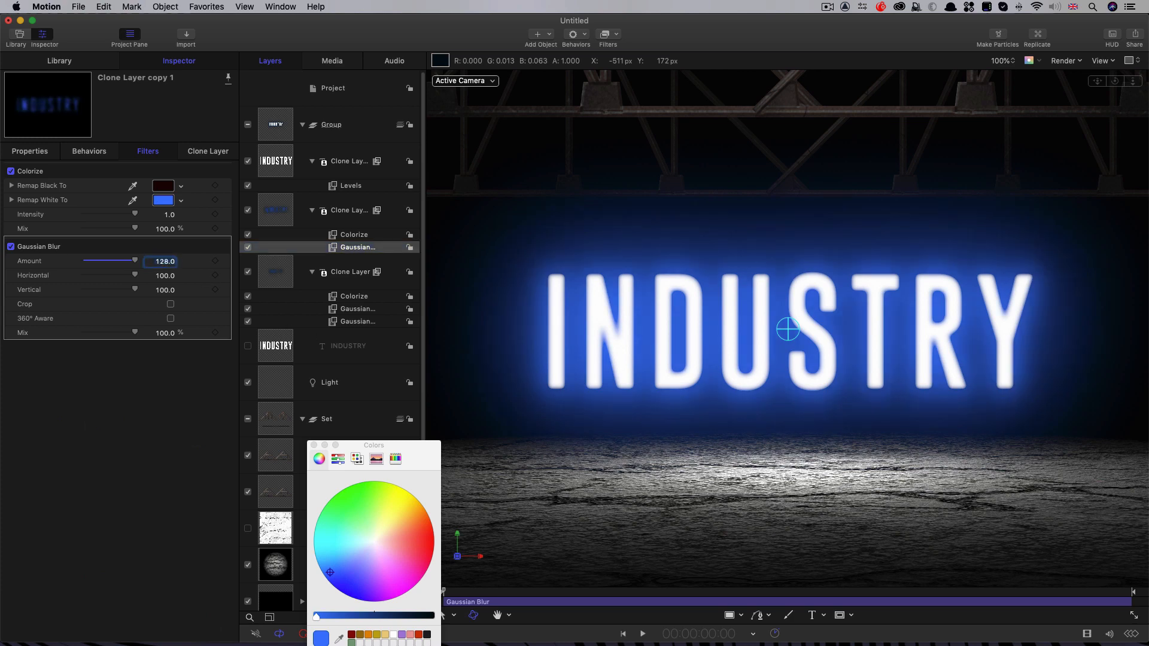
key("shift+z")
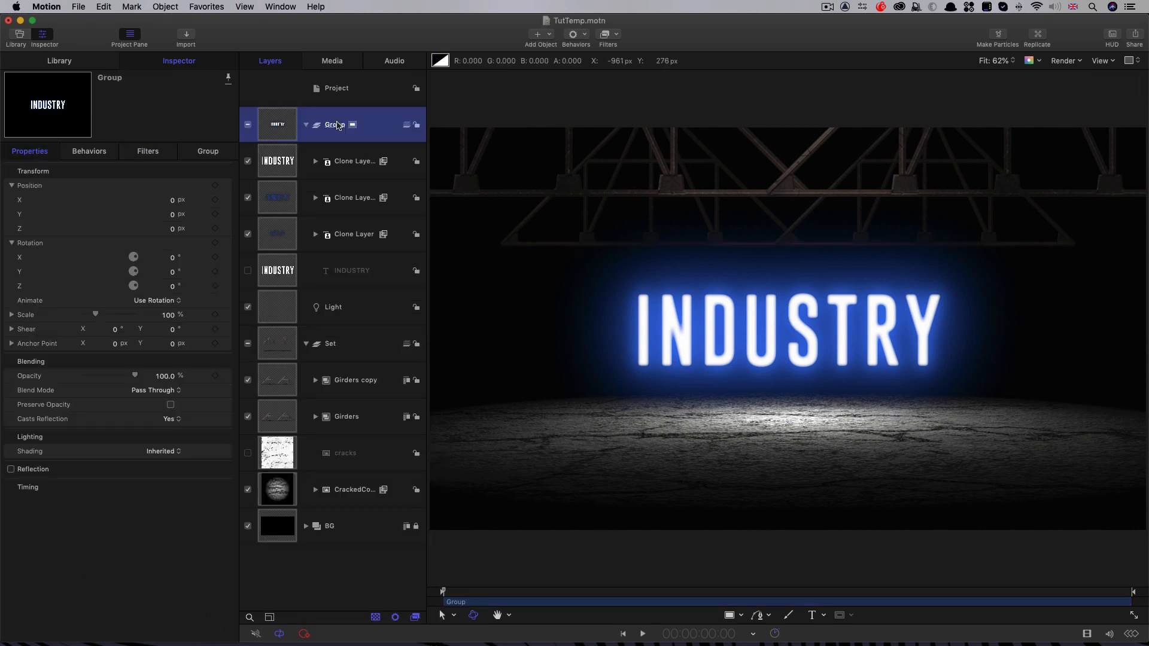
Step: Rename the group holding the INDUSTRY clone layers to Text and collapse it
double_click(338, 125)
type("Text")
key("Return")
left_click(305, 125)
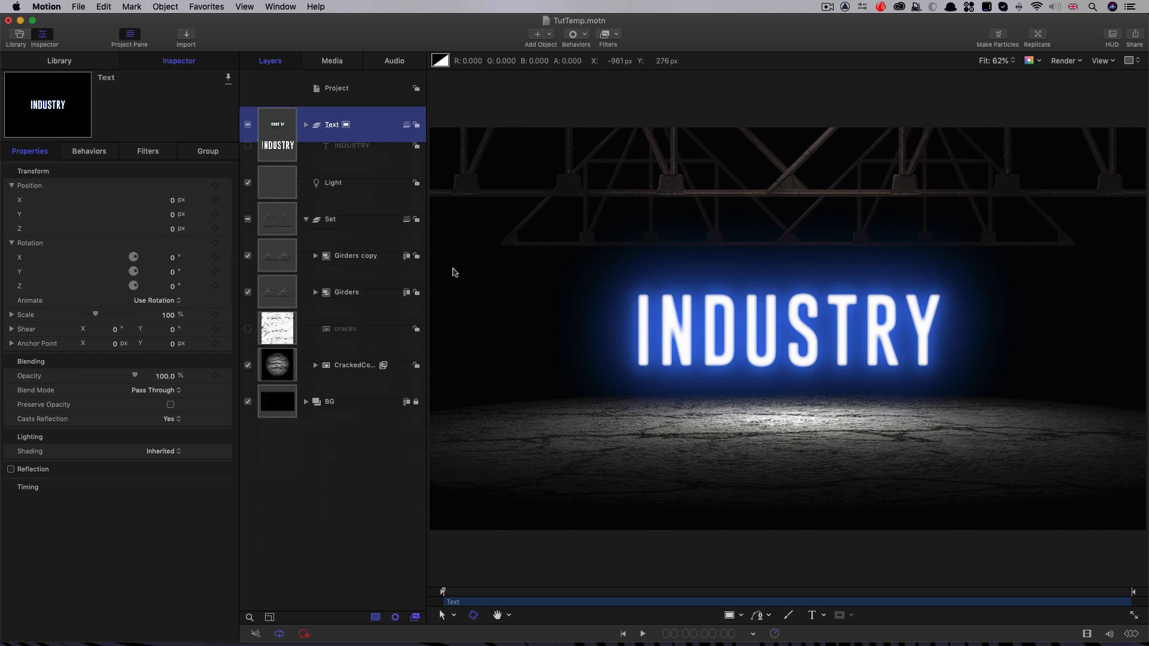
Step: Make a clone layer of the Text group and set the clone's lighting shading to Off
right_click(271, 116)
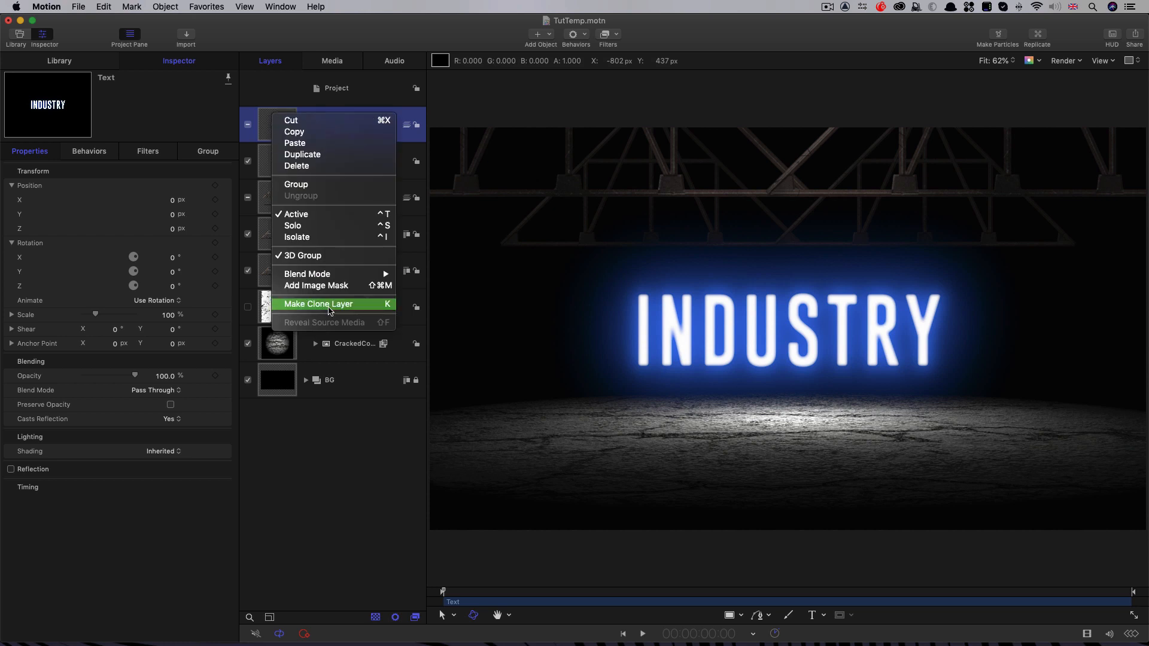
left_click(329, 309)
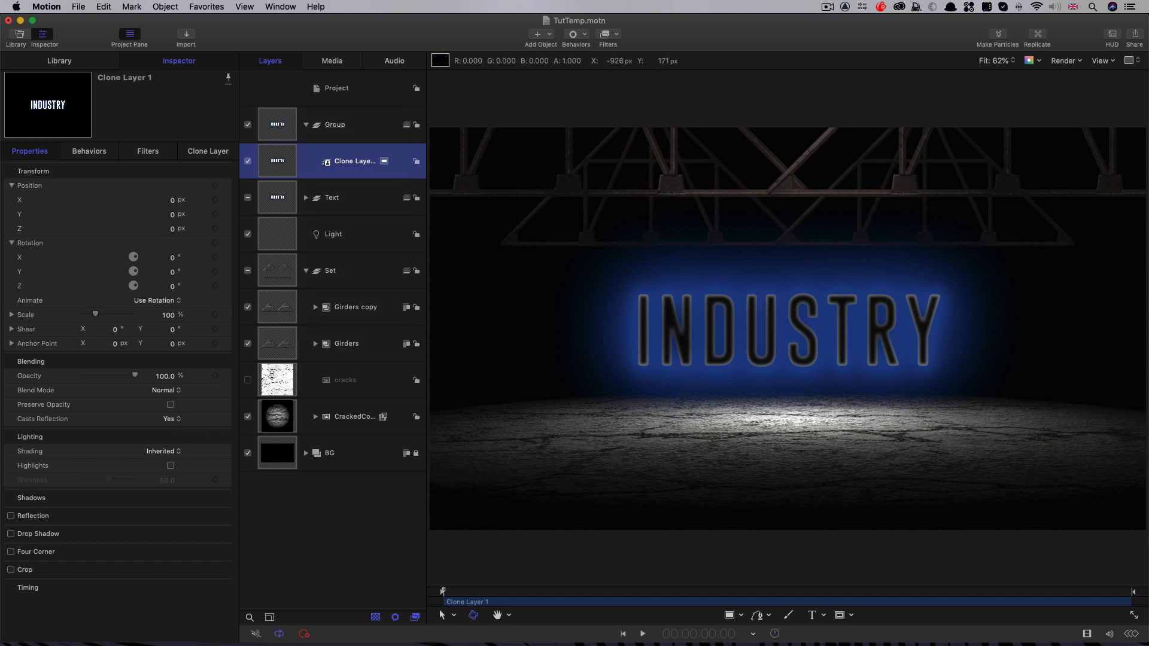
left_click(165, 451)
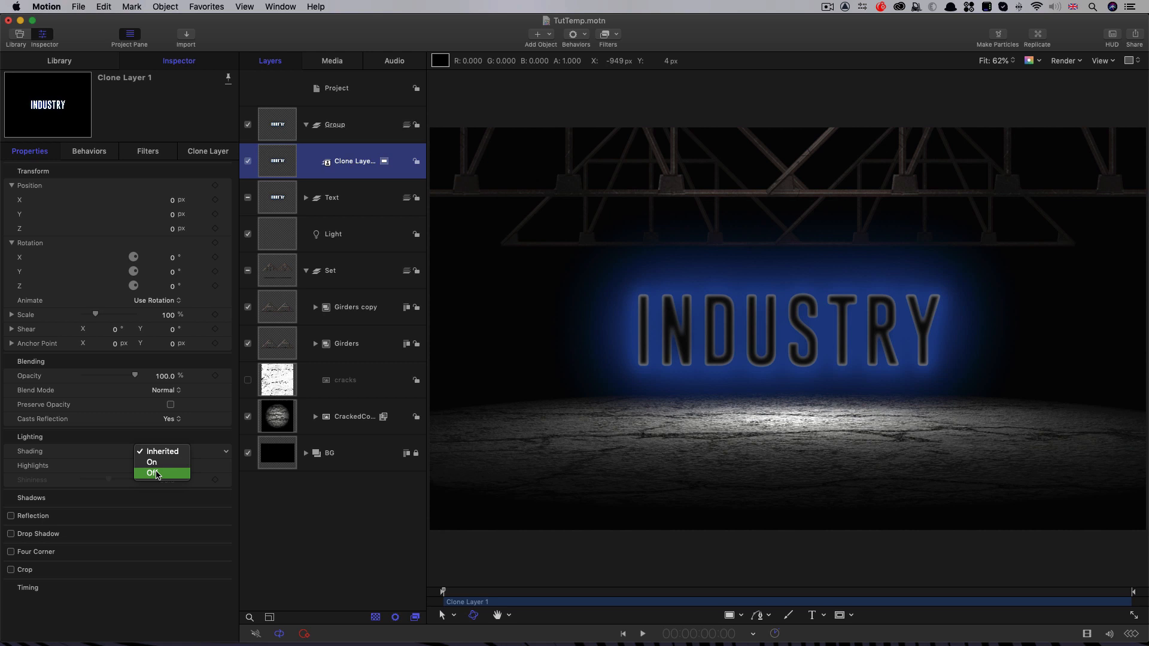
left_click(157, 473)
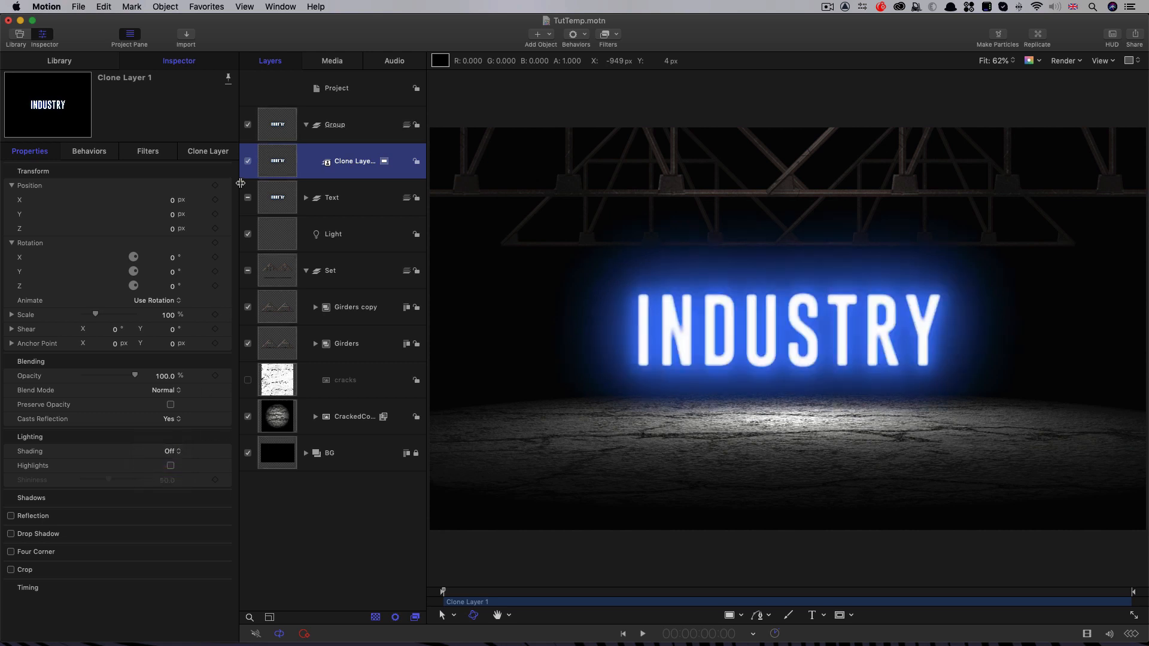
Step: Flip the Text group's clone with an X rotation of 180° and set its Y position to -300 px
left_click(173, 258)
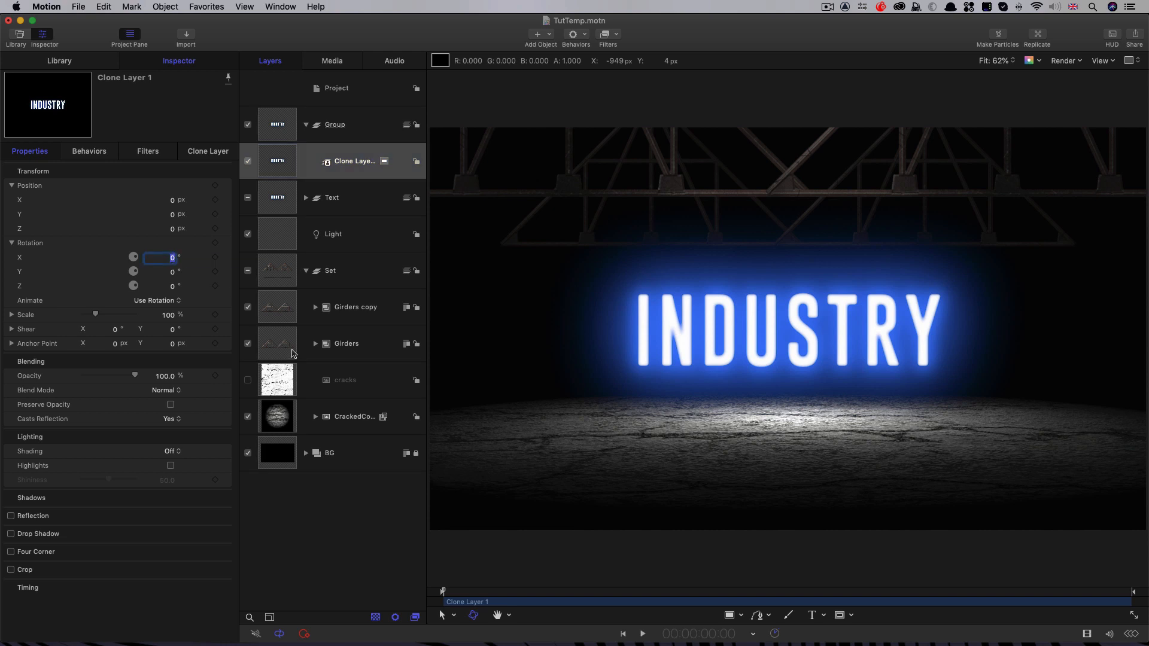
type("180")
key("Return")
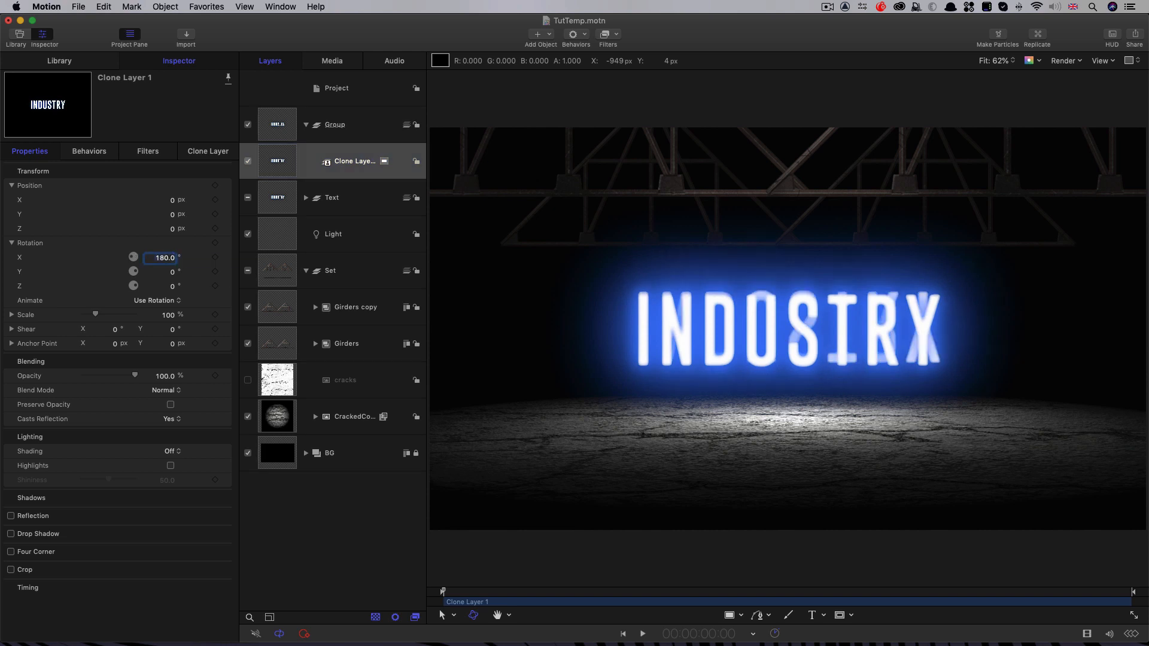
left_click(173, 215)
type("-300")
key("Return")
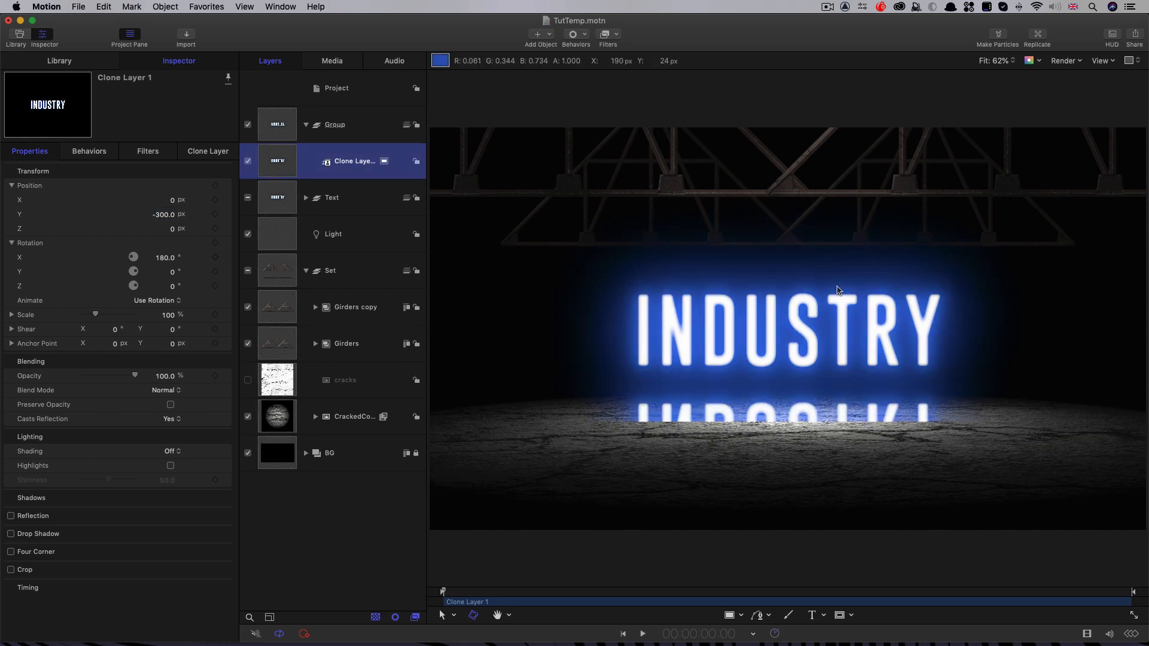
Step: Set the blend mode of the flipped clone's group to Linear Dodge and rename the group Reflection
left_click(275, 122)
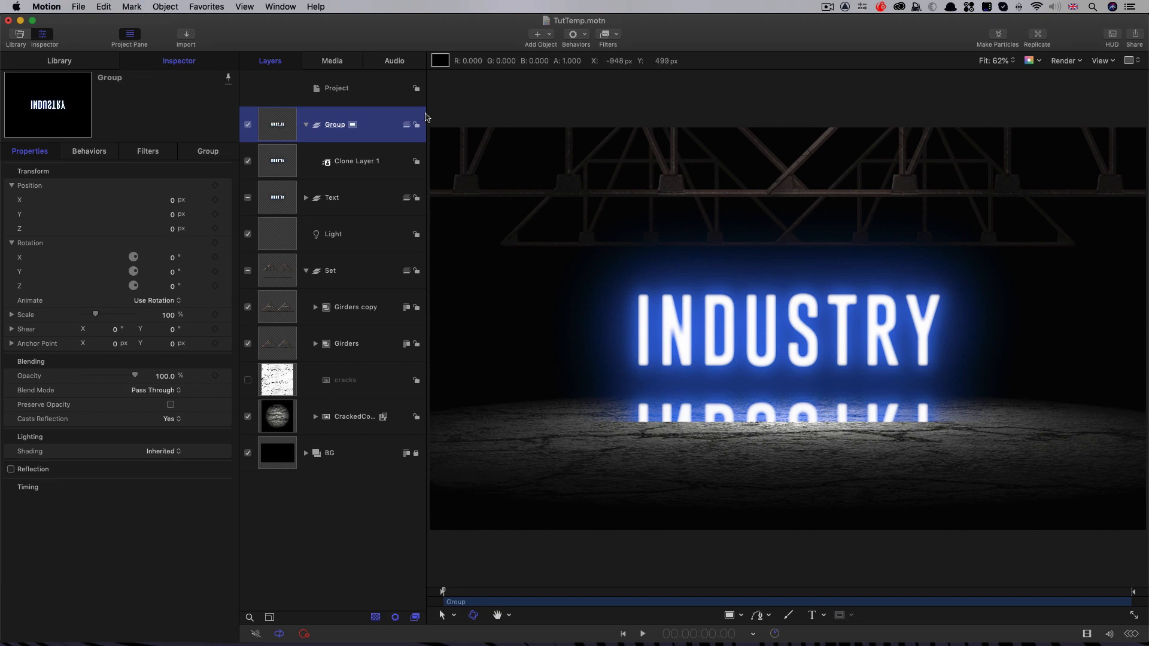
left_click(159, 389)
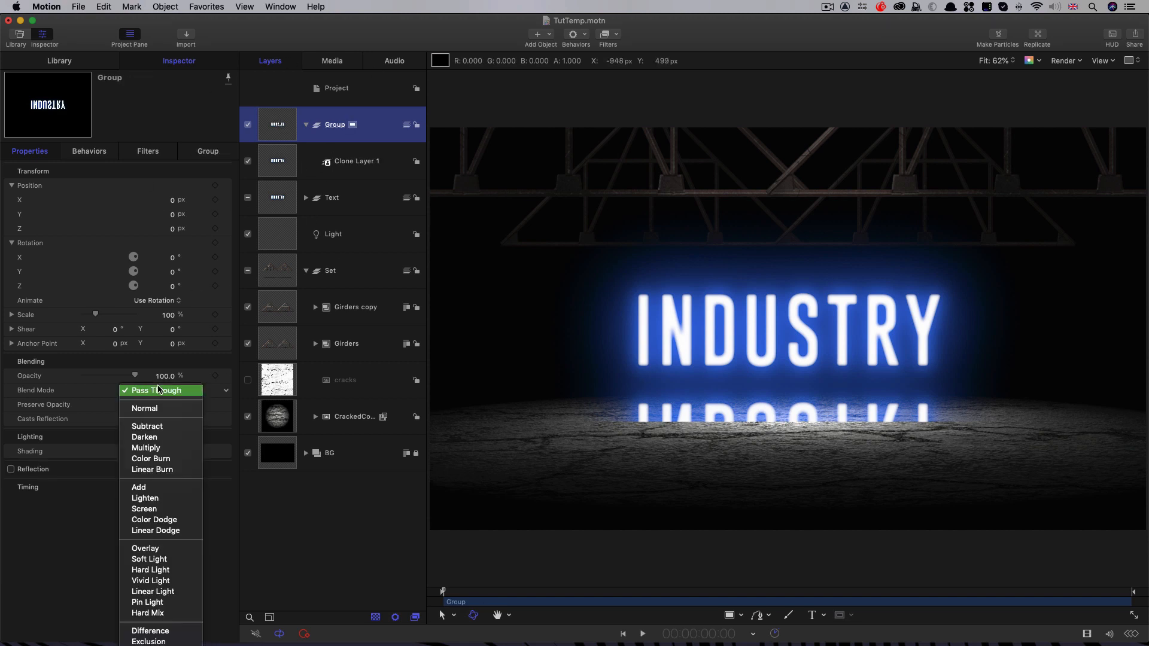
left_click(163, 532)
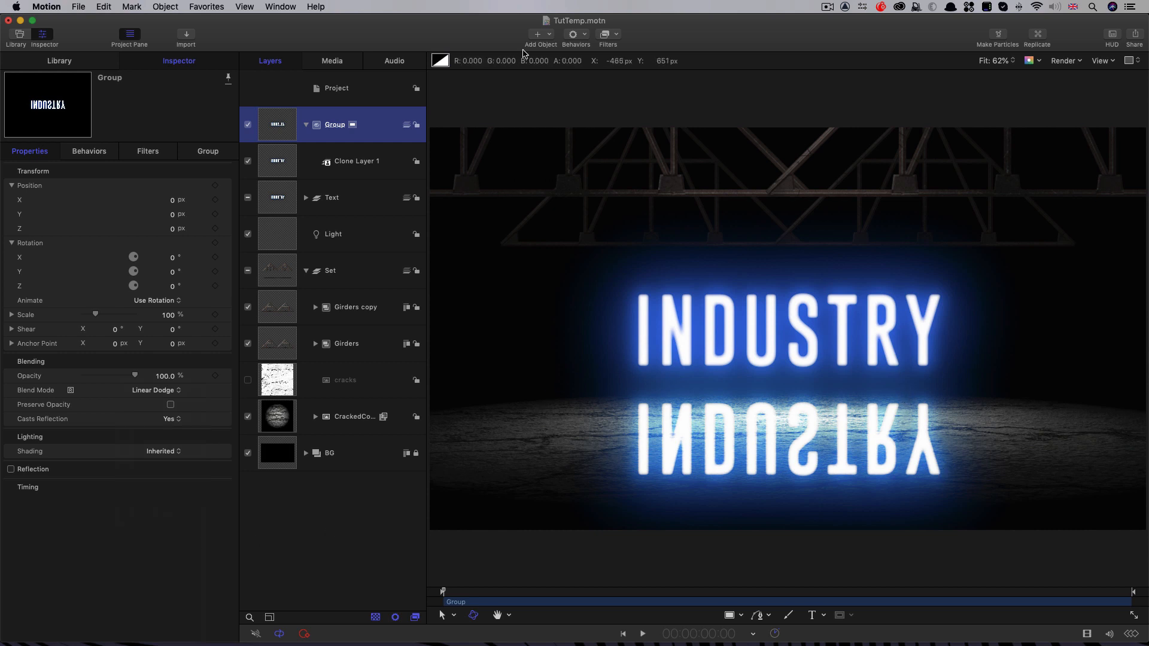
double_click(335, 126)
type("Reflection")
key("Return")
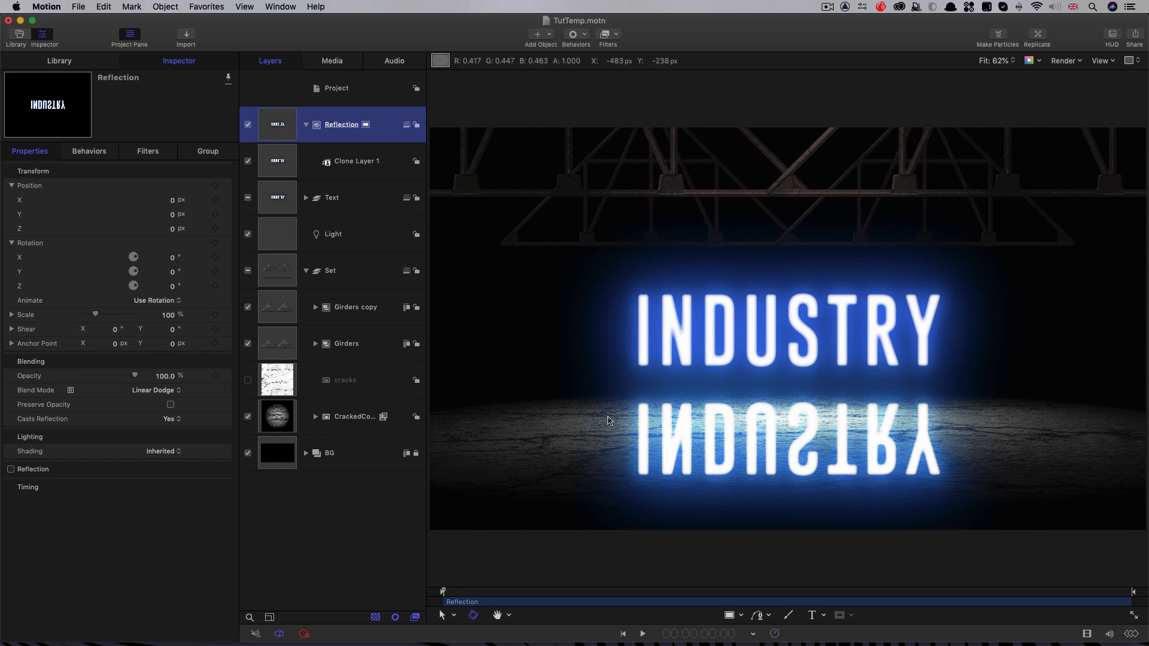
Step: Create a new empty group at the project's top level and name it for the puddles
left_click(344, 90)
left_click(165, 7)
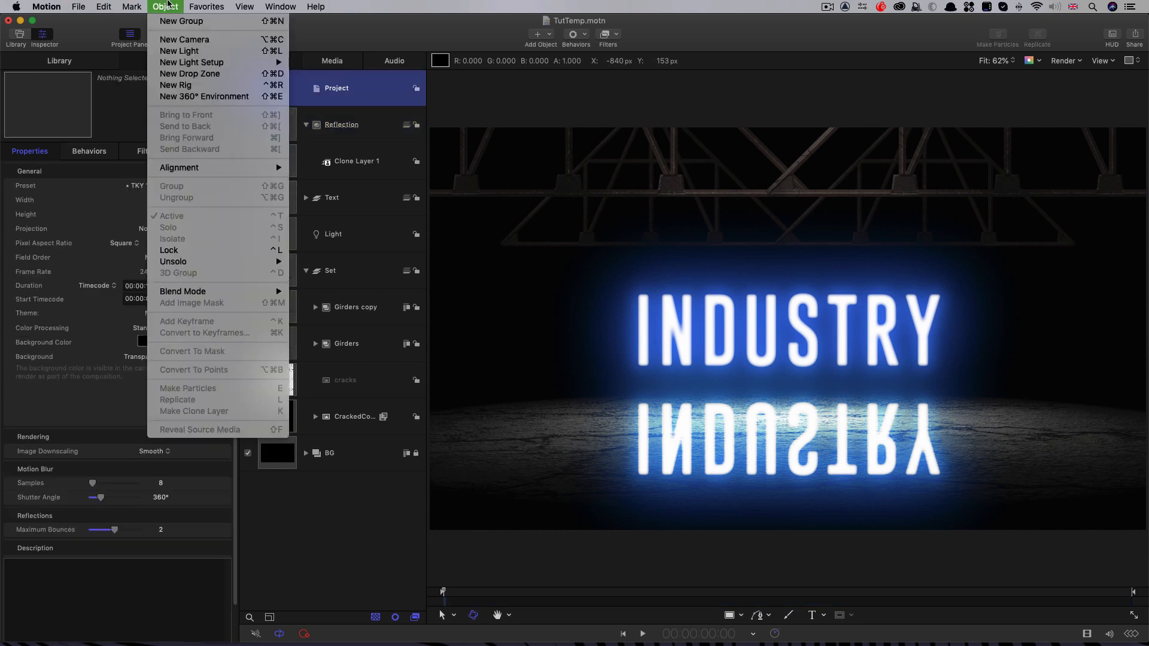
left_click(174, 22)
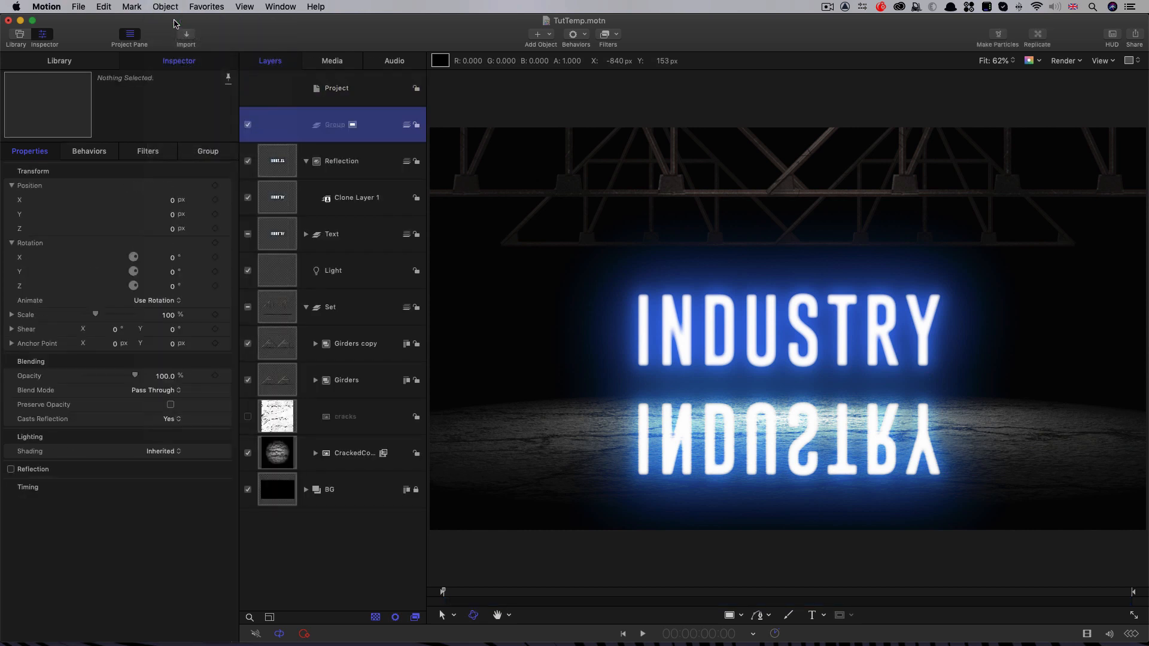
double_click(336, 124)
type("Puddle Matte")
key("Return")
Step: Import PuddleMap.jpg from the Textures folder into the new empty group
left_click(186, 36)
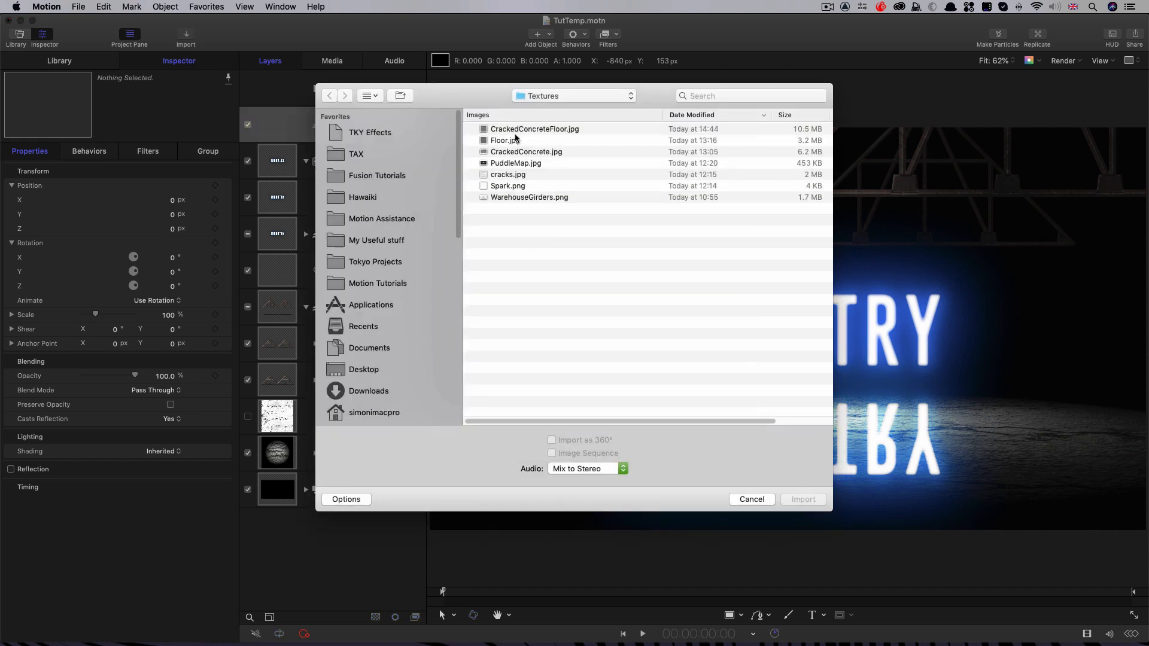
left_click(513, 163)
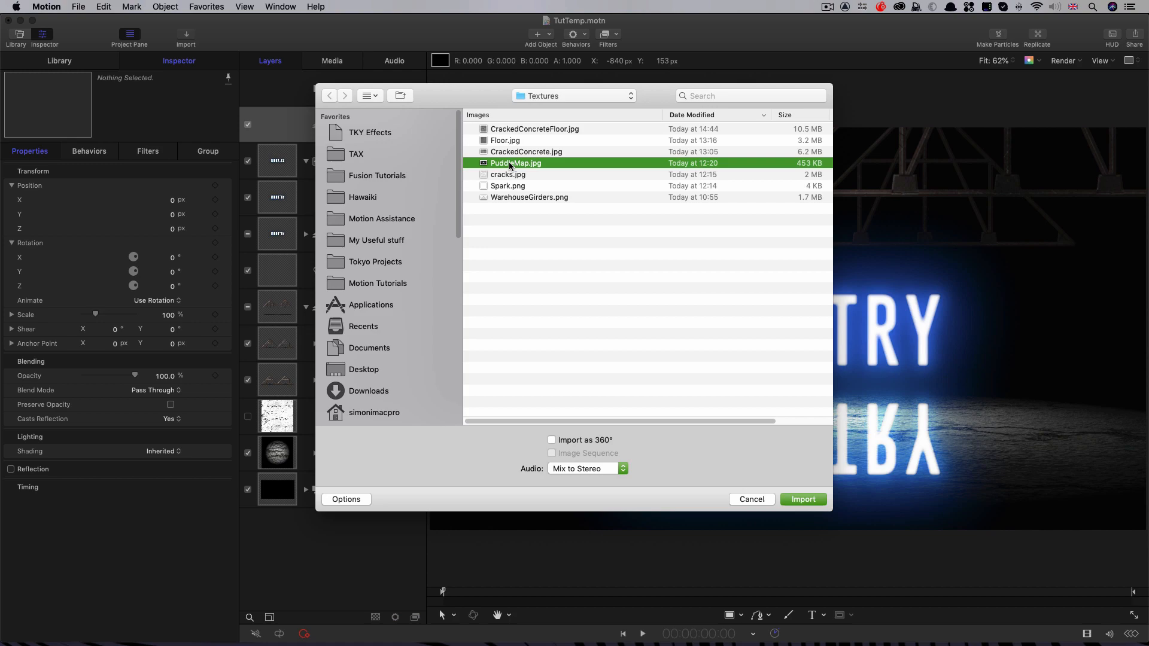
left_click(802, 499)
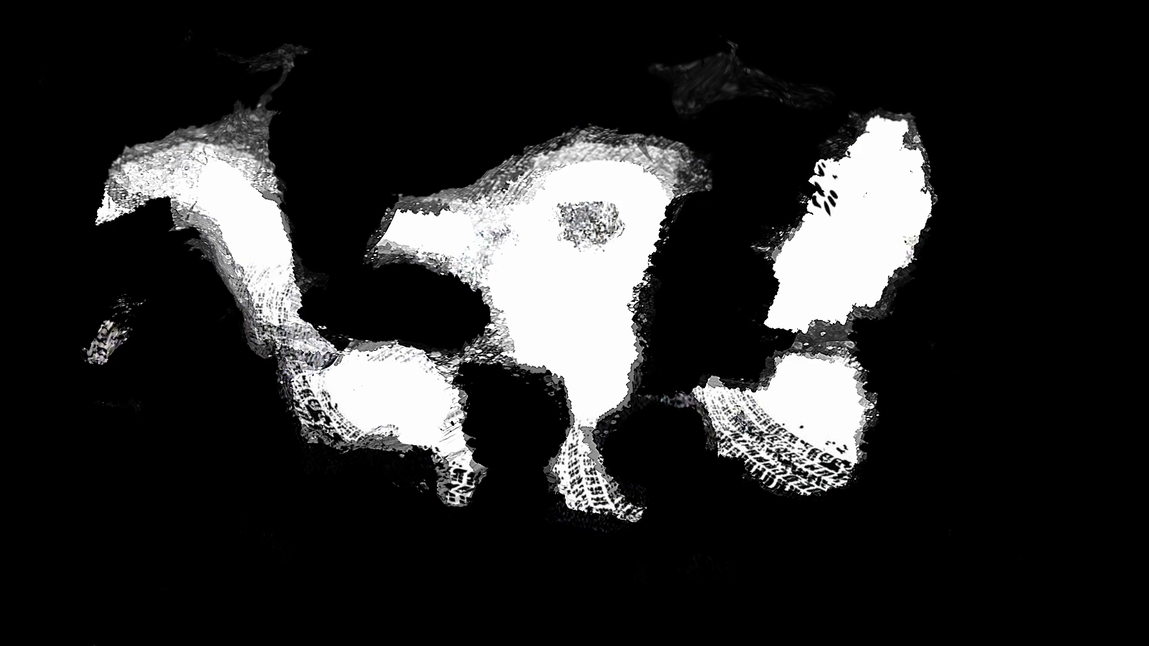
Step: Lay the PuddleMap image flat on the floor with X rotation -90°, Y position -249 px and Z position 420 px
left_click(41, 154)
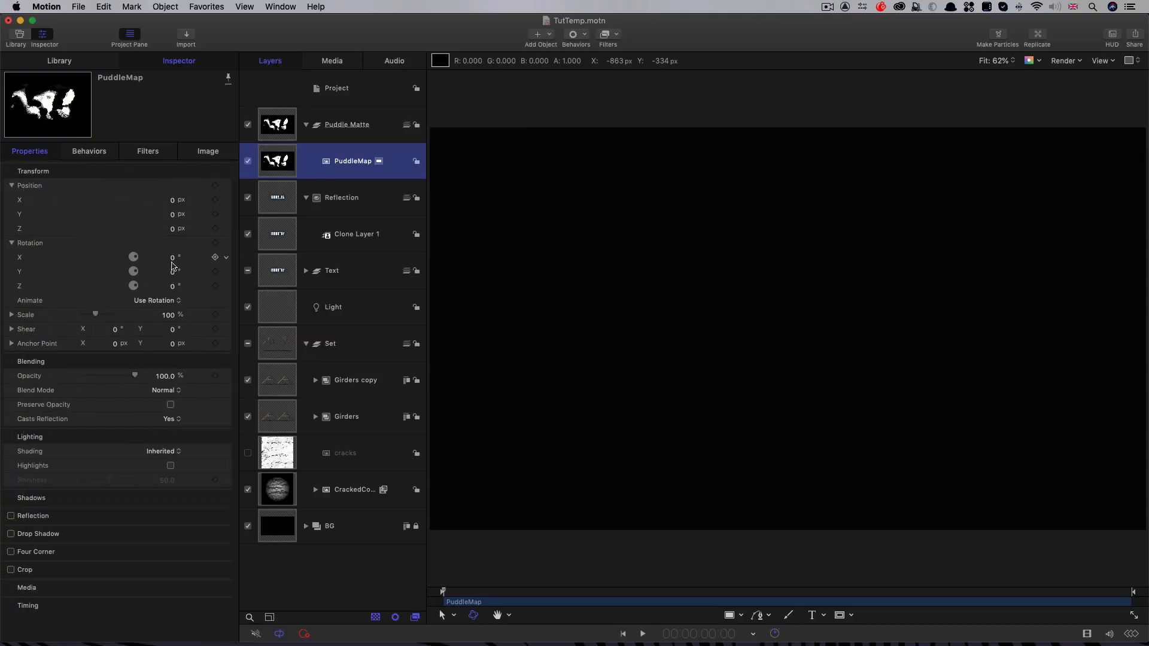
left_click(173, 260)
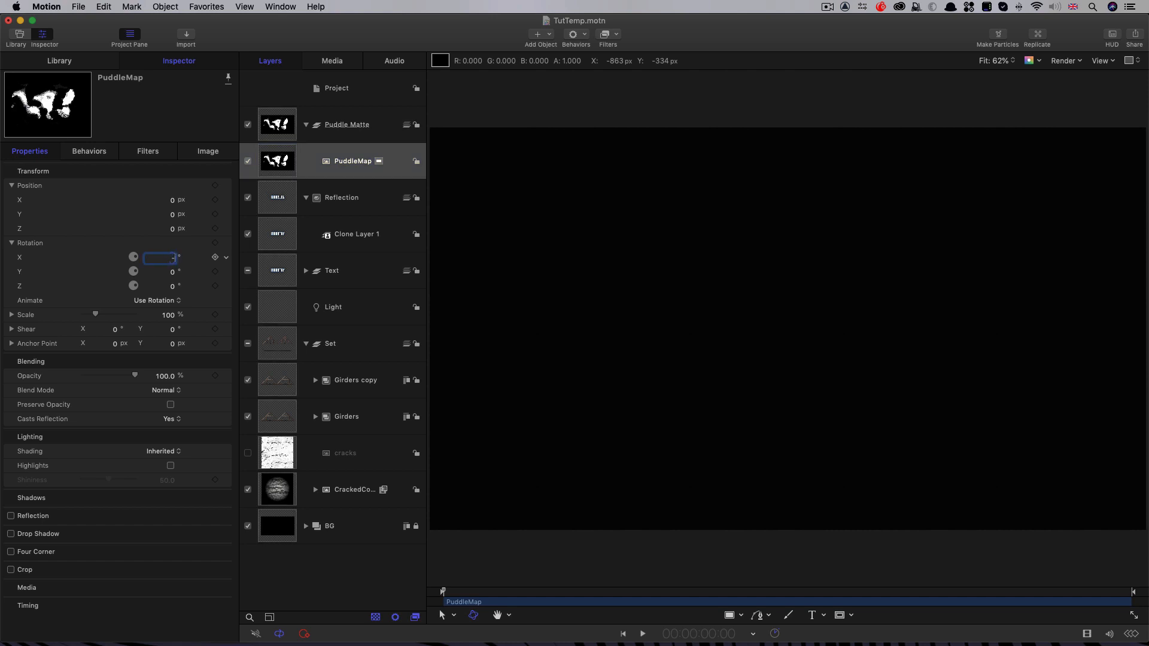
type("-90")
key("Return")
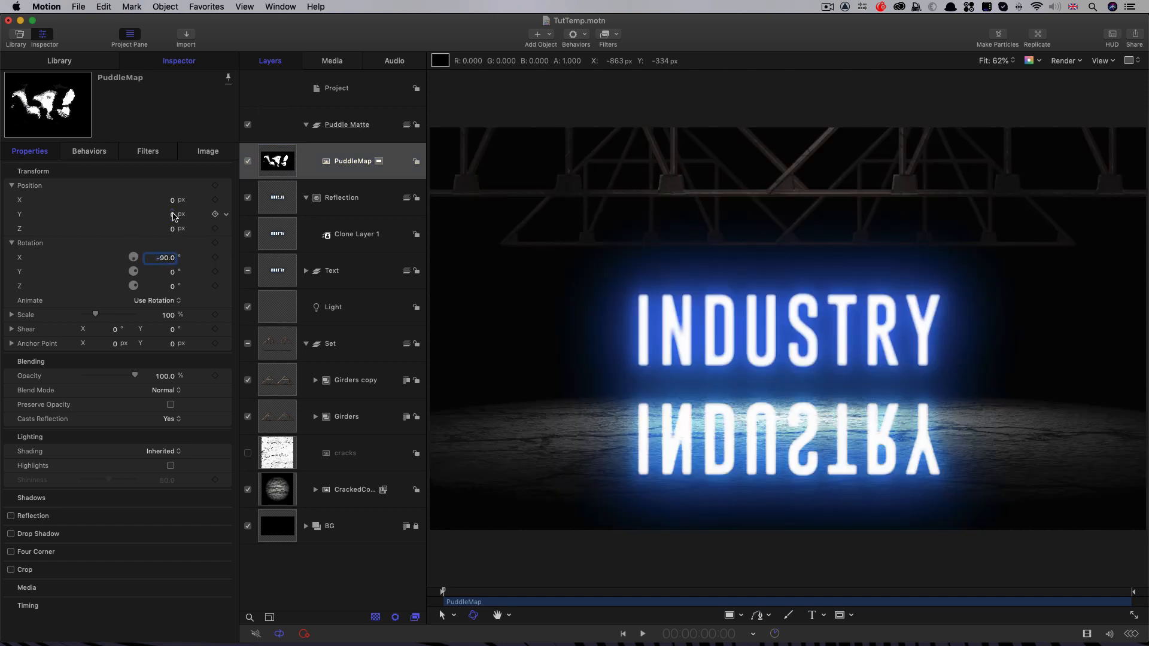
type("-249.")
key("Return")
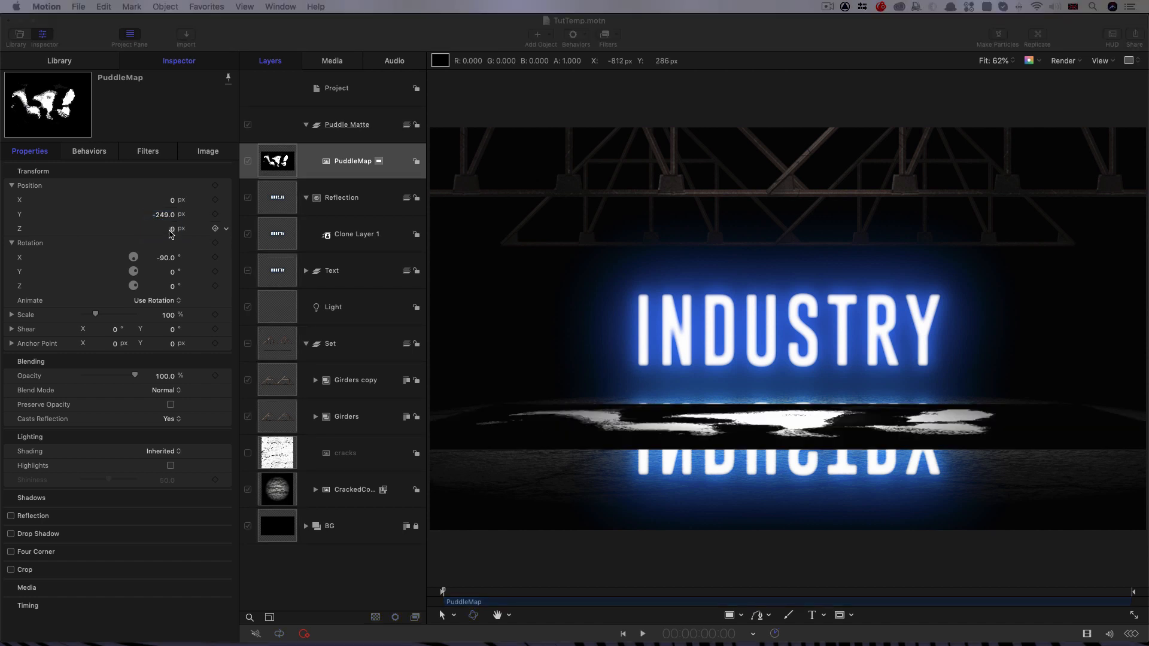
left_click(173, 230)
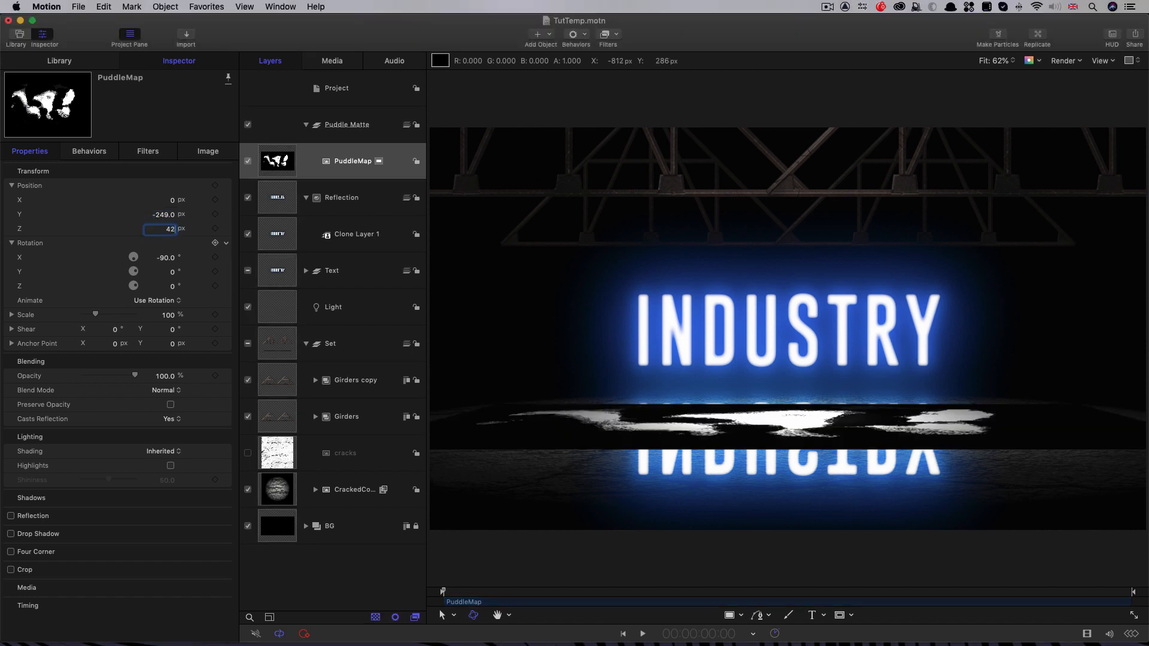
type("420")
key("Return")
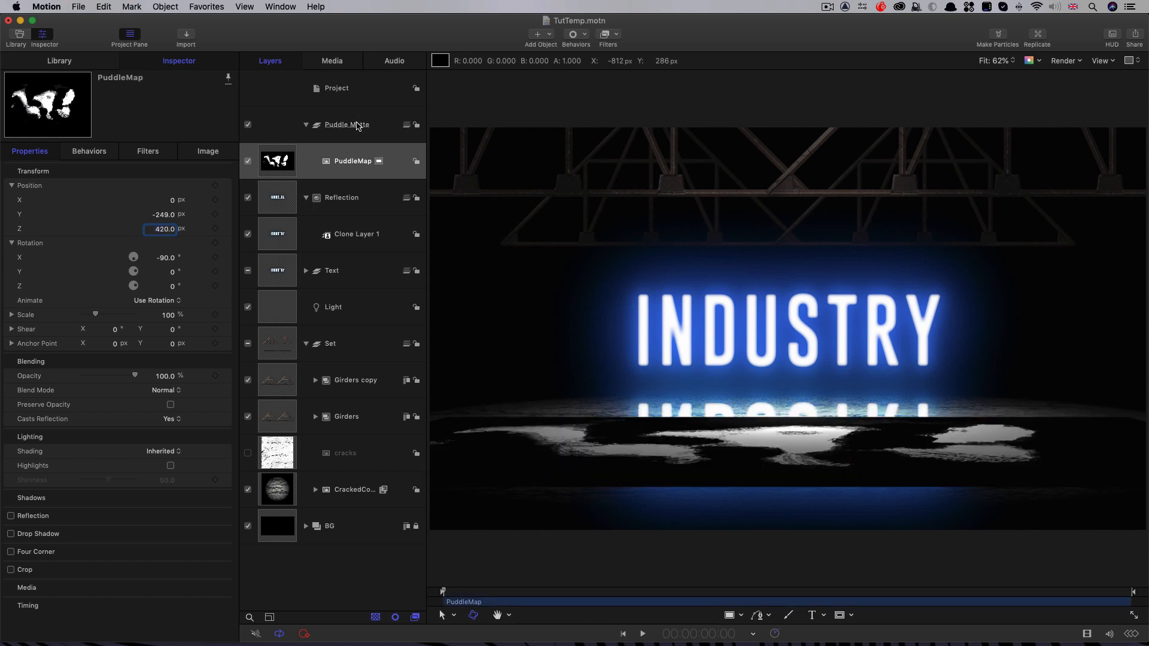
Step: Add a Color Solid generator to the Puddle Matte group and place it below the PuddleMap layer
left_click(550, 34)
mouse_move(546, 155)
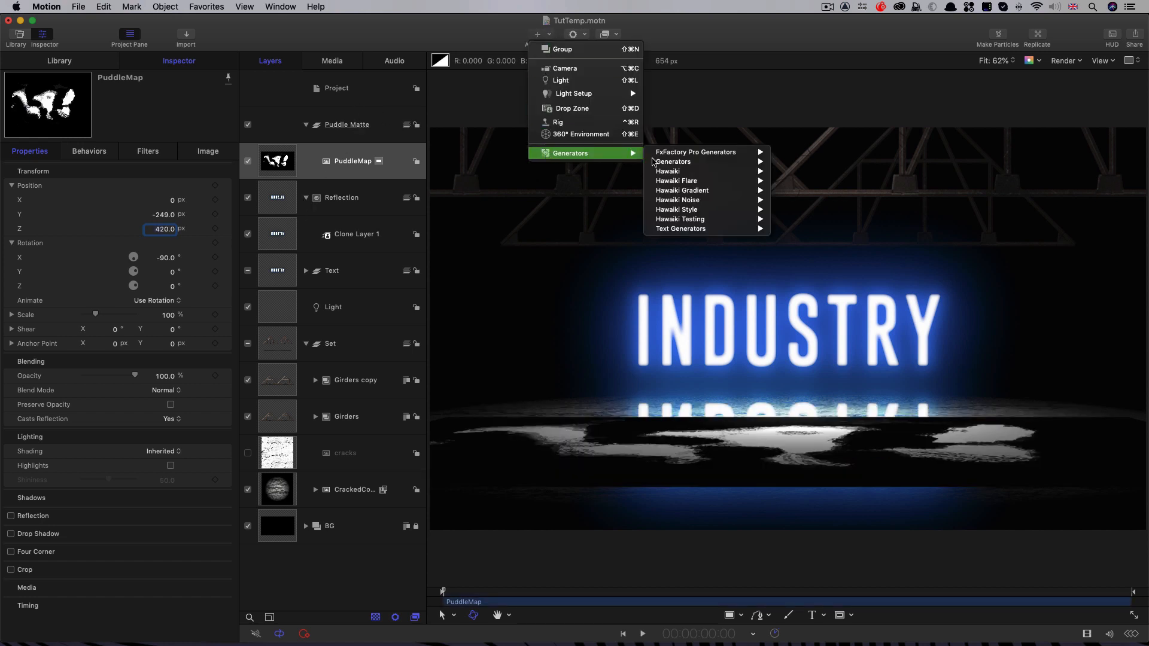
mouse_move(748, 163)
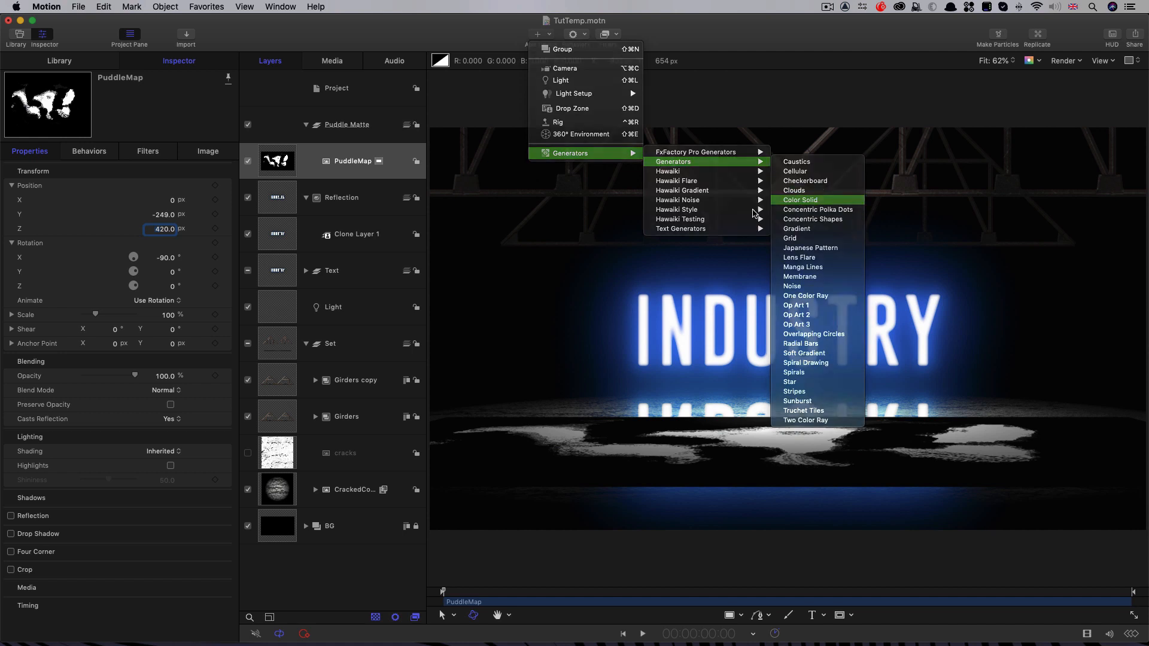
left_click(801, 201)
key("super+bracketleft")
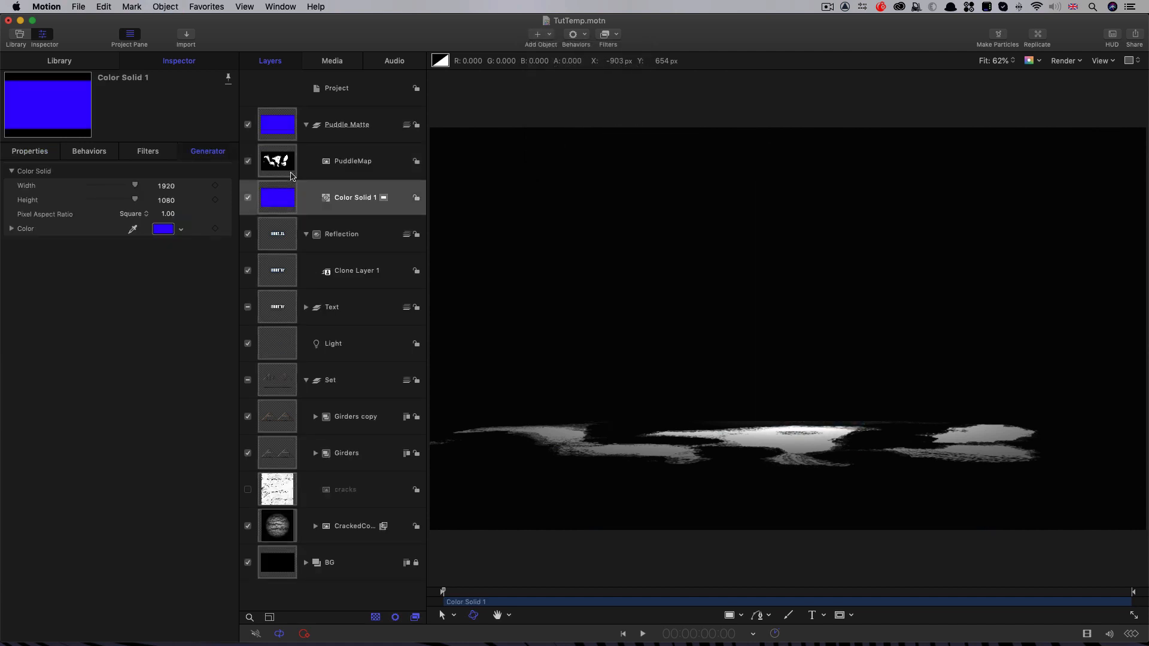
Step: Make the color solid black and scale it to 300%
left_click(163, 228)
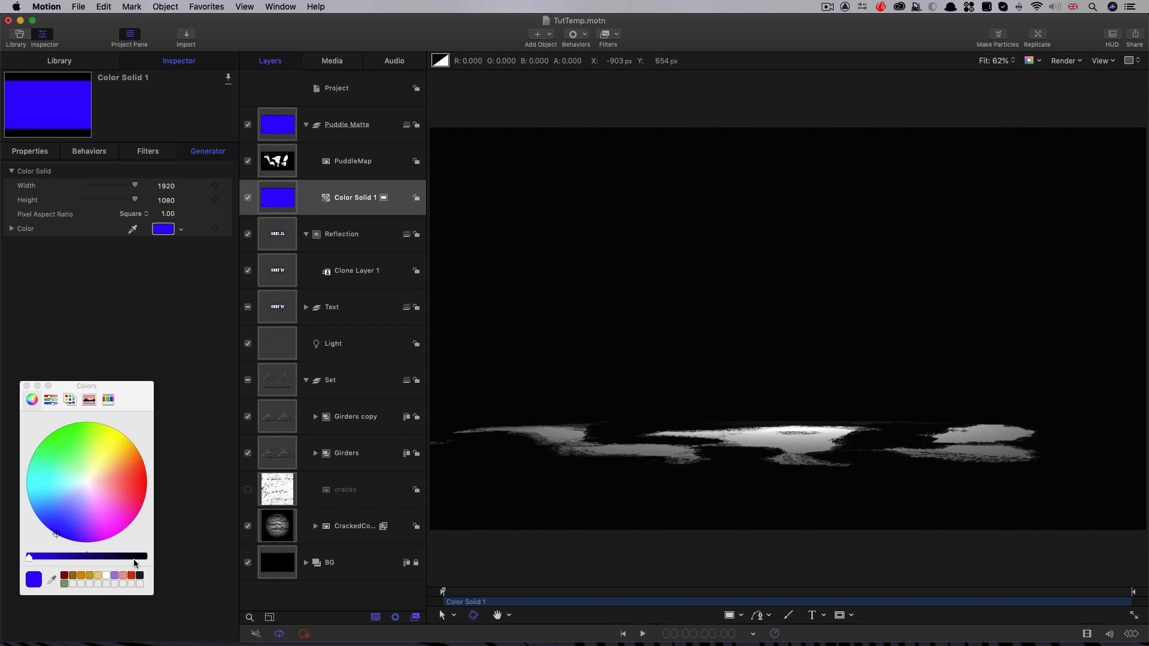
left_click_drag(135, 563, 147, 558)
left_click(30, 153)
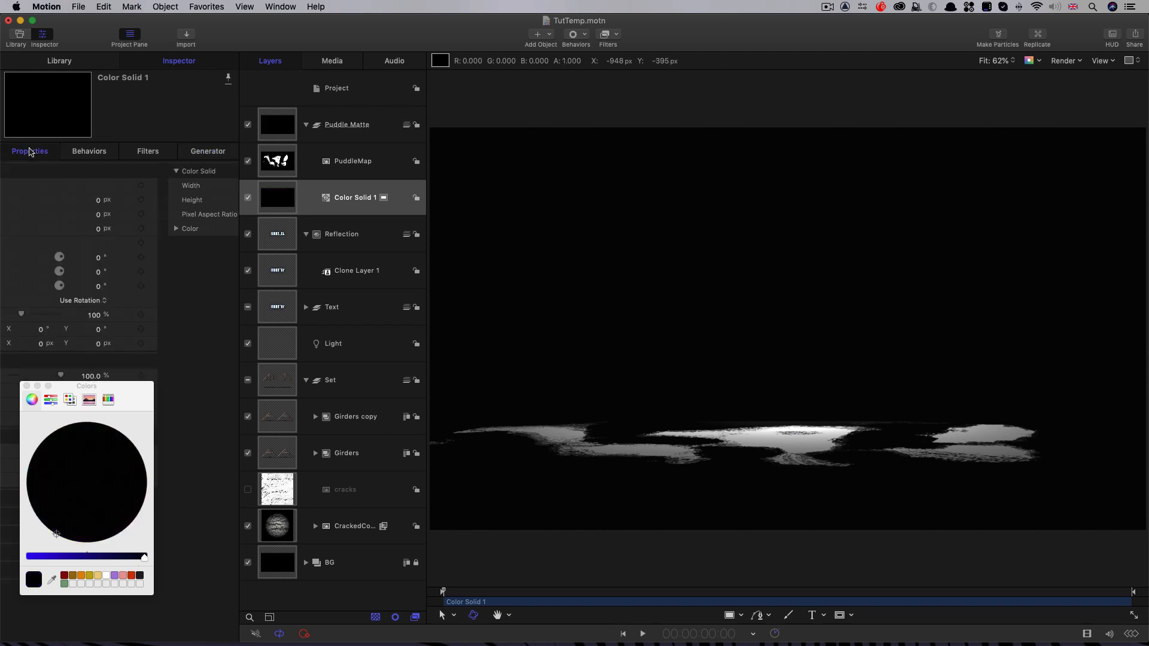
left_click_drag(111, 386, 110, 503)
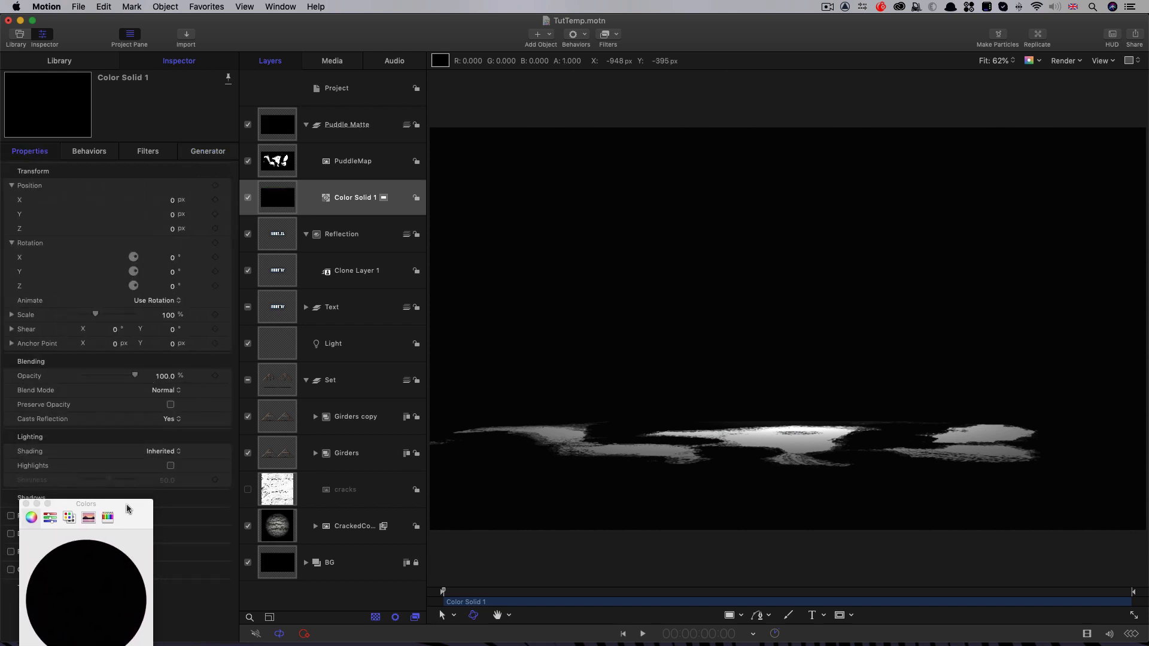
left_click(169, 315)
type("300")
key("Return")
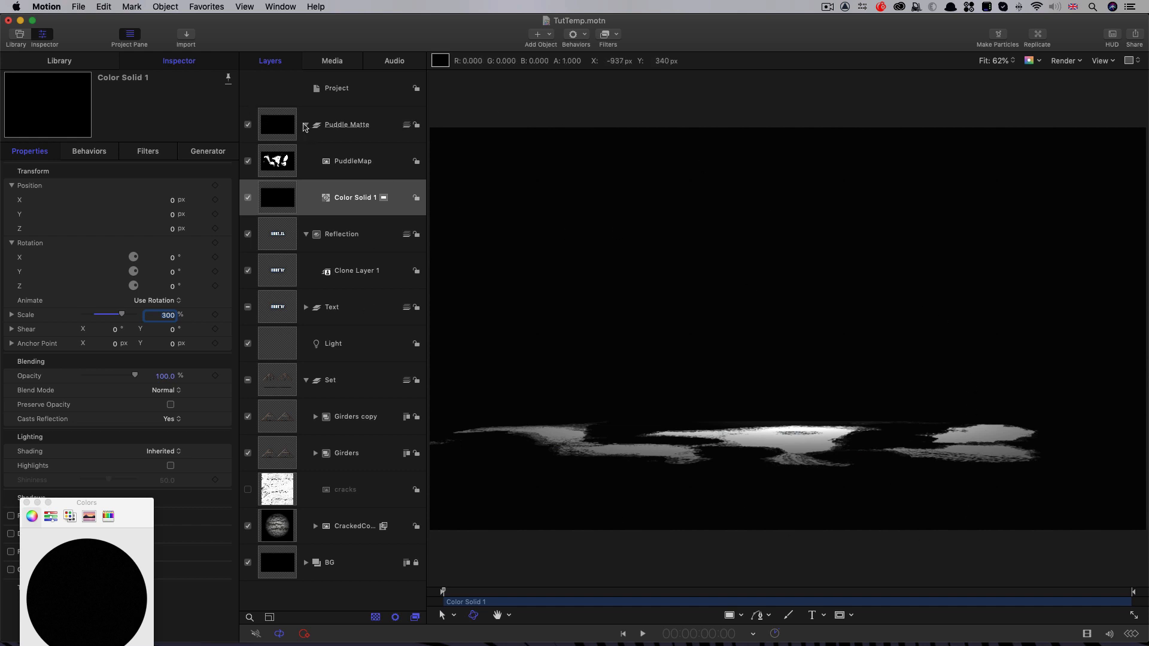
Step: Hide the Puddle Matte group and add an image mask to the clone layer in the Reflection group
left_click(248, 126)
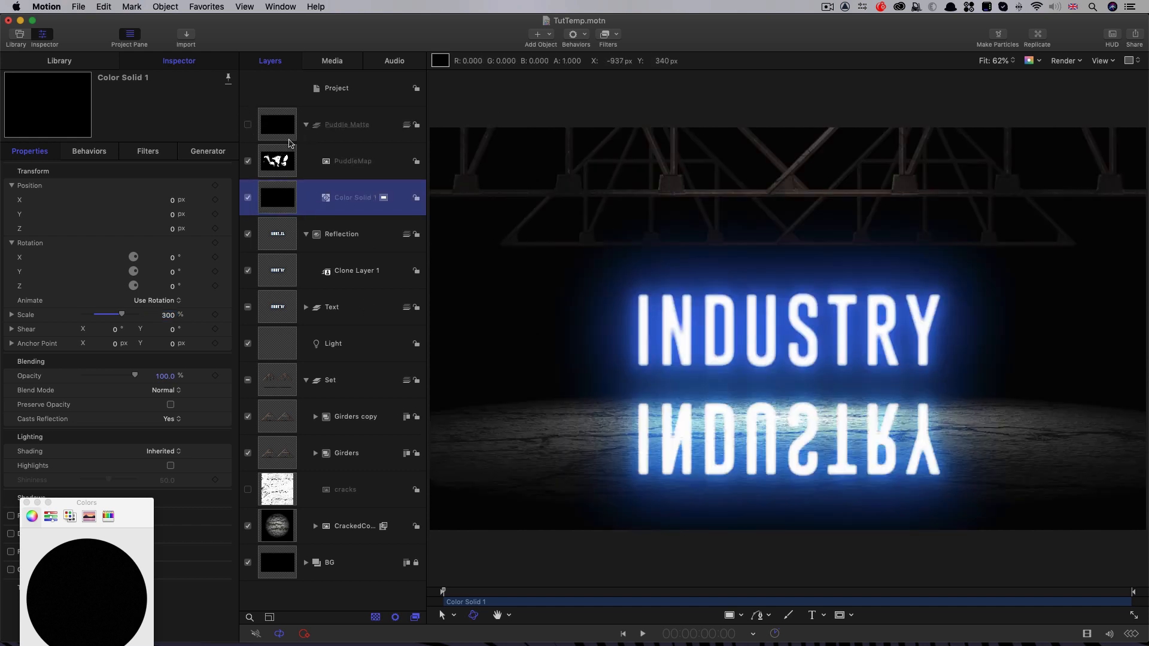
left_click(277, 273)
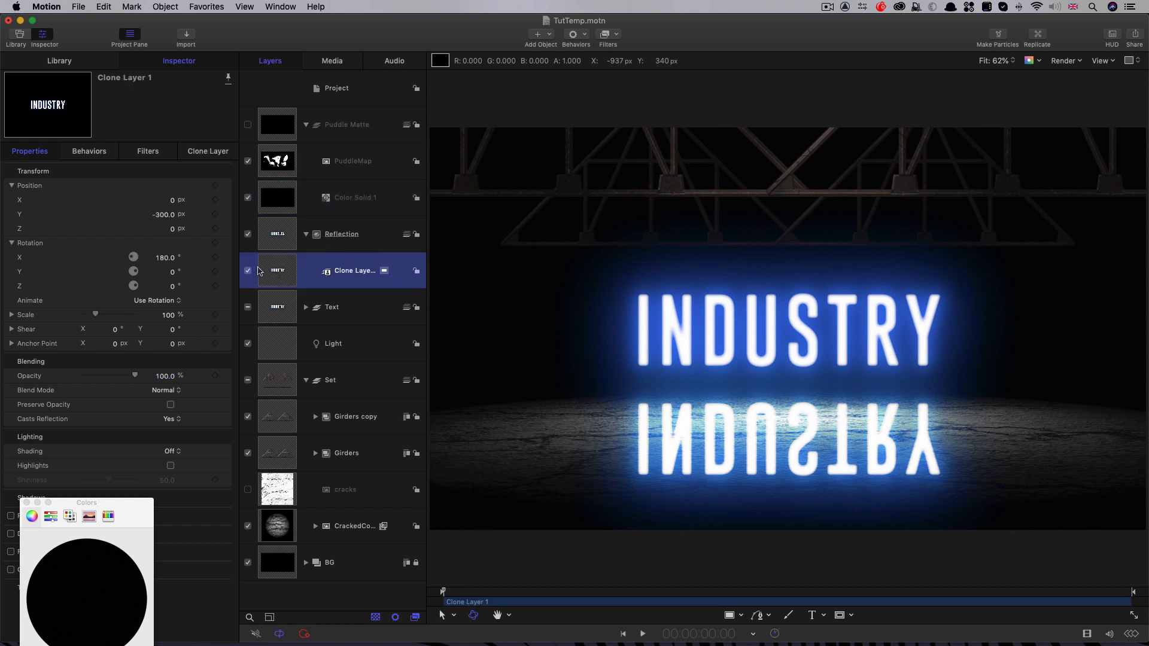
right_click(267, 267)
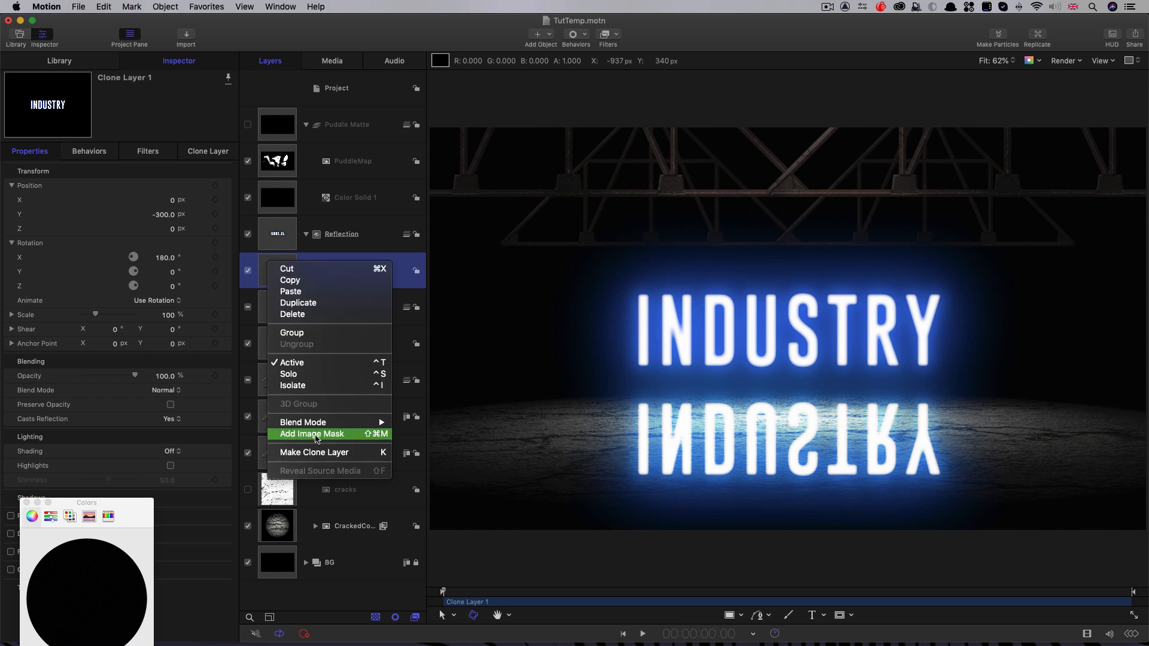
left_click(316, 435)
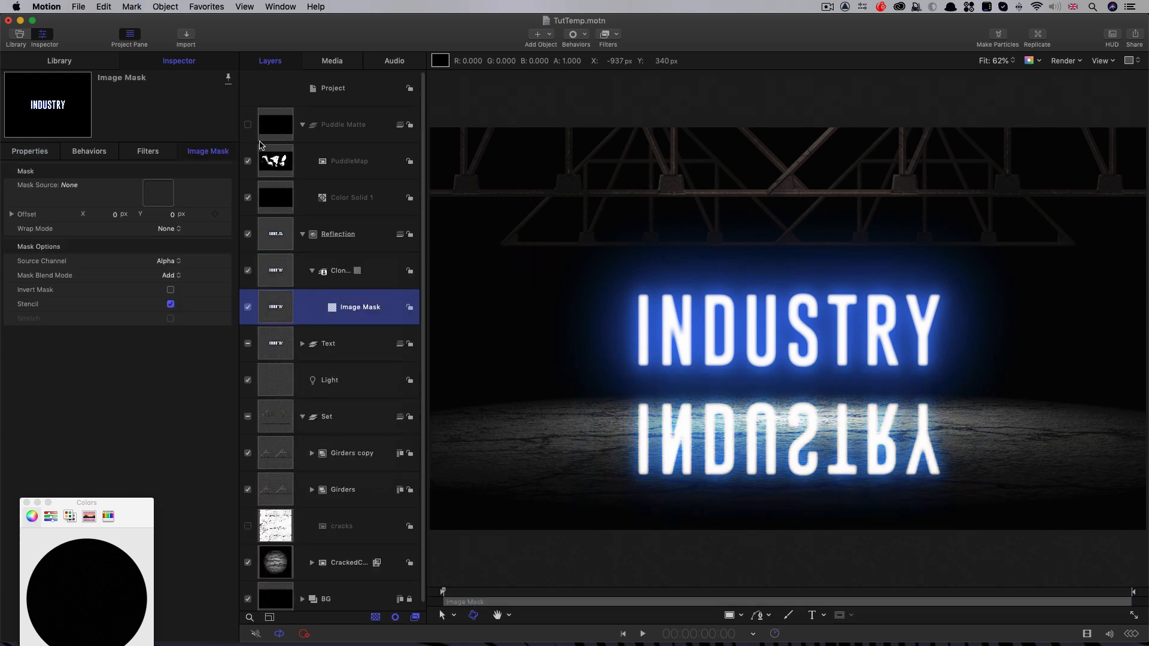
Step: Use the Puddle Matte group as the image mask's source and set its source channel to Luminance
left_click_drag(272, 120, 153, 195)
left_click(165, 261)
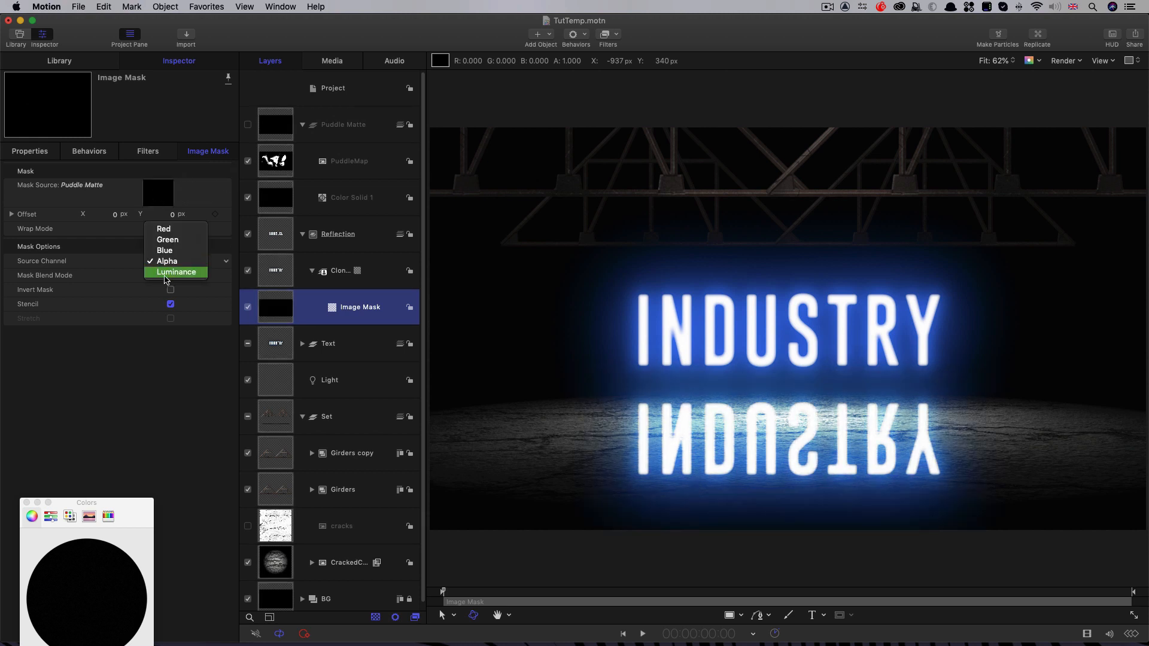
left_click(167, 275)
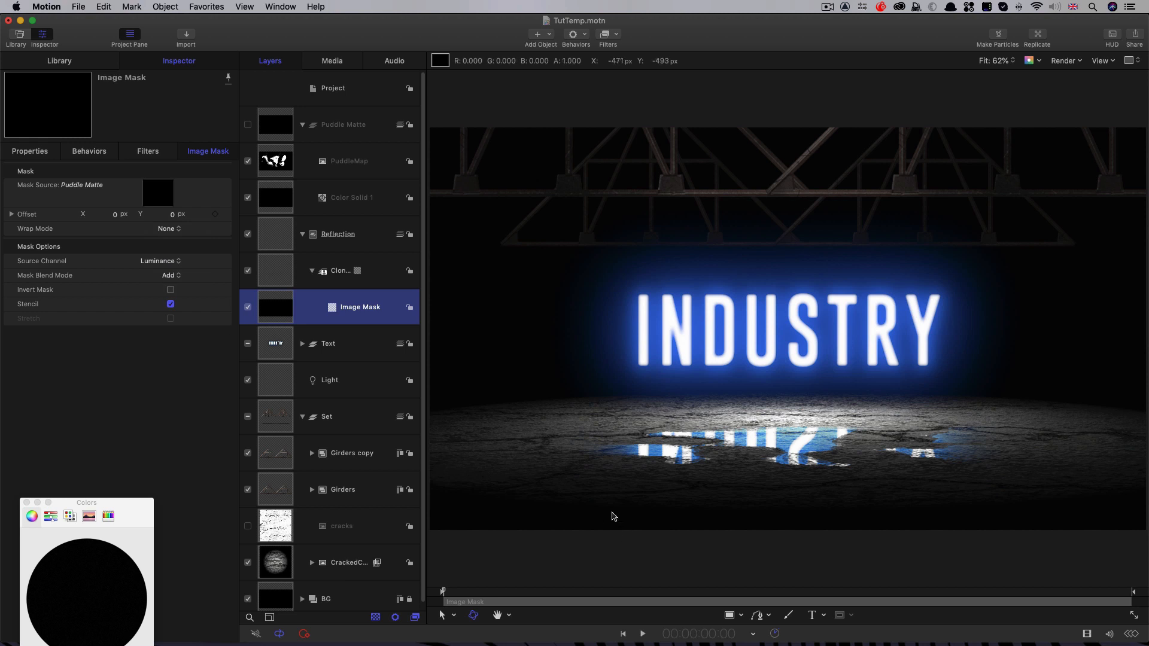
Step: Add a Gaussian Blur filter and a Levels filter to the reflected clone layer
left_click_drag(494, 594, 542, 598)
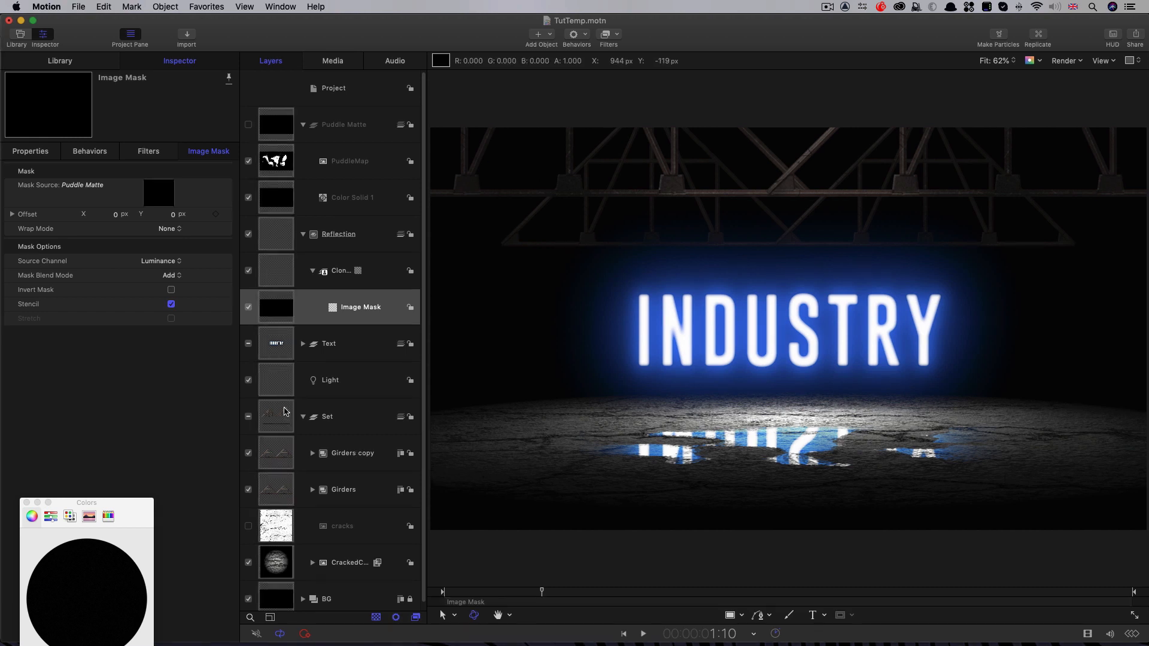
left_click(280, 277)
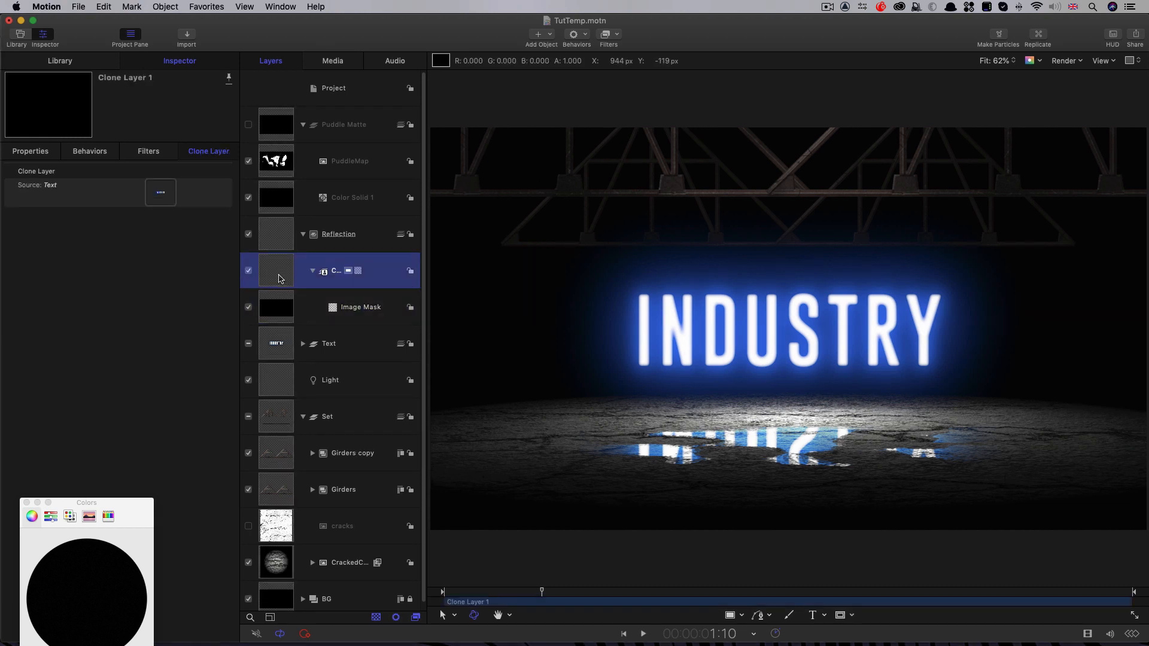
left_click(618, 35)
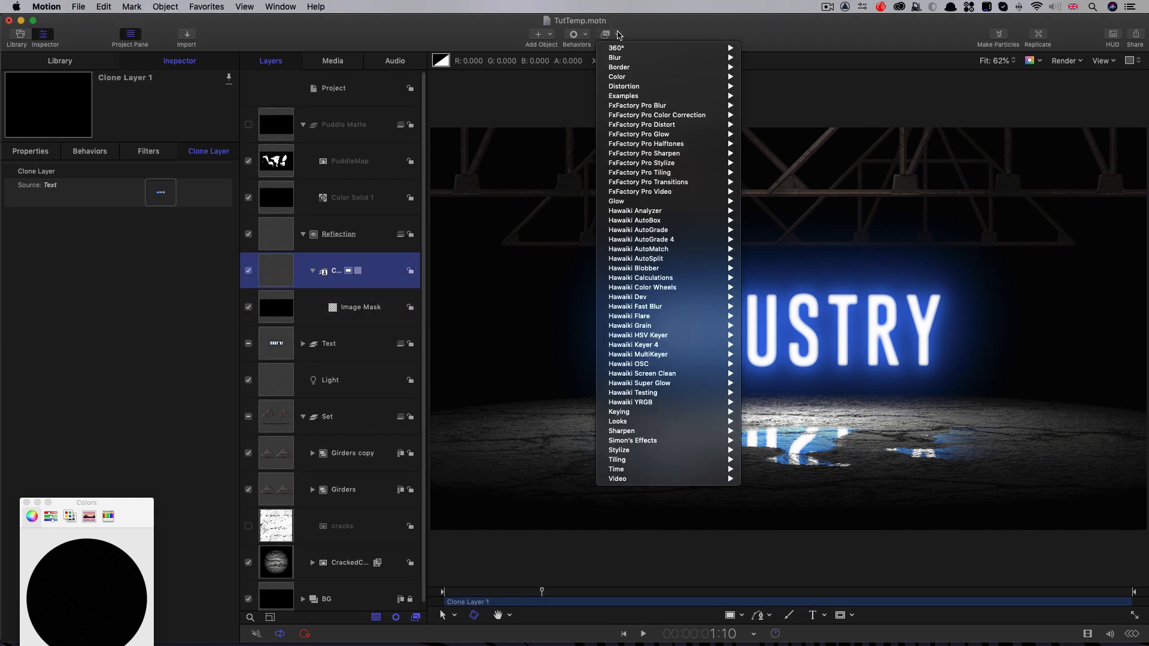
mouse_move(626, 59)
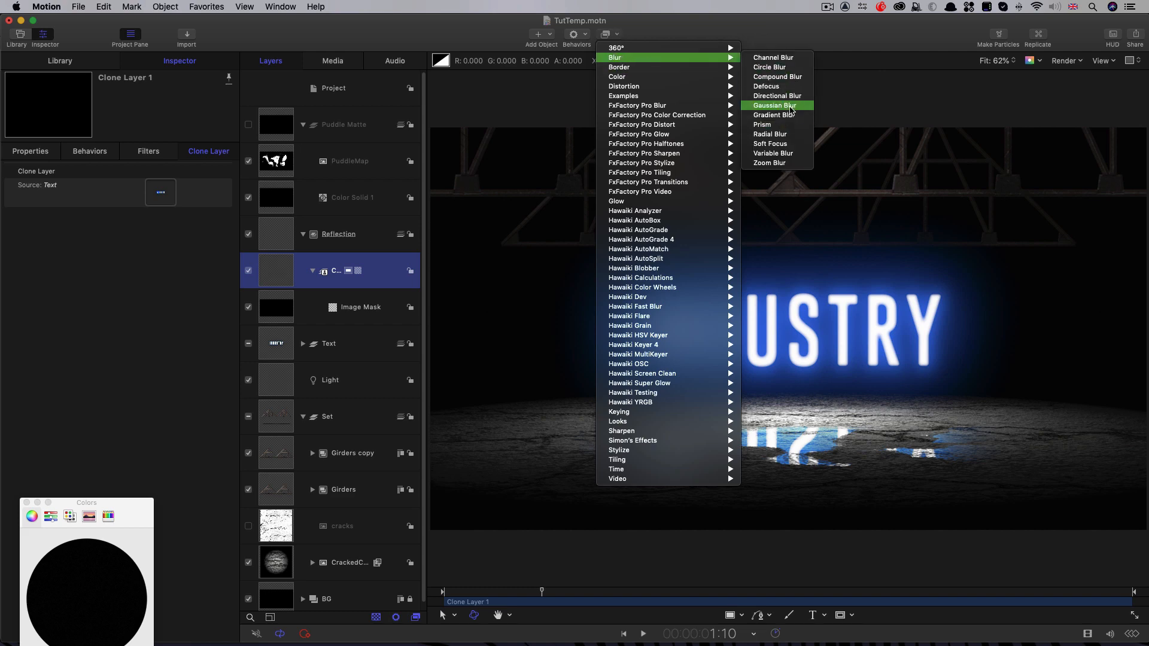
left_click(791, 106)
left_click(618, 34)
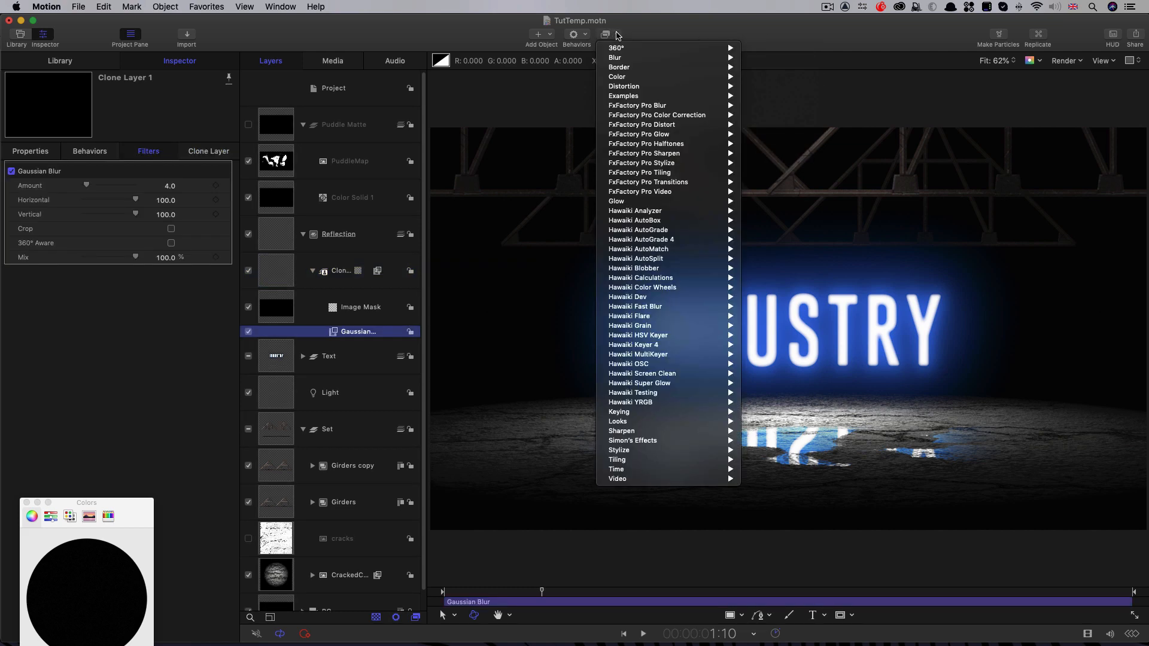
mouse_move(623, 78)
left_click(814, 213)
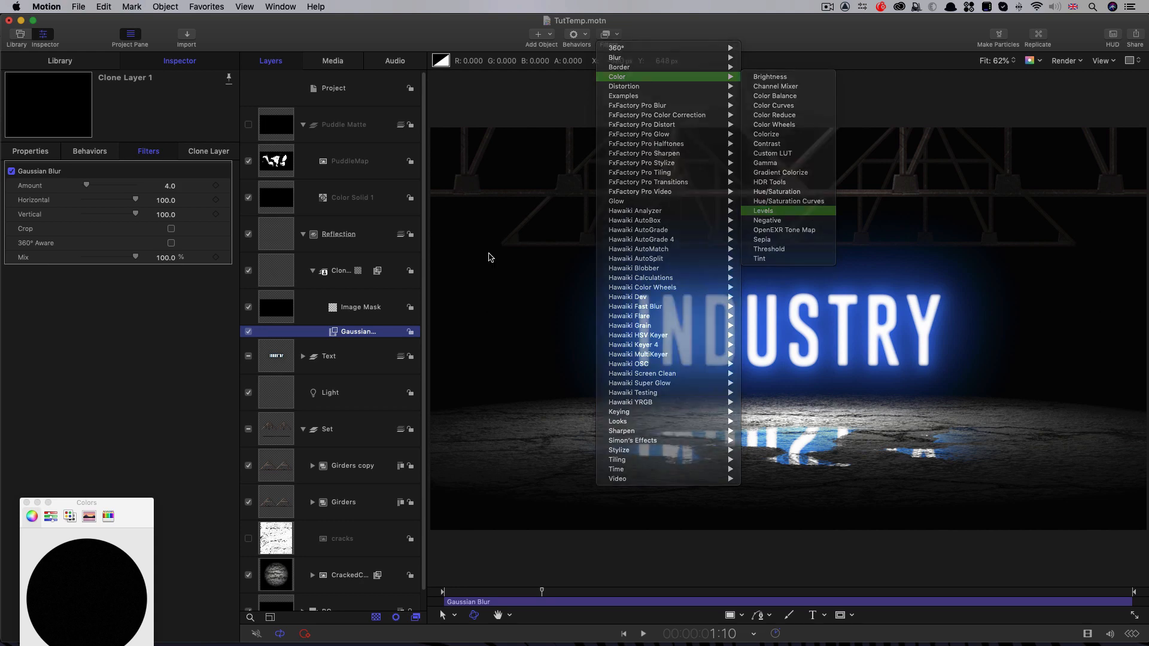
Step: Set the Gaussian Blur amount on the clone layer to 30
left_click(170, 322)
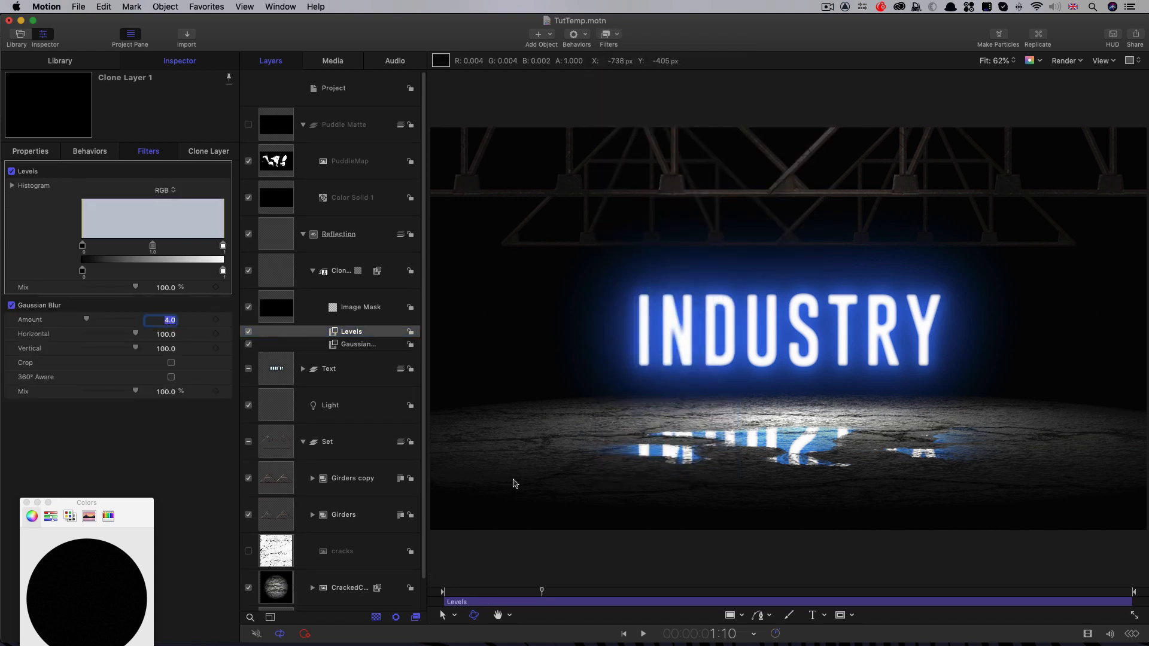
type("30")
key("Return")
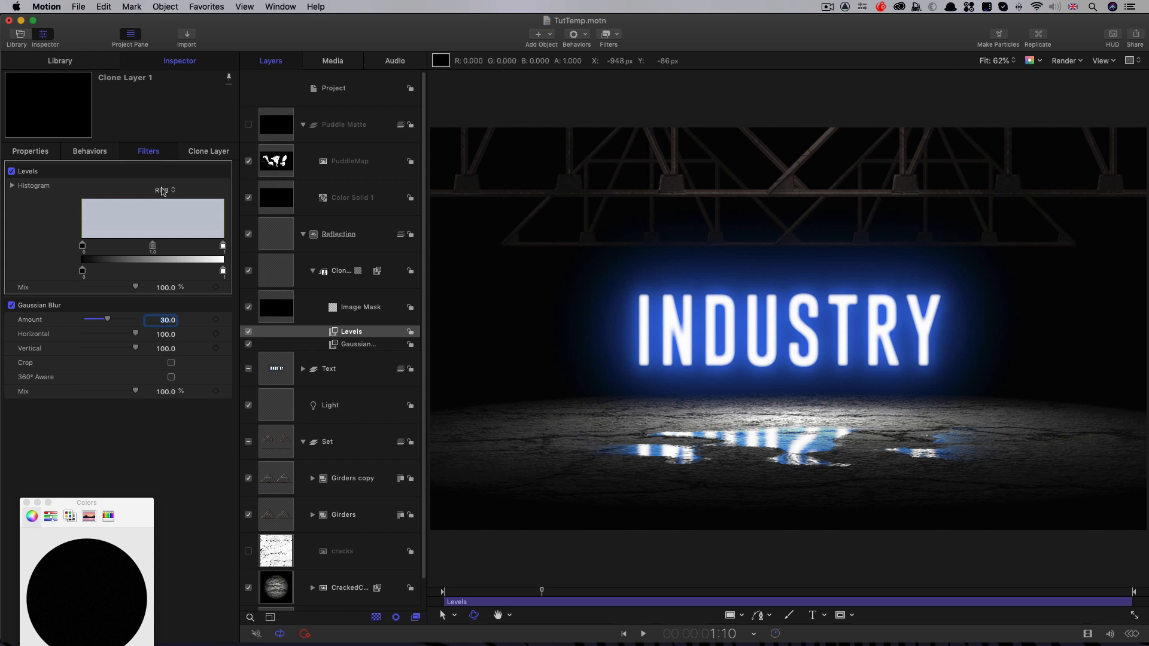
Step: Lower the white input point of the clone layer's Levels filter to about 0.70 on the RGB channel
left_click(162, 190)
left_click(165, 234)
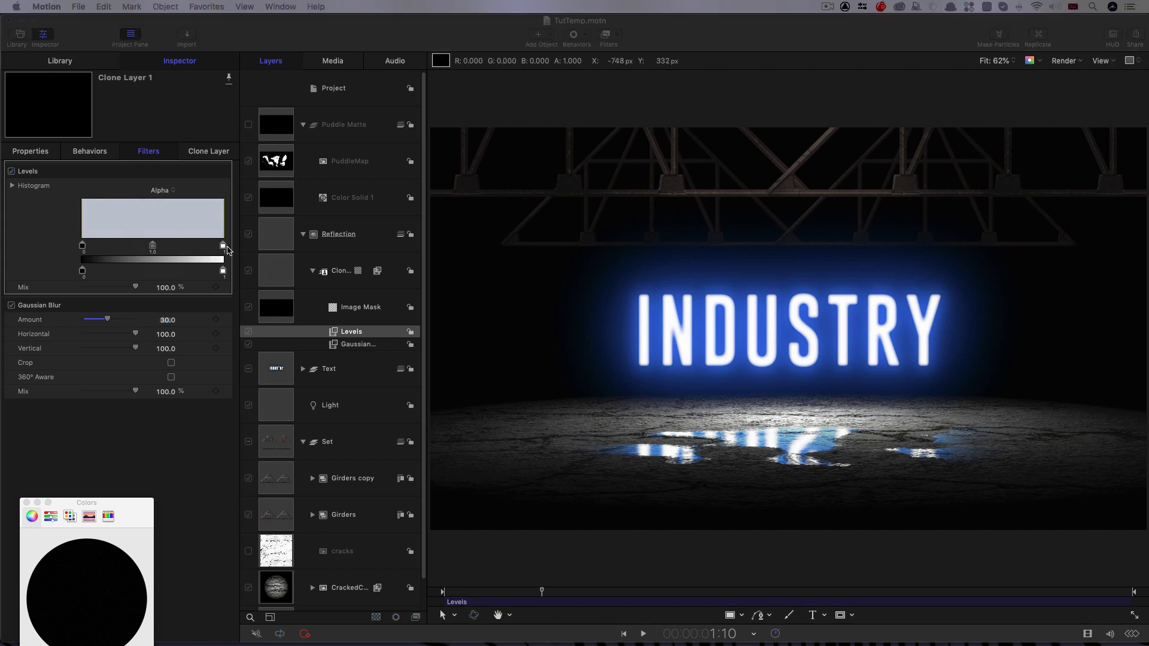
left_click_drag(225, 250, 181, 252)
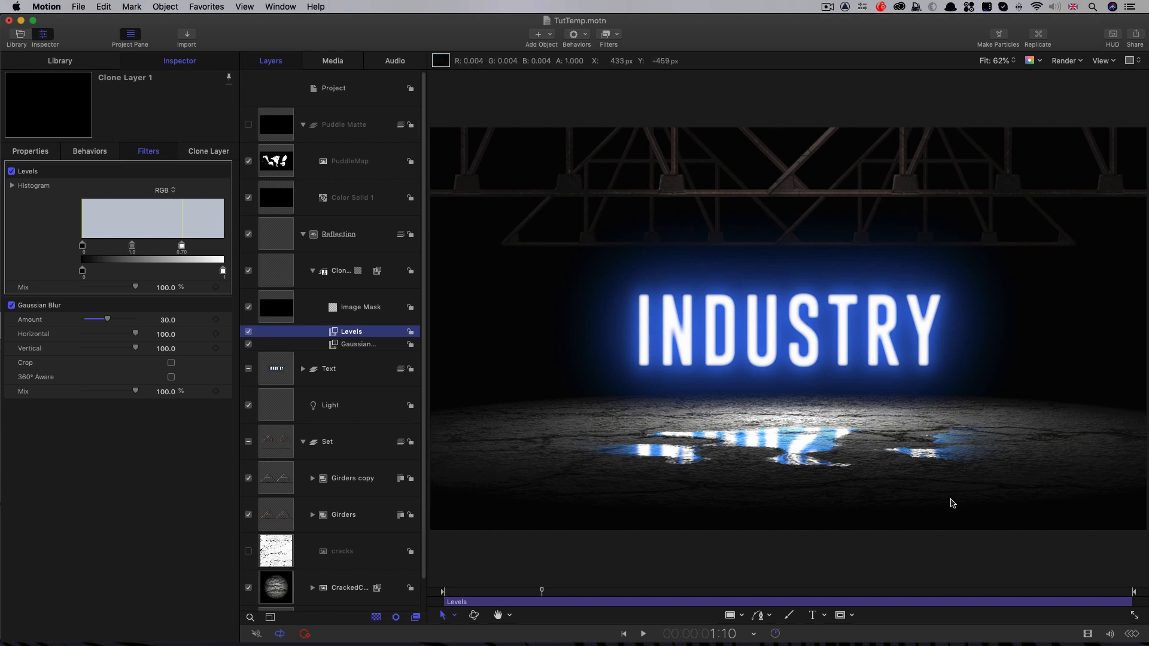
Step: Draw a wide, flat oval Bezier shape in the Reflection group, enclosing the puddle area of the floor
left_click(272, 233)
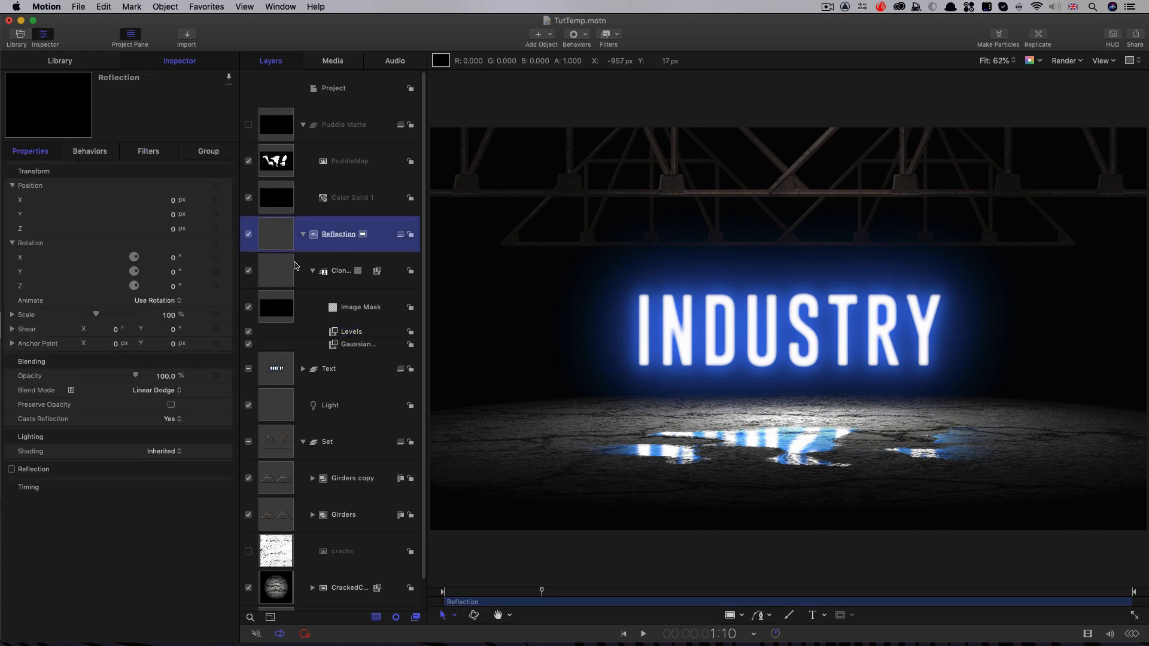
left_click(762, 619)
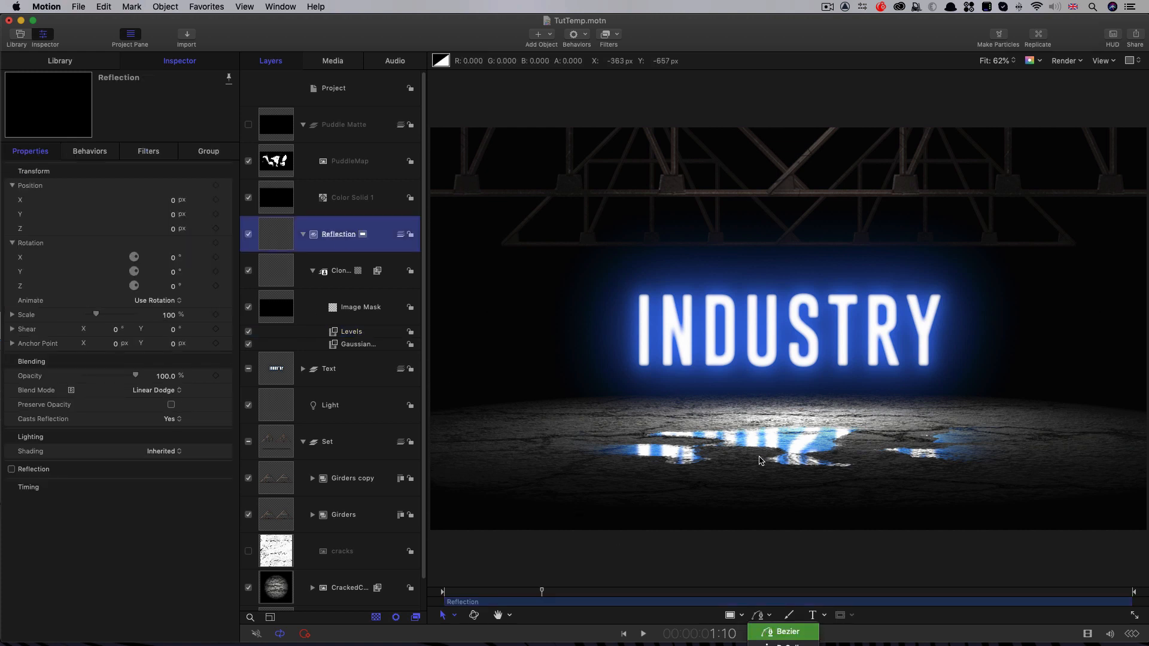
left_click_drag(841, 393, 661, 389)
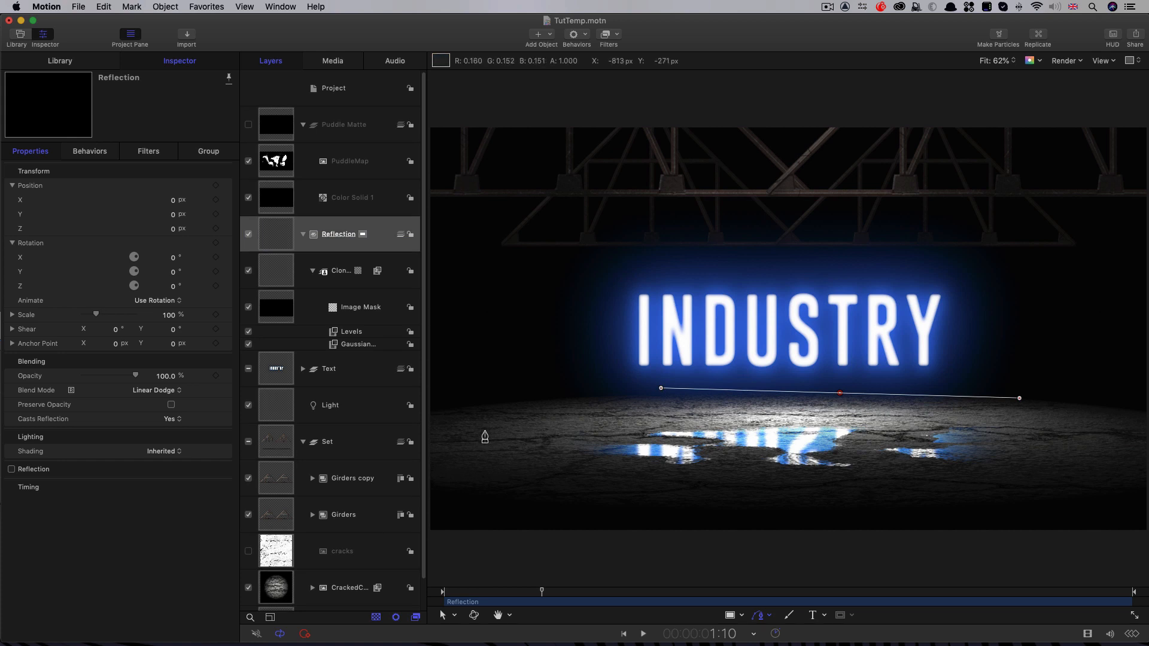
left_click_drag(485, 431, 482, 464)
left_click_drag(811, 518, 930, 514)
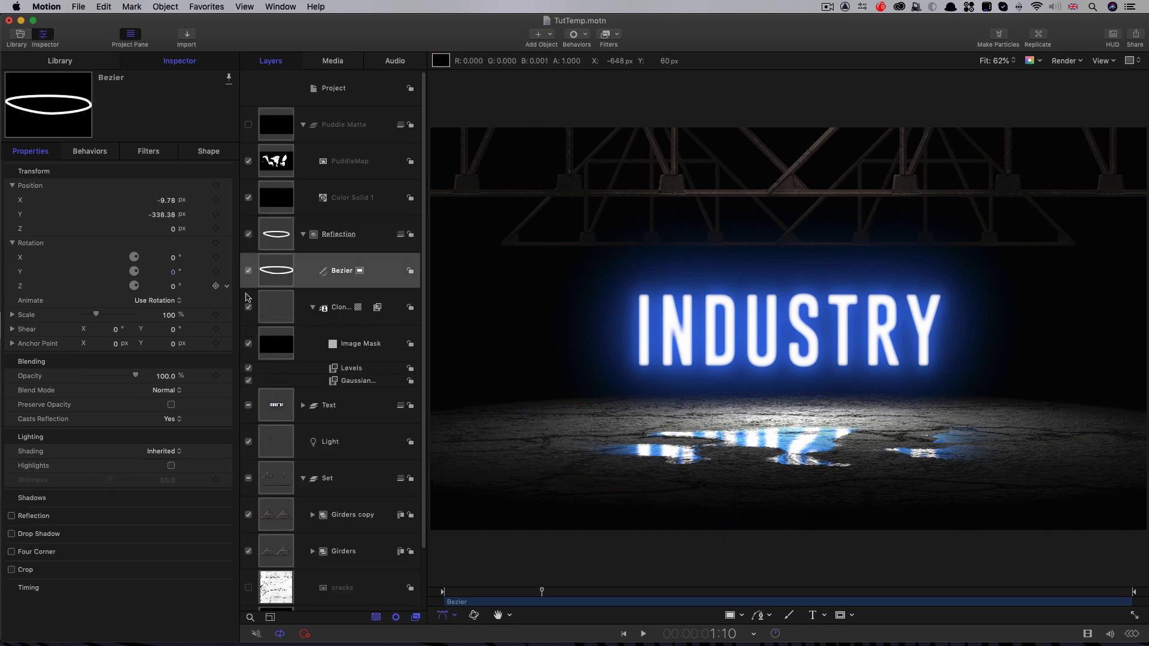
Step: Turn on the fill of the Bezier shape and turn off its outline
left_click(211, 152)
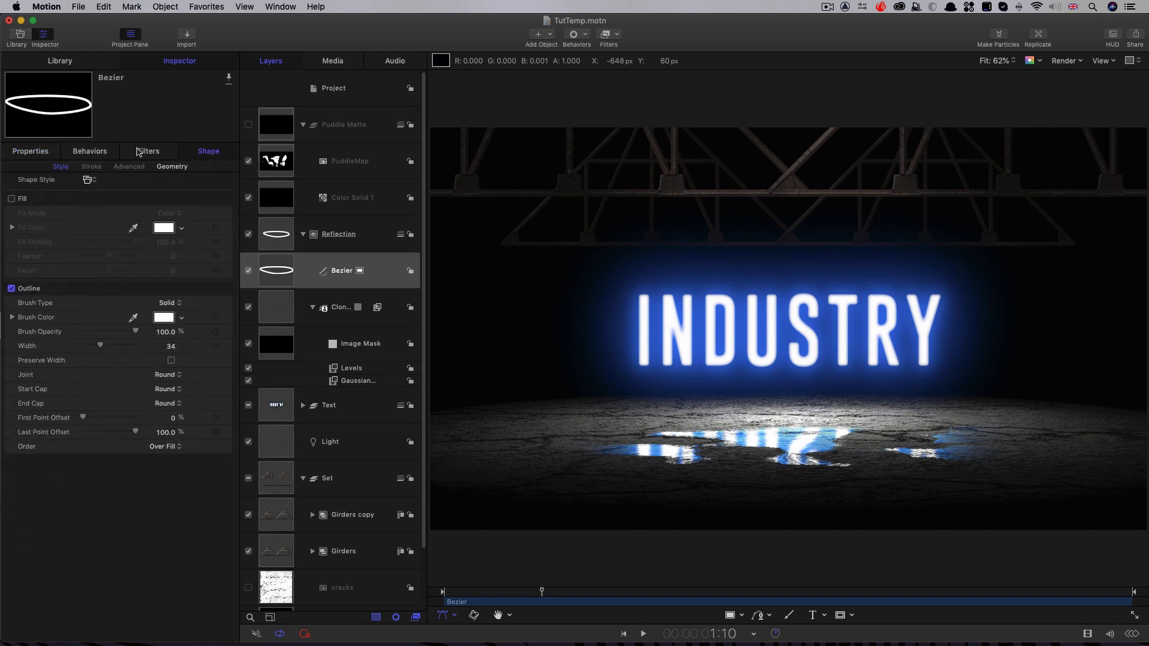
left_click(12, 198)
left_click(11, 289)
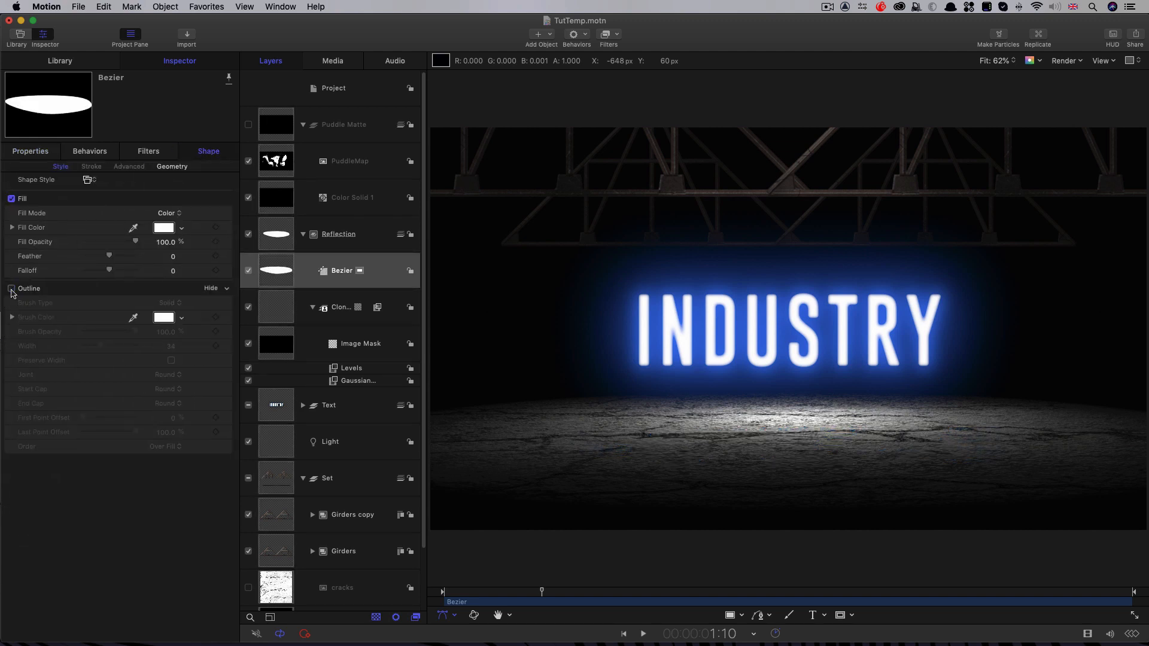
Step: Position the Bezier shape at X 0 and Y -249 px and rotate it -90° around X to lie on the floor
left_click(28, 152)
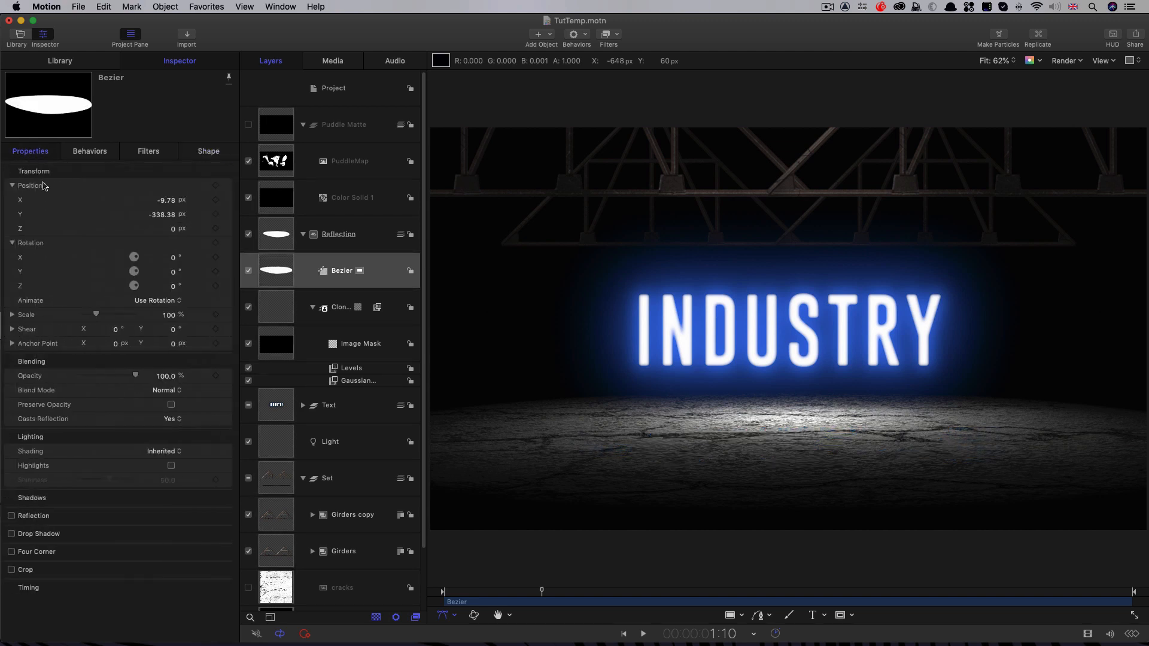
left_click(164, 200)
type("0")
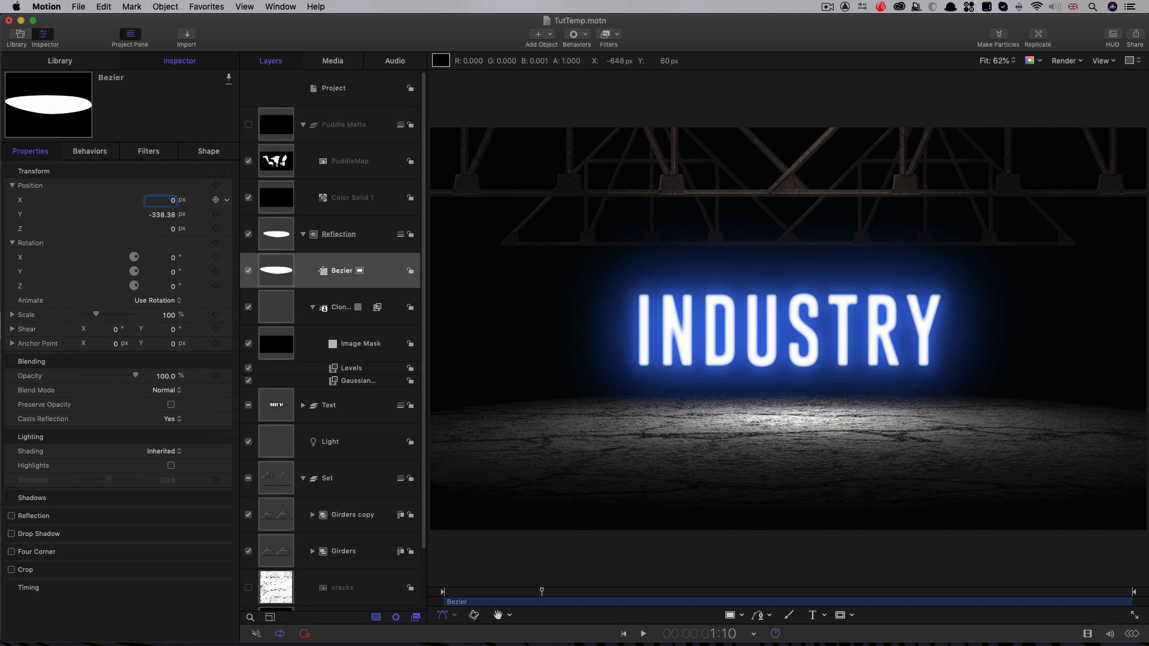
key("Tab")
type("-249")
key("Return")
left_click(173, 258)
type("-90")
key("Return")
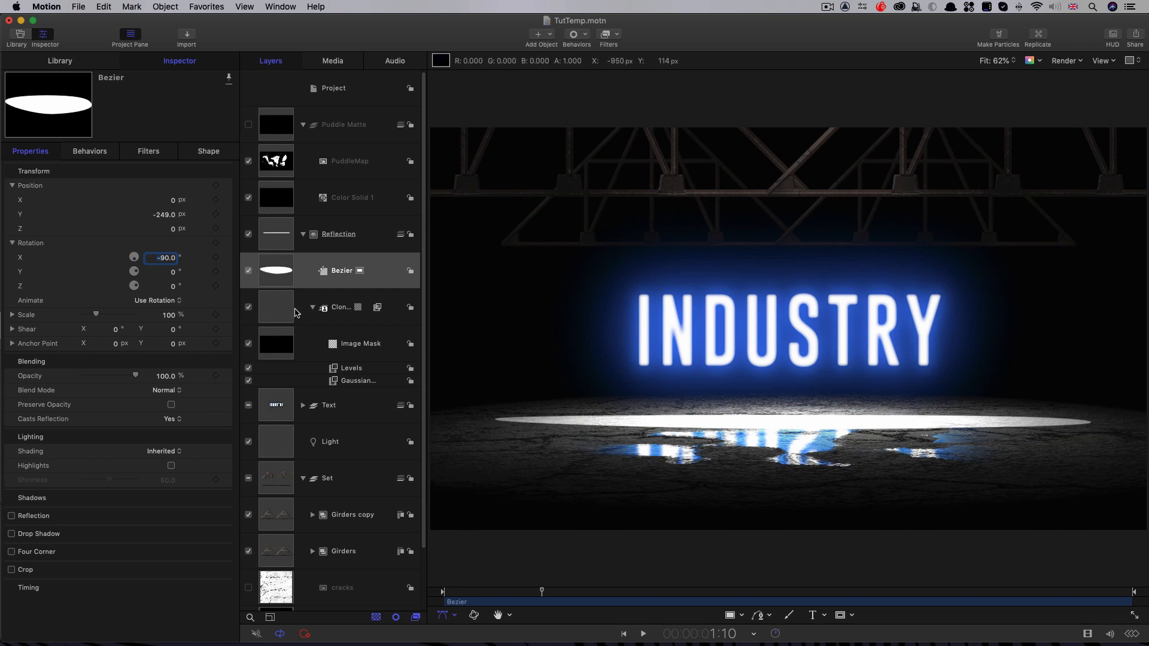
Step: Reshape the Bezier by pulling its front, back and side control points outward to cover the puddle area of the floor
key("super+slash")
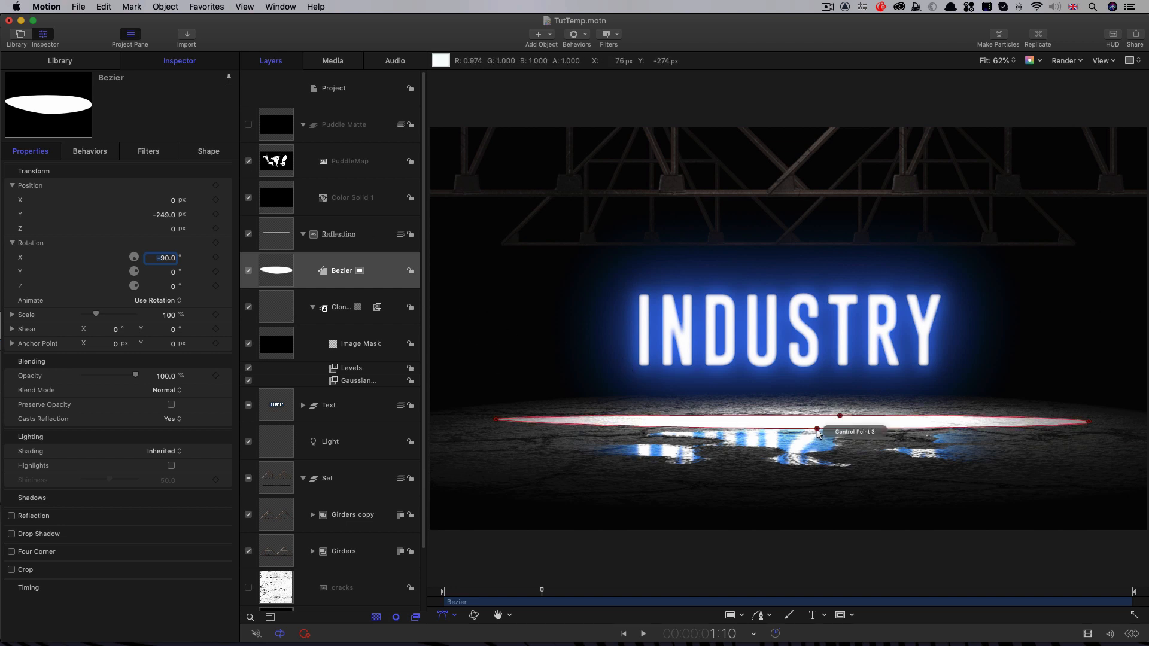
left_click_drag(817, 428, 774, 498)
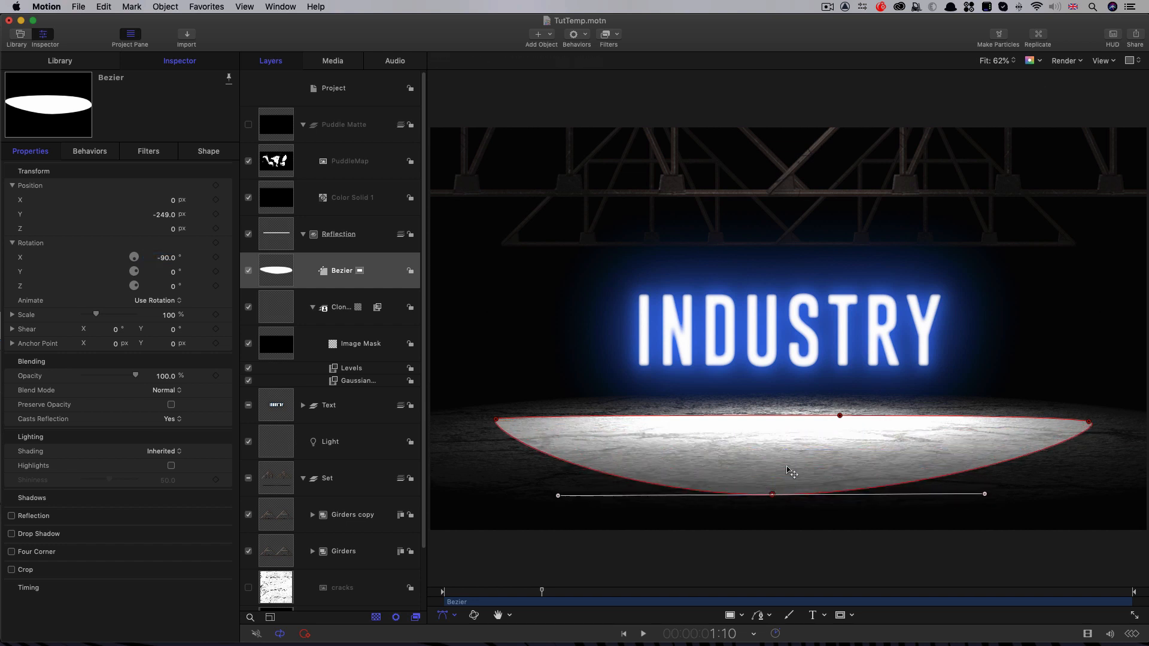
left_click(836, 414)
left_click_drag(833, 412, 813, 402)
left_click_drag(1063, 422, 1076, 417)
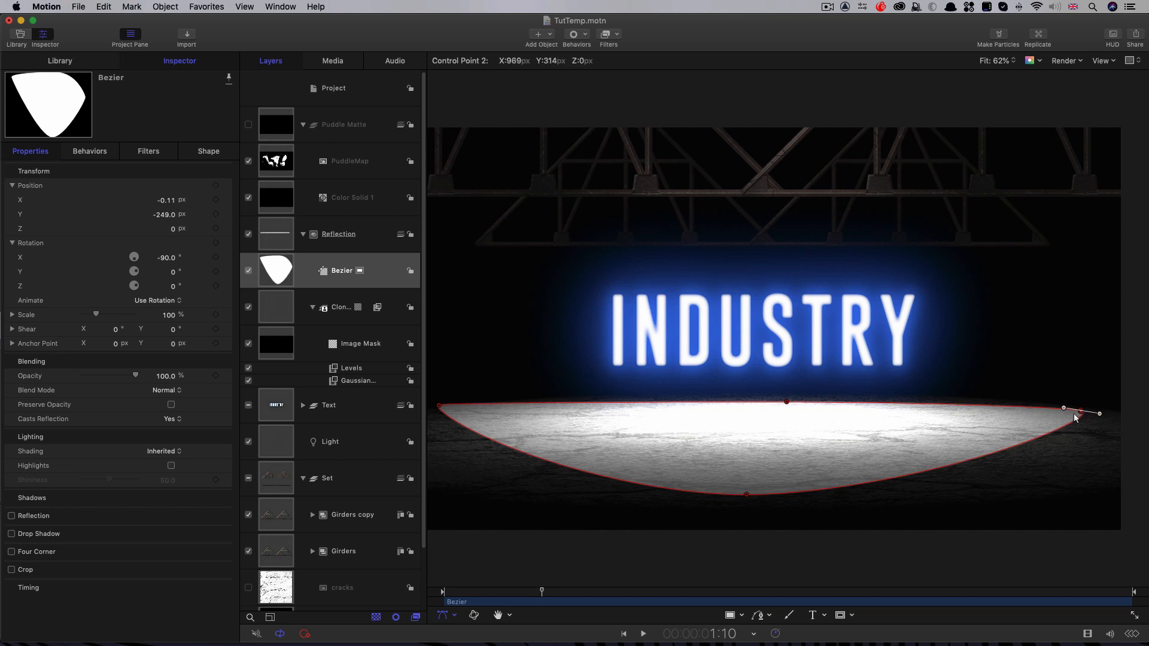
left_click(745, 496)
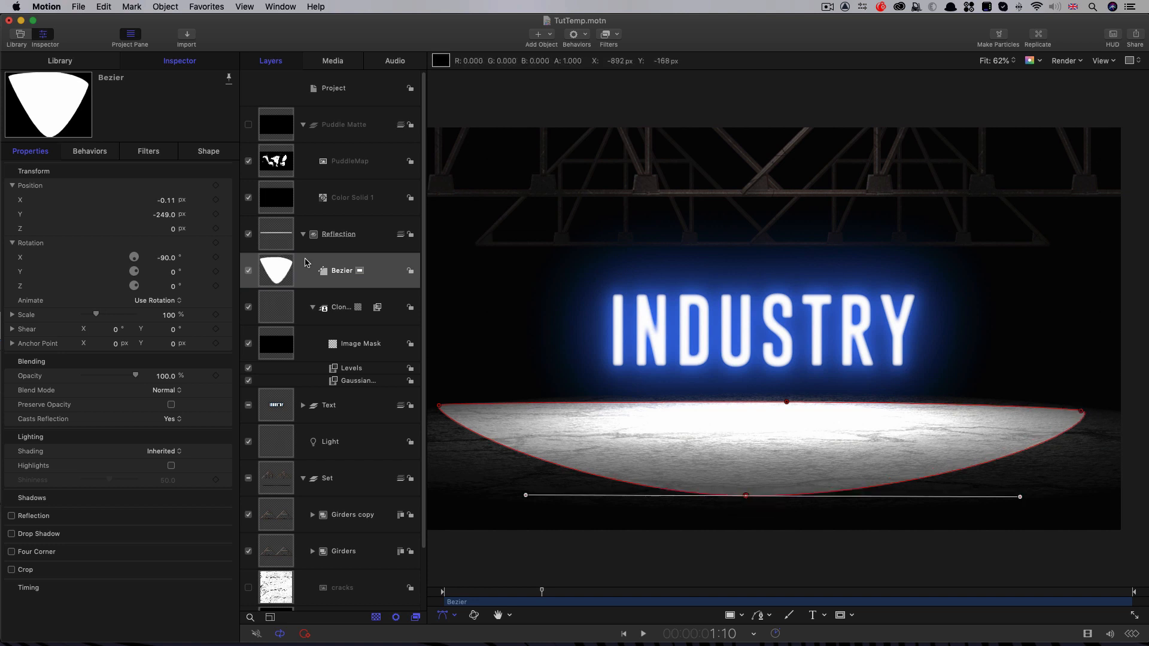
Step: Fill the Bezier shape with the blue sampled from the INDUSTRY text's glow and set its feather to about -177
left_click(207, 153)
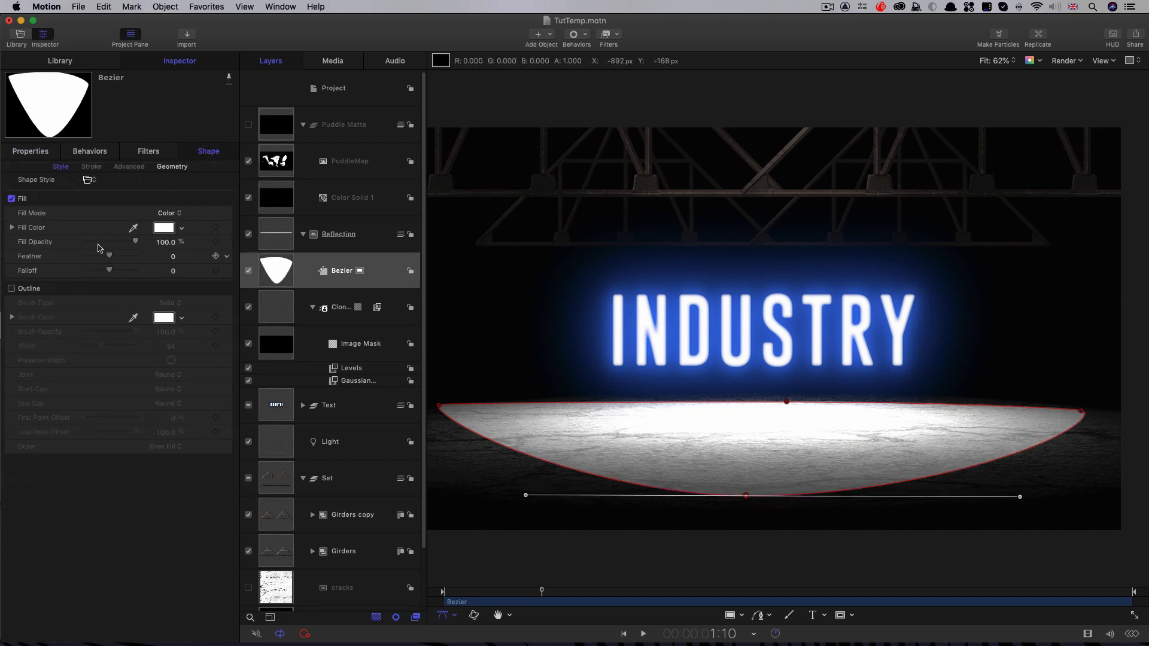
left_click(132, 228)
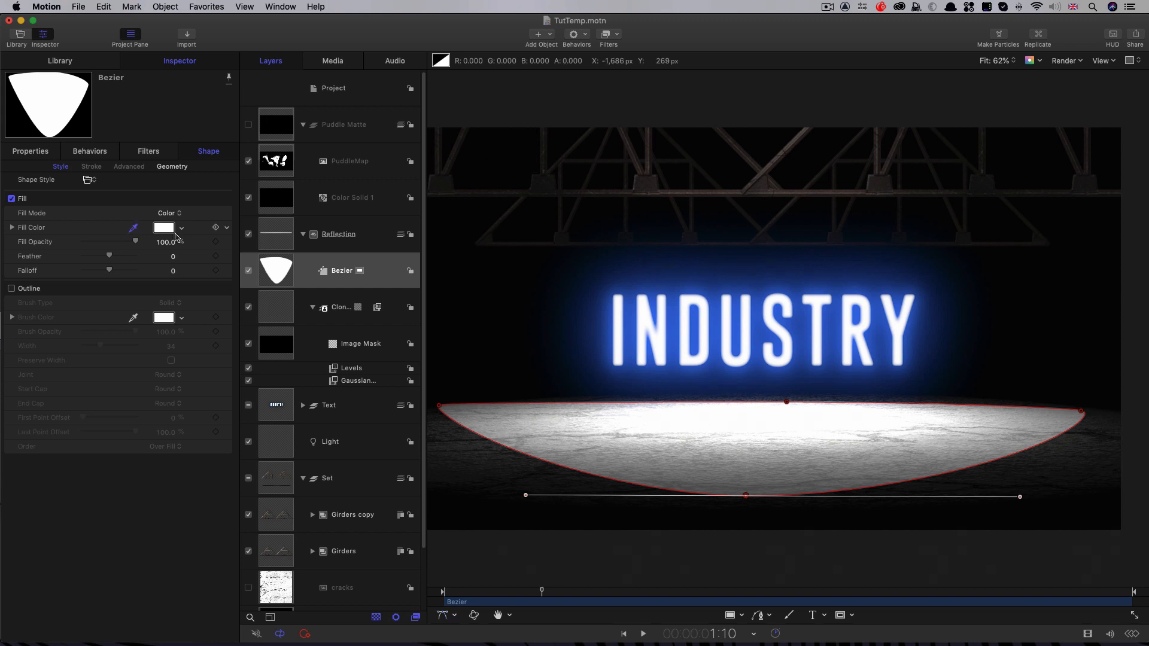
left_click(636, 322)
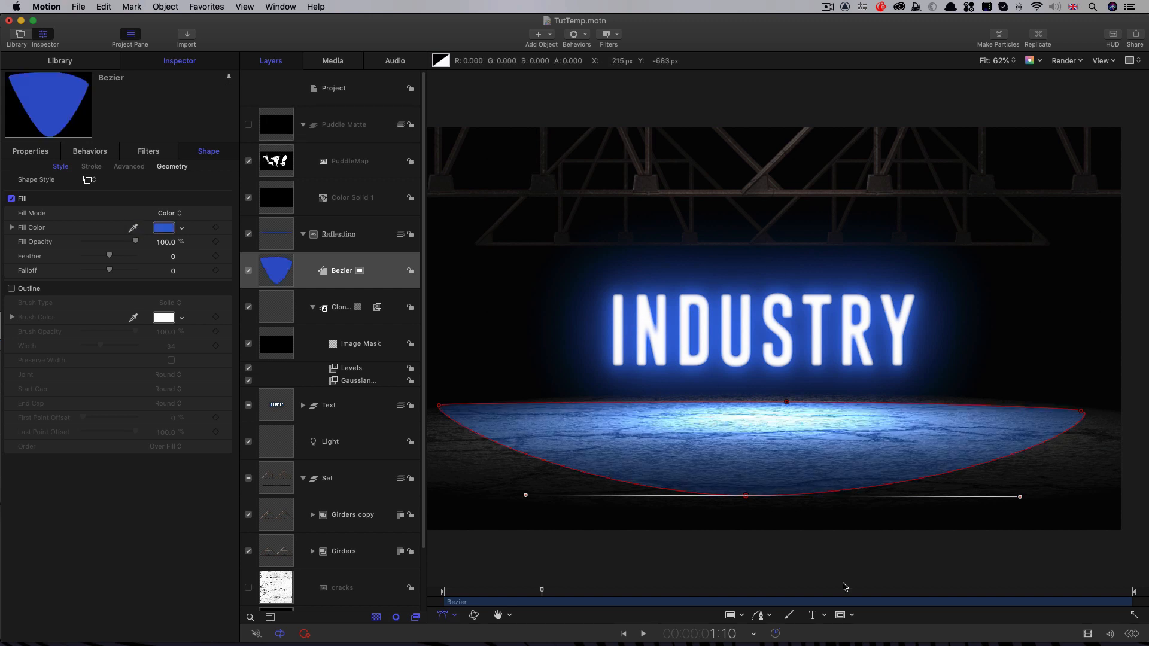
left_click_drag(172, 258, 66, 258)
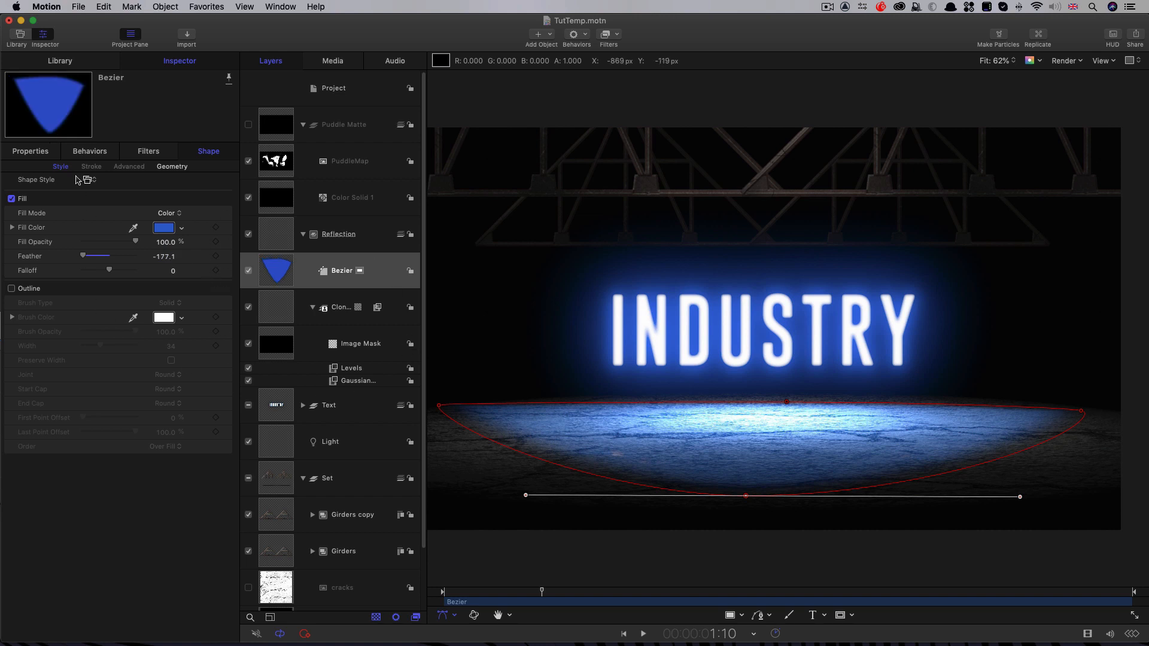
Step: Set the Bezier shape's blend mode to Screen
left_click(33, 151)
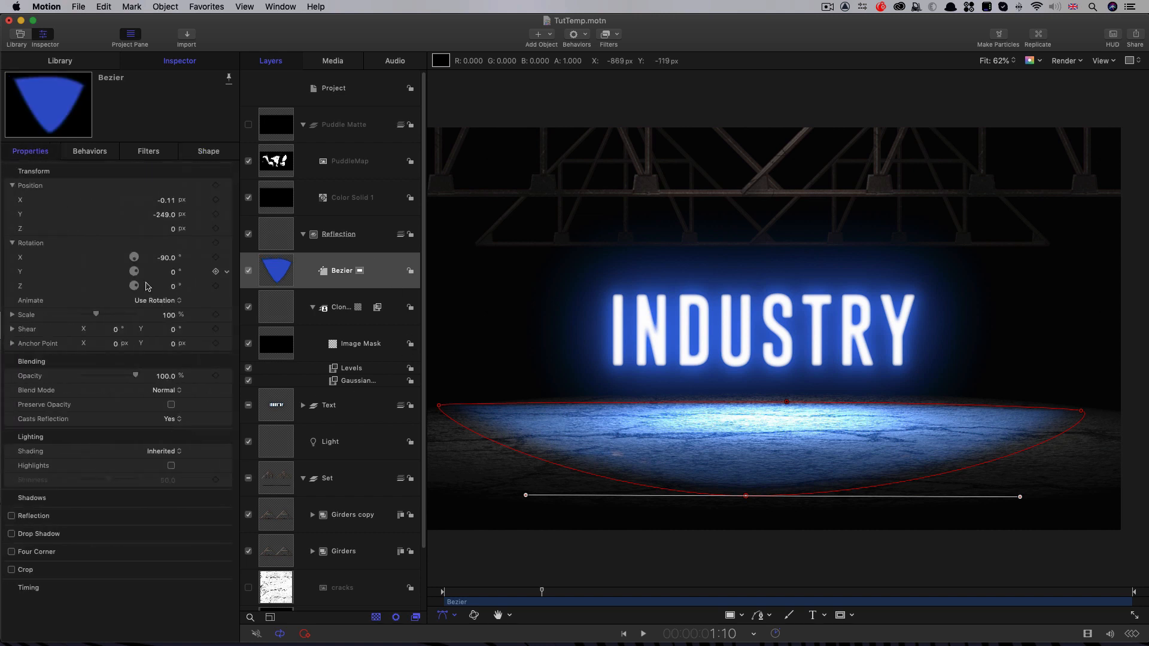
left_click(165, 393)
left_click(166, 491)
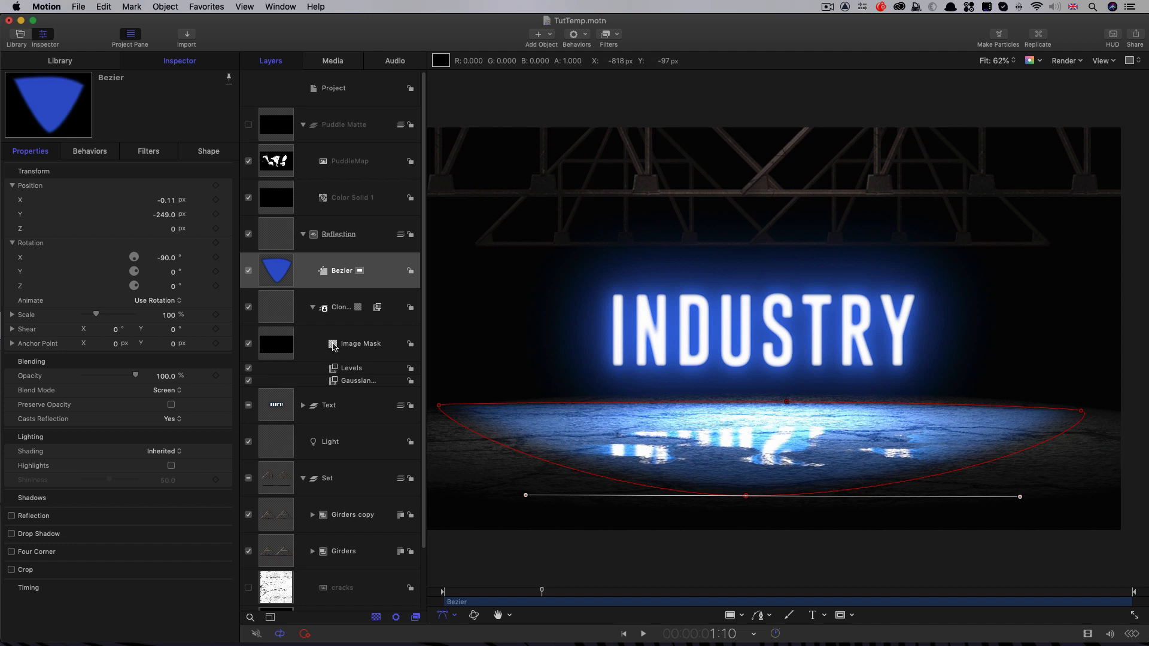
Step: Copy the clone layer's Image Mask onto the Bezier shape and toggle the shape's visibility to compare the puddles
left_click_drag(333, 348, 278, 275)
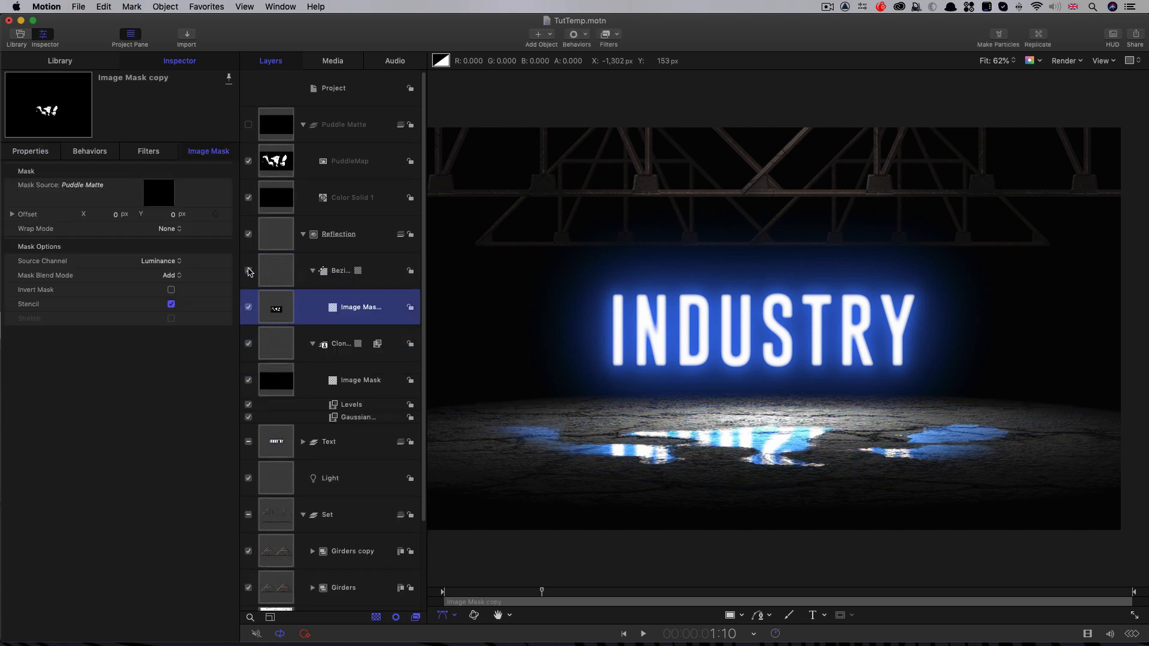
left_click(249, 270)
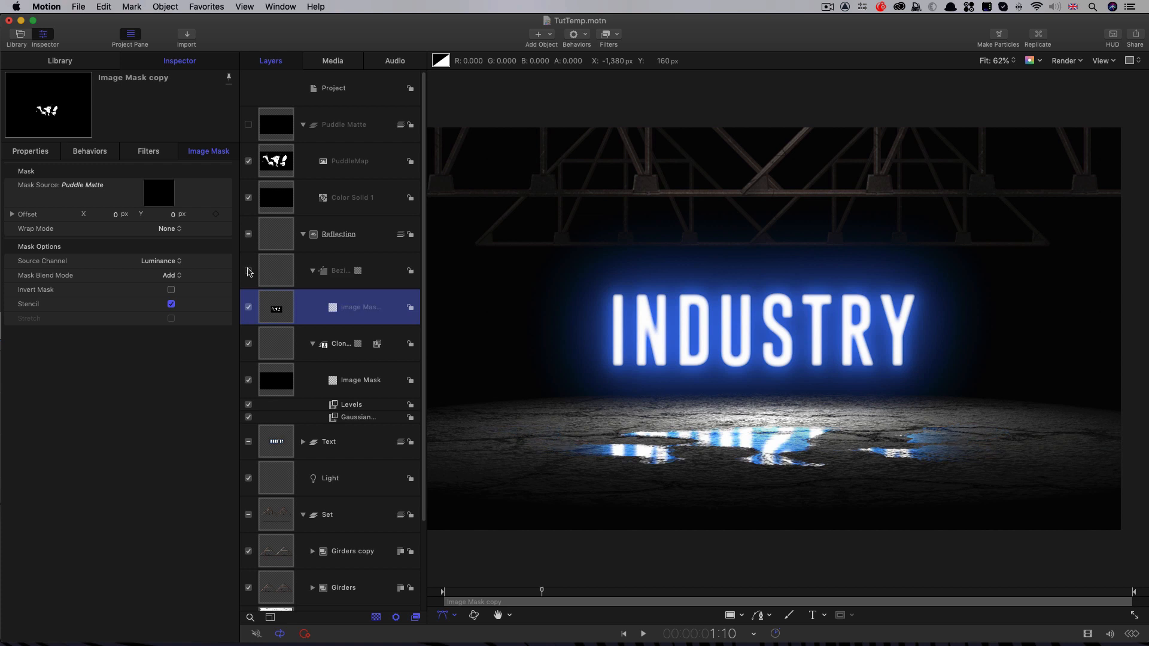
left_click(248, 270)
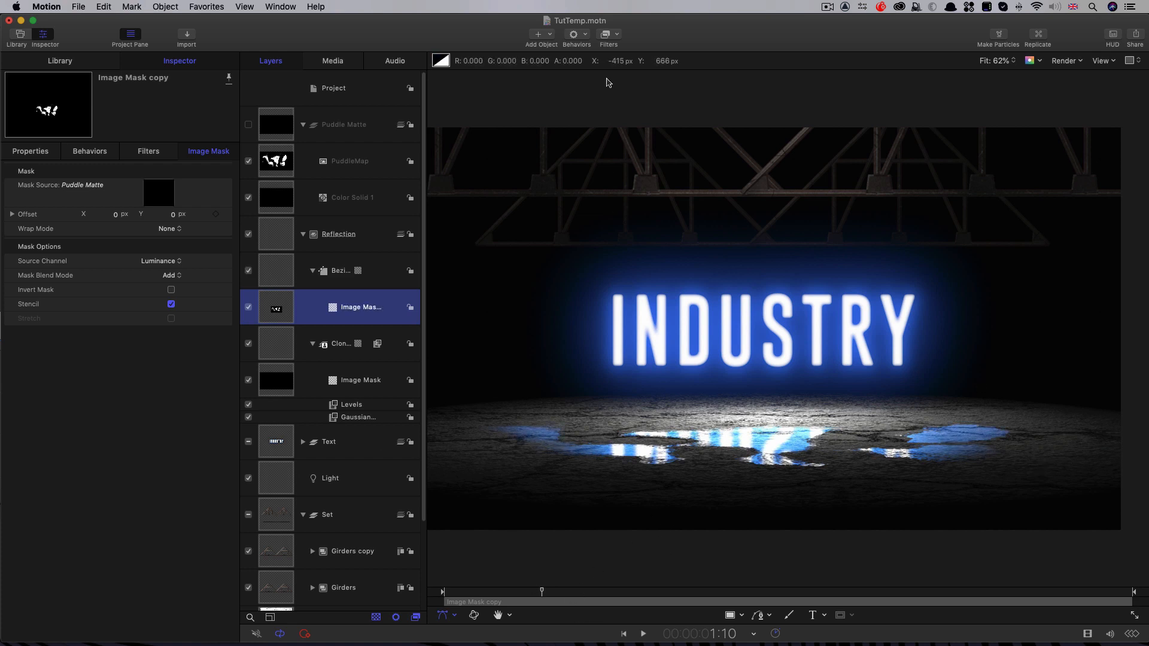
Step: Add a camera to the scene and set its angle of view to 55°
left_click(551, 36)
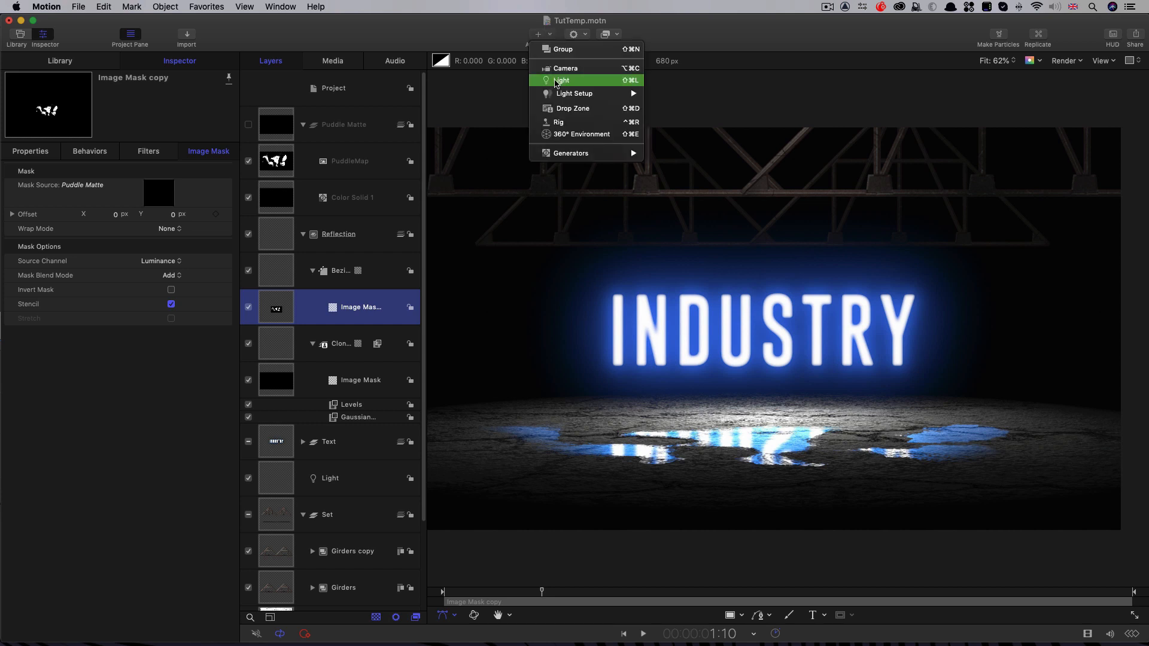
left_click(561, 70)
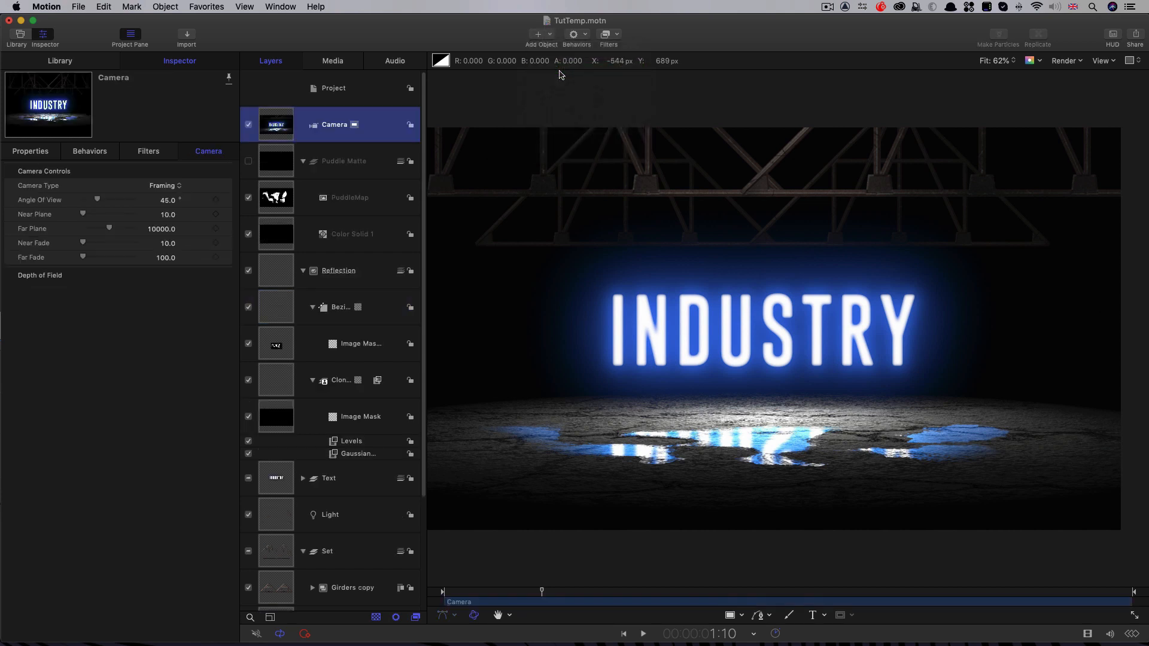
left_click(168, 199)
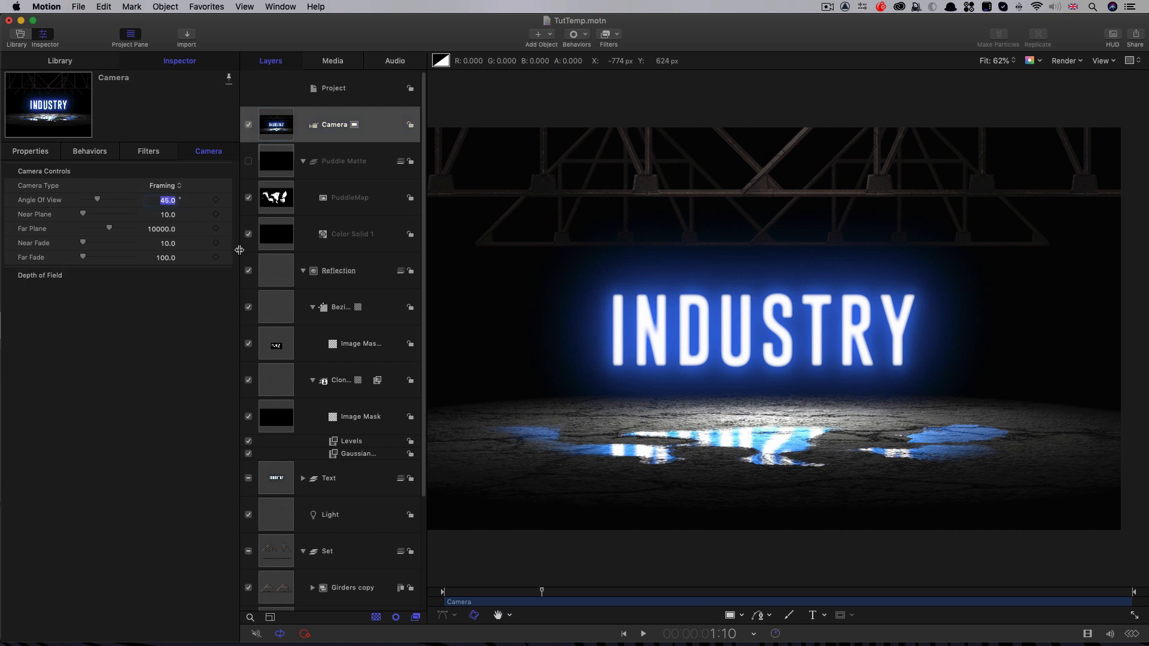
type("55")
key("Return")
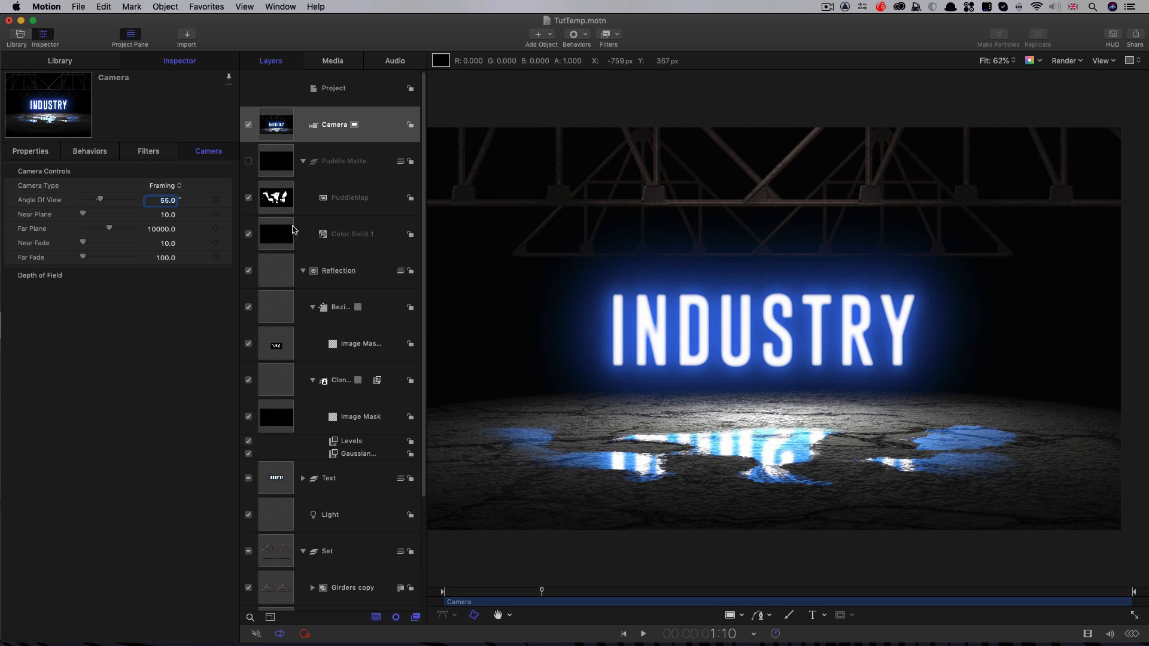
Step: Position the camera at X -360, Y -60 and Z -320 px
left_click(31, 152)
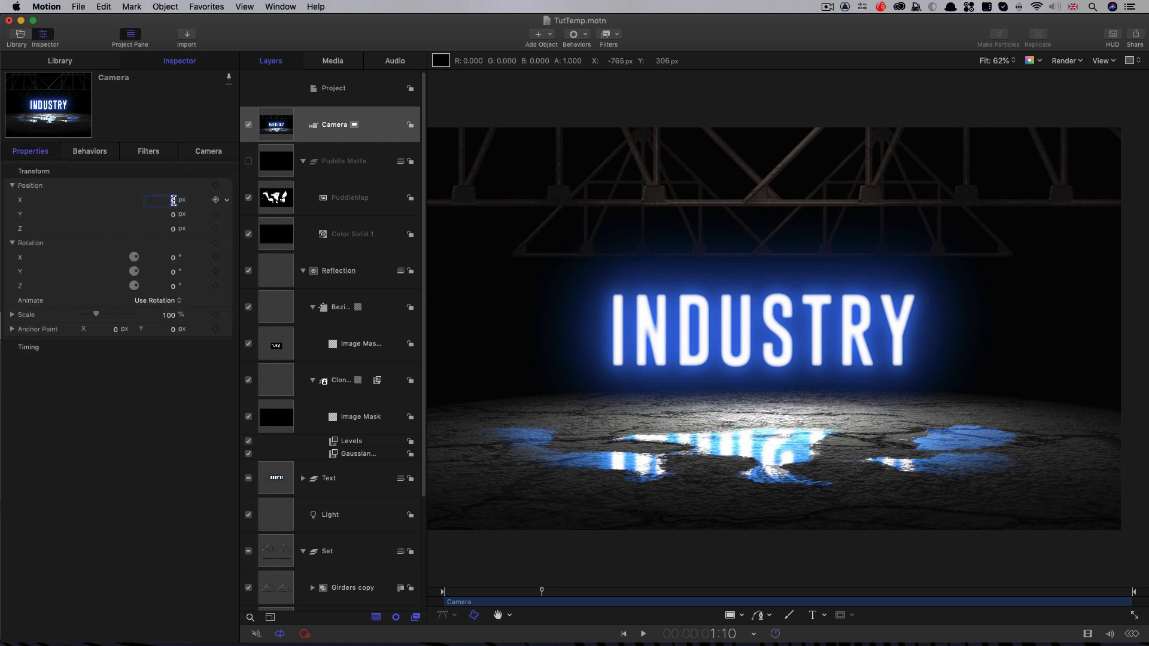
type("-360")
key("Return")
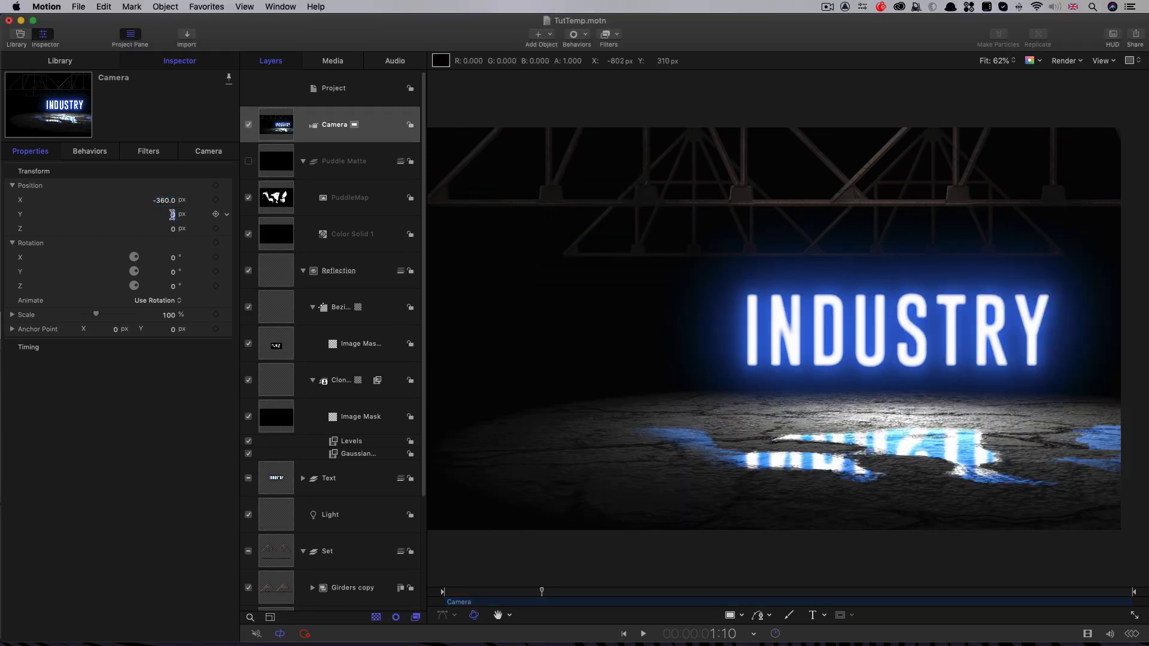
left_click(174, 214)
type("-60")
key("Return")
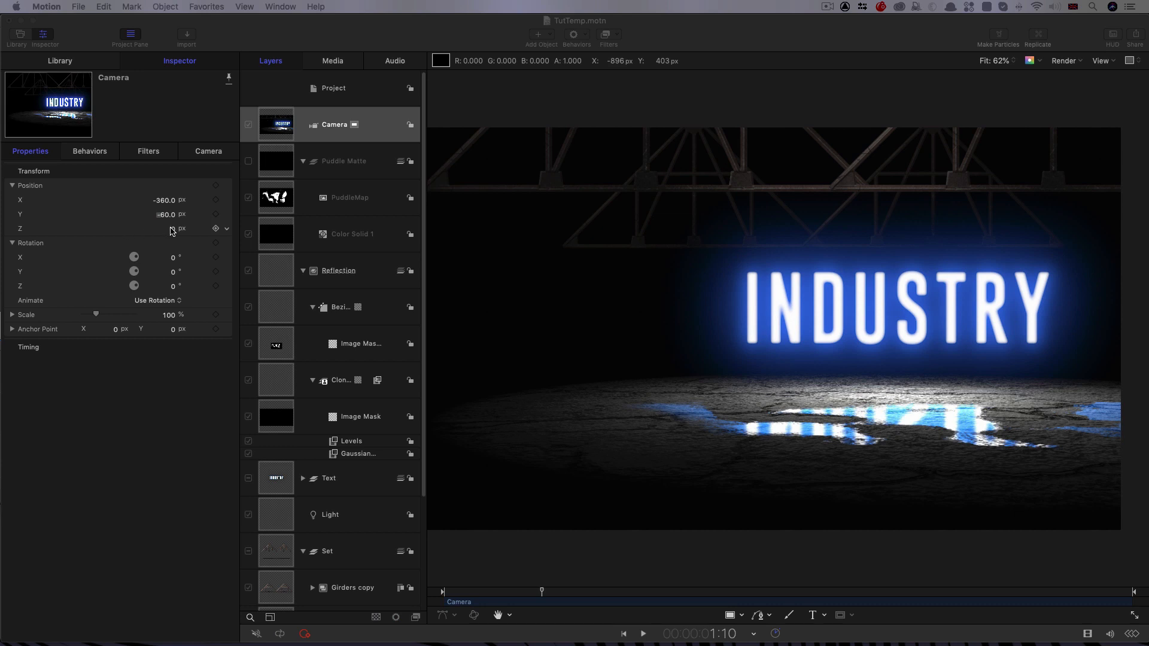
left_click(172, 230)
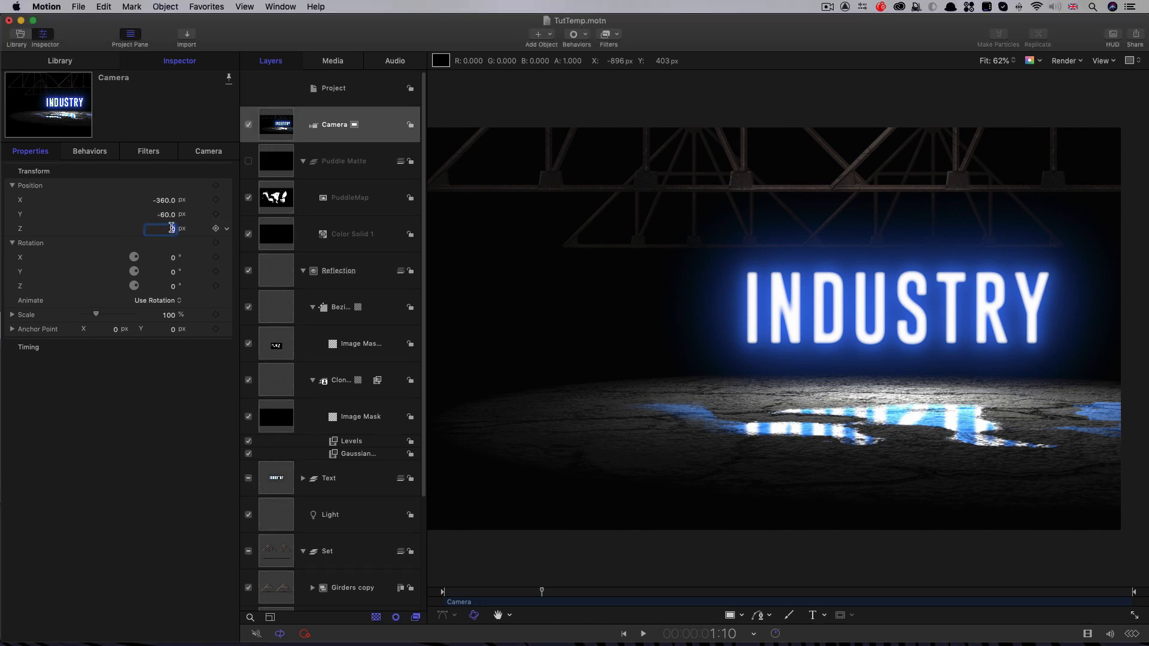
type("-320")
key("Return")
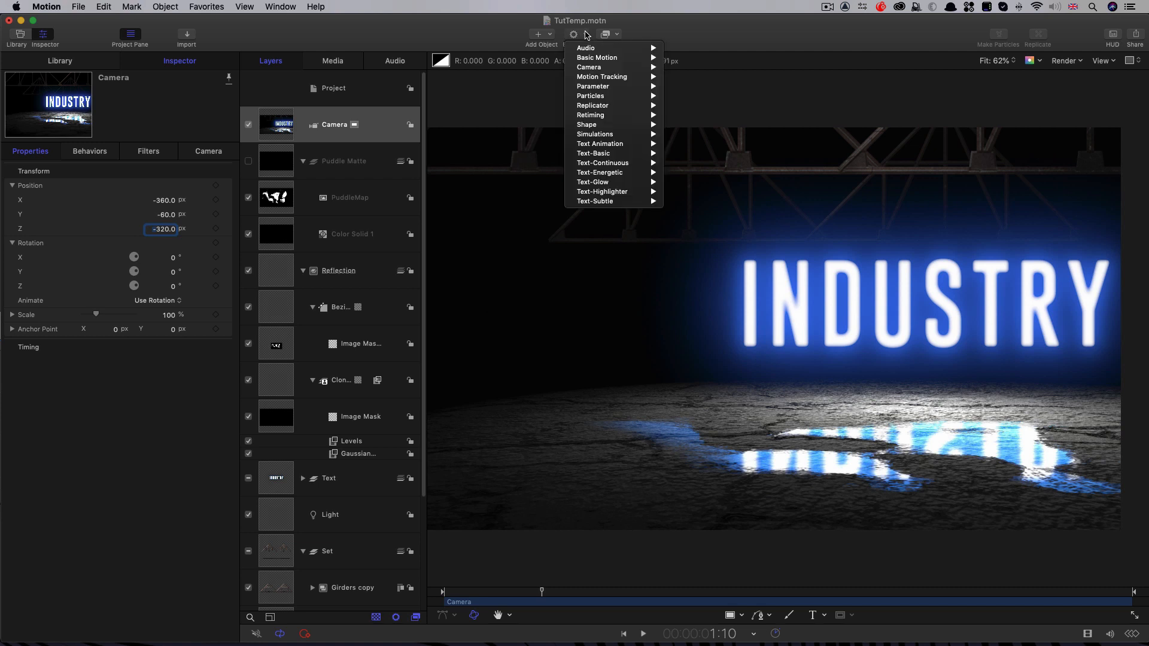
Step: Add a Throw behavior to the camera with an X velocity of 50 and play back the camera move
left_click(587, 35)
mouse_move(586, 57)
left_click(694, 137)
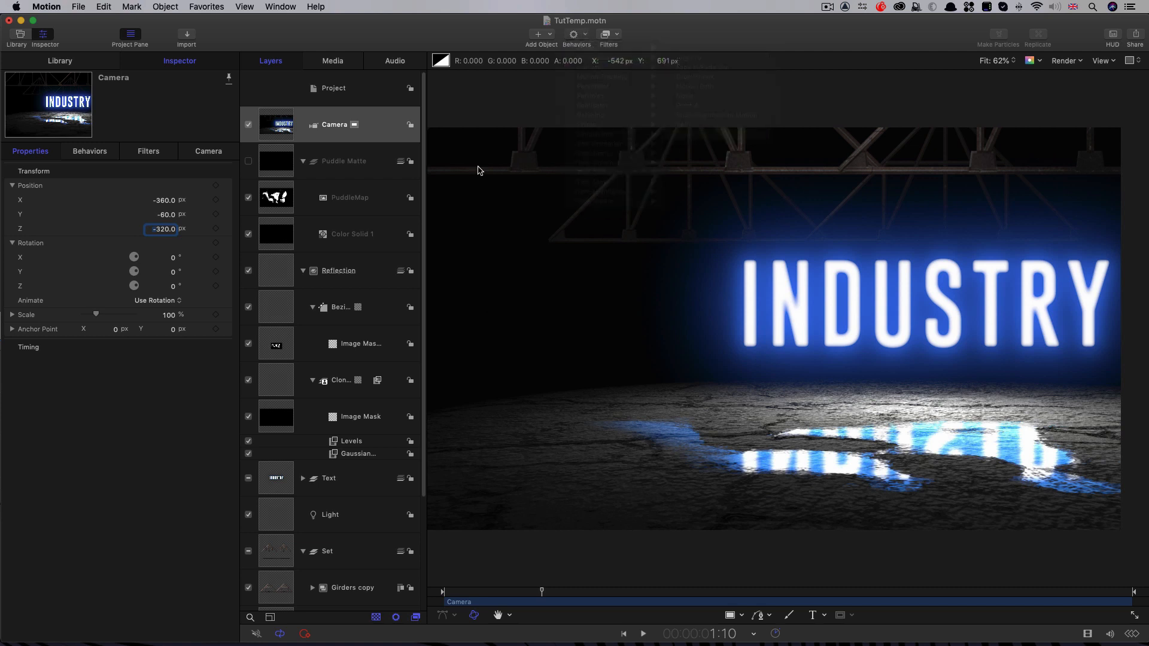
left_click(13, 200)
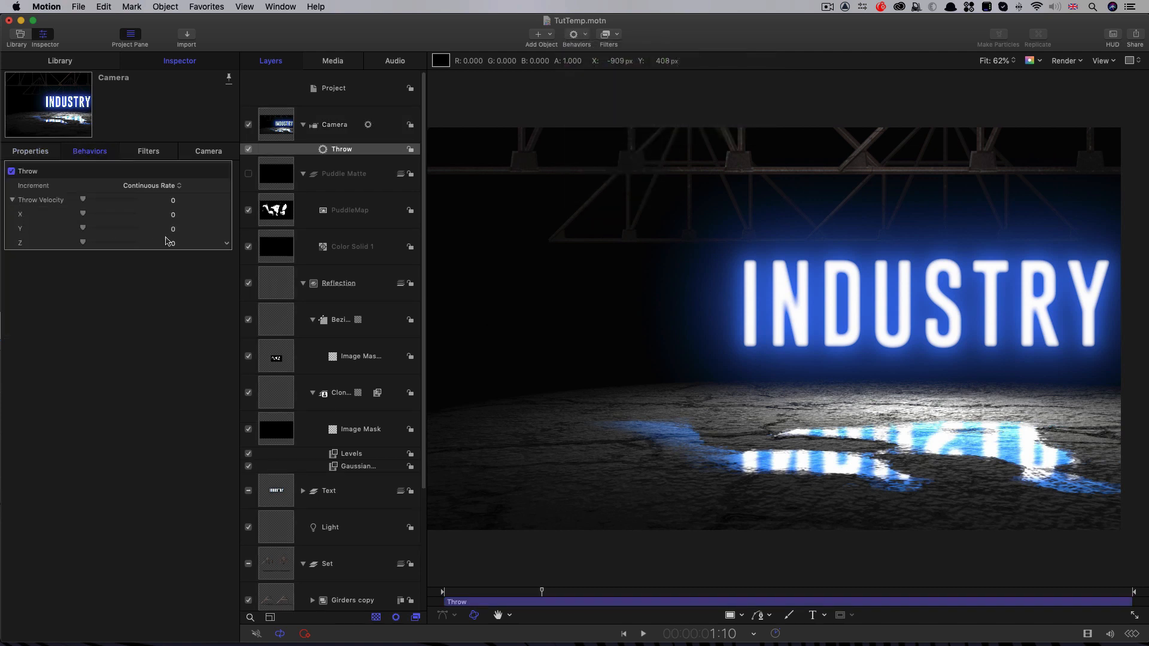
left_click(173, 215)
type("50")
key("Return")
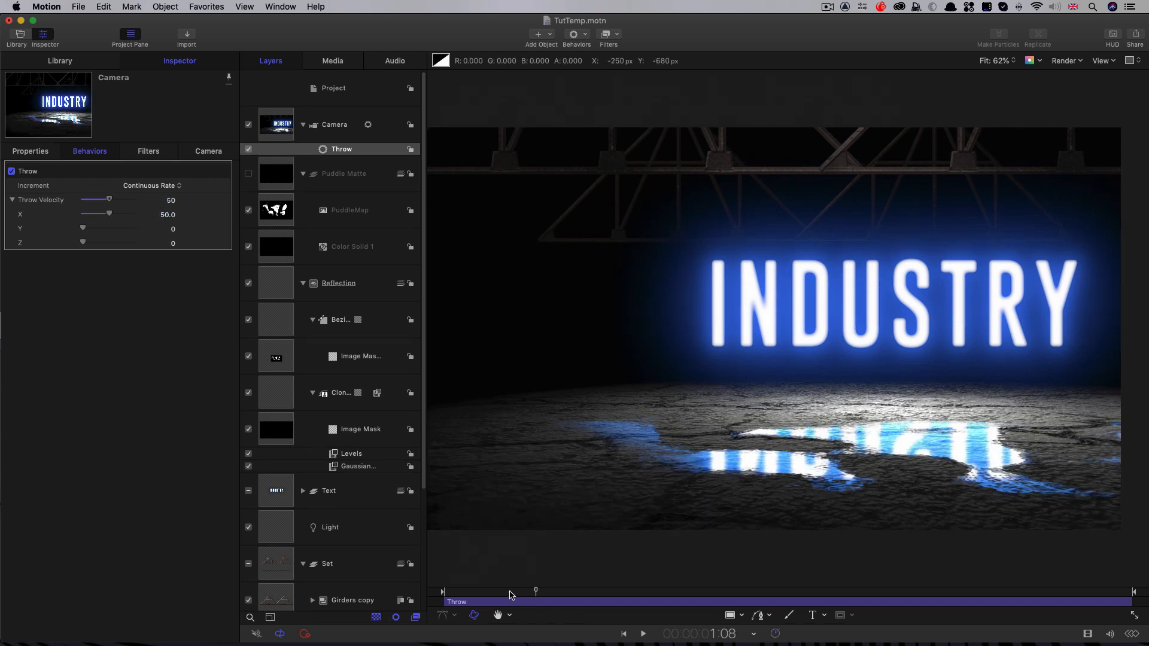
key("space")
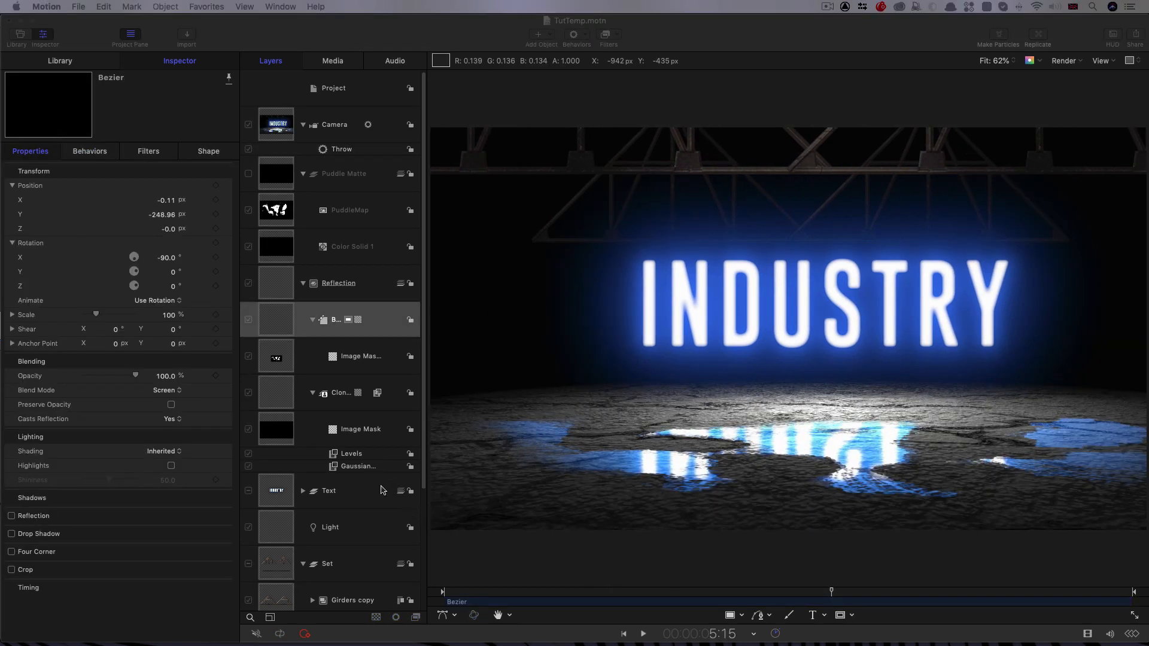
Step: Tint the scene's point light blue by lowering its color to red 0.48 and green 0.68
left_click(278, 534)
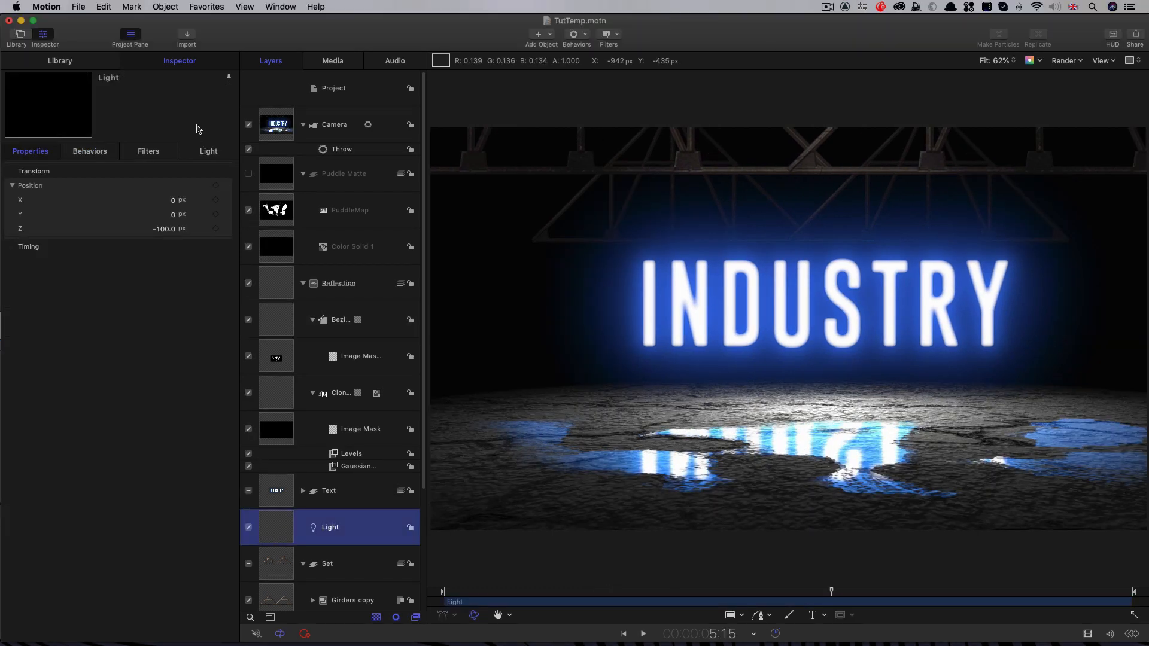
left_click(209, 152)
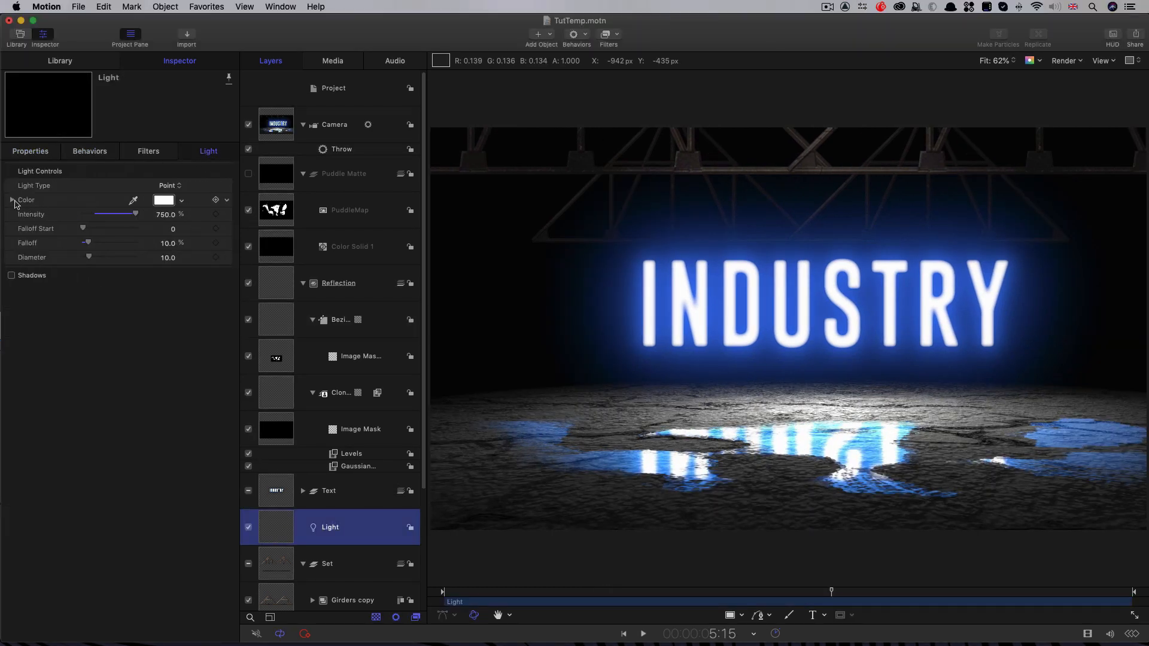
left_click(12, 202)
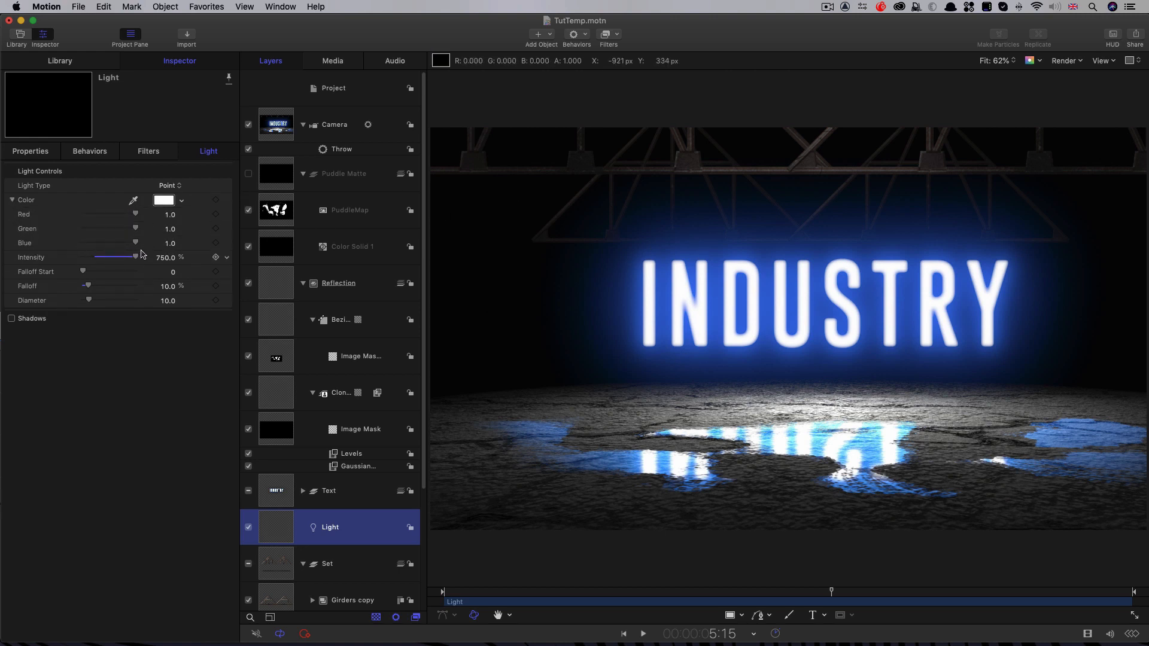
mouse_move(134, 216)
left_mouse_down()
mouse_move(118, 220)
mouse_move(134, 232)
mouse_move(124, 230)
left_mouse_up()
left_click_drag(120, 213, 119, 230)
left_click_drag(110, 214, 108, 215)
Step: Add a Sequence Text behavior to the original INDUSTRY text layer inside the Text group
left_click(302, 492)
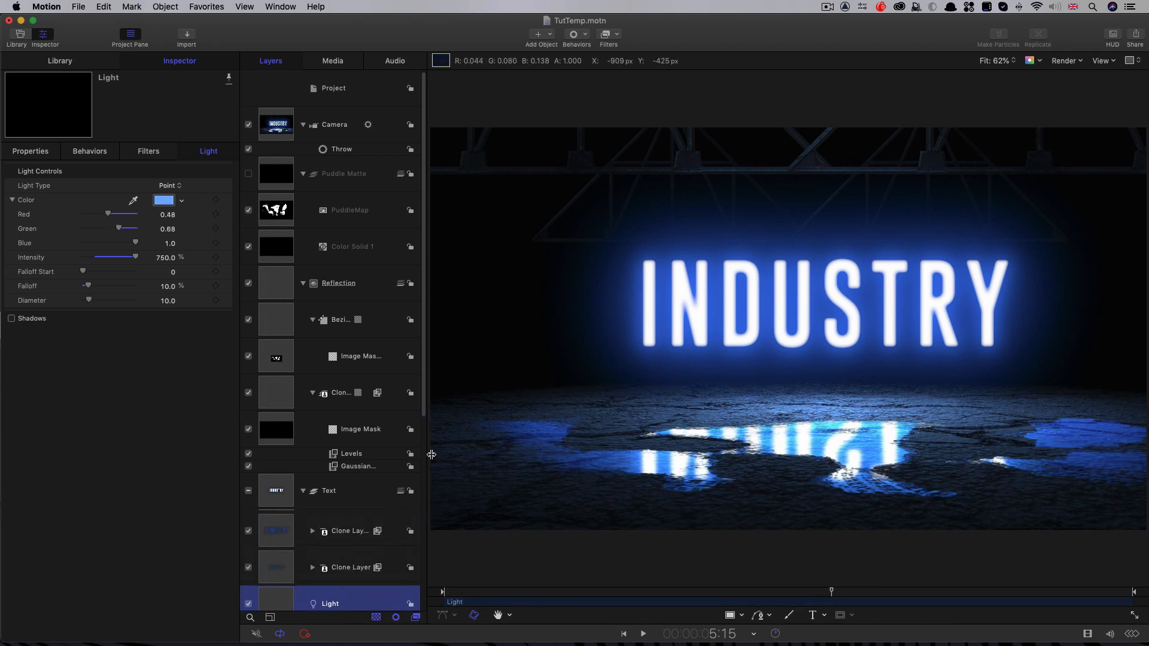
scroll(424, 417, "down", 1)
scroll(423, 418, "down", 10)
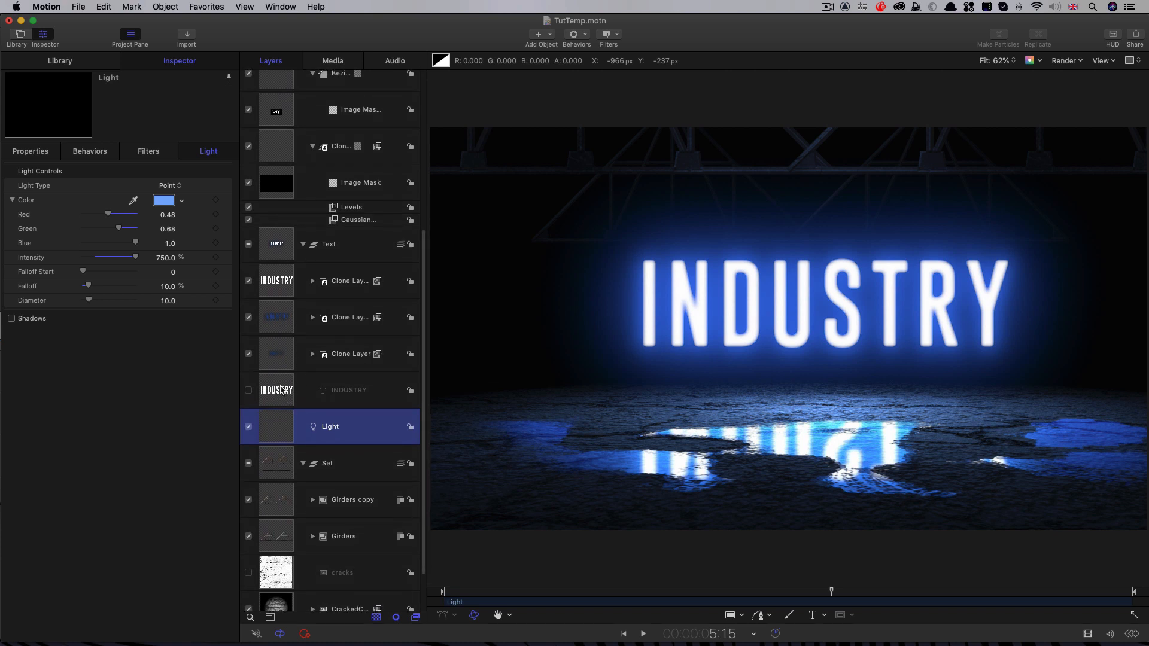
left_click(283, 391)
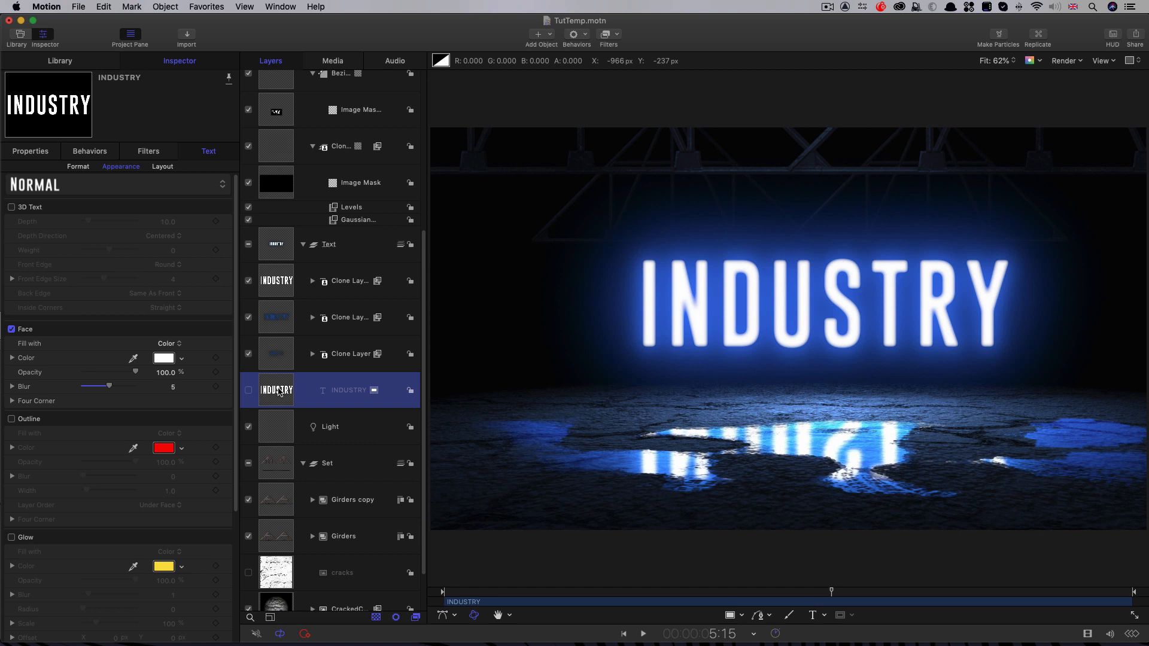
left_click(586, 39)
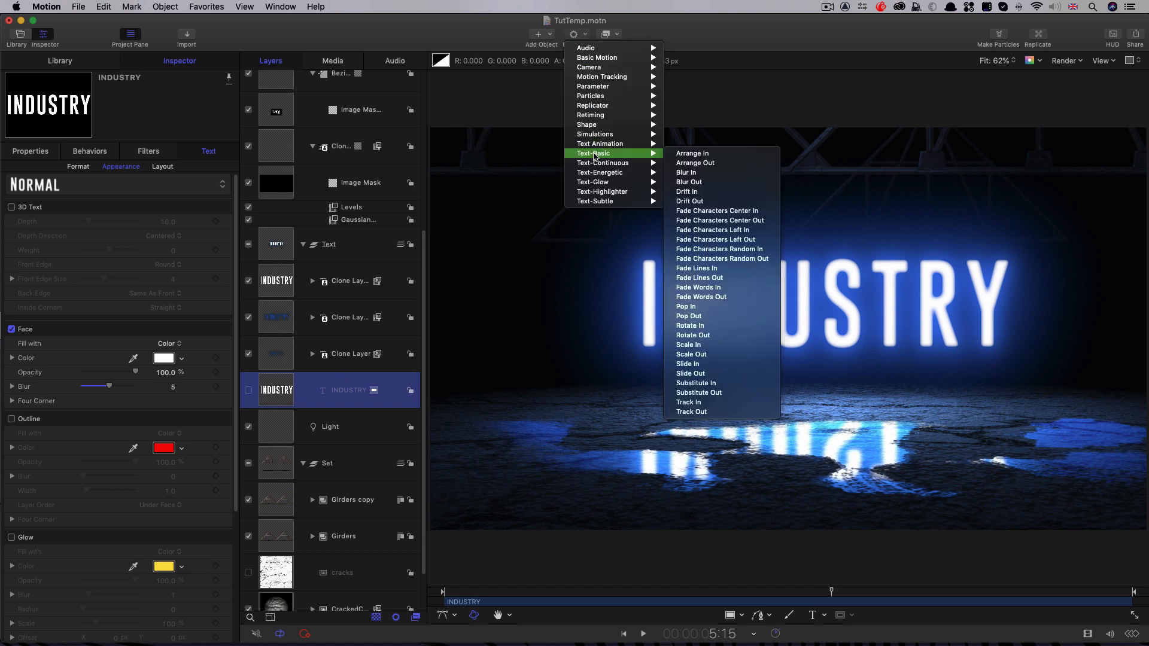
mouse_move(629, 143)
left_click(704, 154)
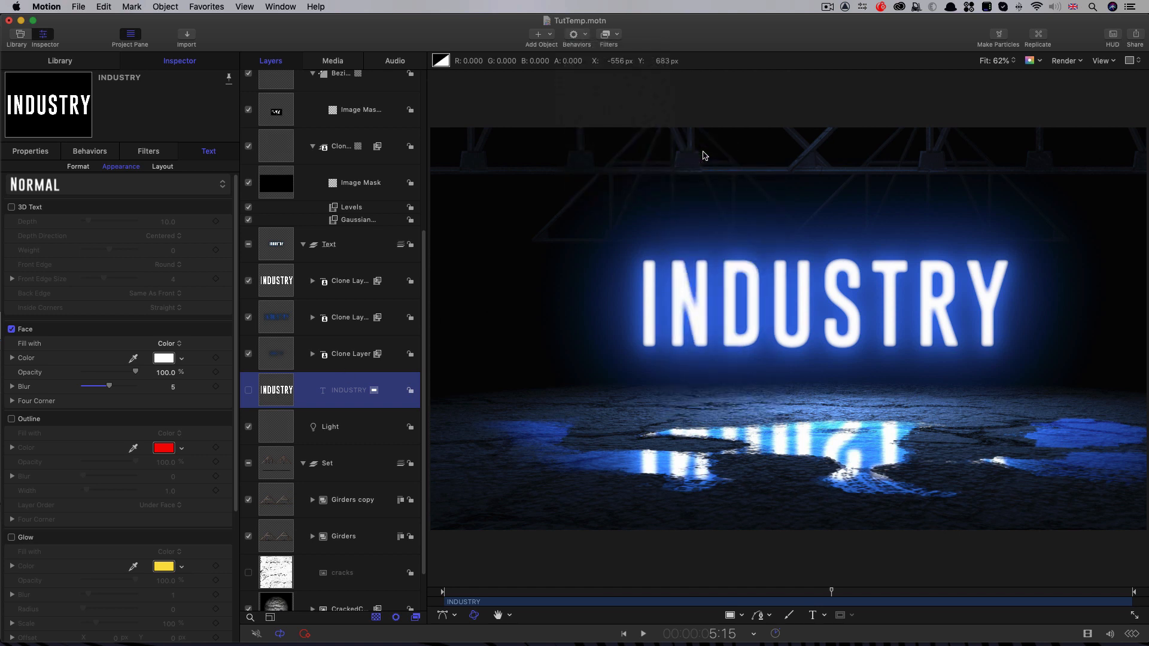
Step: Add the Opacity format parameter to the Sequence Text behavior, with opacity at 0%
left_click(109, 189)
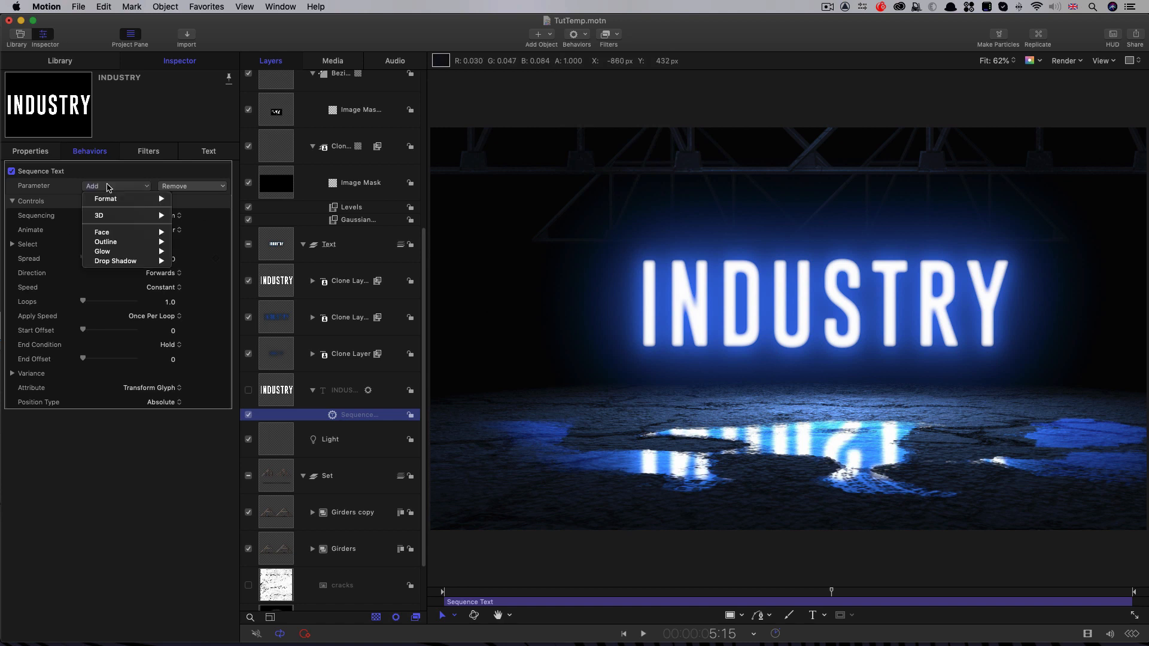
mouse_move(138, 199)
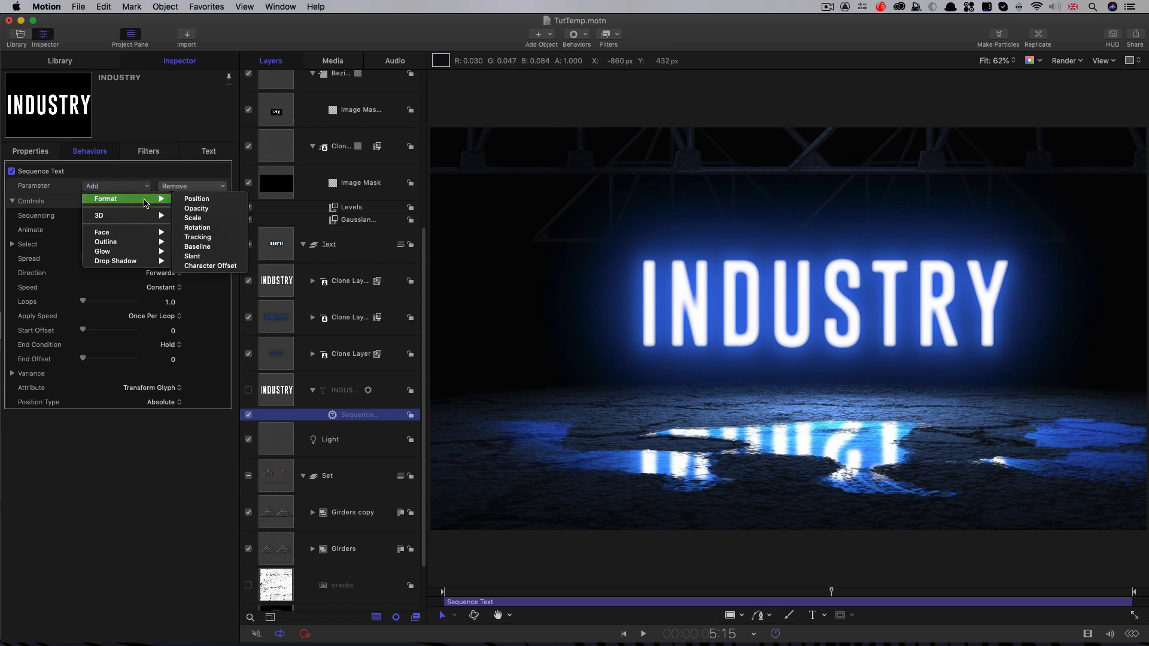
left_click(207, 209)
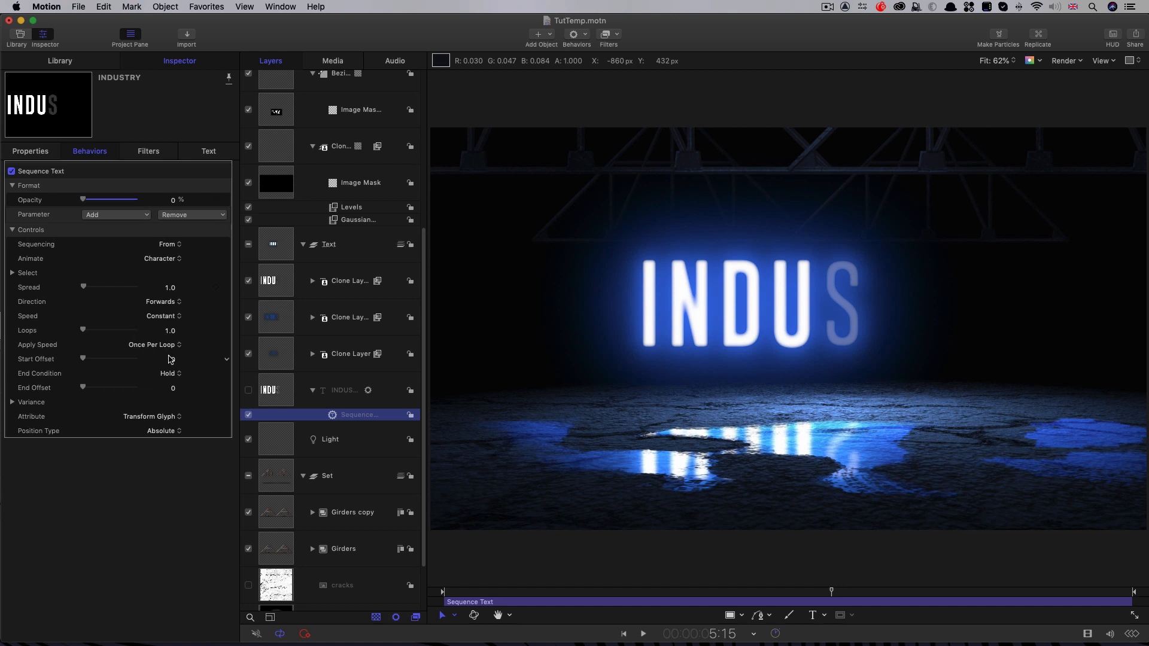
Step: Set the Sequence Text behavior's loops to 2, trim it to end at frame 12 and scrub through the result
left_click(170, 333)
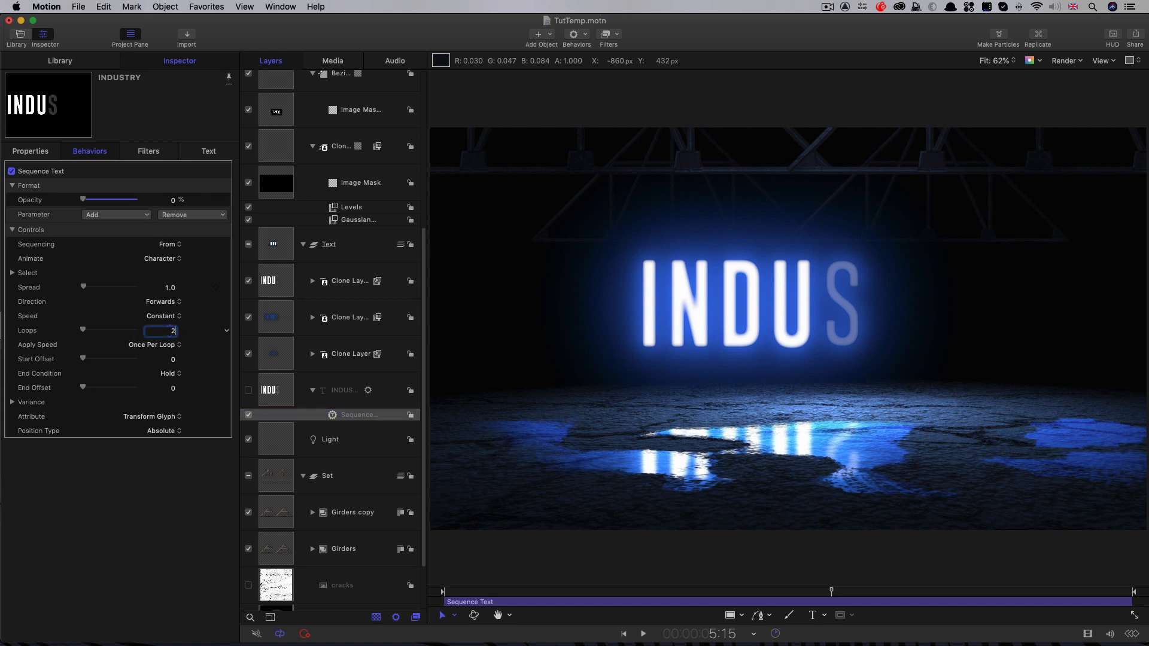
key("Return")
mouse_move(476, 592)
left_mouse_down()
mouse_move(457, 593)
mouse_move(479, 594)
left_mouse_up()
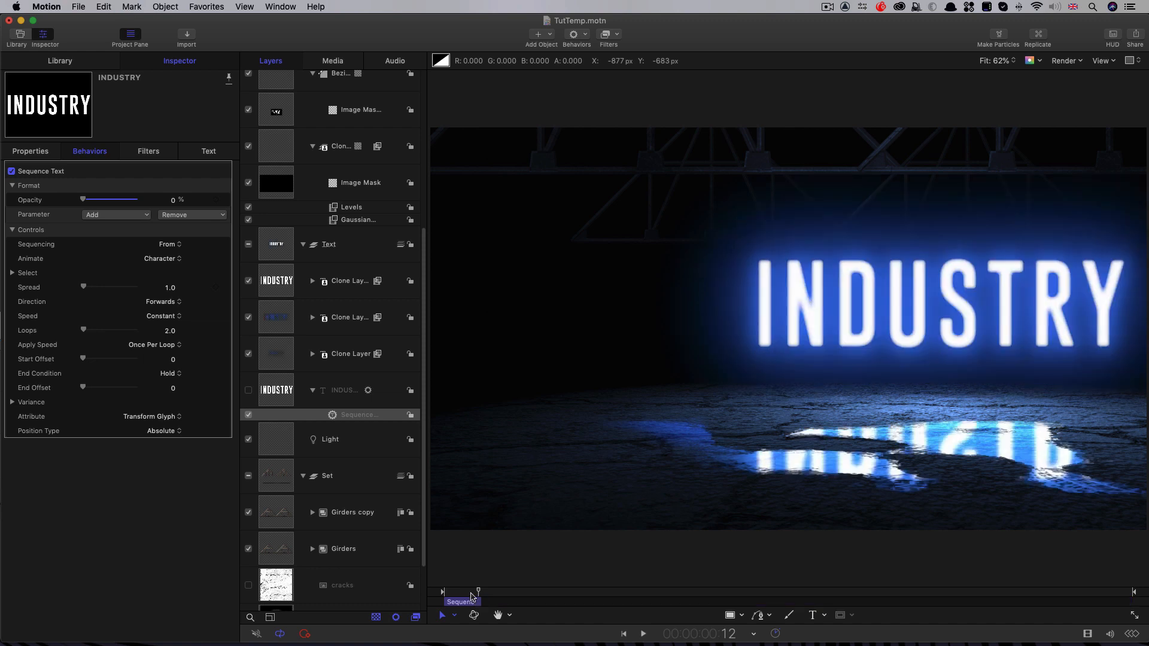
left_click_drag(471, 594, 467, 594)
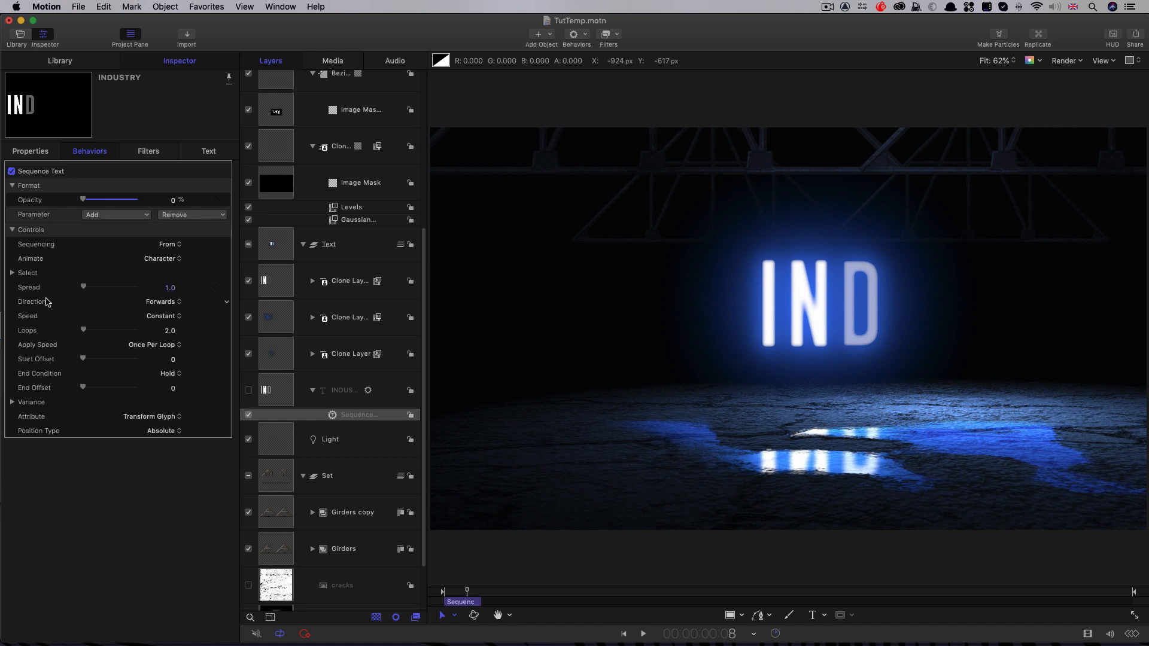
Step: Change the Sequence Text direction to Random and play back the flickering text from the start
left_click(163, 303)
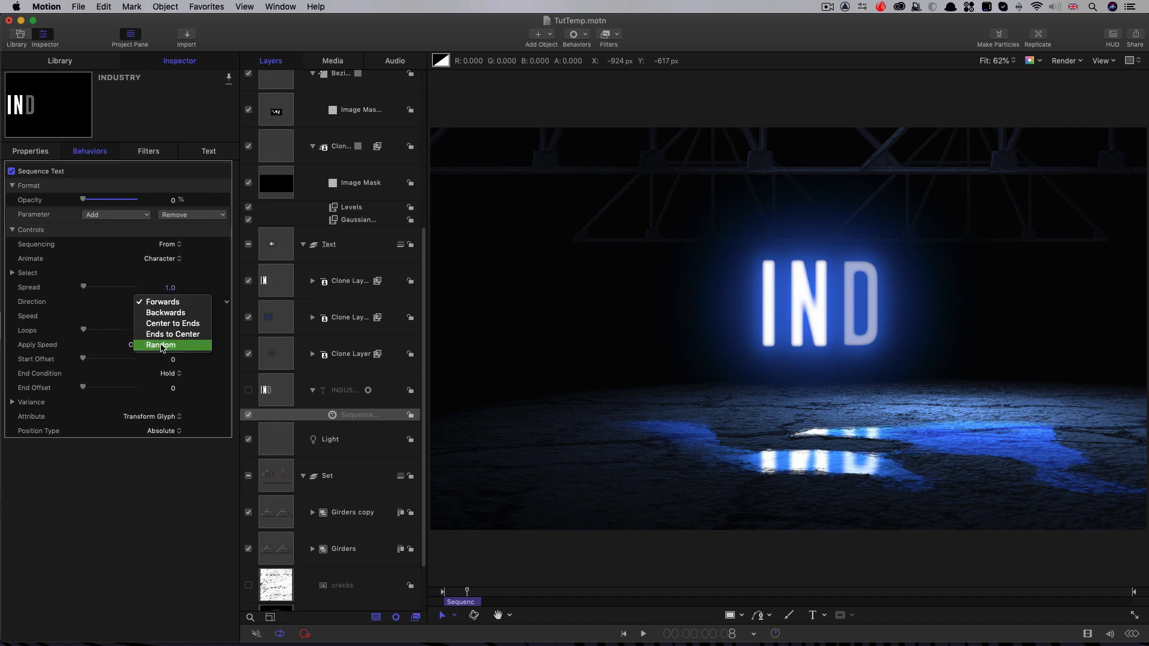
key("Return")
key("space")
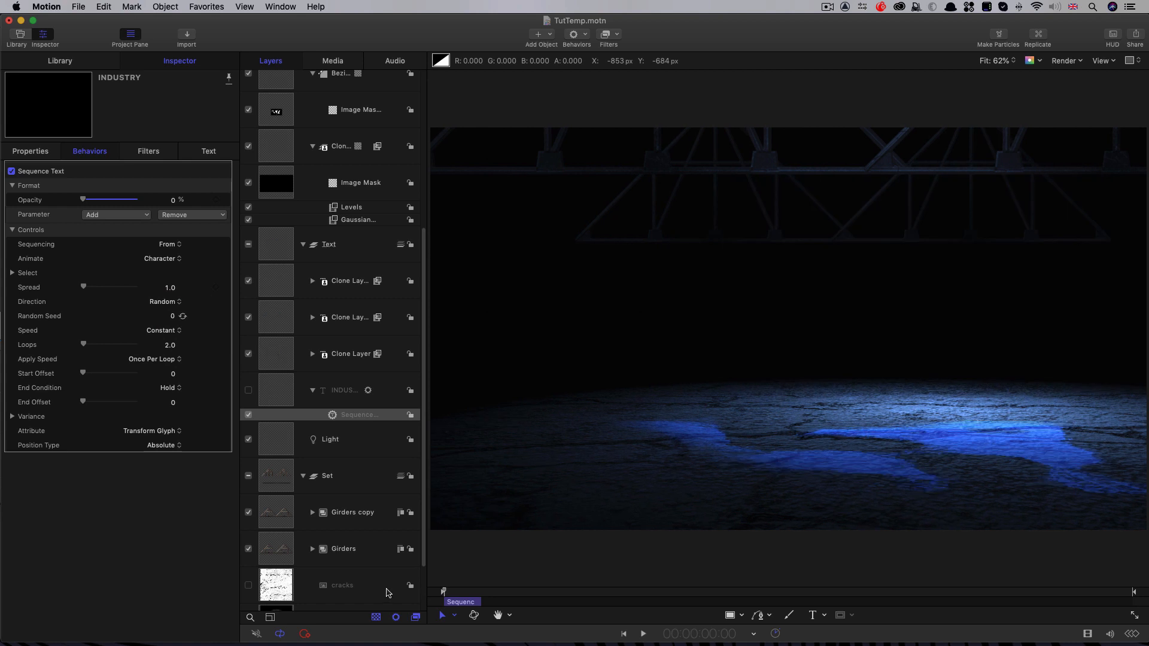
key("space")
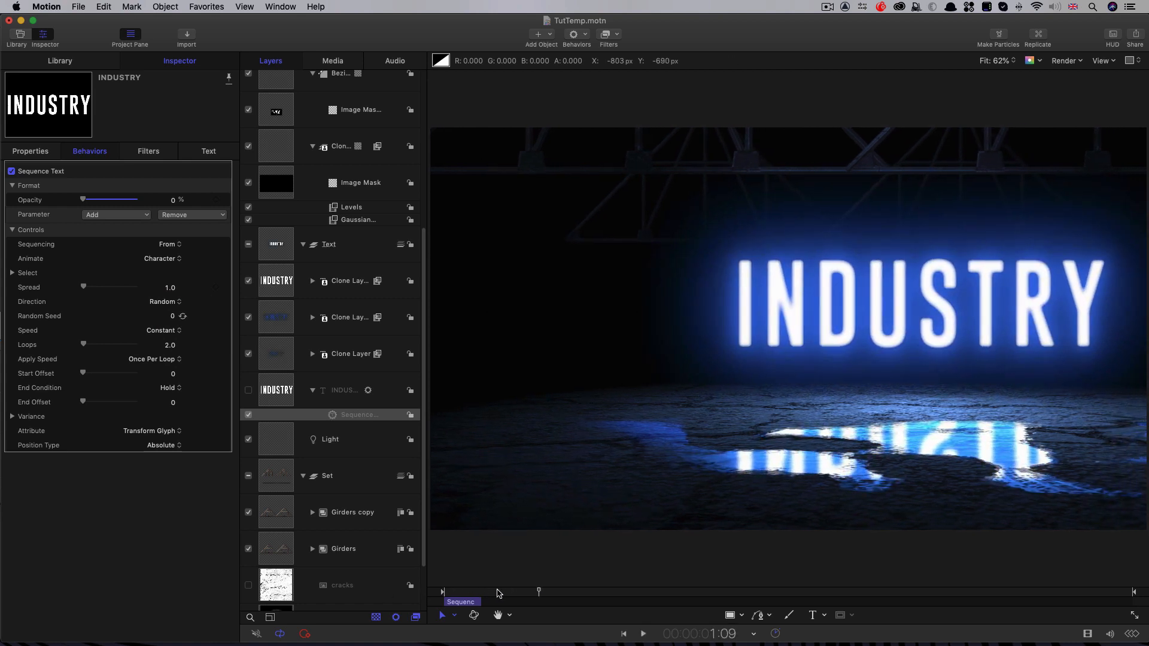
Step: Duplicate the Sequence Text behavior and move the copy to the end of the timeline, checking it at 9:18
scroll(327, 491, "up", 3)
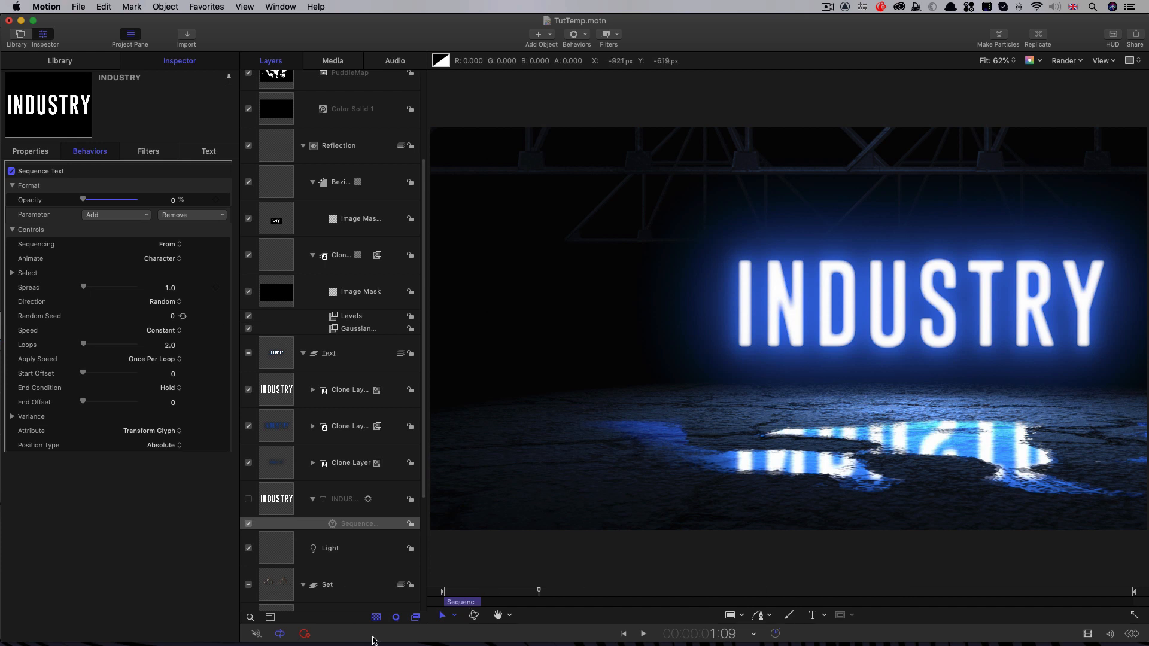
right_click(345, 525)
left_click(383, 537)
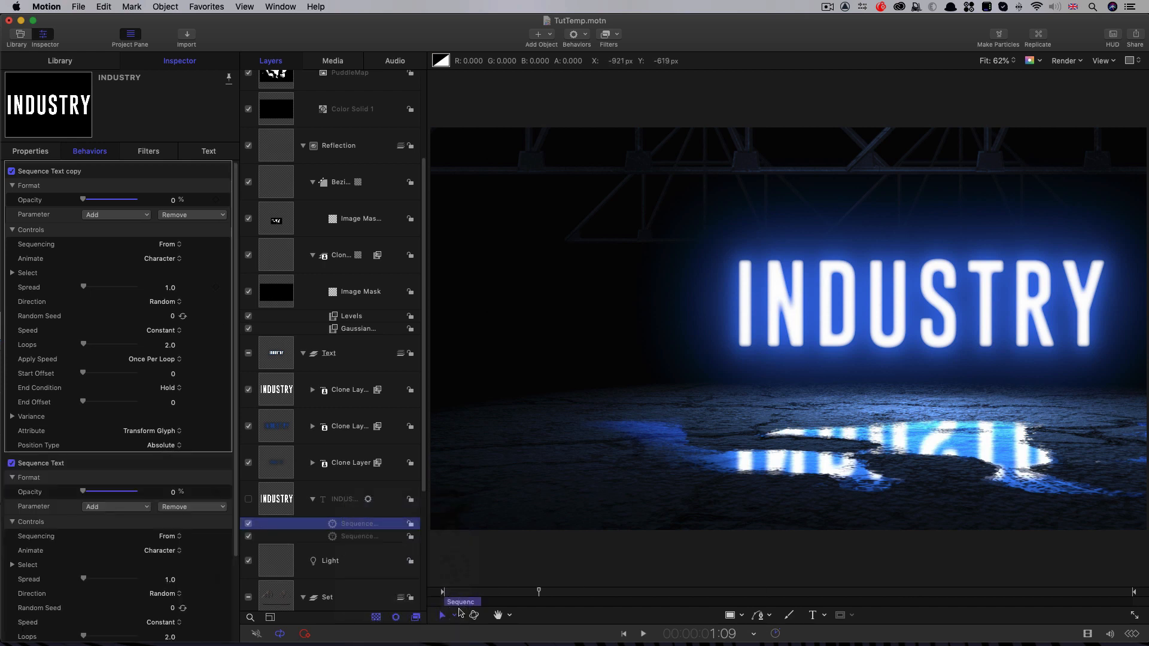
left_click_drag(460, 602, 1111, 594)
left_click(1117, 592)
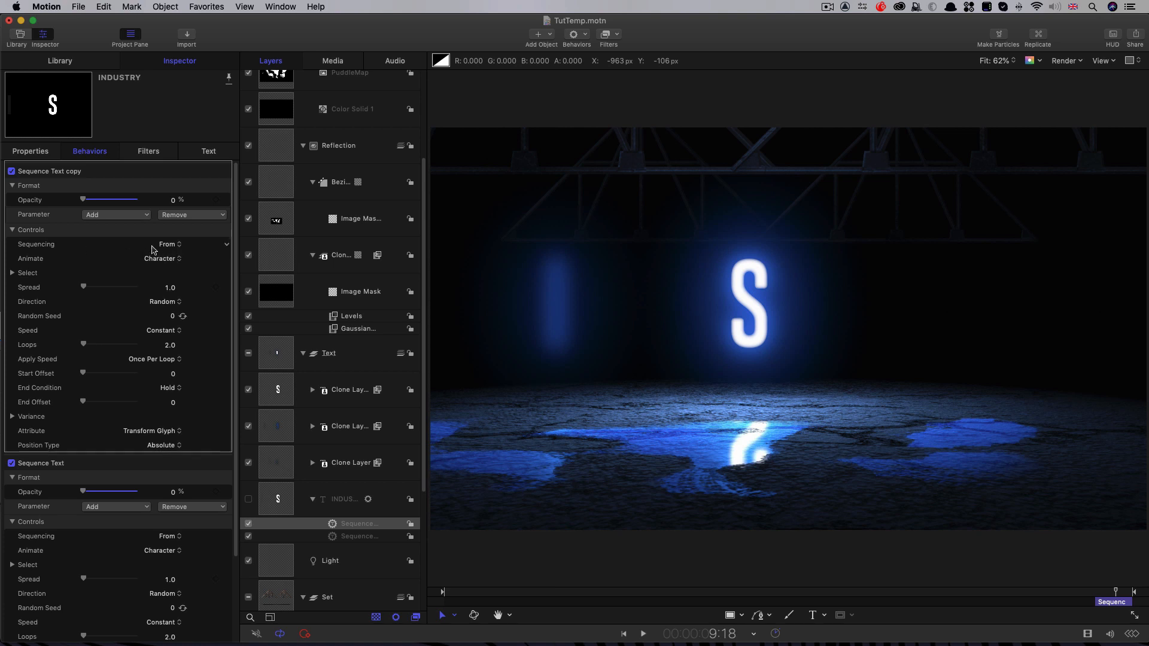
Step: Set the copied Sequence Text behavior's sequencing to To and play back the text animation
left_click(170, 245)
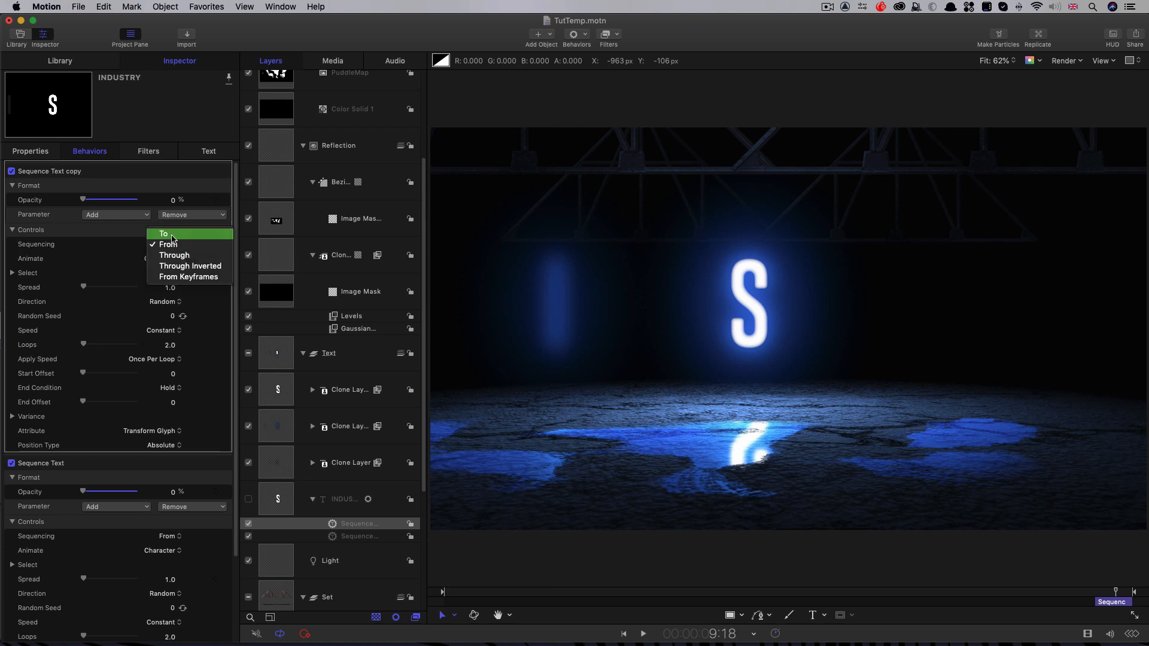
left_click(171, 235)
key("space")
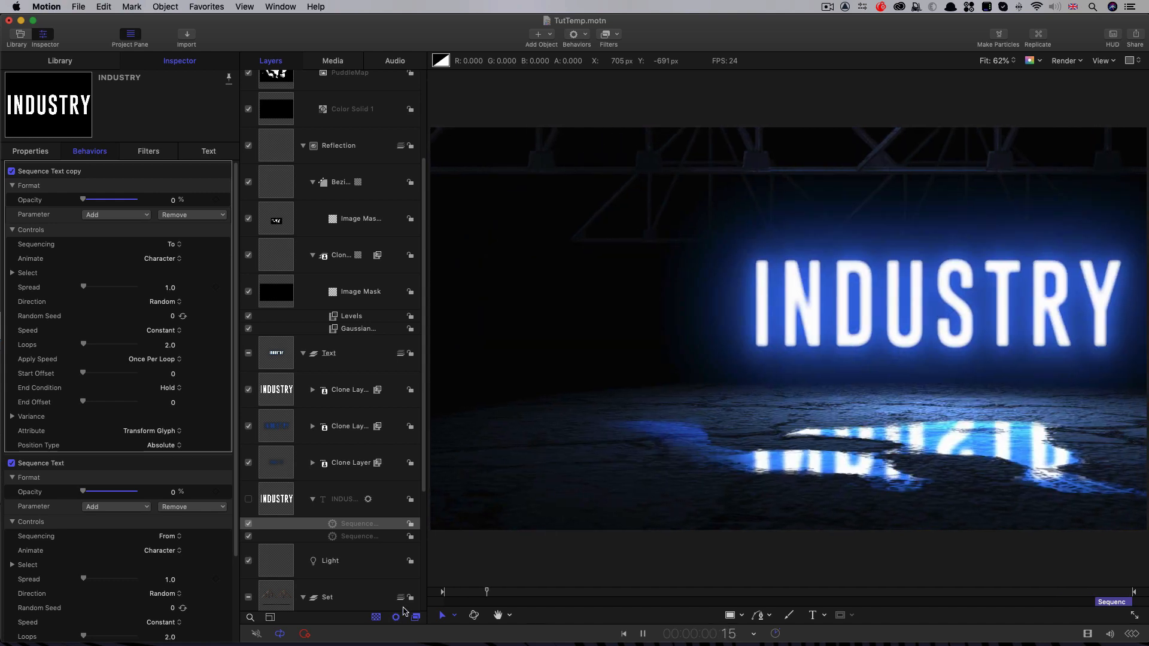
key("space")
left_click_drag(522, 593, 371, 593)
key("space")
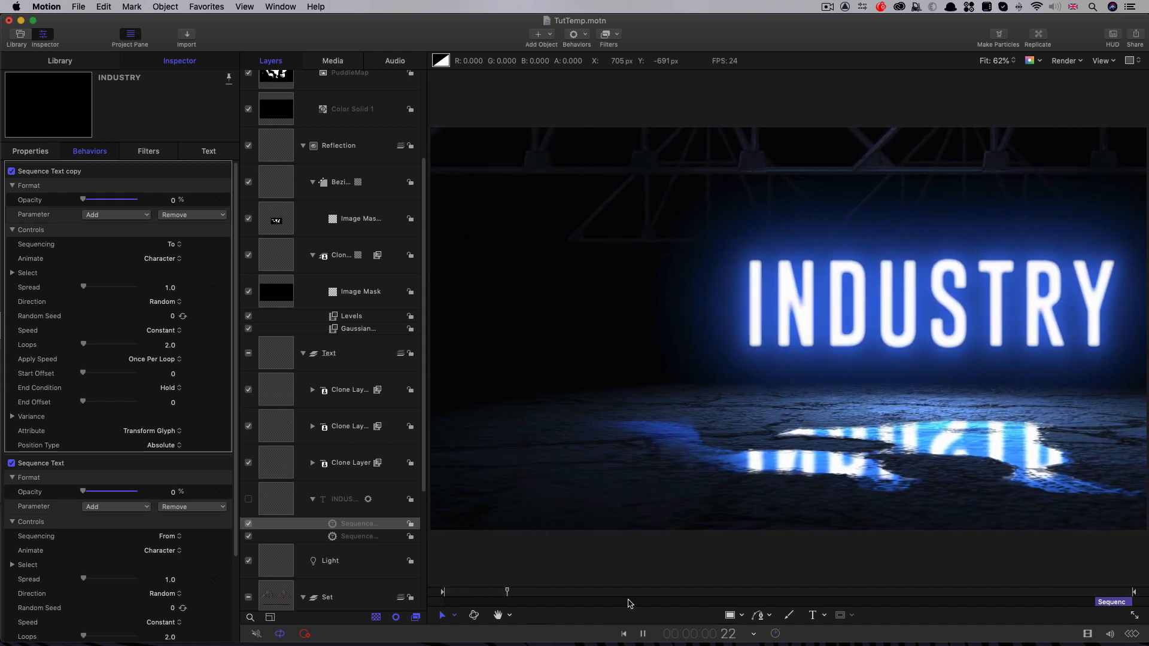
key("space")
mouse_move(482, 594)
left_mouse_down()
mouse_move(419, 594)
mouse_move(481, 595)
left_mouse_up()
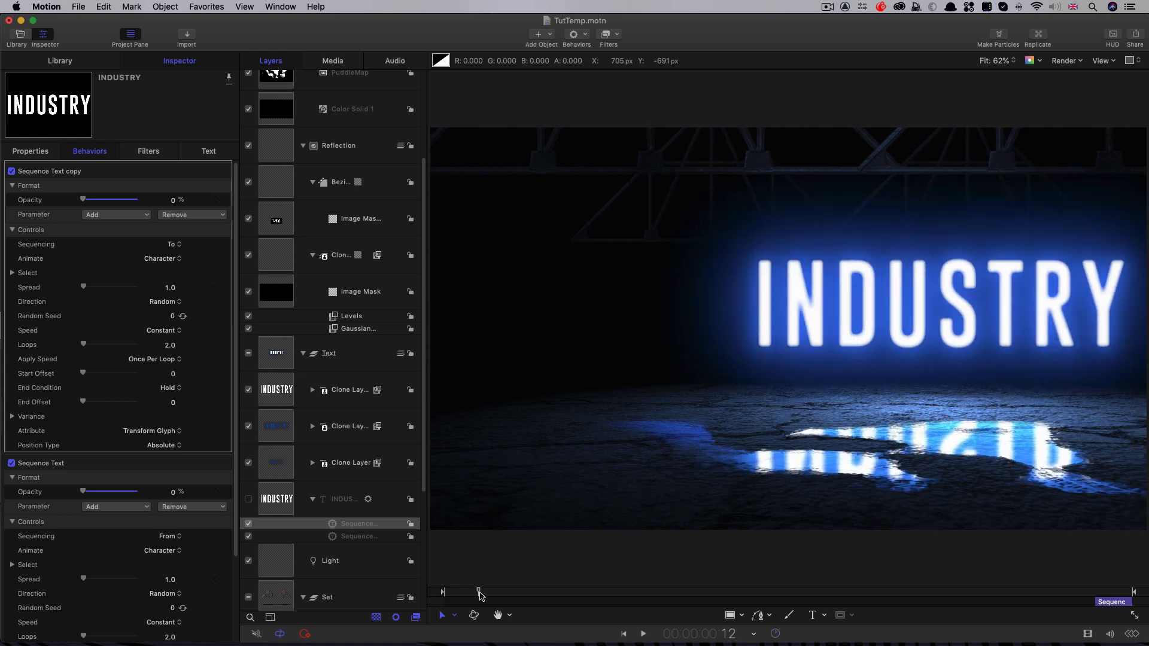
Step: Move the Light layer to the top of the layer list, above the Camera
scroll(345, 299, "up", 2)
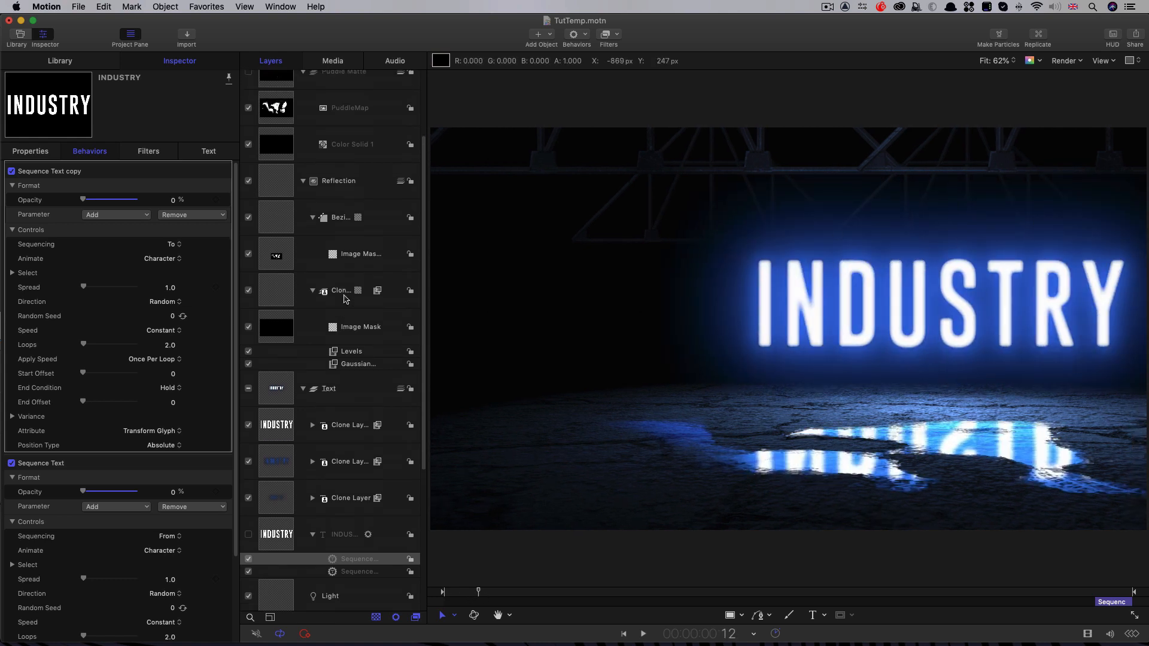
scroll(345, 296, "up", 5)
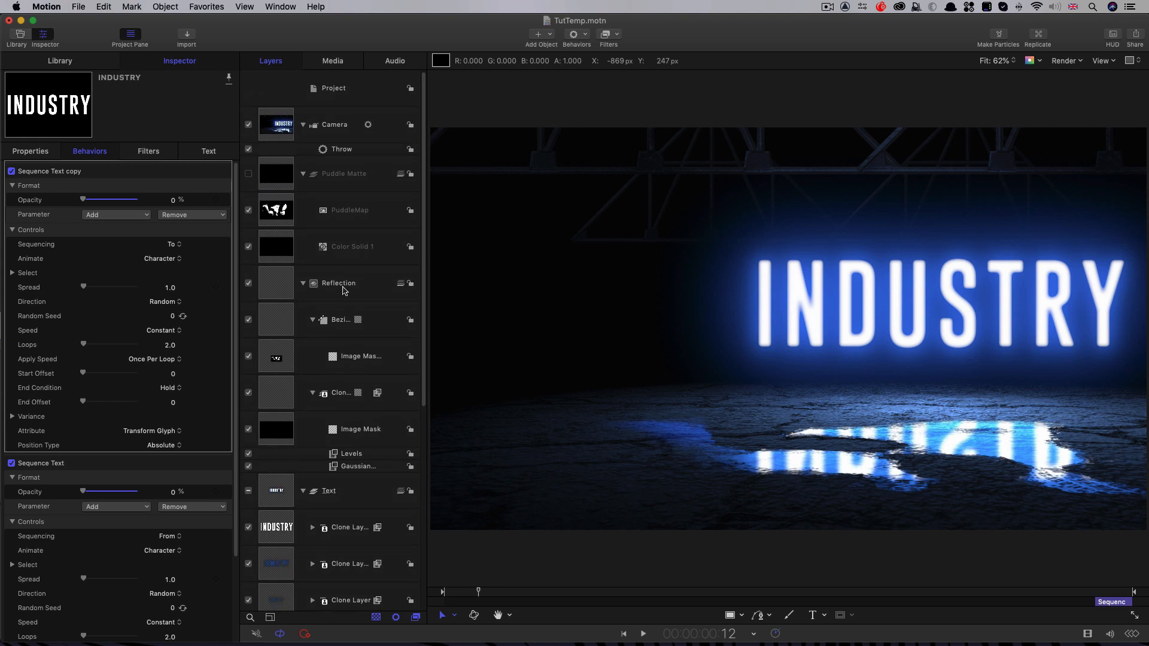
scroll(329, 374, "down", 6)
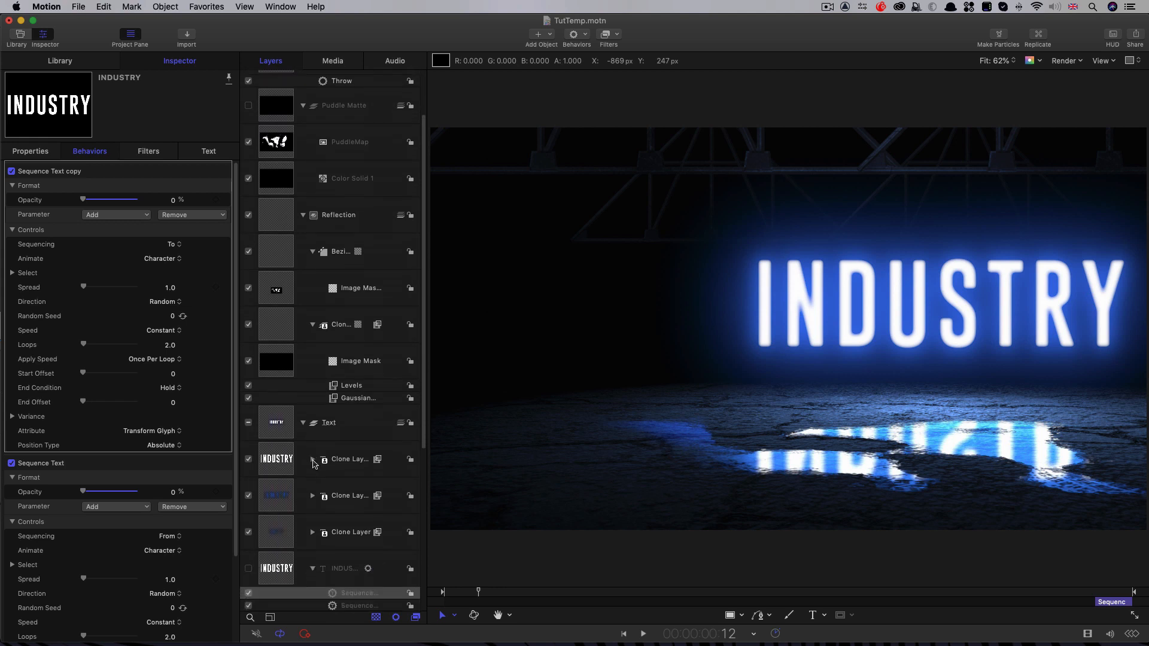
left_click(280, 572)
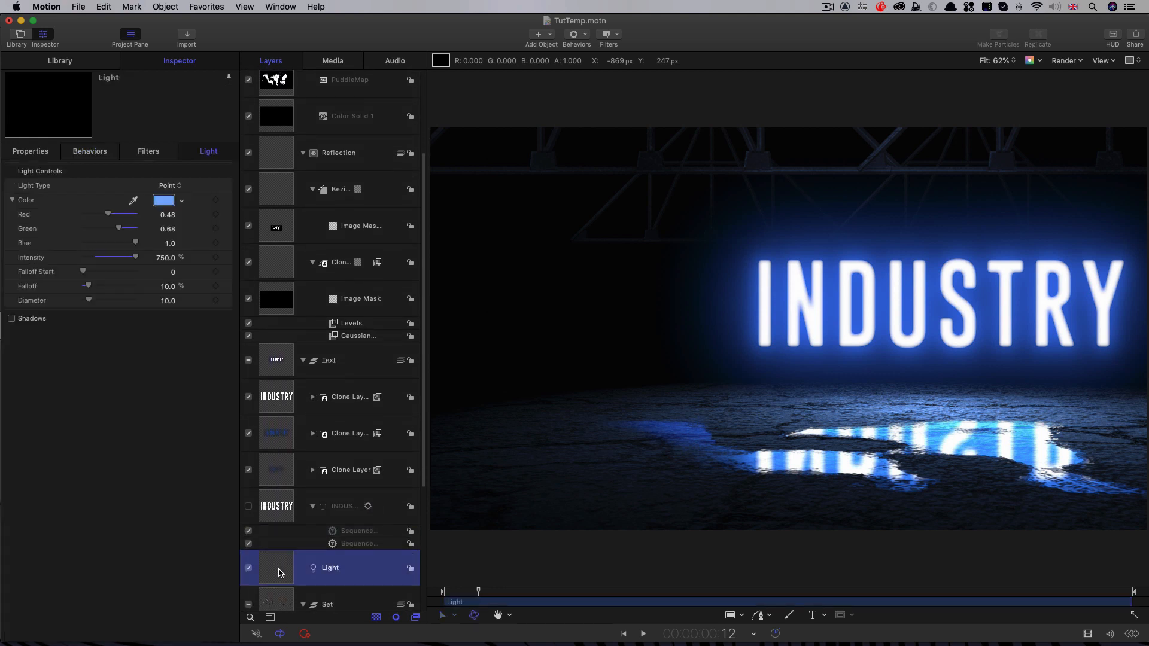
scroll(281, 573, "up", 2)
scroll(323, 224, "up", 6)
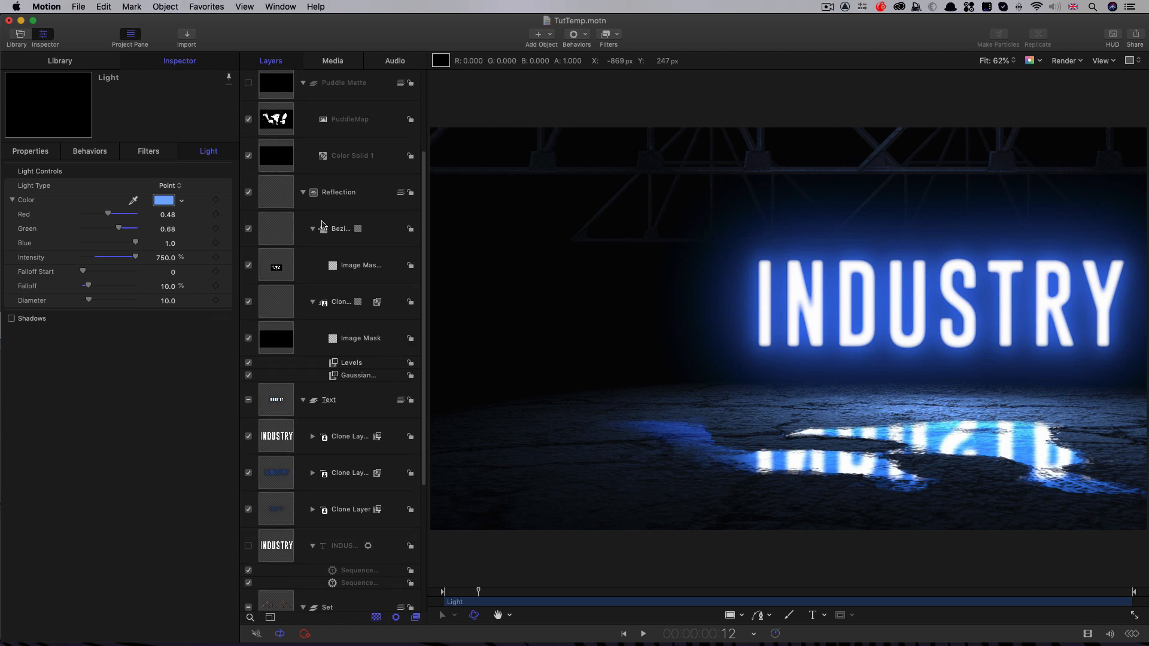
Step: Keyframe the light's intensity at 750% on frame 12 and 0% on frame 0, and play back the fade-in
left_click_drag(479, 593, 478, 594)
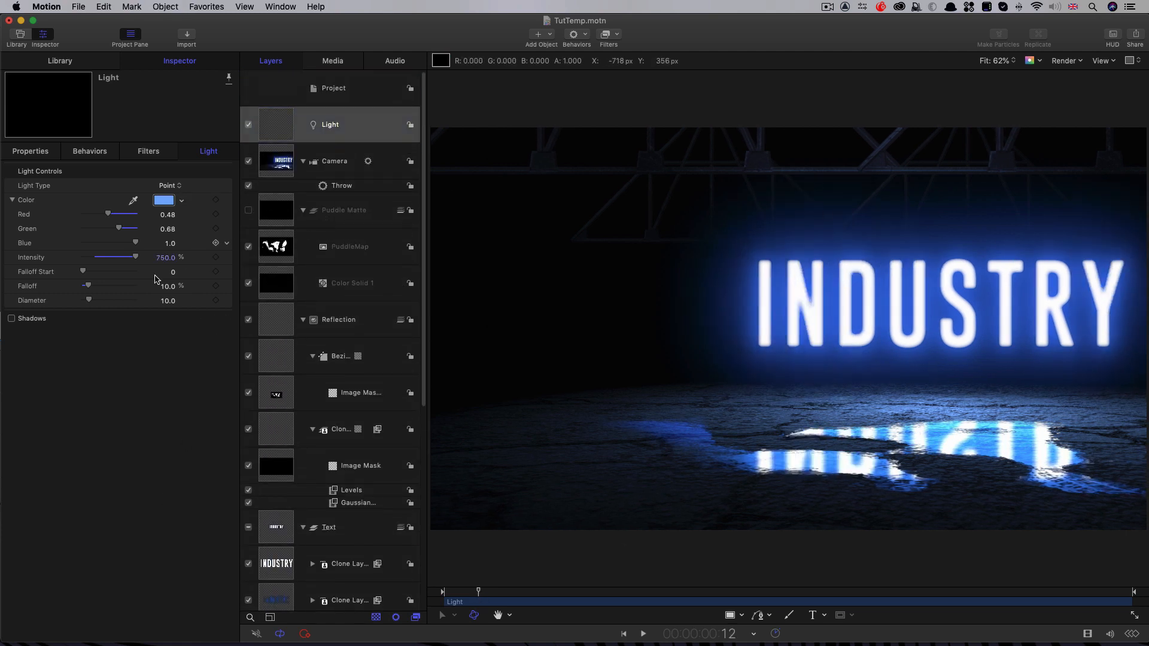
left_click(216, 258)
left_click_drag(477, 593, 444, 594)
left_click_drag(135, 257, 2, 257)
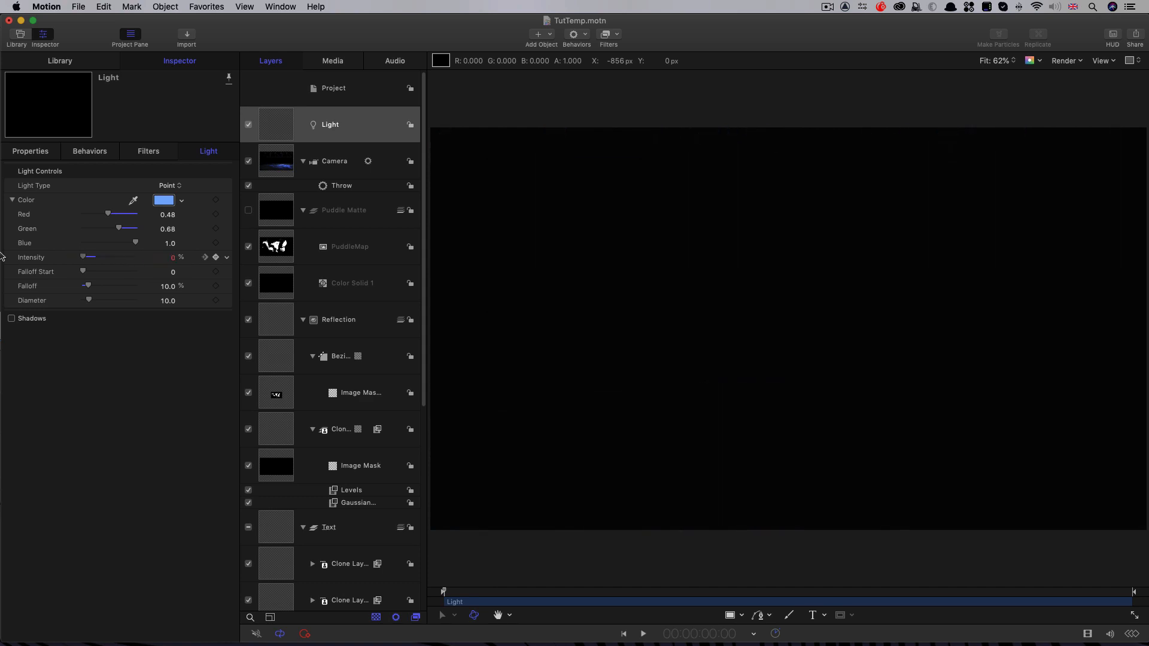
key("space")
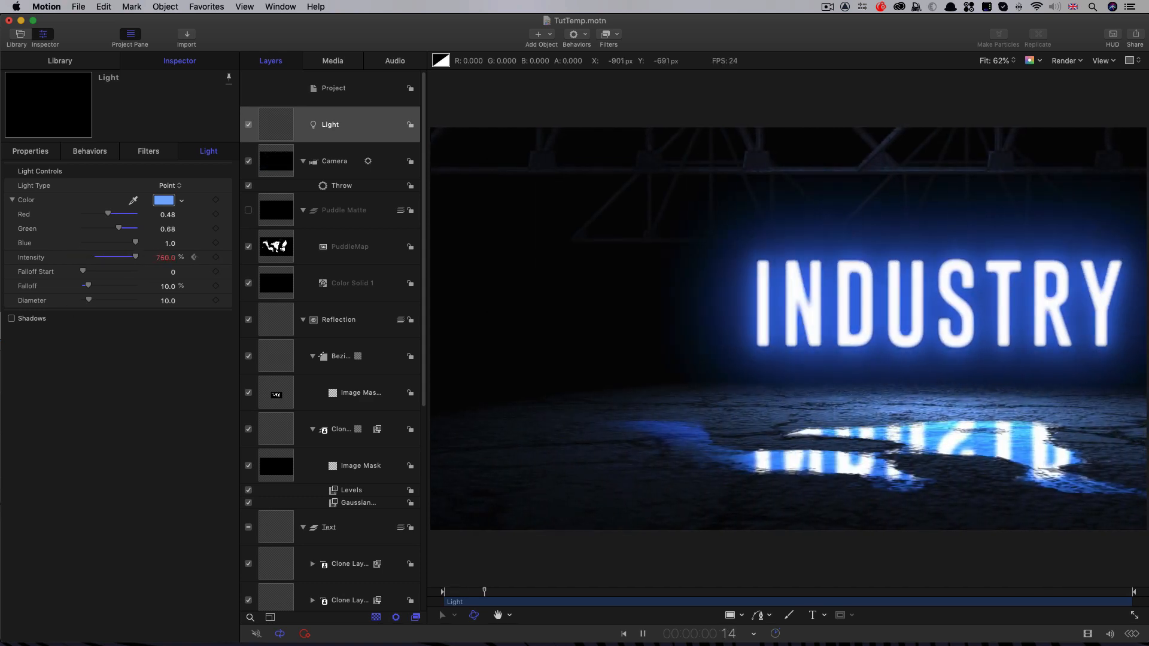
key("space")
Step: Add a light flicker by keyframing intensity to 400% at frame 5 and its minimum at frame 6, and play it back
left_click_drag(476, 593, 460, 598)
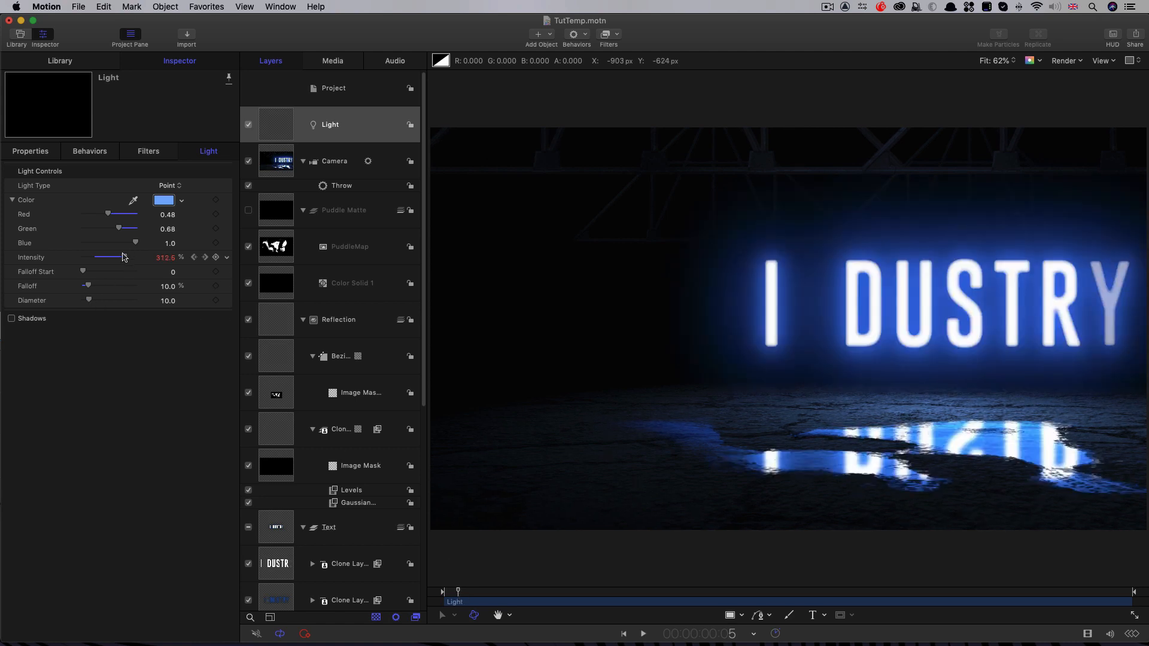
left_click_drag(125, 257, 143, 259)
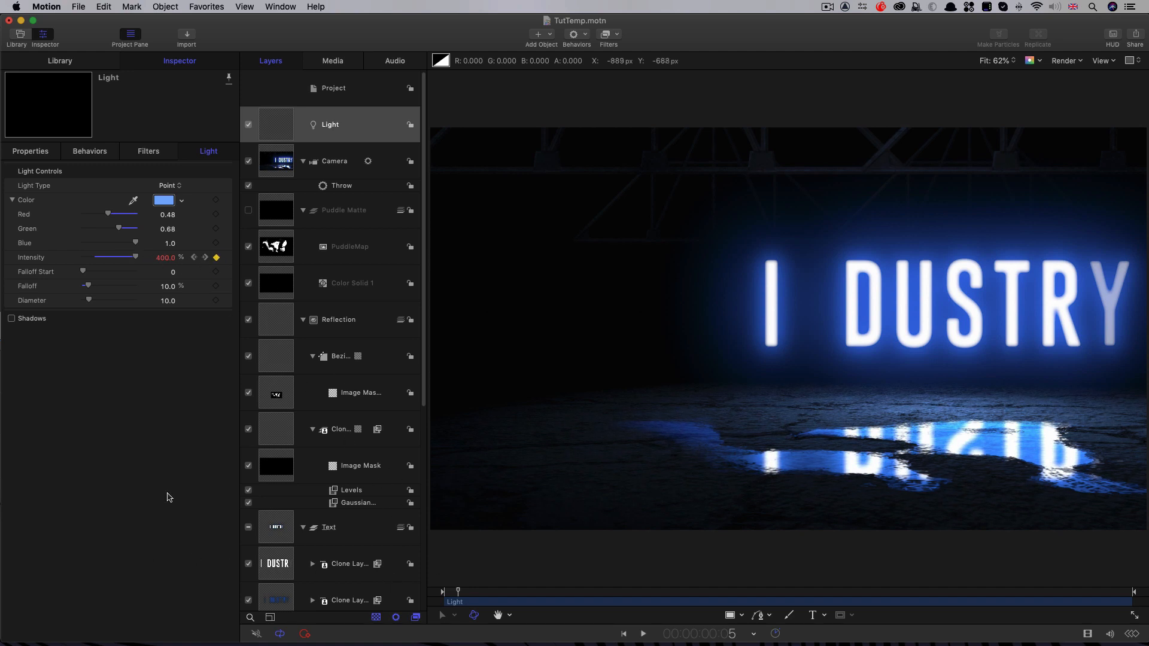
key("Right")
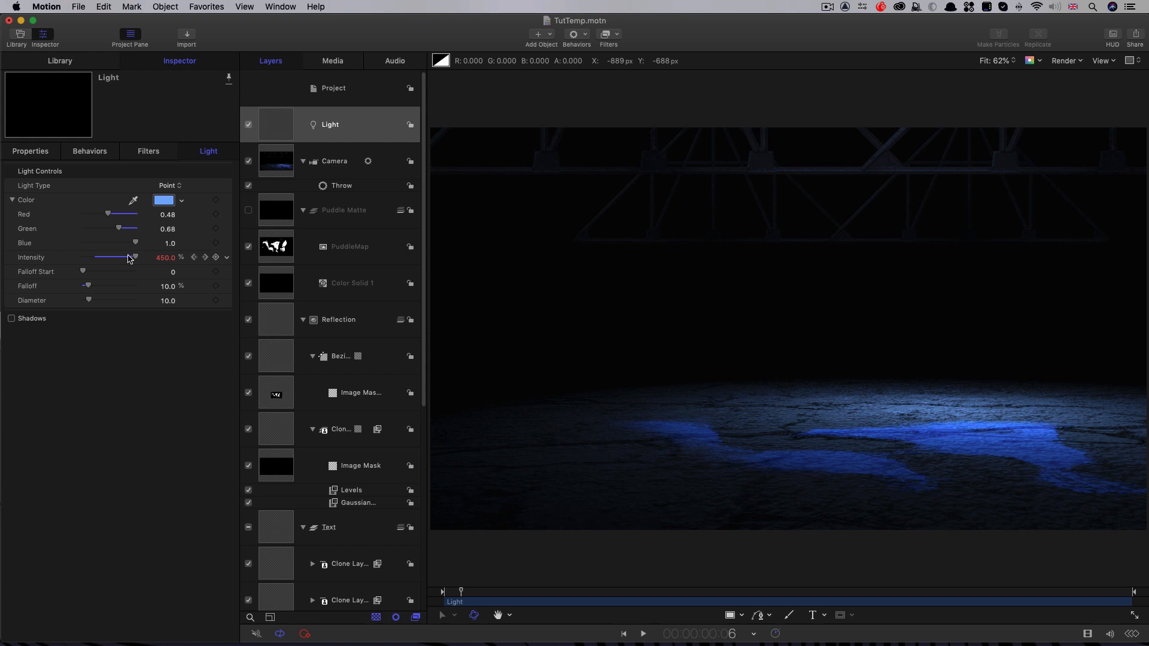
left_click_drag(133, 258, 4, 255)
key("space")
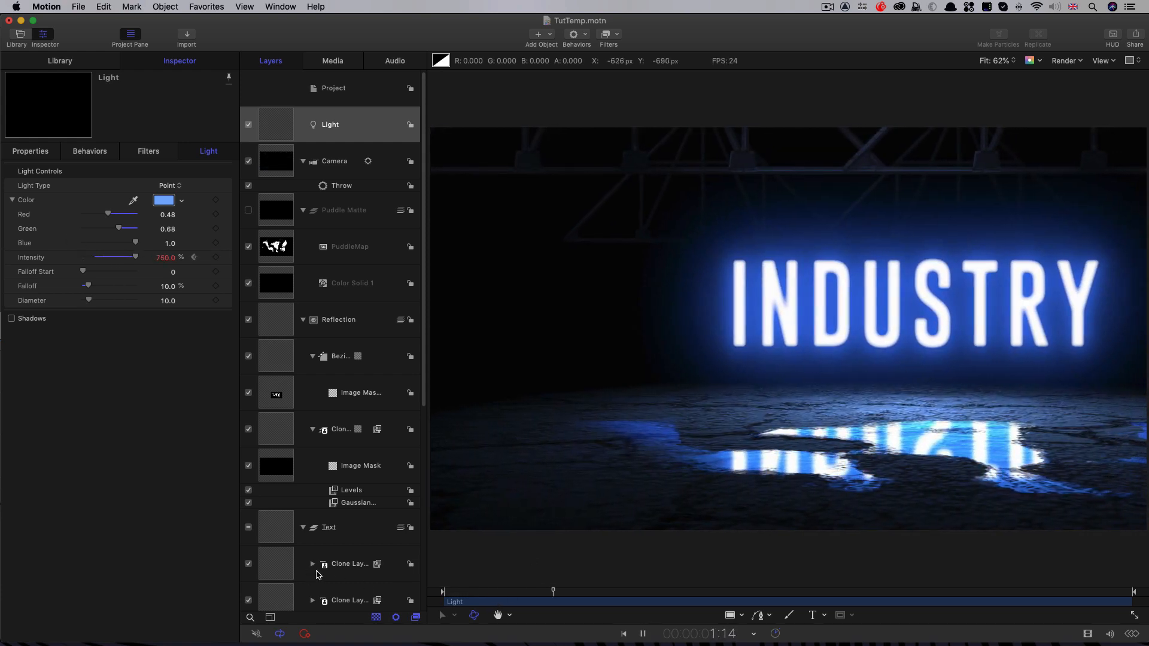
key("space")
Step: Keyframe the light's intensity at 750% at 9:11 and 0% at 9:23, and play back the closing fade-out
mouse_move(1091, 592)
left_mouse_down()
mouse_move(1106, 591)
mouse_move(1096, 592)
left_mouse_up()
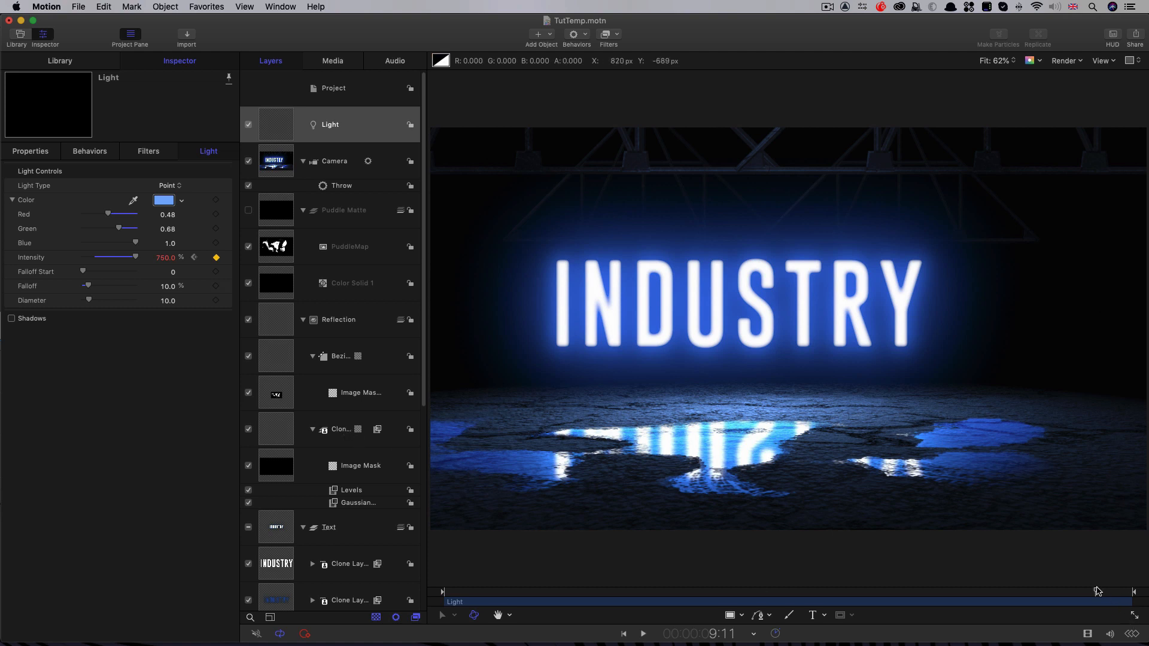
left_click_drag(1105, 597, 1132, 592)
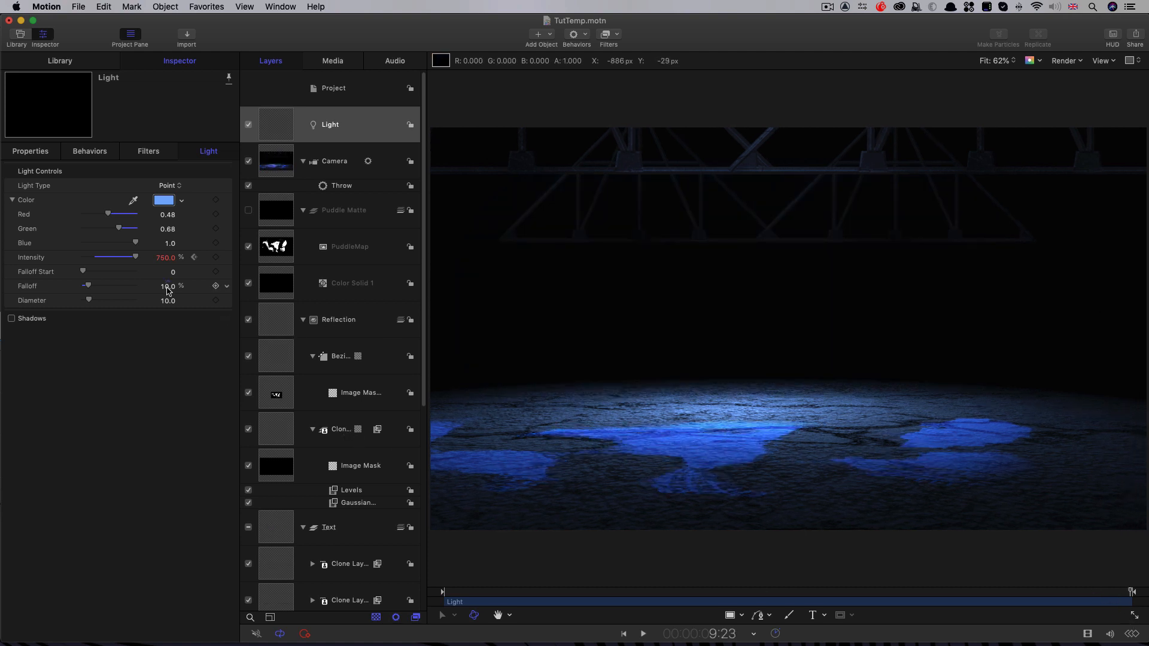
left_click_drag(135, 259, 38, 258)
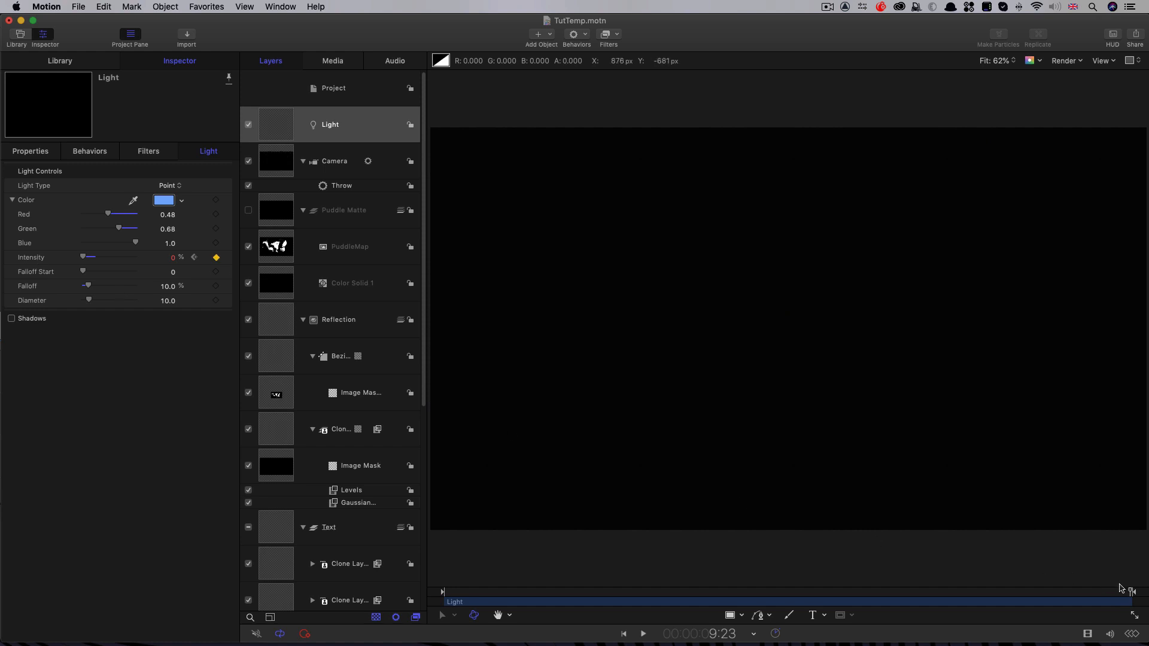
left_click_drag(1121, 594, 1116, 594)
key("space")
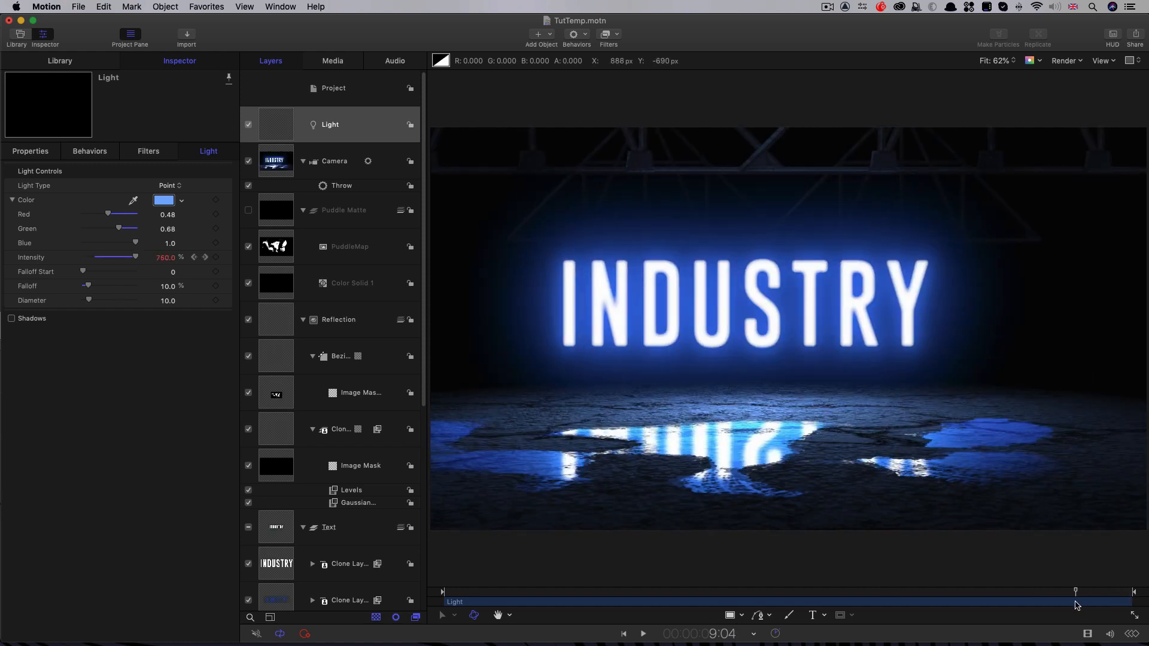
Step: Add a flicker to the fade-out by keyframing the light's intensity to about 59% at 9:16 and 750% at 9:17, and play it back
left_click_drag(500, 594, 1110, 594)
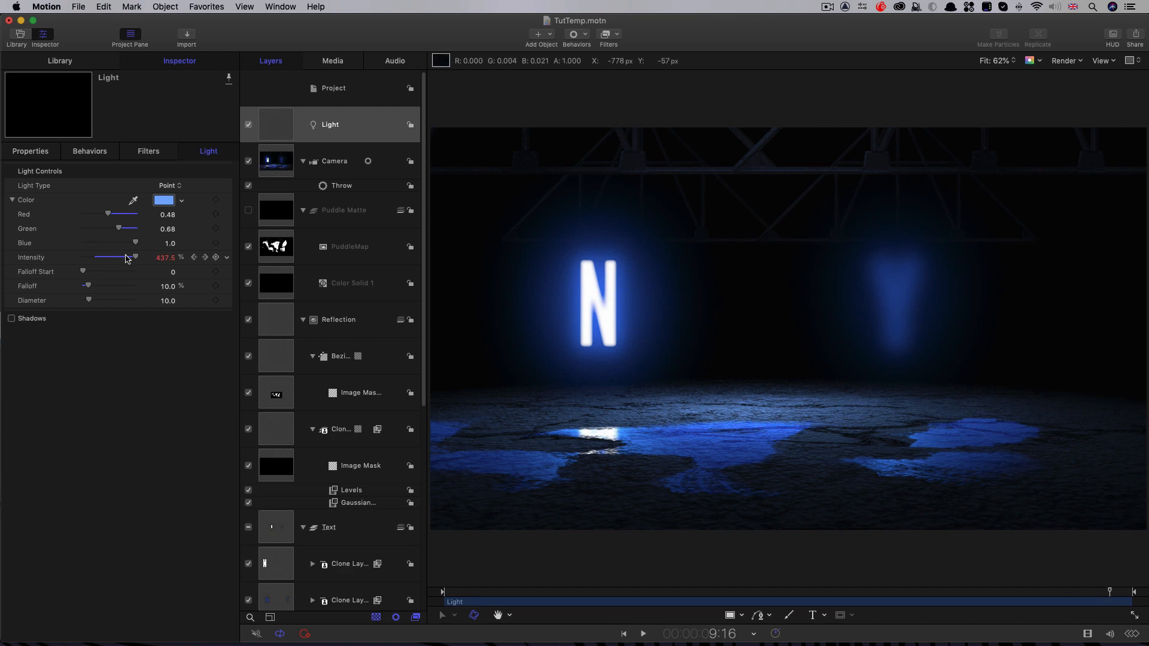
left_click_drag(133, 259, 2, 258)
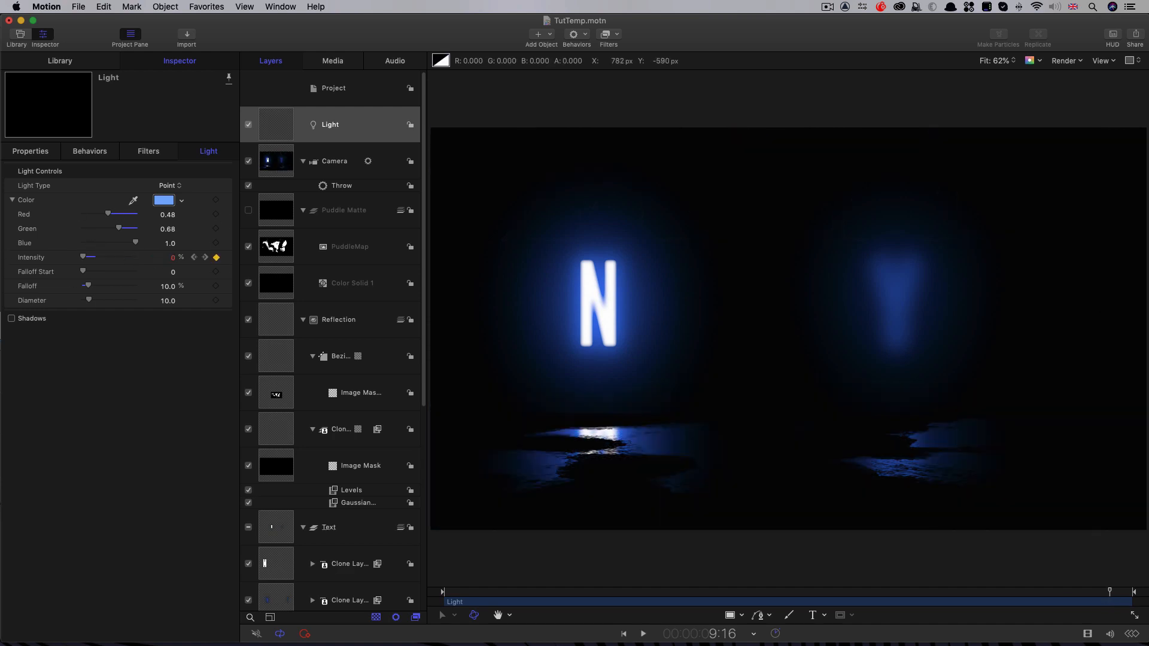
left_click_drag(84, 257, 92, 260)
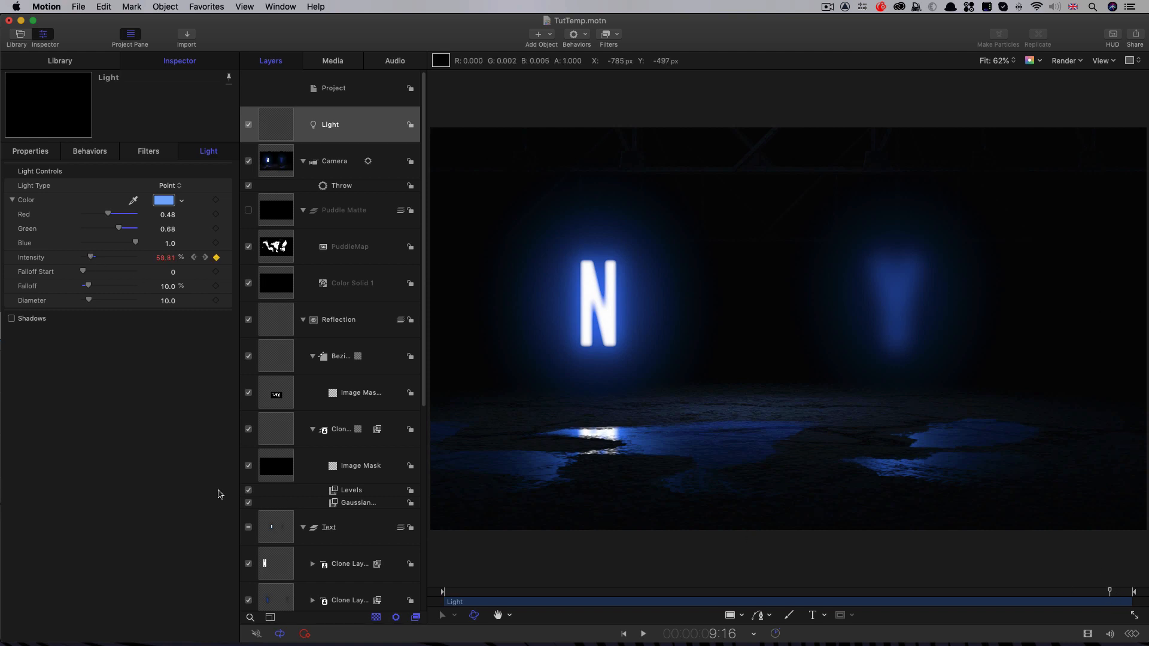
key("Right")
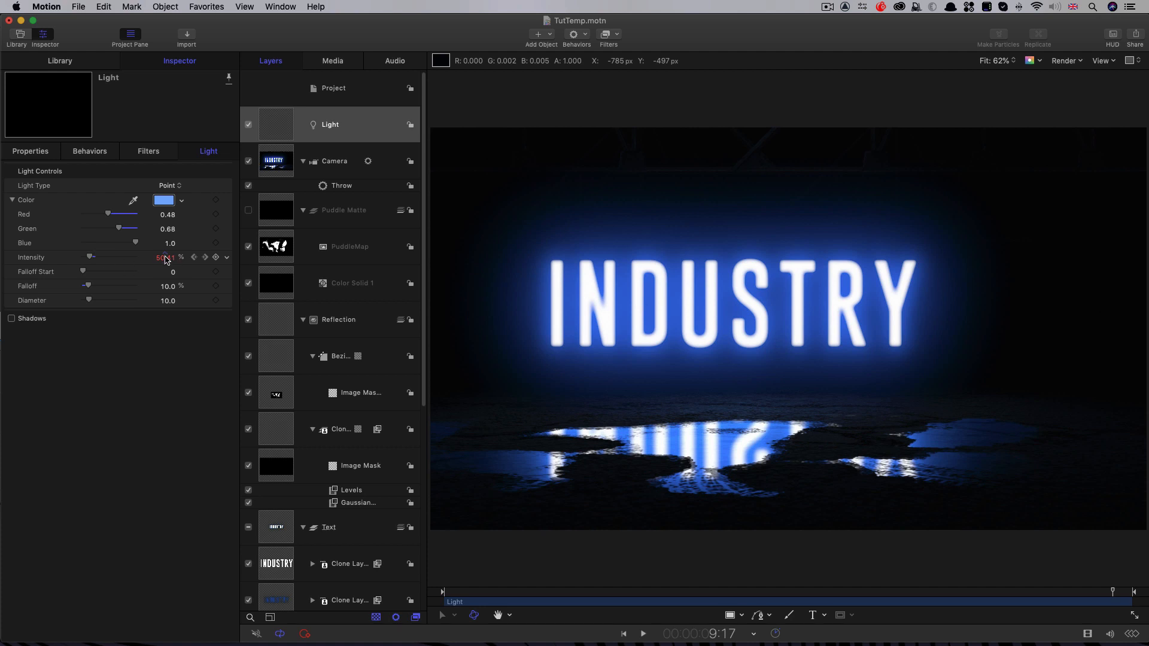
left_click(165, 259)
type("750")
key("Return")
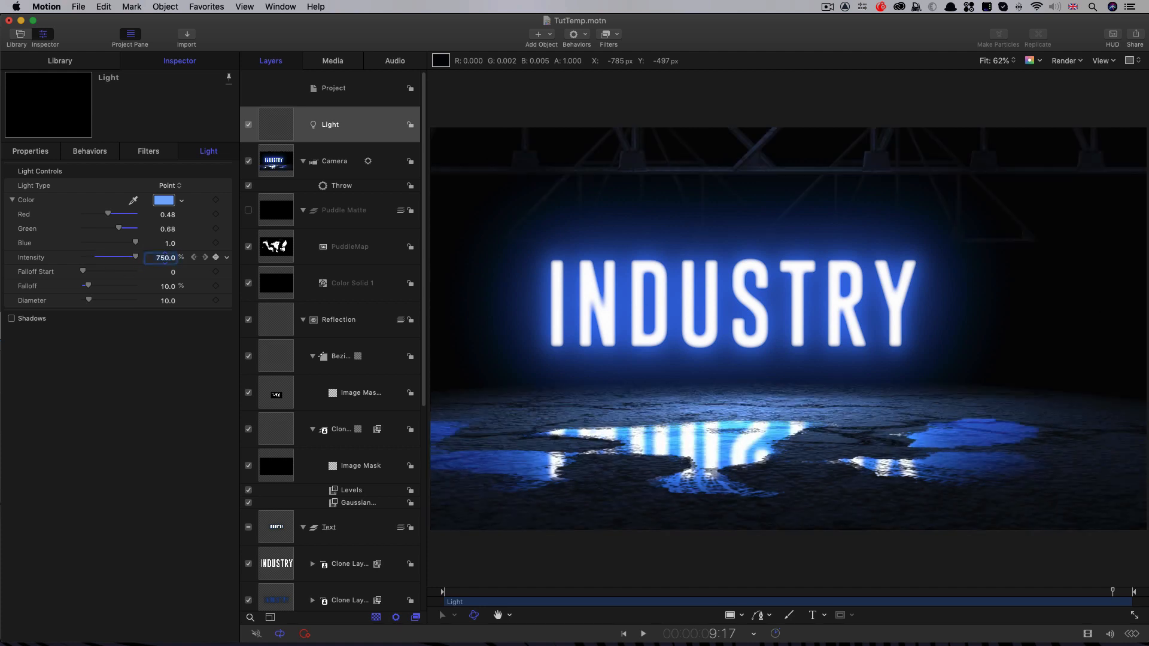
key("space")
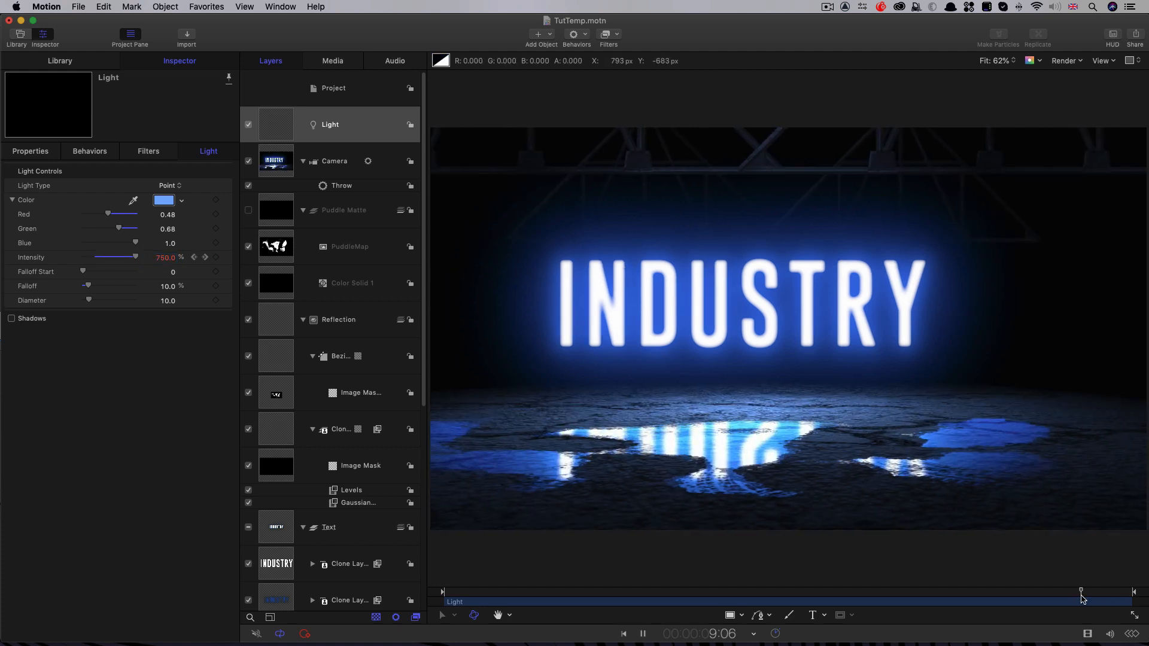
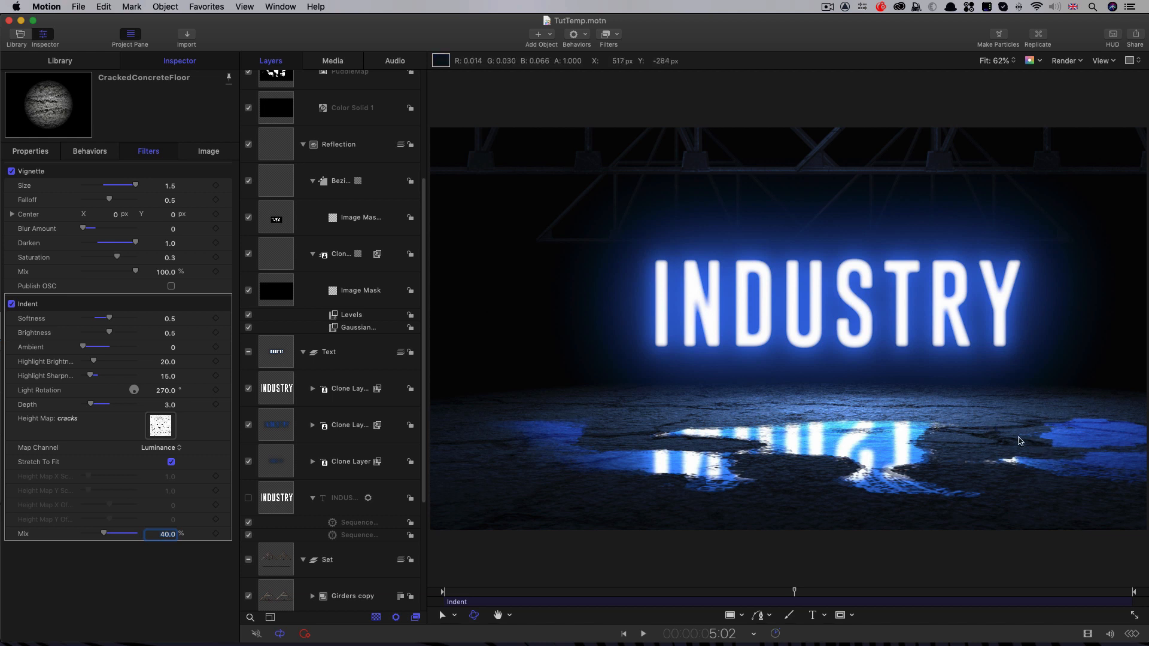
Step: Import the cracks.jpg texture into the Puddle Matte group, above the PuddleMap layer
scroll(288, 224, "up", 5)
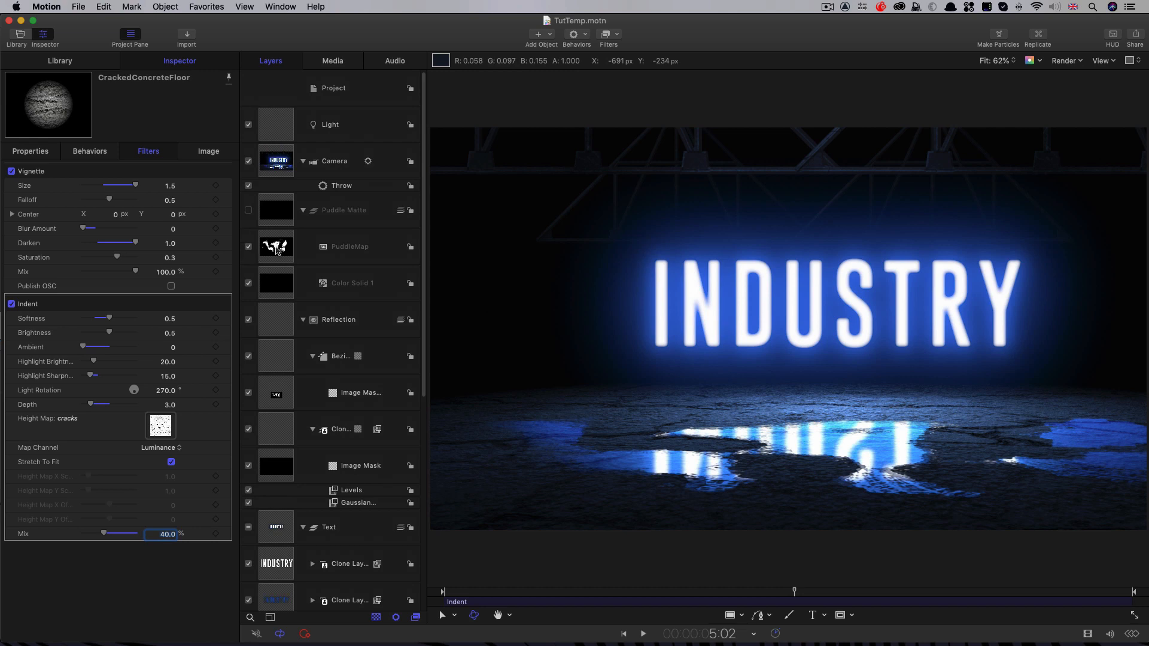
left_click(277, 251)
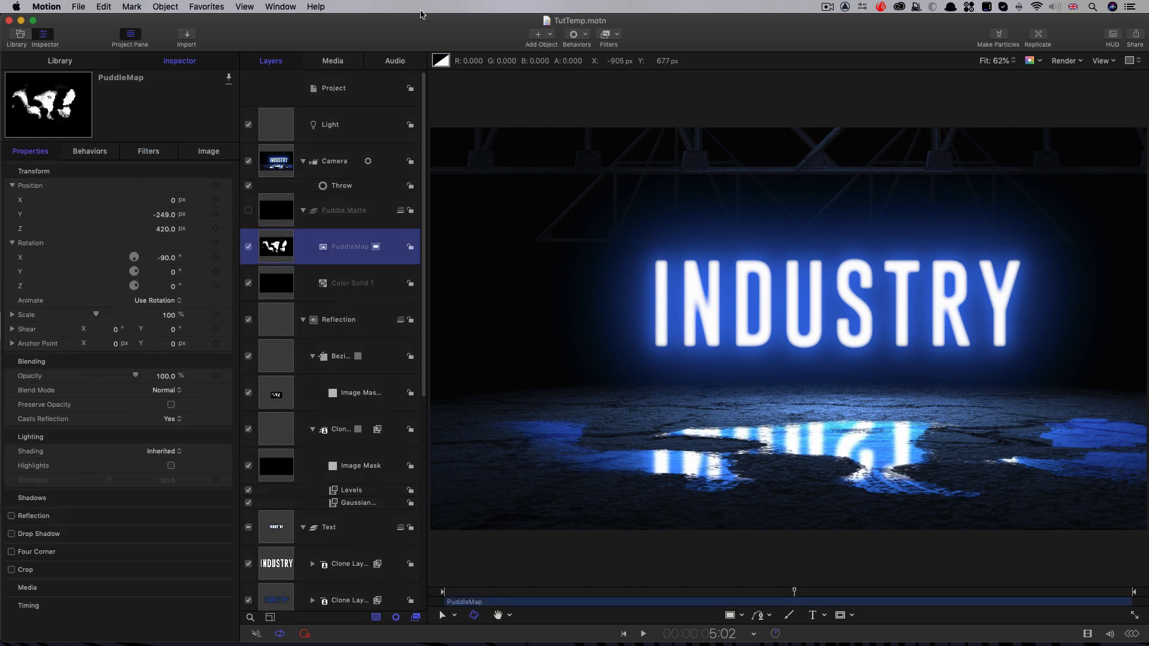
left_click(186, 37)
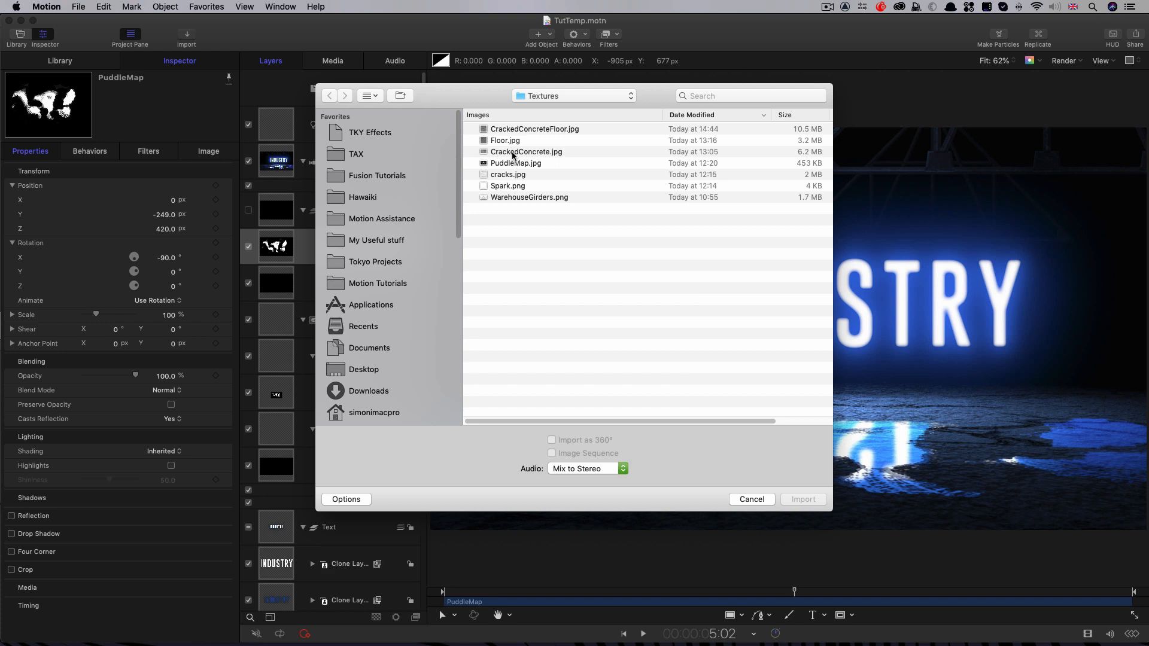
left_click(510, 177)
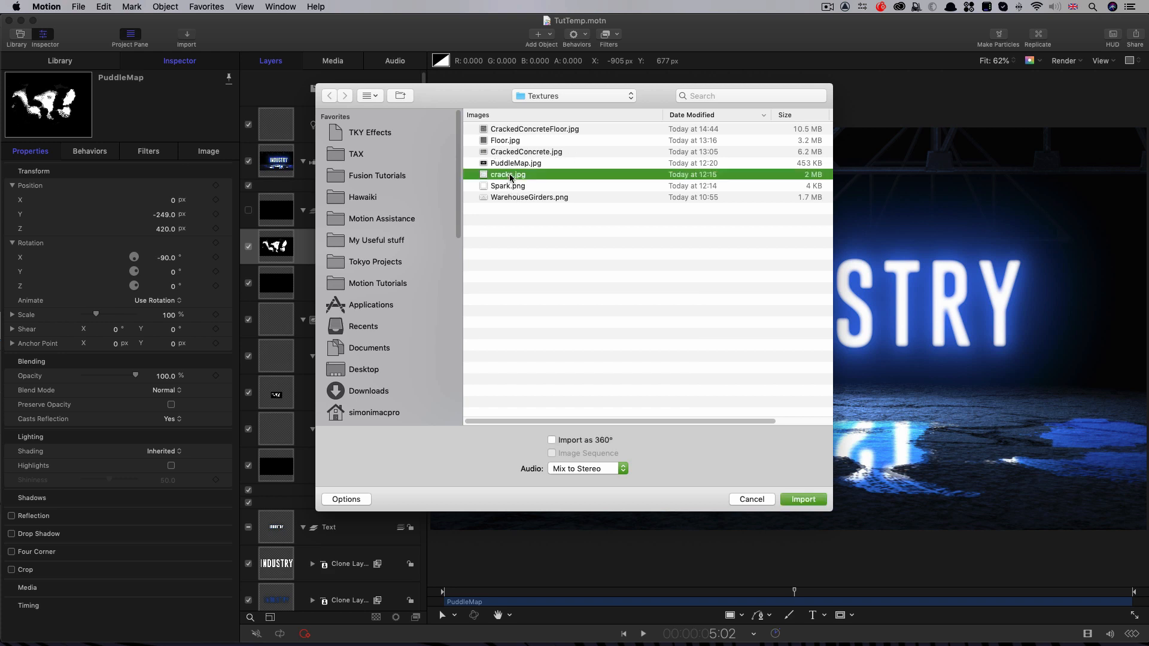
left_click(802, 500)
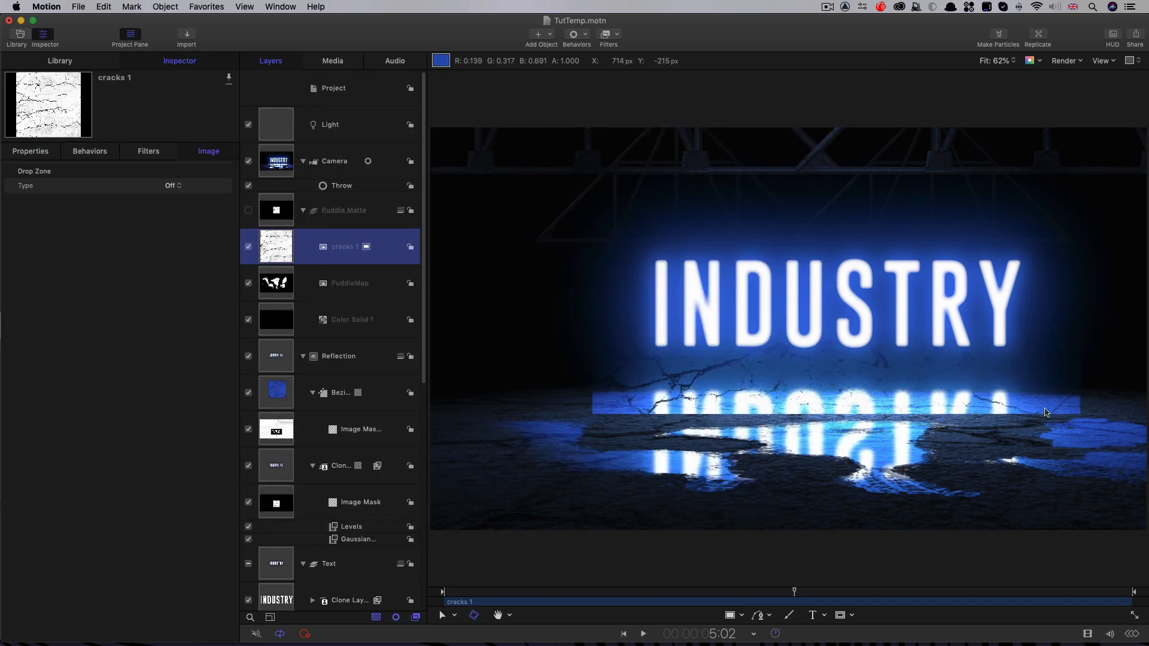
Step: Lay the cracks image flat on the floor with scale 150%, X rotation -90° and Y position -249 px
left_click(29, 153)
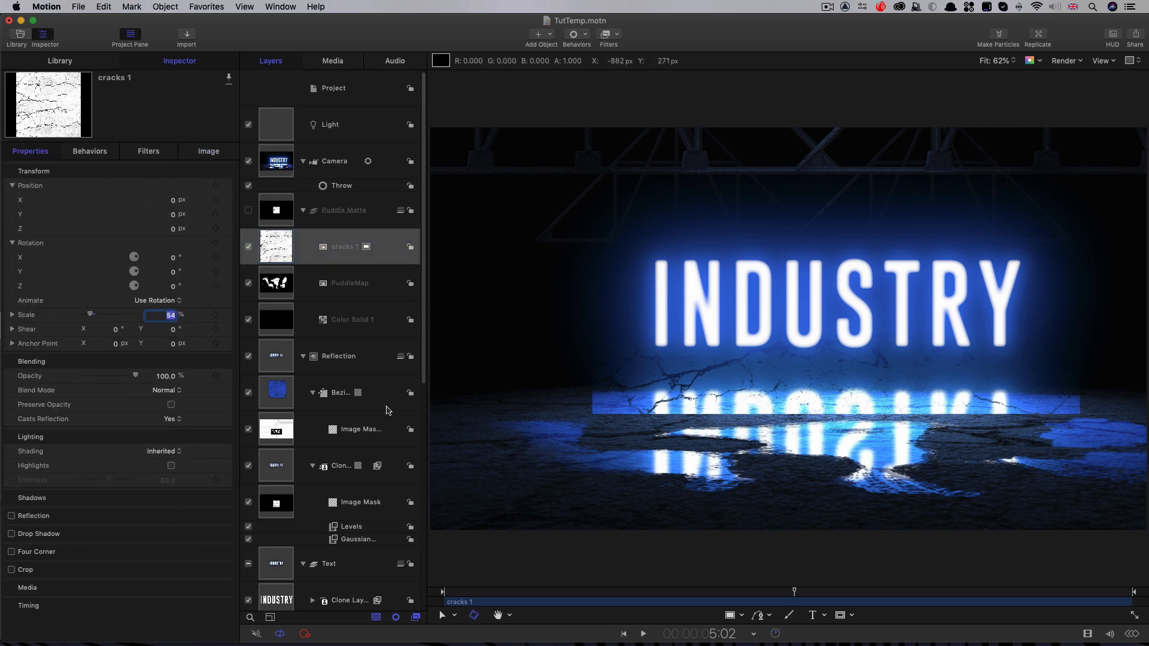
type("150")
key("Return")
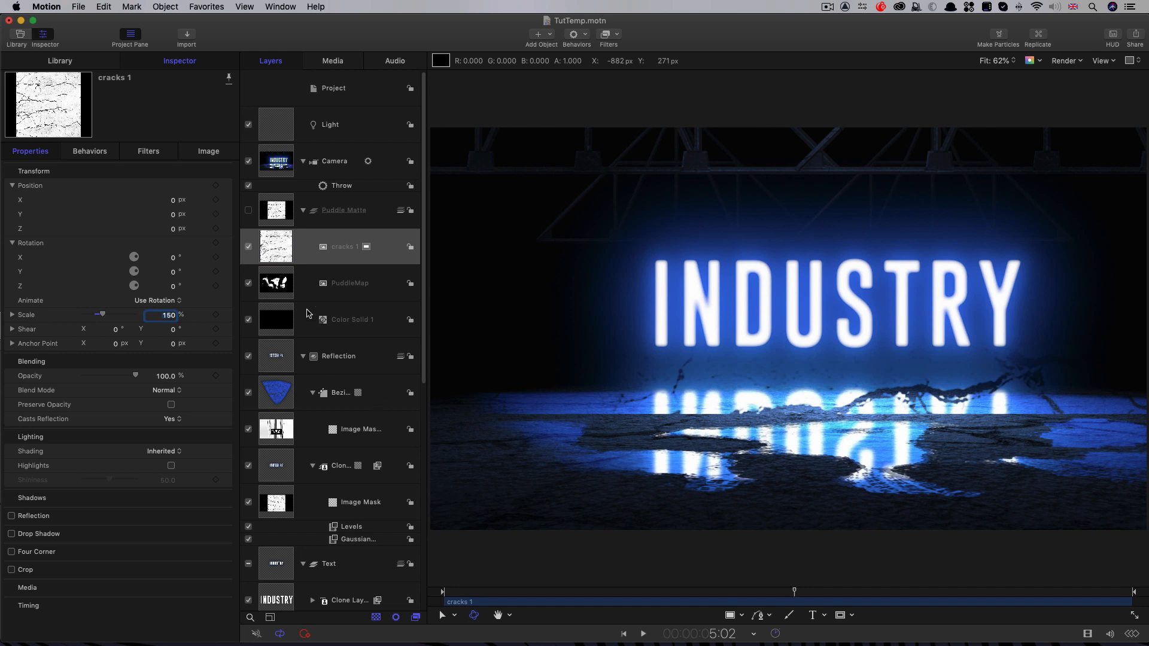
left_click(173, 258)
key("Return")
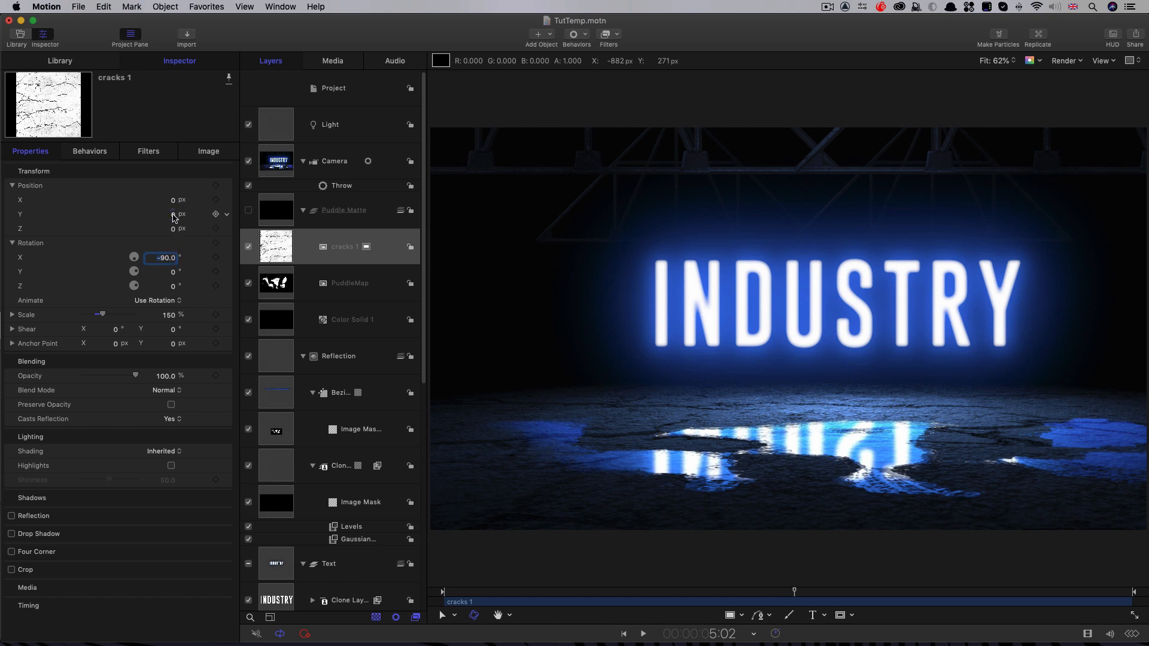
left_click(173, 215)
type("-249")
key("Return")
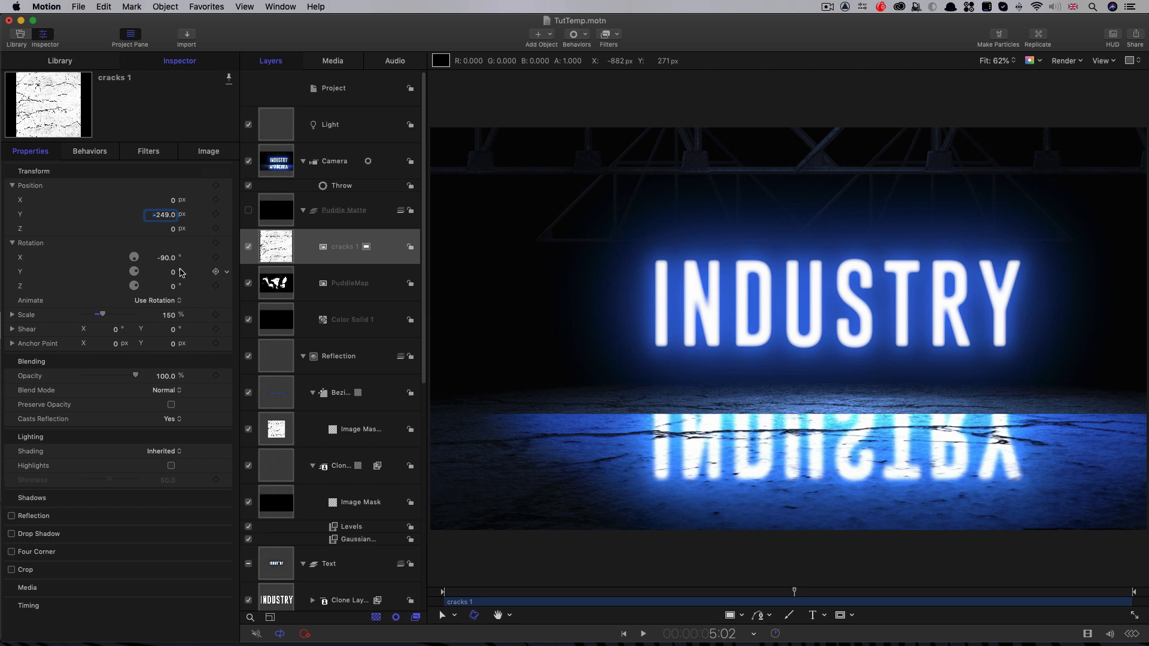
Step: Add a Negative filter and a Levels filter to the cracks layer
left_click(618, 34)
mouse_move(670, 77)
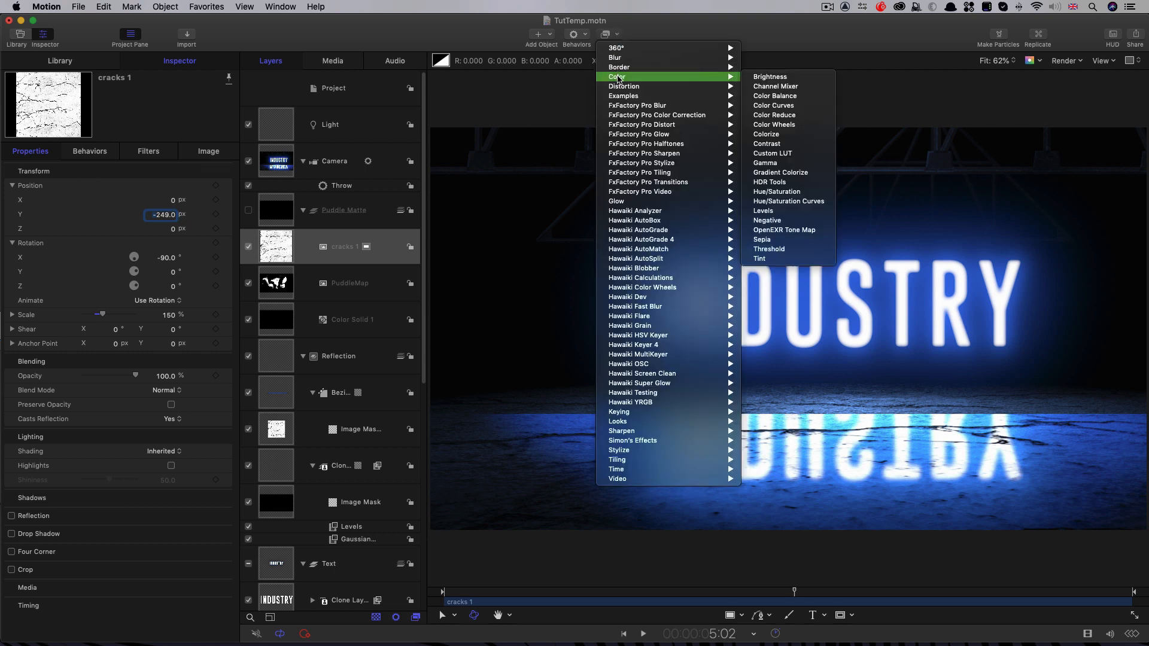
left_click(769, 220)
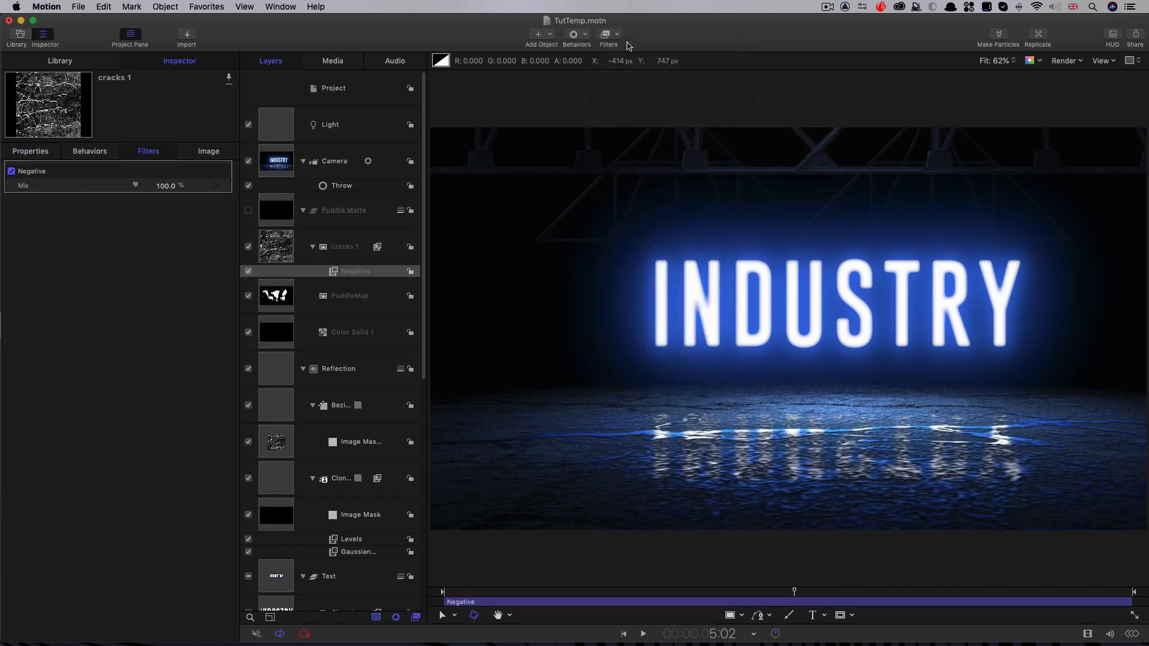
left_click(619, 35)
mouse_move(646, 78)
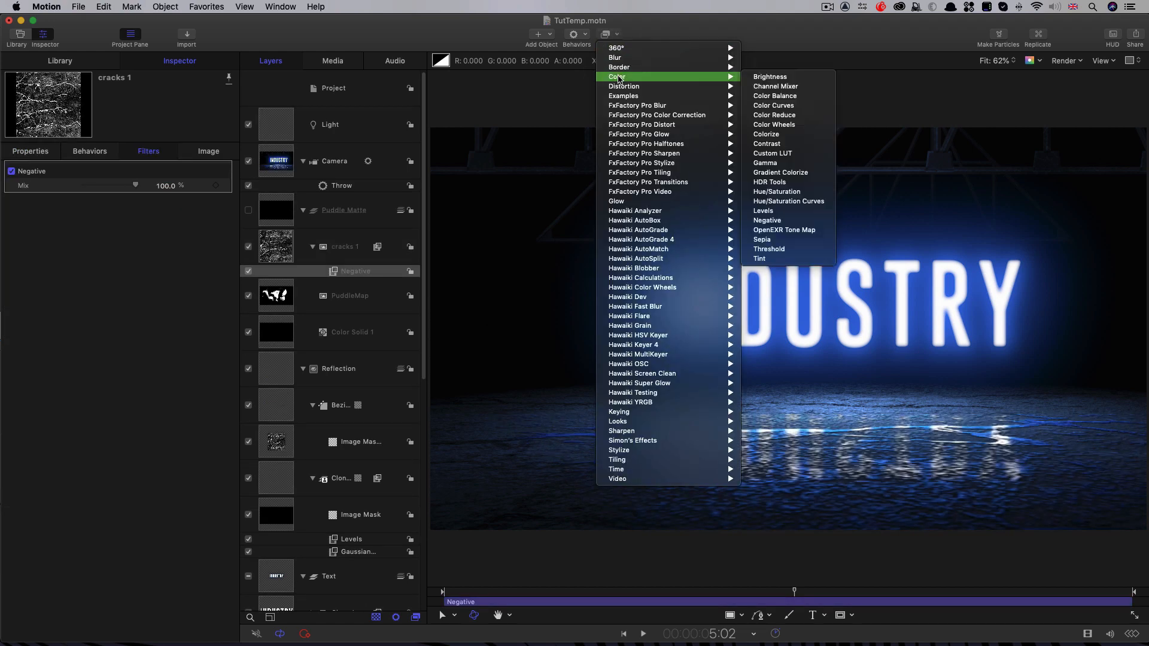
left_click(786, 212)
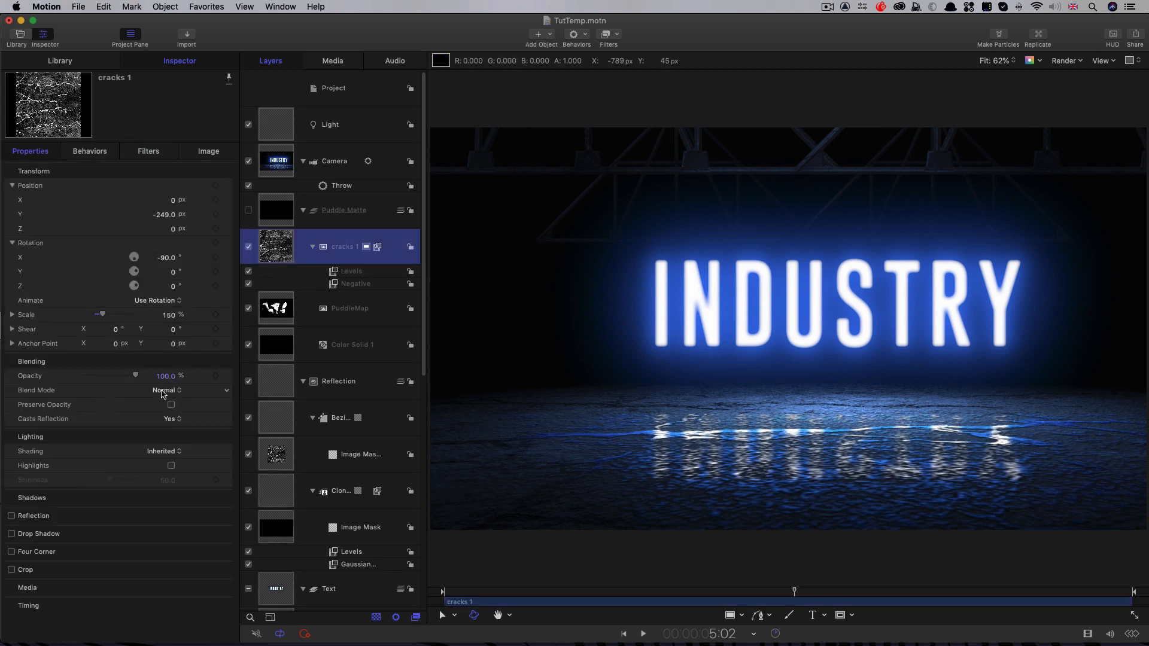
Step: Set the cracks layer's blend mode to Linear Dodge and toggle its visibility to compare the reflection
left_click(164, 393)
left_click(182, 513)
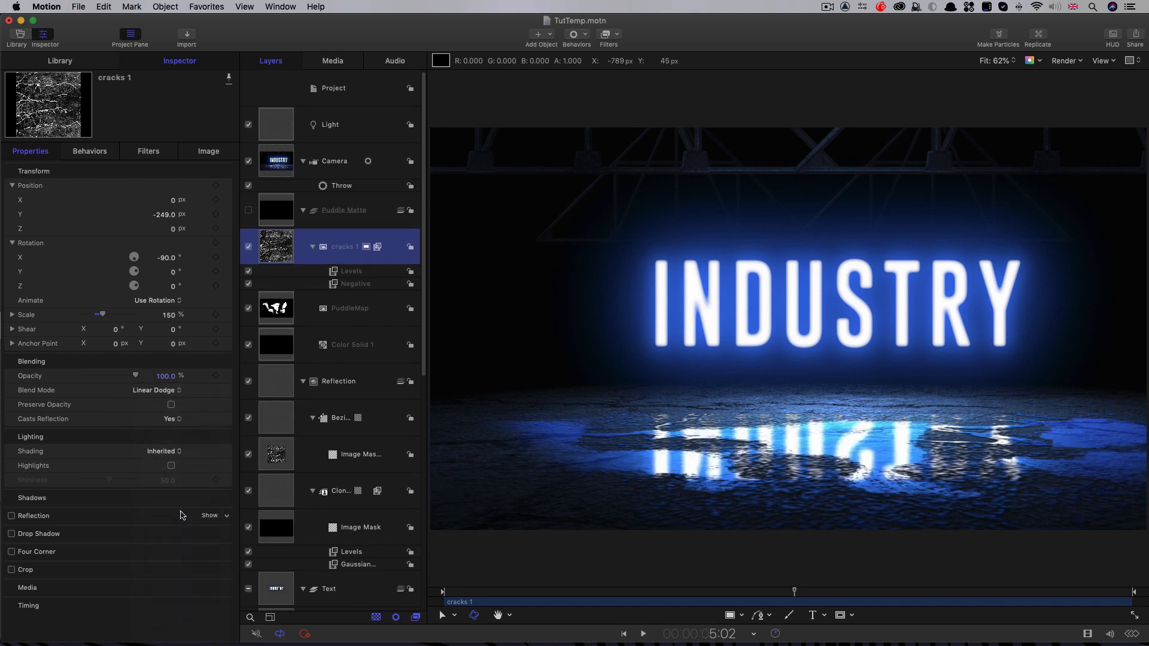
left_click(249, 247)
left_click(249, 247)
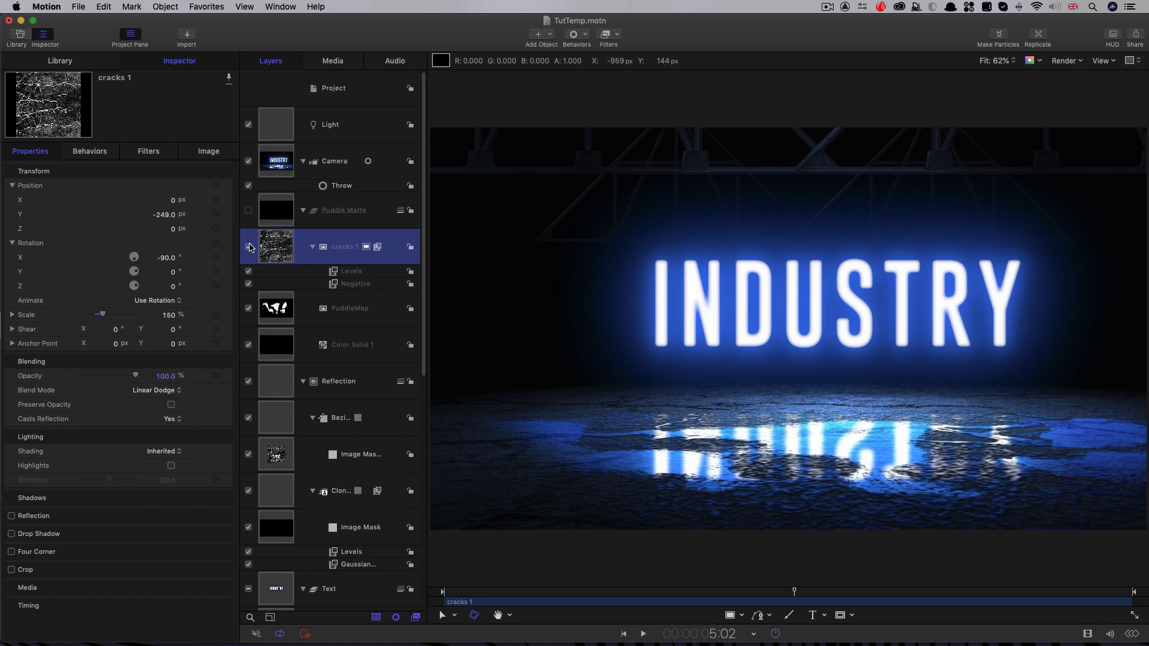
left_click(249, 247)
left_click(249, 247)
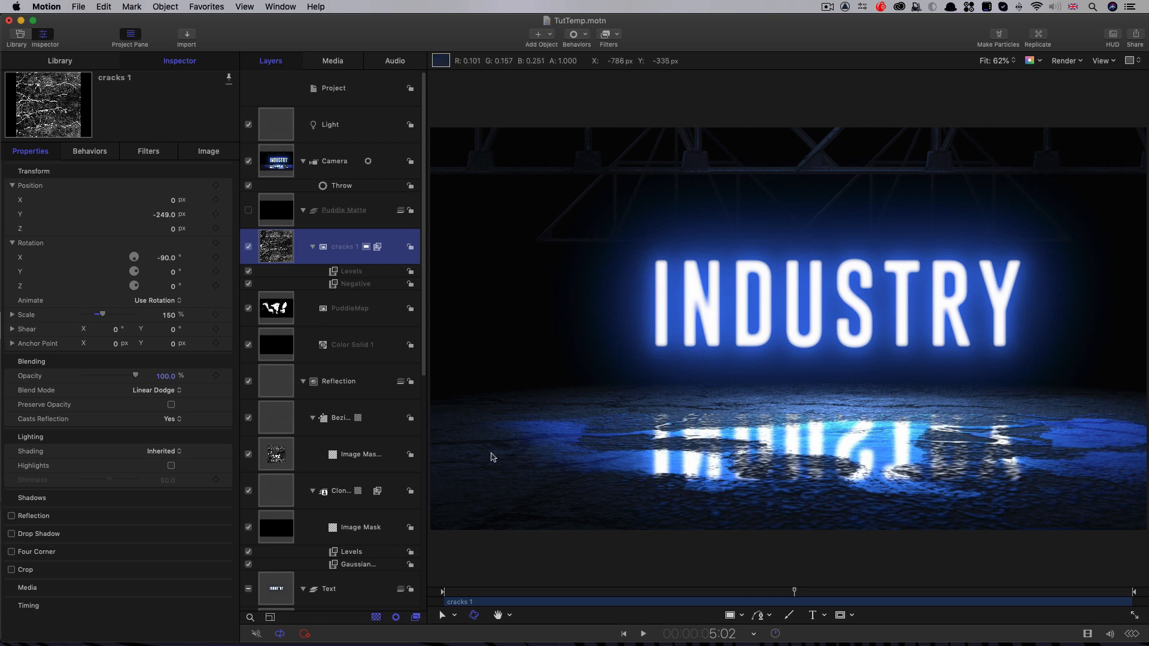
Step: Raise the cracks layer's Levels input black point to 0.61 and add a Gaussian Blur filter
left_click(335, 273)
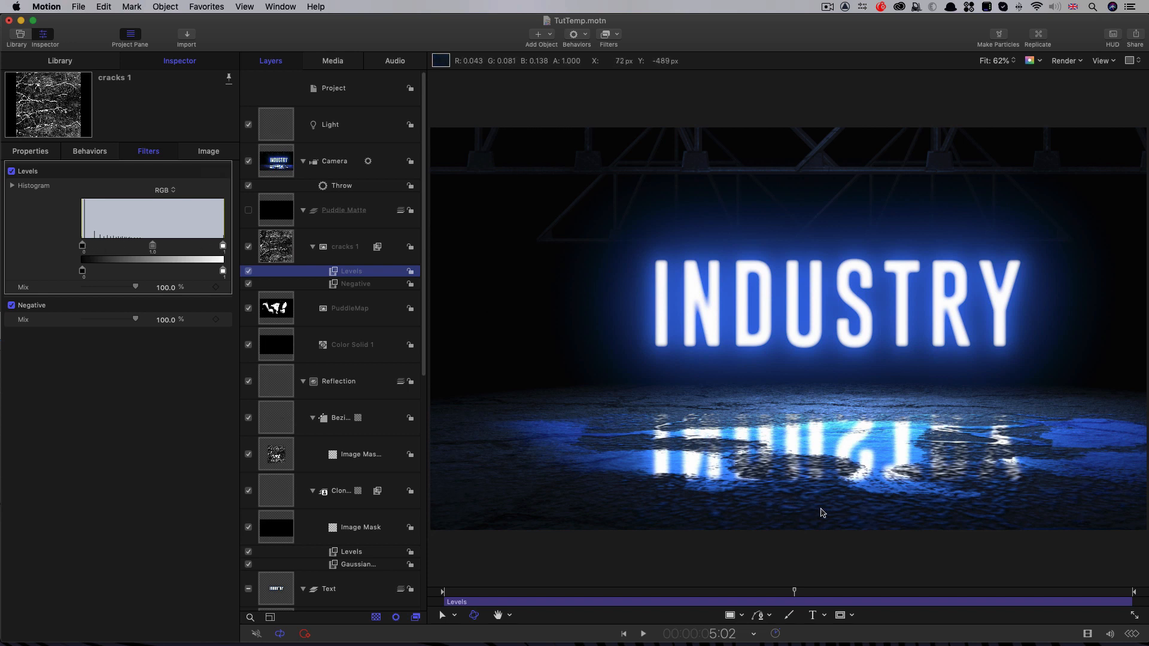
left_click_drag(82, 249, 168, 251)
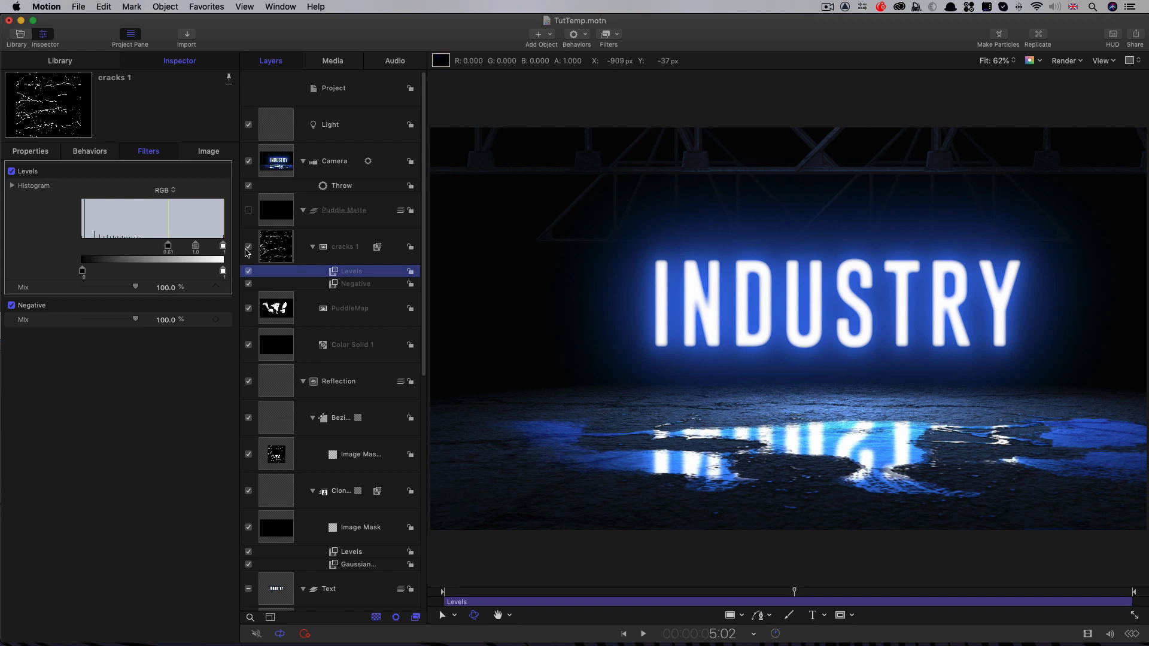
left_click(618, 34)
mouse_move(688, 58)
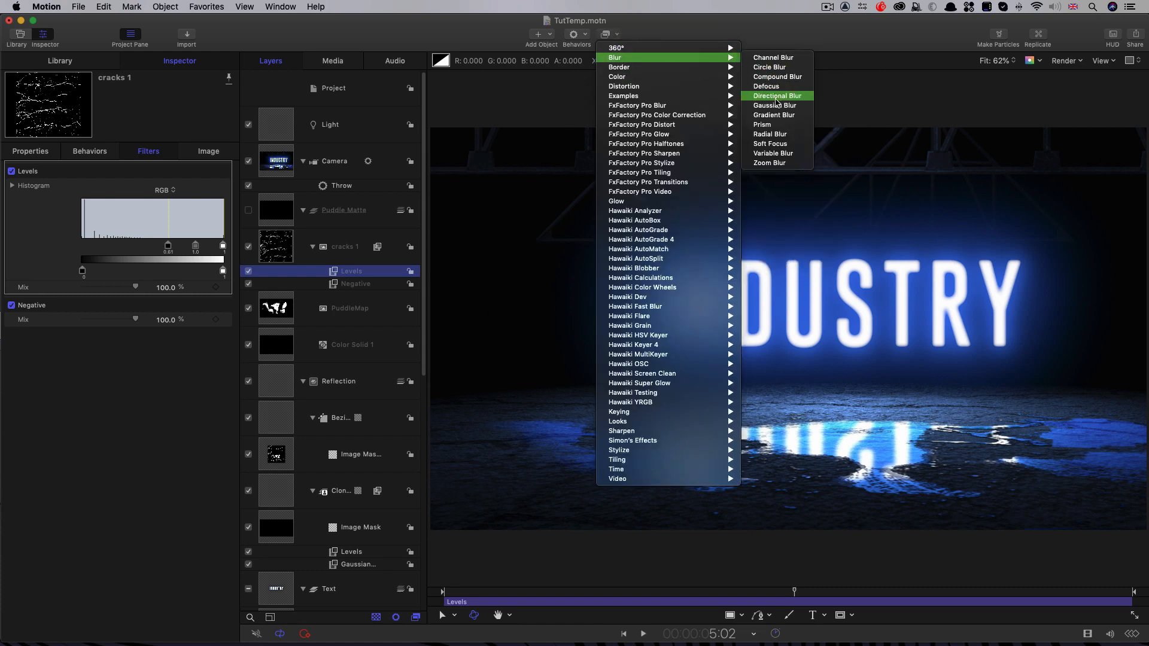
left_click(775, 105)
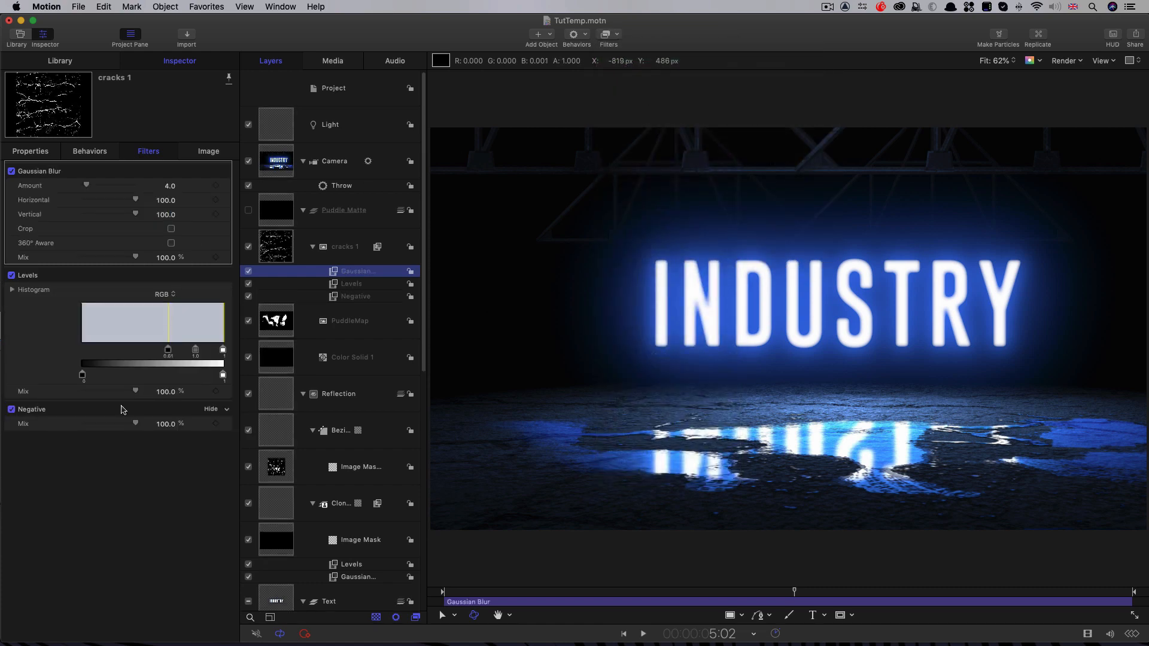
Step: Compare the puddles with the cracks layer off and on, and play back the camera move to check the reflections
left_click(249, 247)
left_click(249, 247)
left_click_drag(794, 592, 501, 593)
key("space")
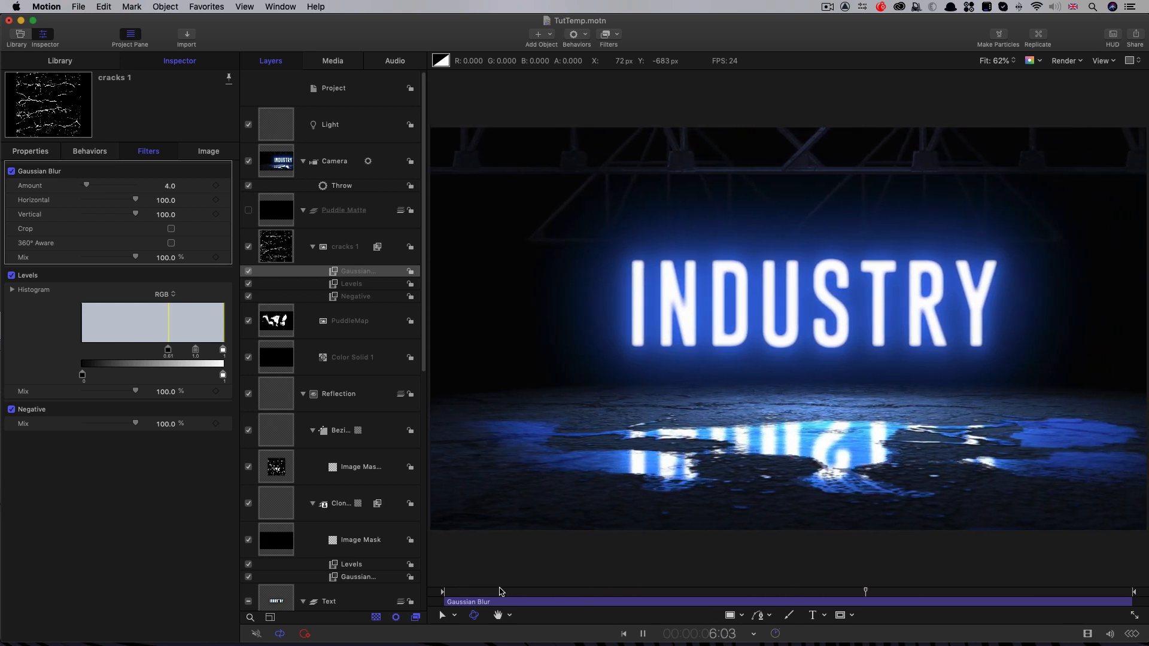
key("space")
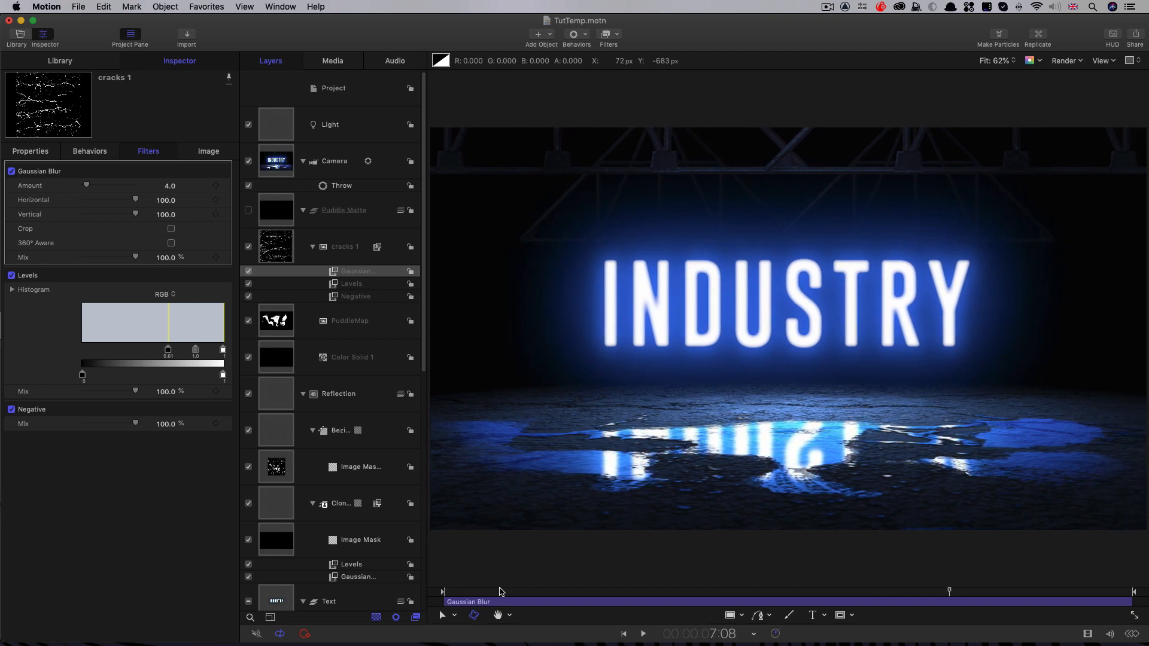
Step: Create a new group at the project level, above the light
left_click(350, 246)
left_click(352, 92)
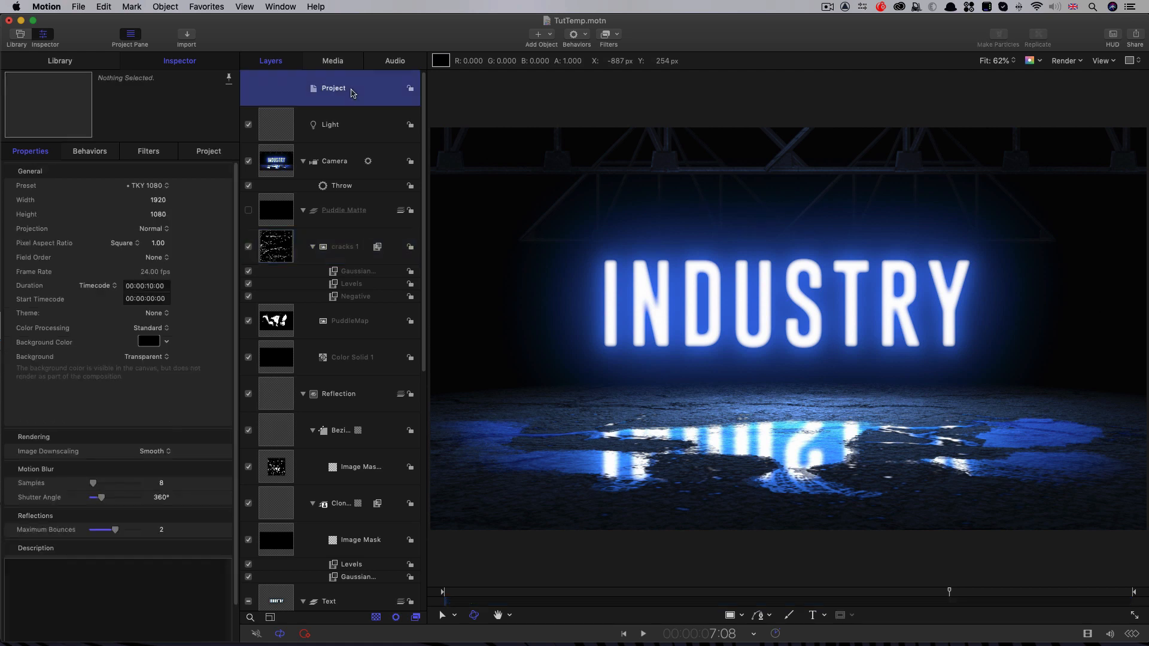
left_click(164, 6)
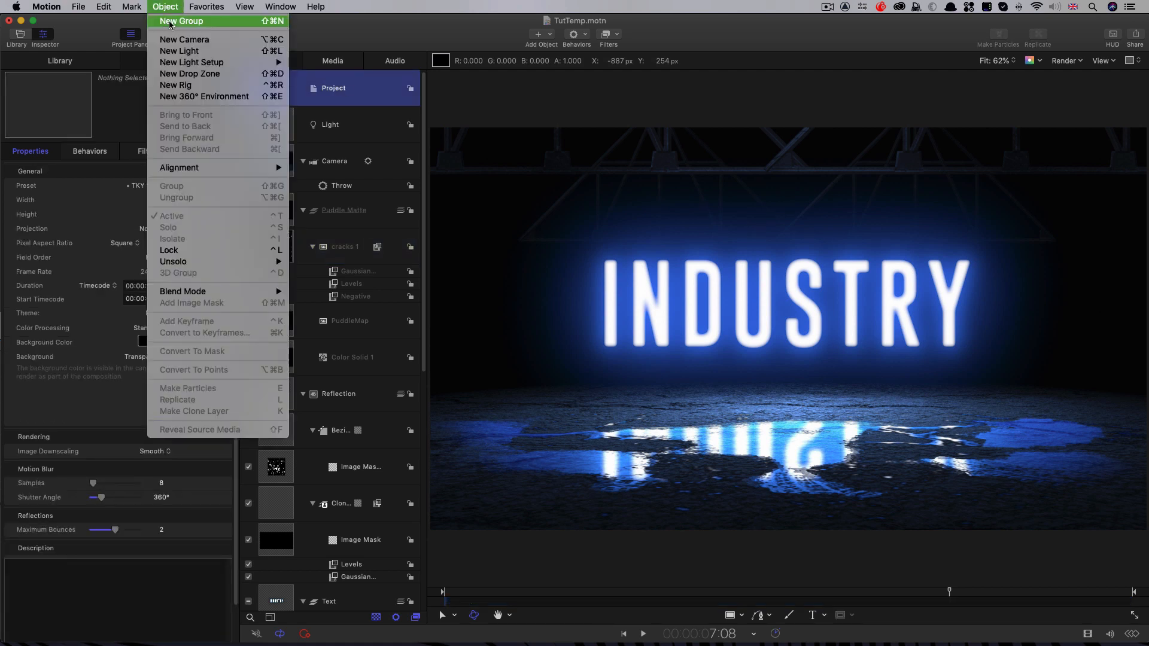
left_click(169, 22)
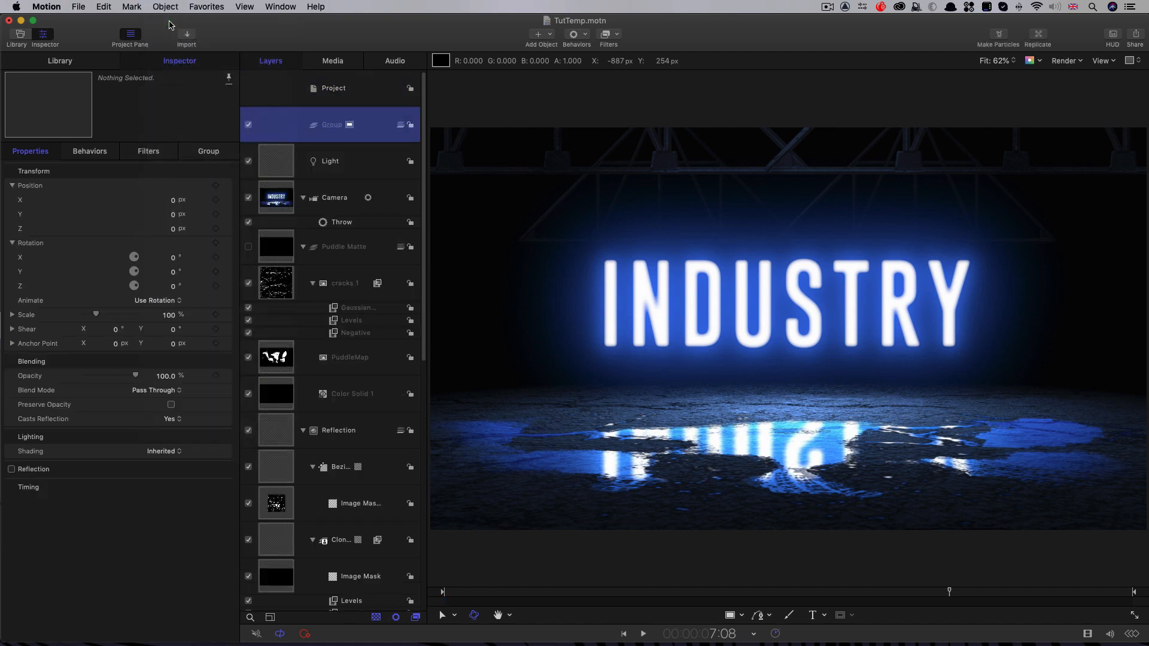
Step: Add the Blurry Sparks particle emitter from the library to the new group
left_click(64, 63)
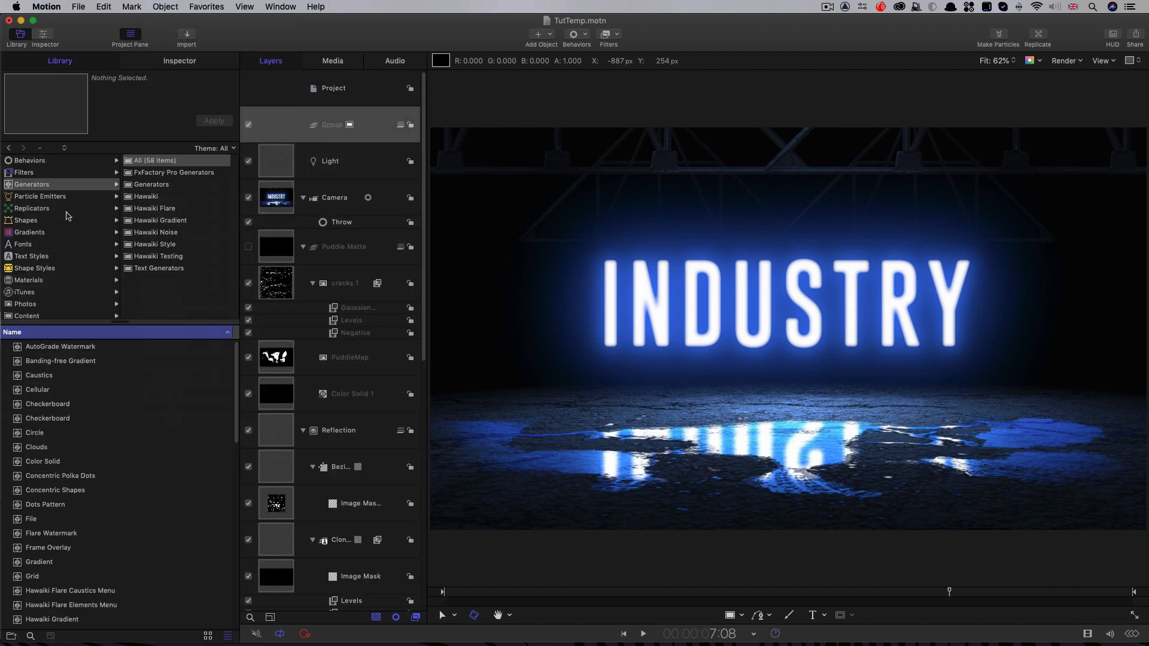
left_click(35, 197)
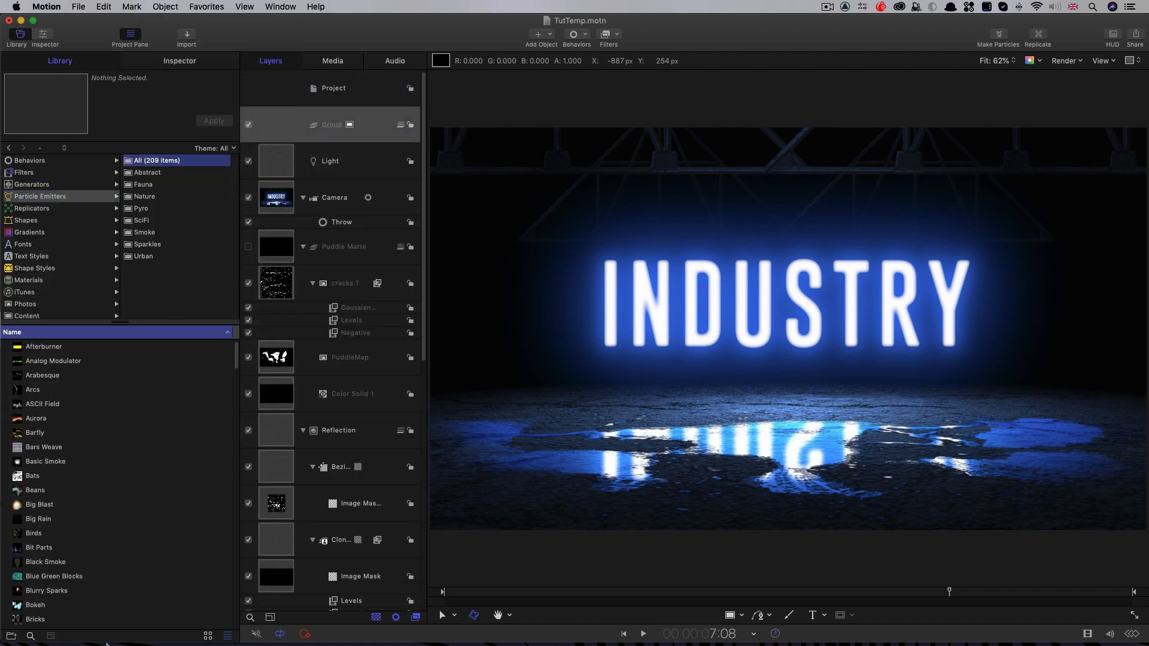
left_click(37, 591)
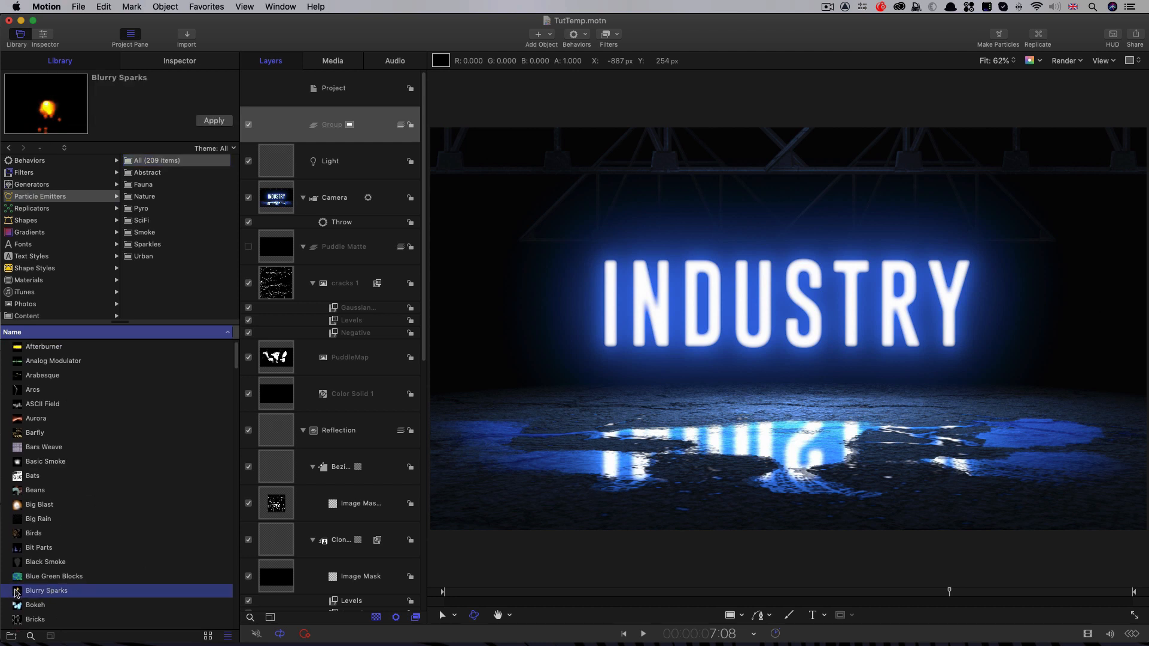
left_click_drag(37, 592, 350, 125)
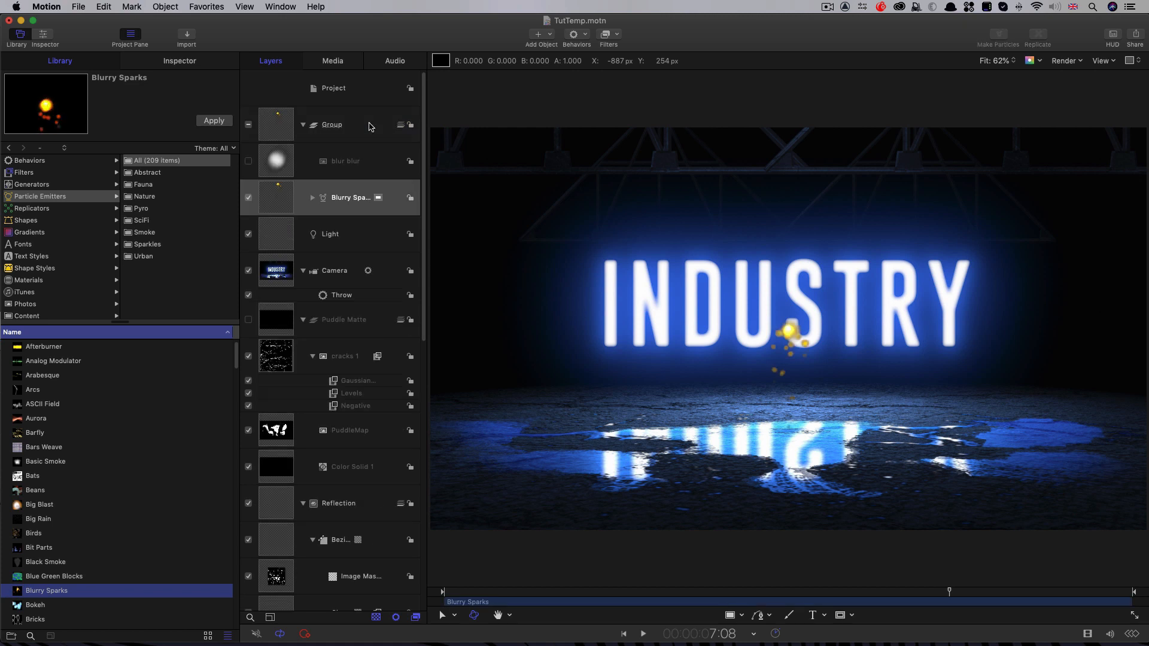
Step: Import Spark.png into the sparks group and hide its layer
left_click(180, 60)
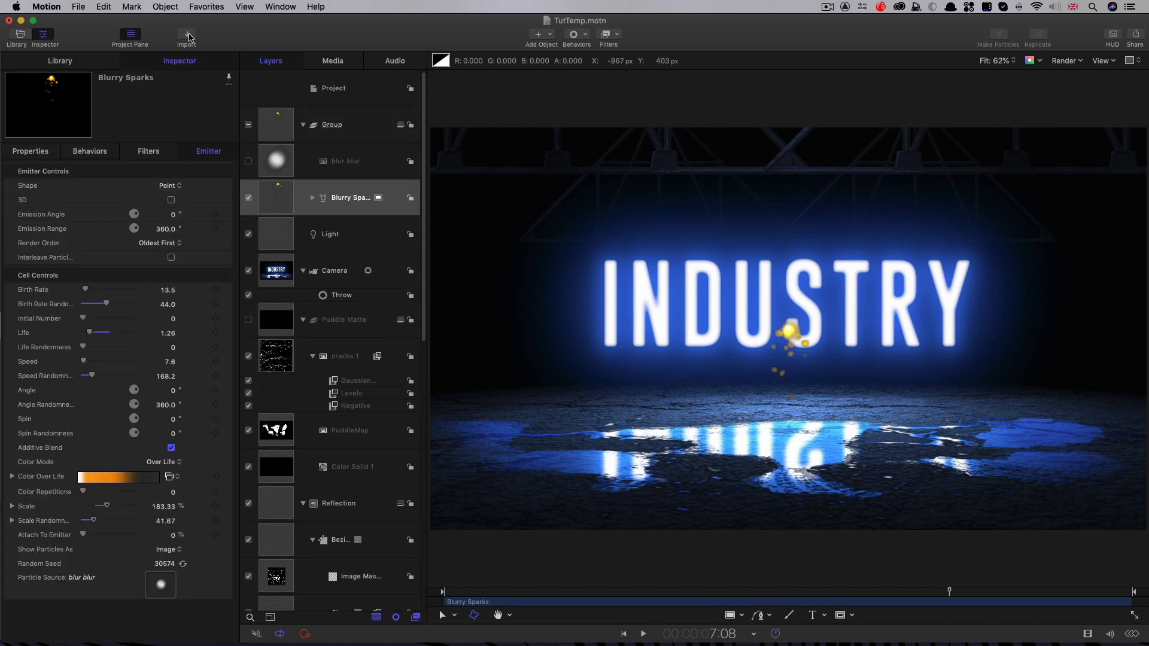
left_click(187, 37)
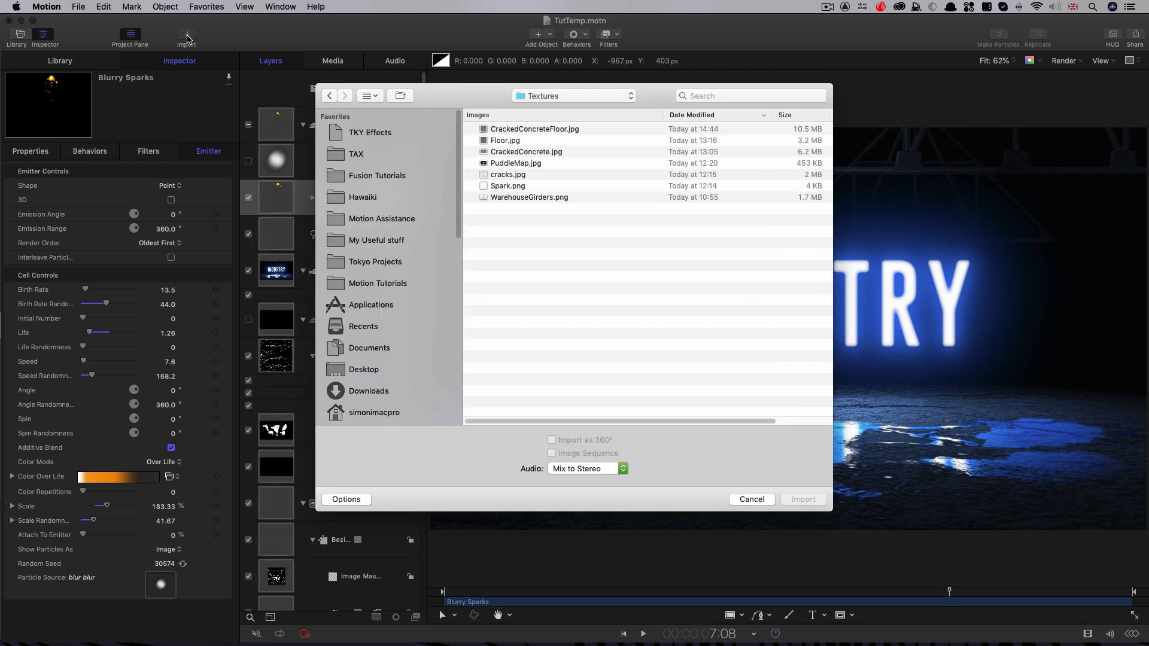
left_click(504, 186)
left_click(804, 500)
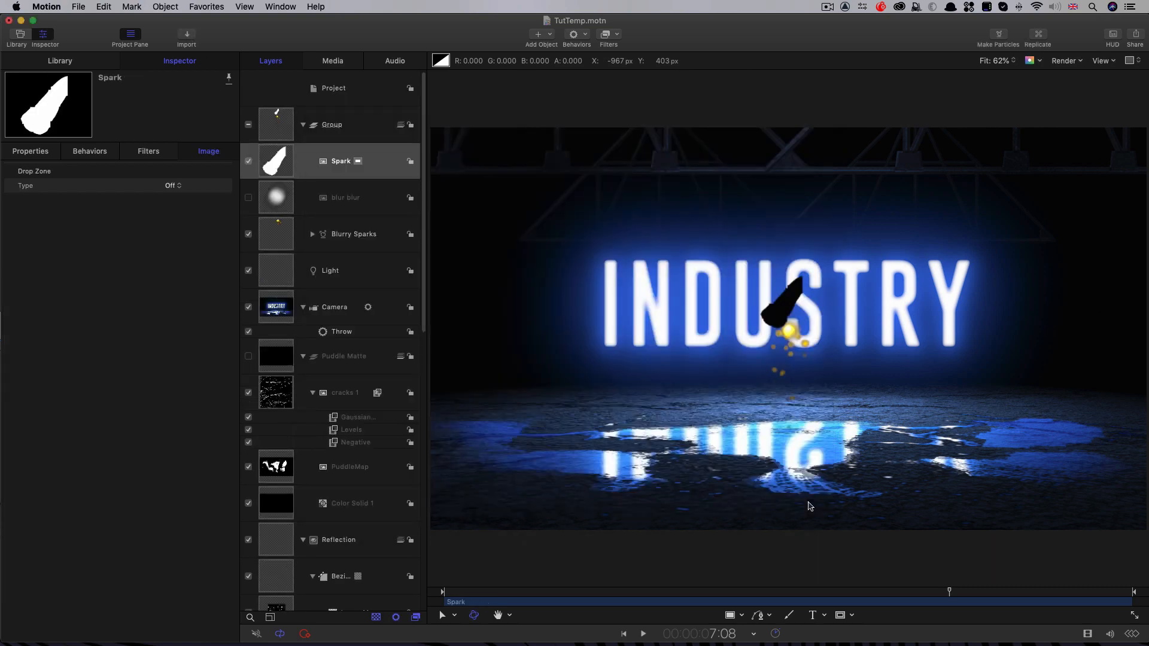
left_click(249, 162)
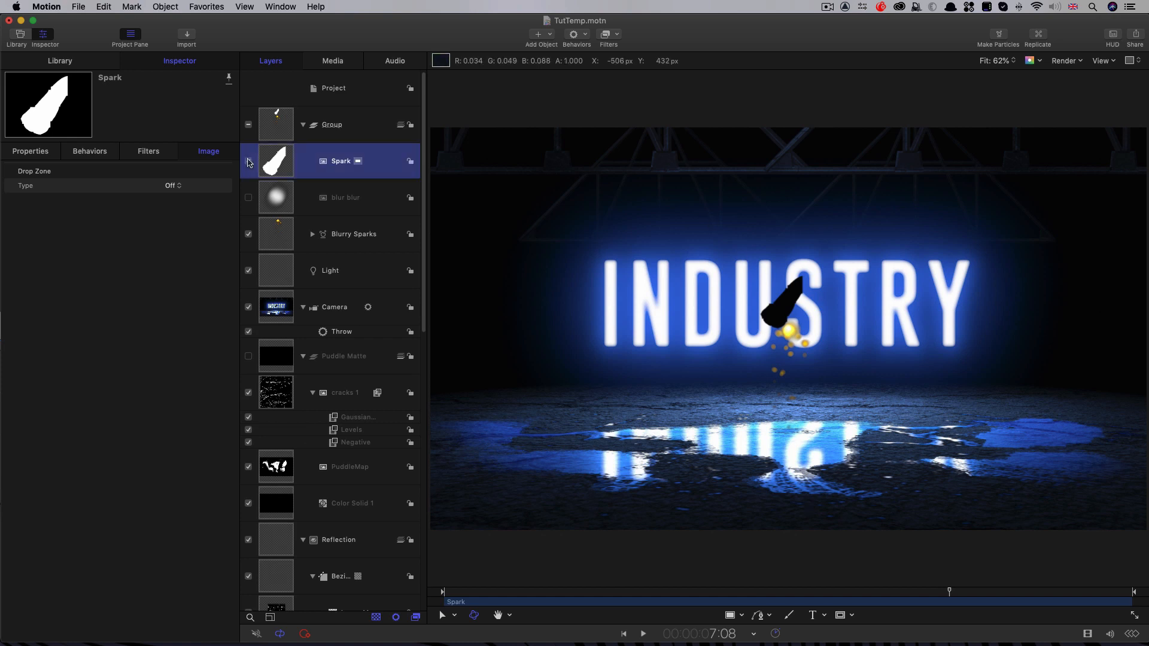
Step: Replace the Blurry Sparks cell's particle source with the Spark image, and select the original blur blur image layer
left_click(313, 234)
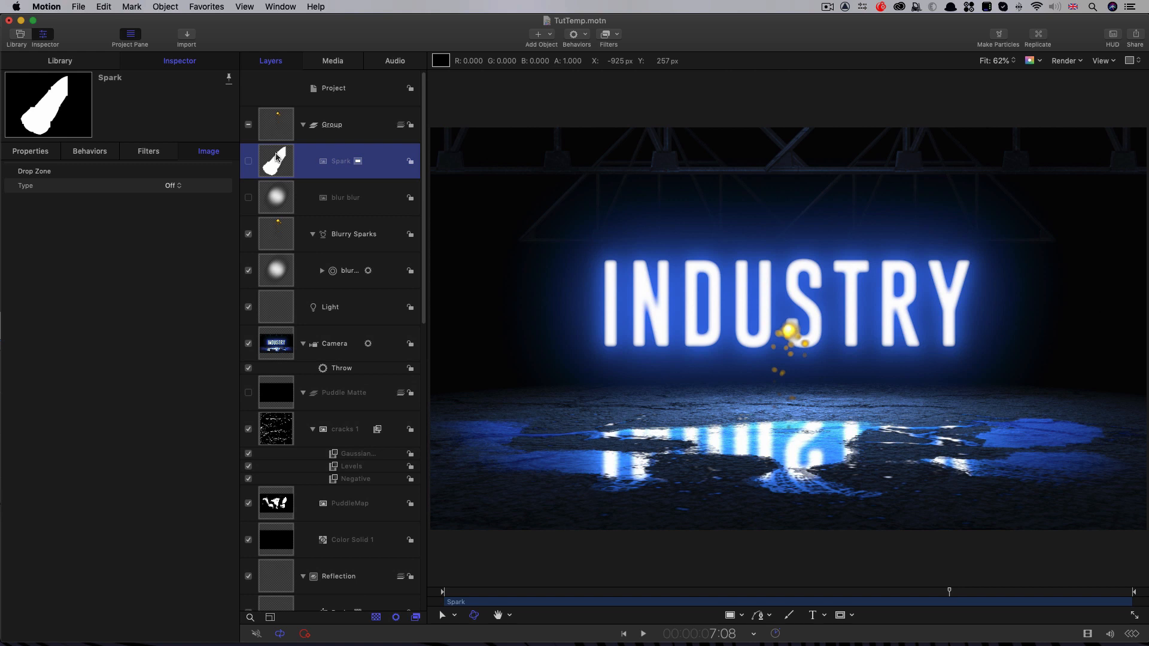
left_click_drag(276, 157, 336, 274)
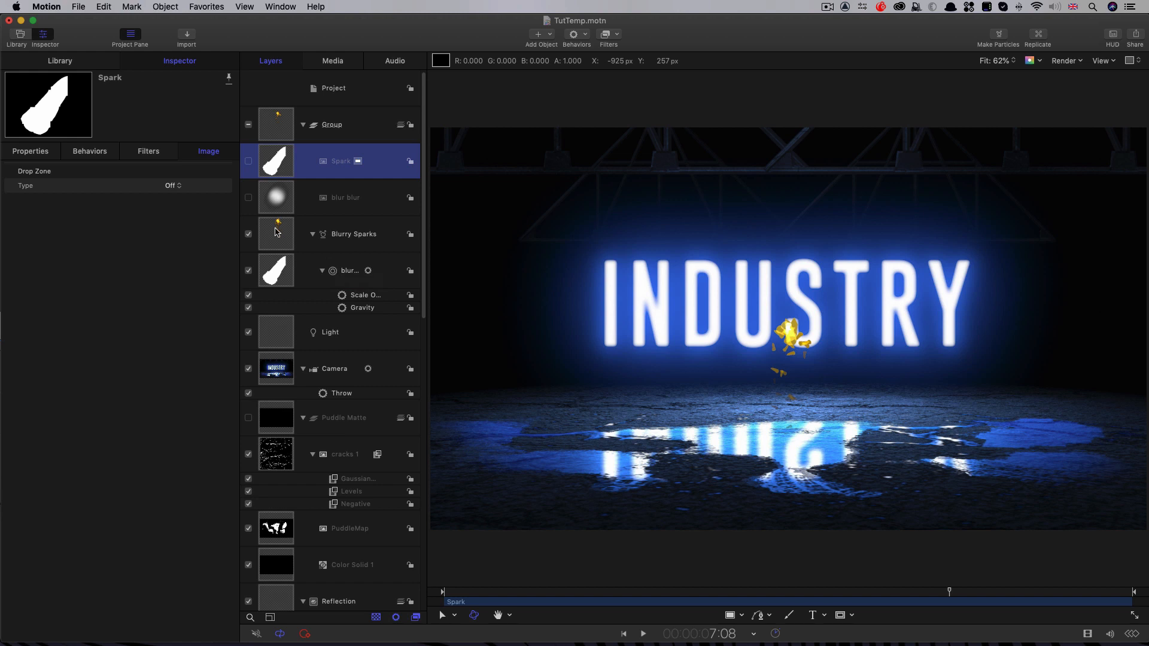
left_click(279, 201)
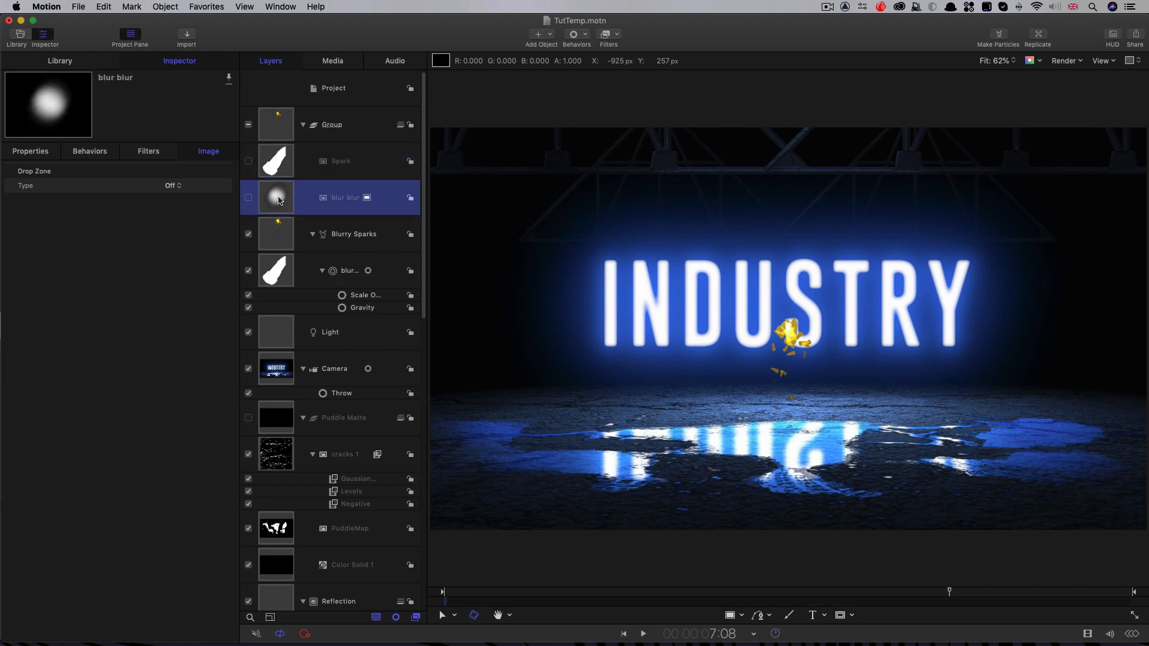
Step: Delete the original blur blur image layer and enable 3D for the Blurry Sparks emitter
key("Delete")
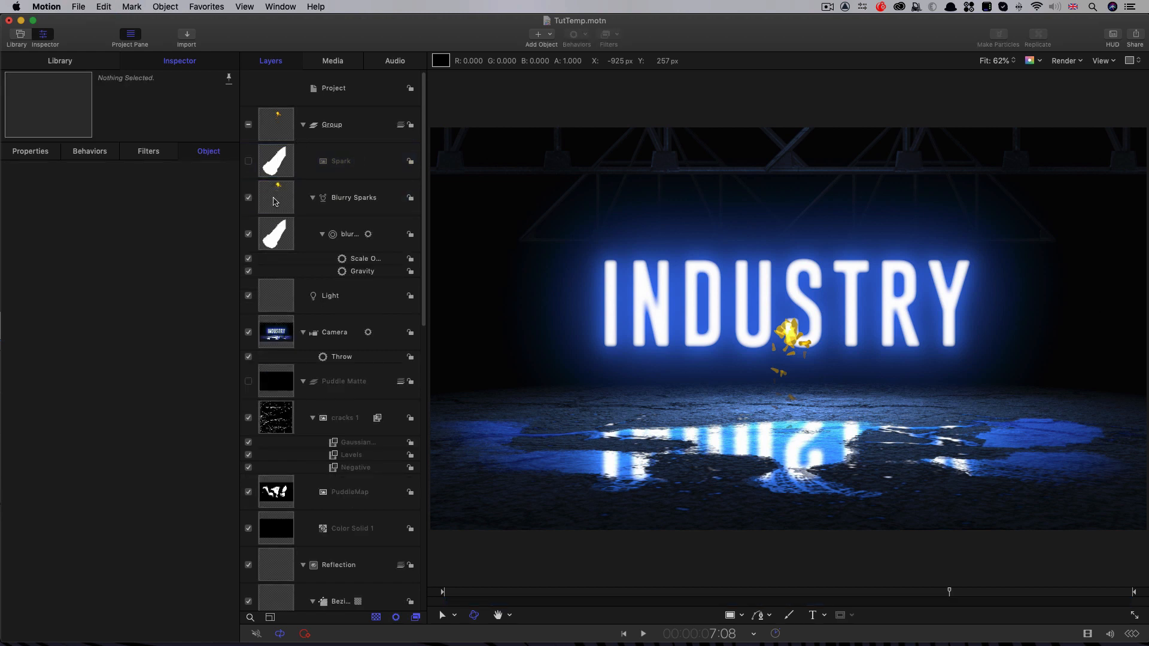
left_click(275, 201)
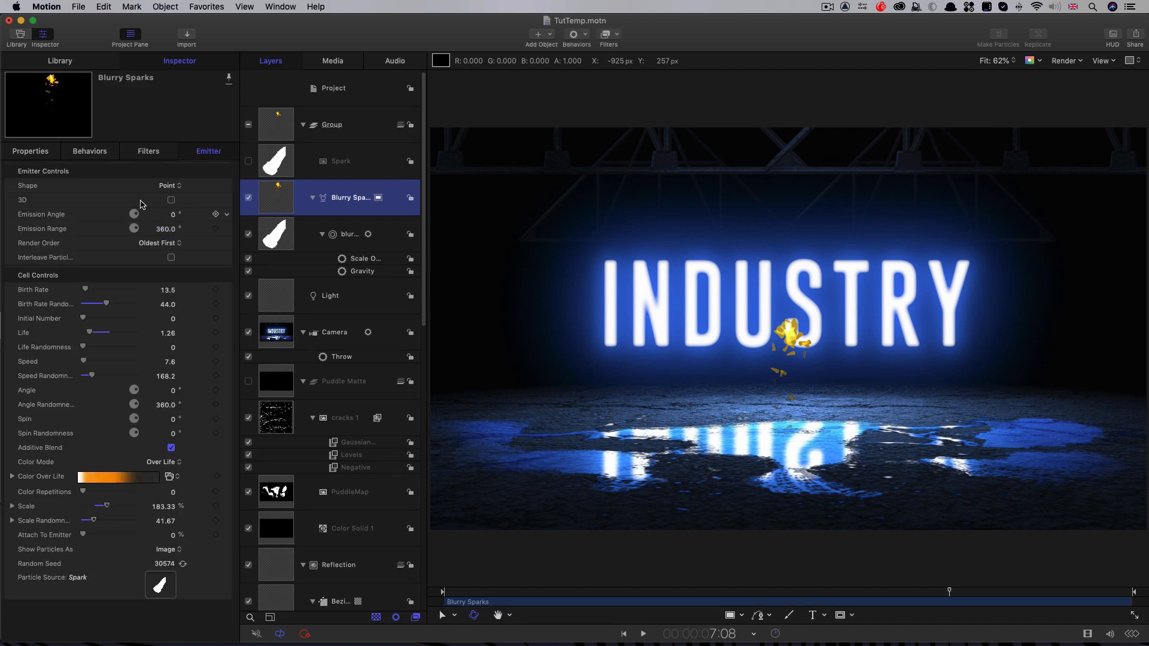
left_click(171, 201)
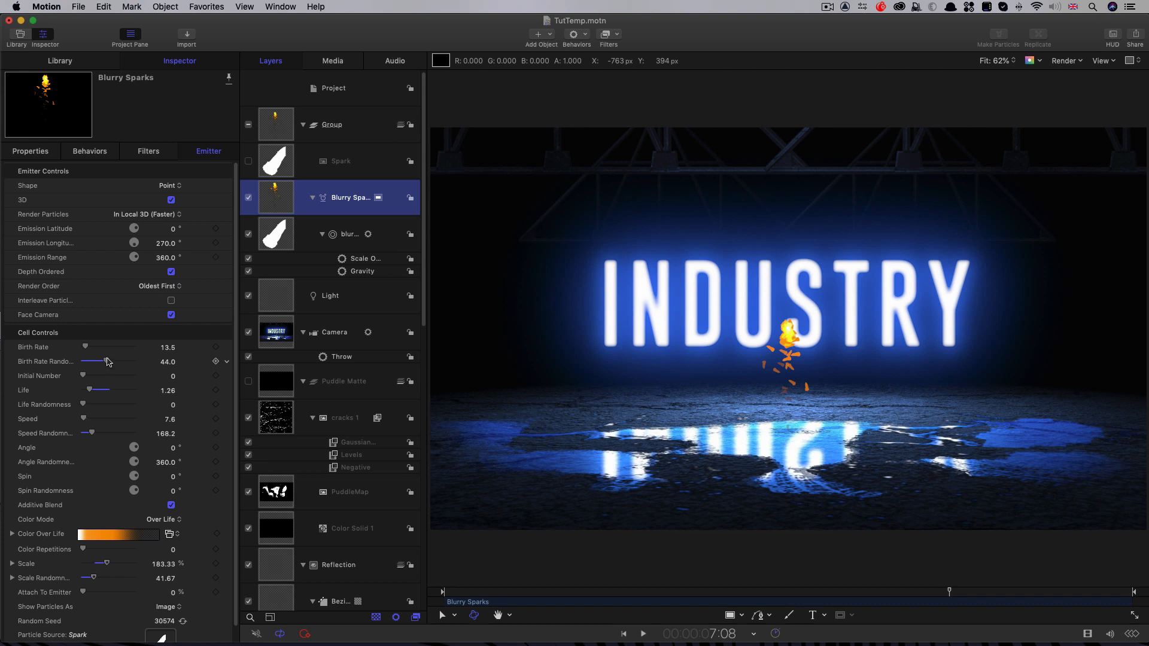
Step: Set the Blurry Sparks emitter's Birth Rate Randomness to 0, Life to 3, Life Randomness to 3, Speed to 25 and Spin Randomness to 75°
left_click_drag(107, 362, 2, 354)
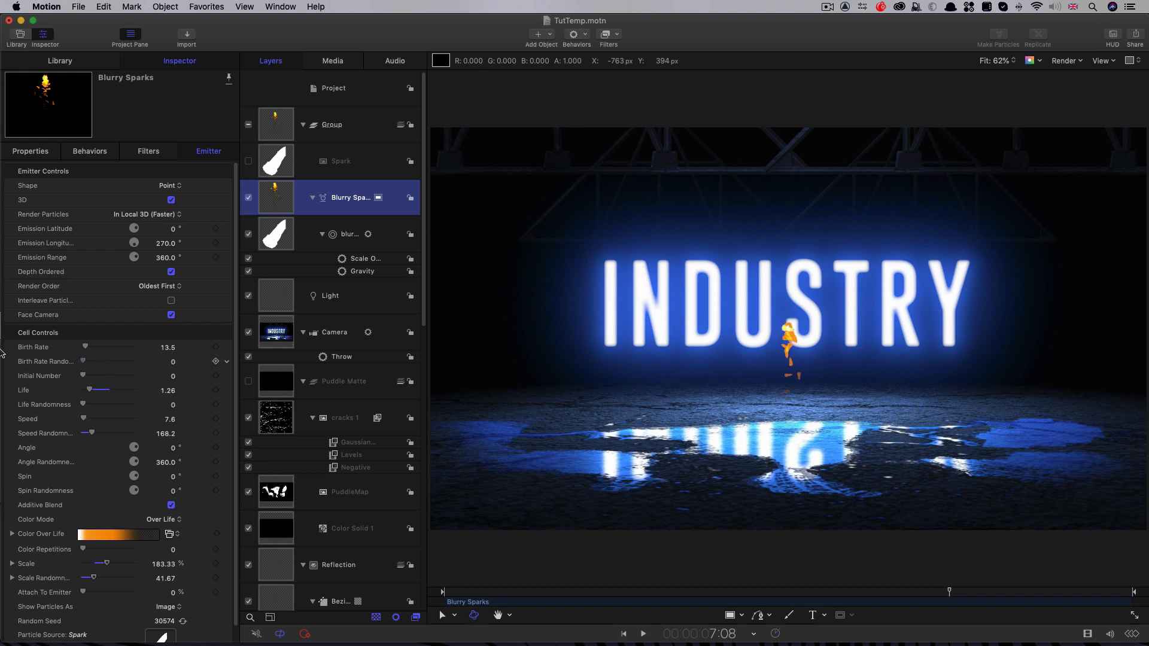
double_click(169, 391)
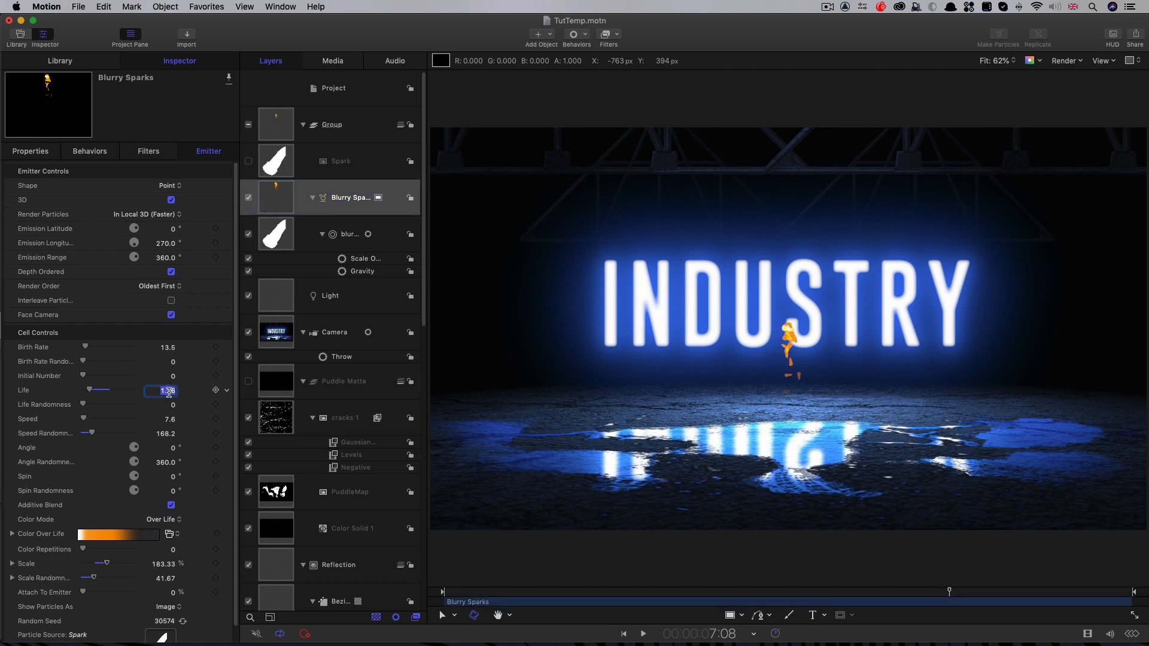
type("3")
key("Return")
key("Tab")
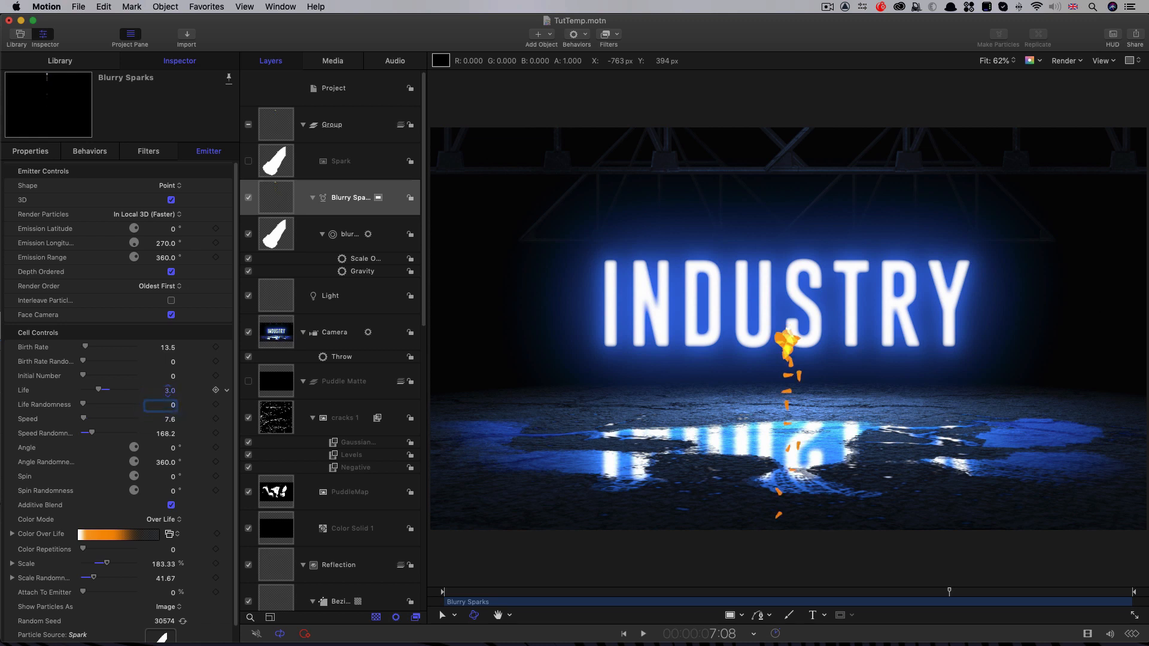
type("3.")
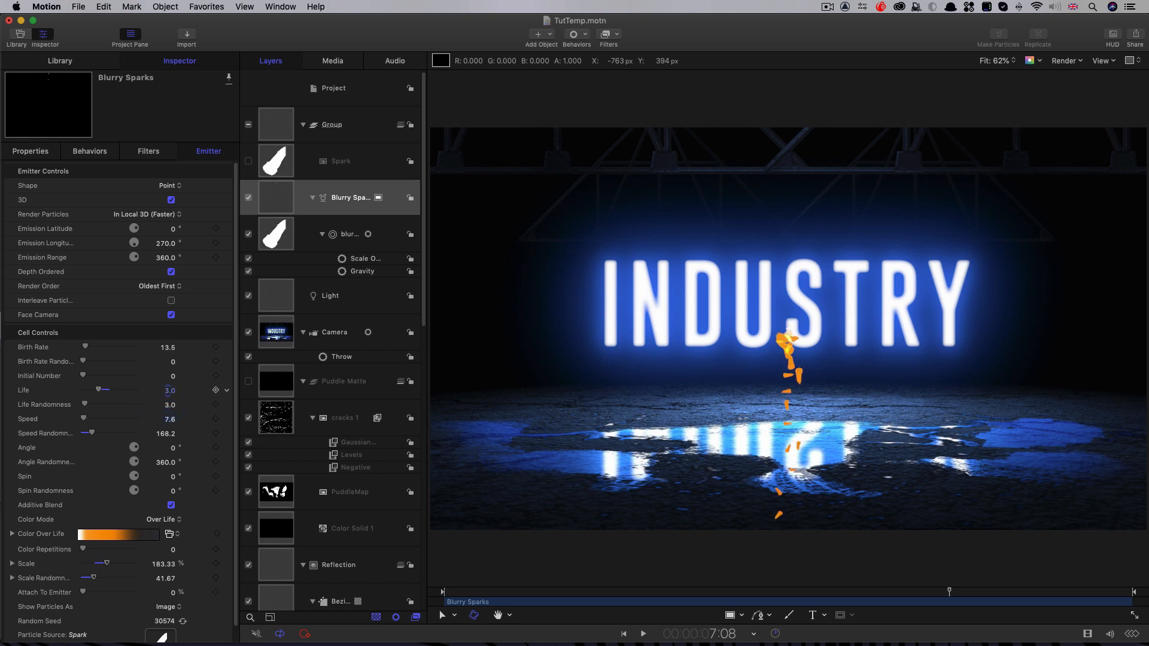
key("Tab")
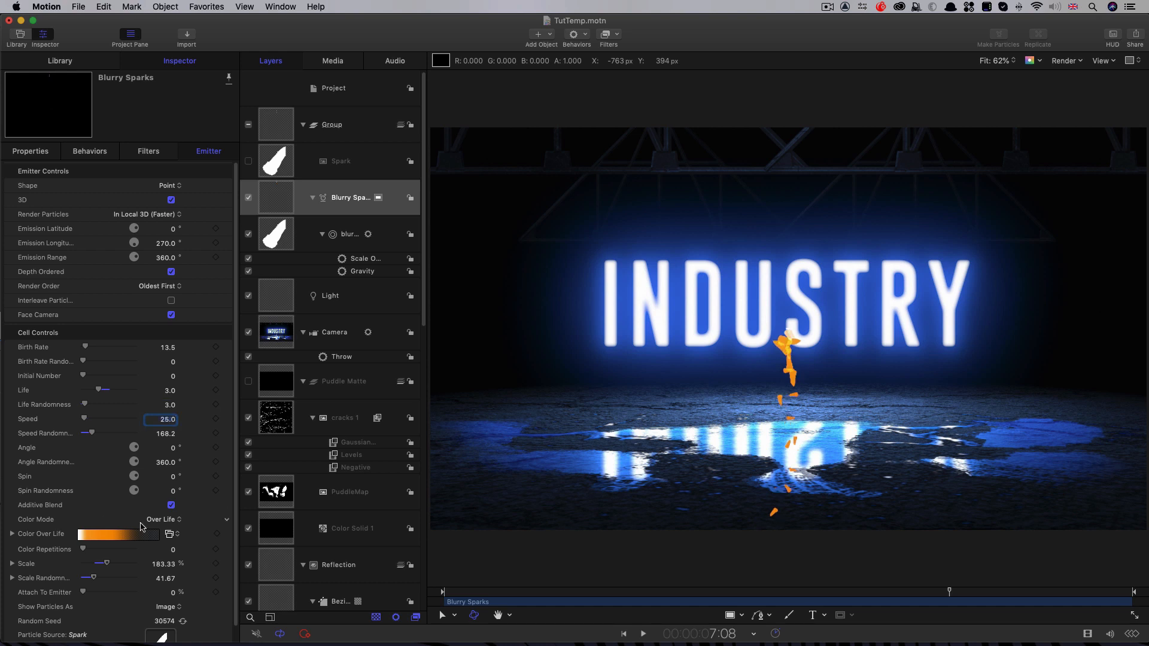
left_click(173, 491)
type("75")
key("Return")
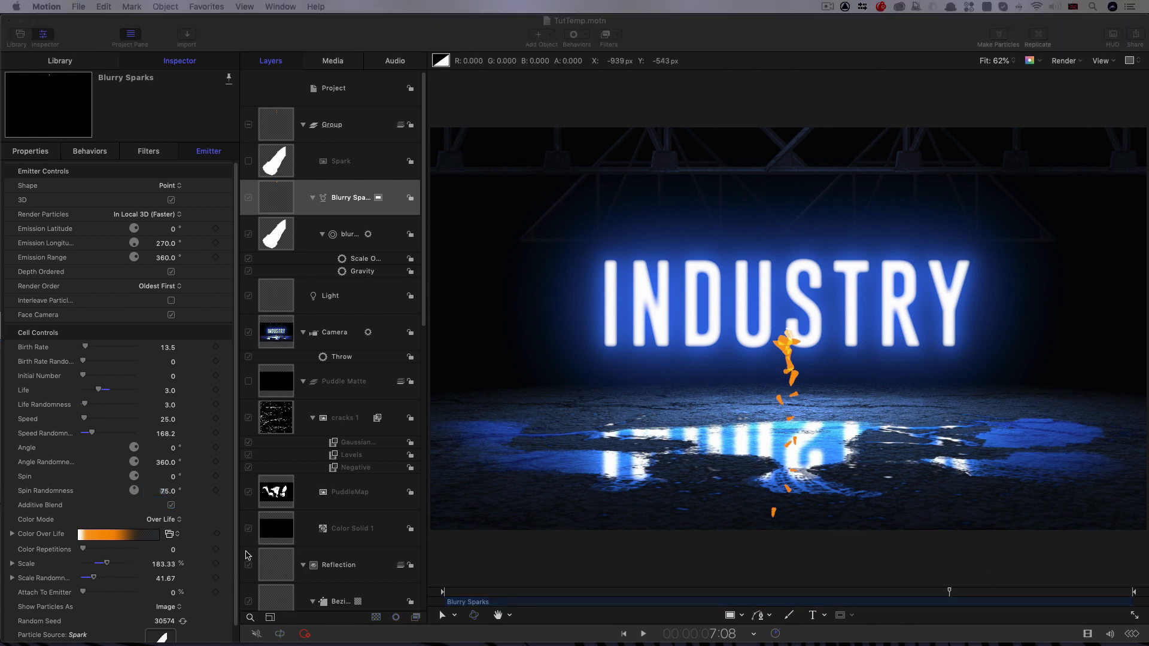
Step: Set the spark particles' Scale to 50% and Scale Randomness to 10 in X and 20 in Y, and preview the animation
left_click_drag(235, 558, 235, 585)
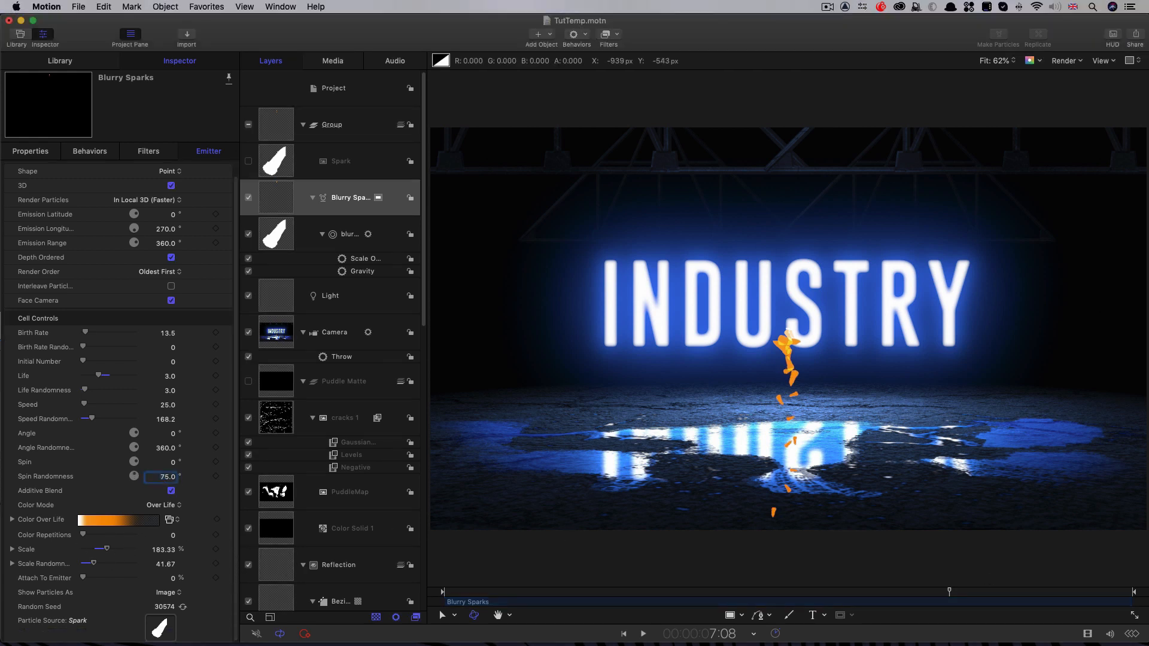
left_click(161, 550)
type("50")
key("Return")
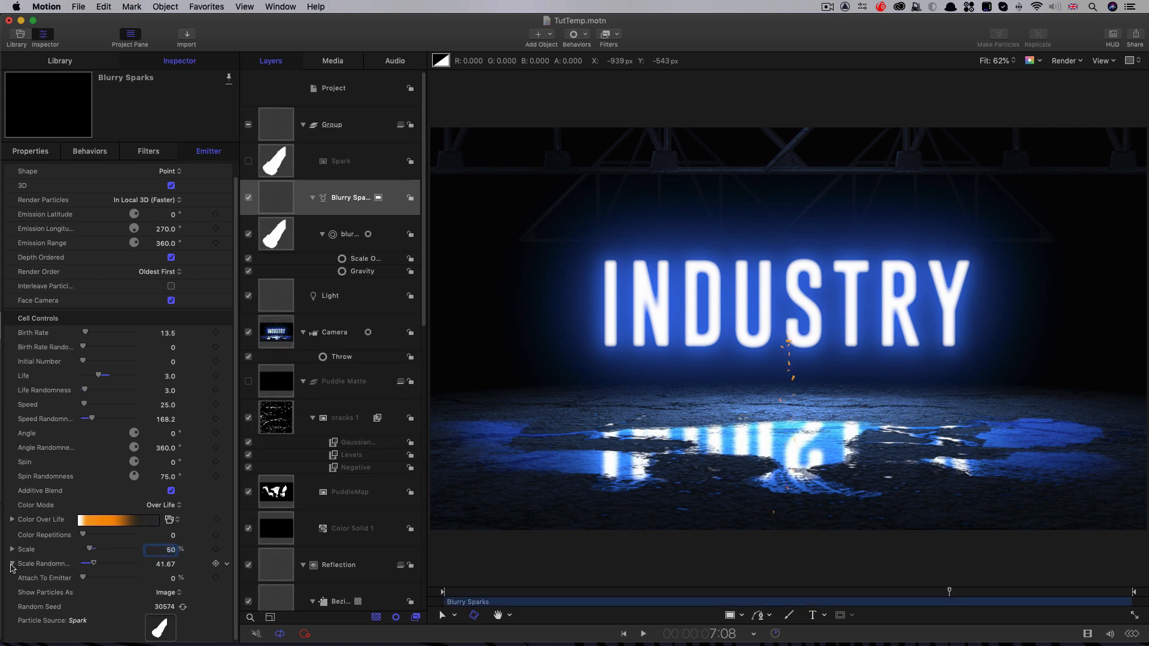
left_click(12, 565)
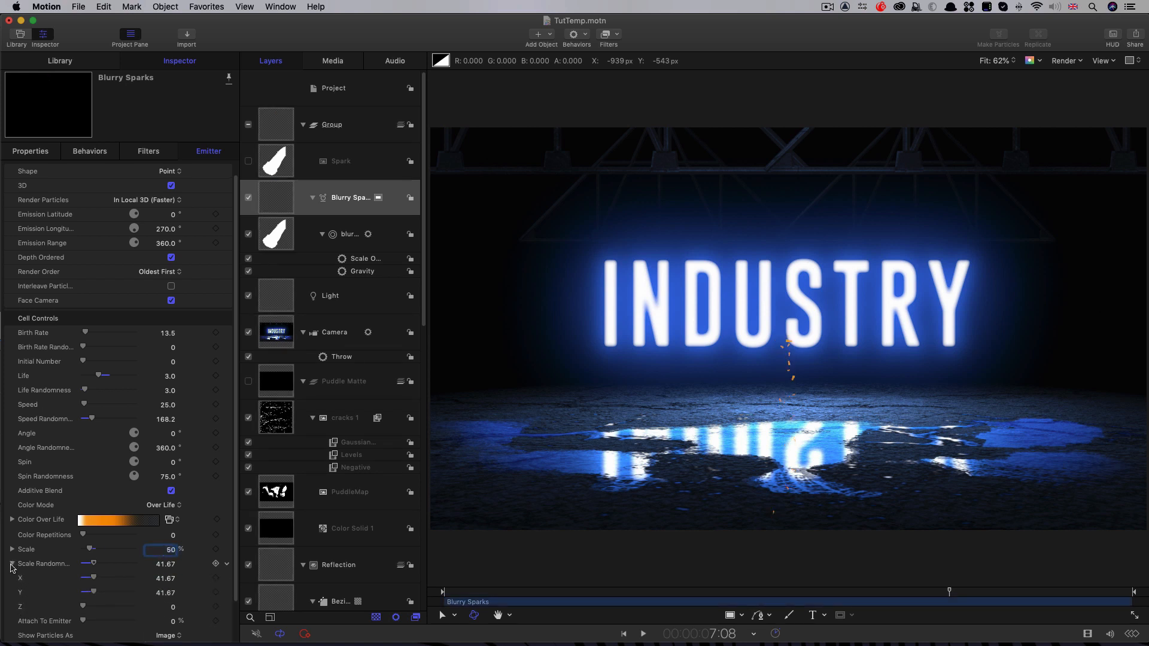
left_click(167, 579)
type("10")
type("20")
key("Return")
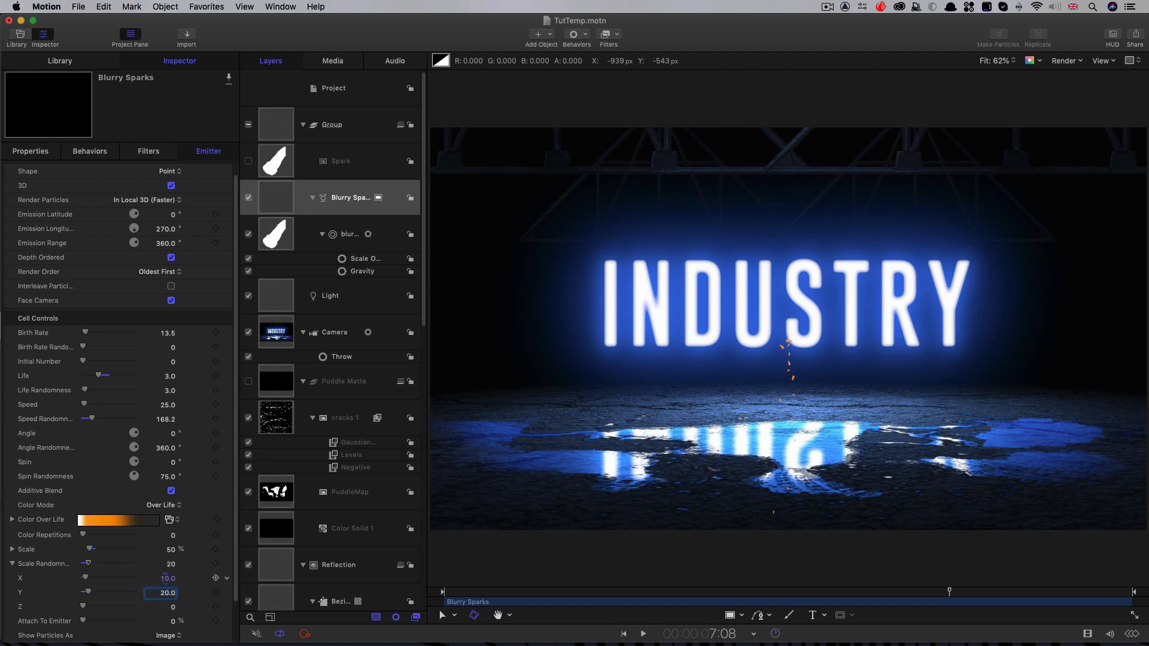
key("space")
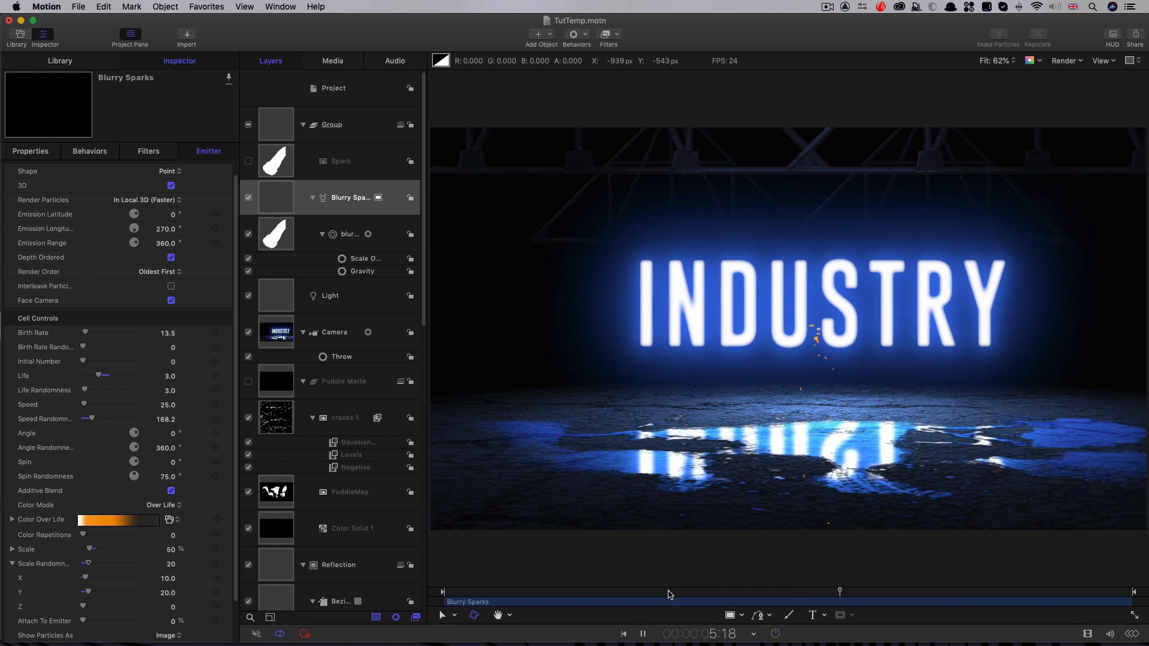
key("space")
Step: Position the Blurry Sparks emitter at X 0, Y 91 and Z -100 px, and preview the animation
left_click(30, 152)
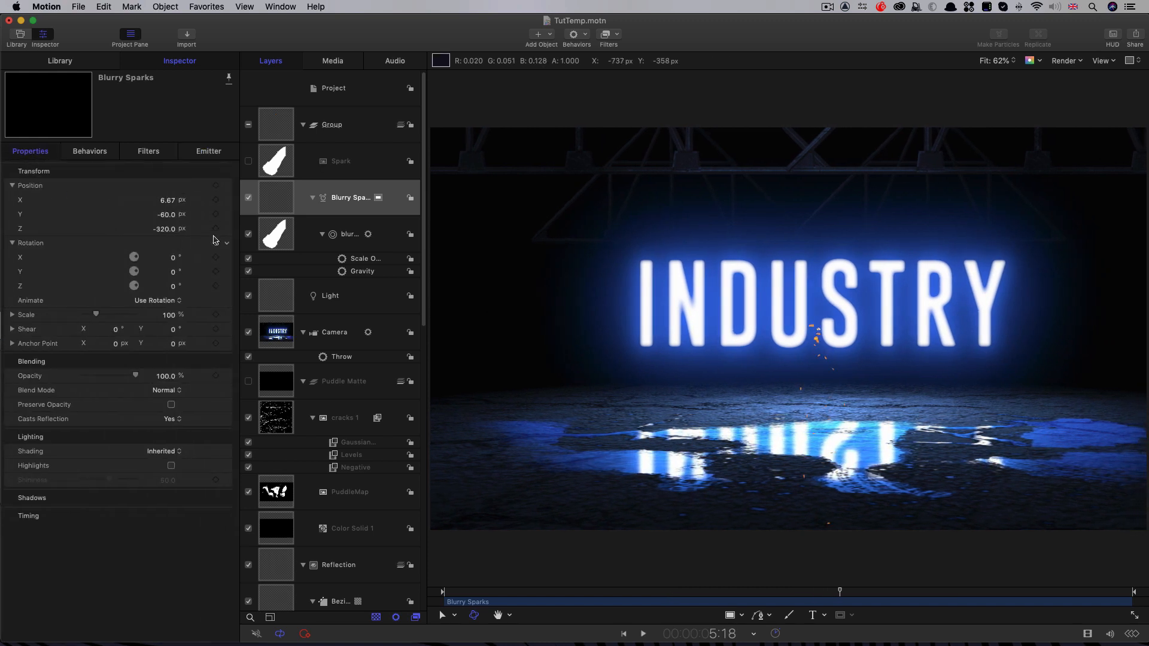
left_click(170, 200)
type("0")
left_click(165, 229)
type("-100")
key("Return")
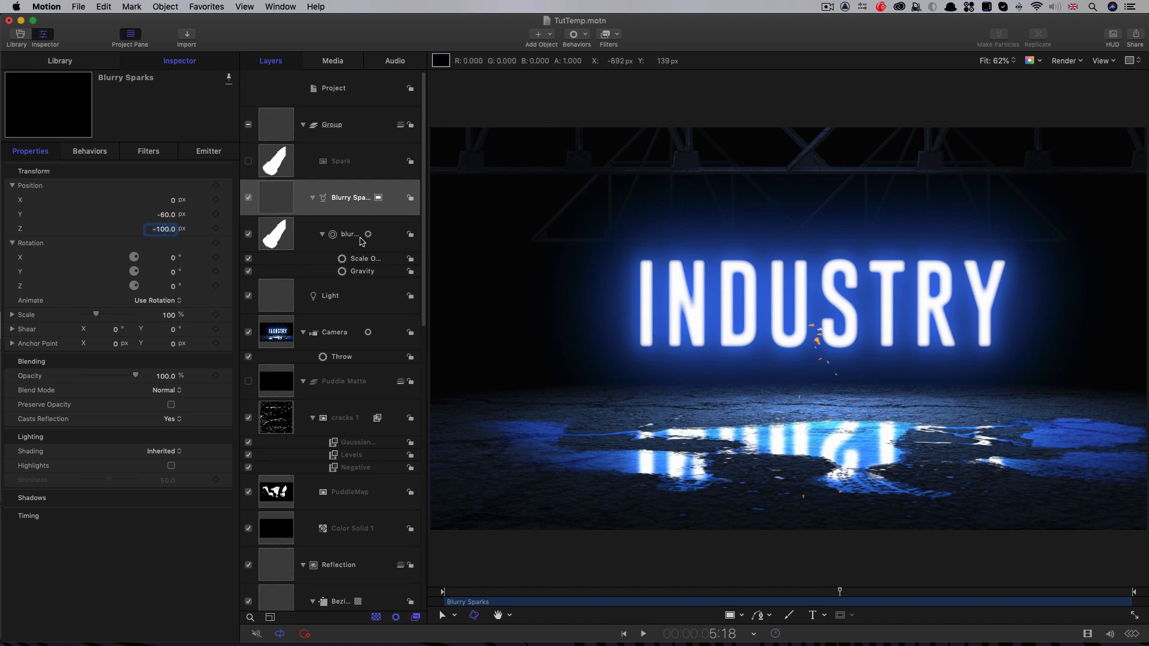
mouse_move(166, 214)
left_mouse_down()
mouse_move(179, 214)
mouse_move(165, 214)
left_mouse_up()
left_click(649, 593)
key("space")
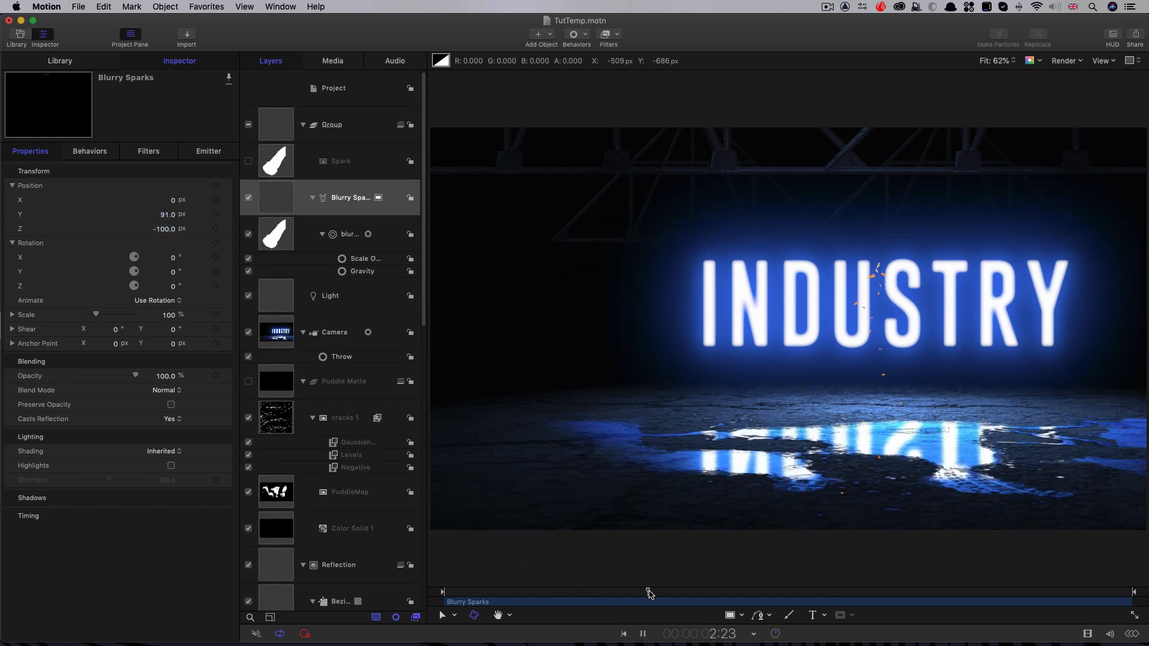
key("space")
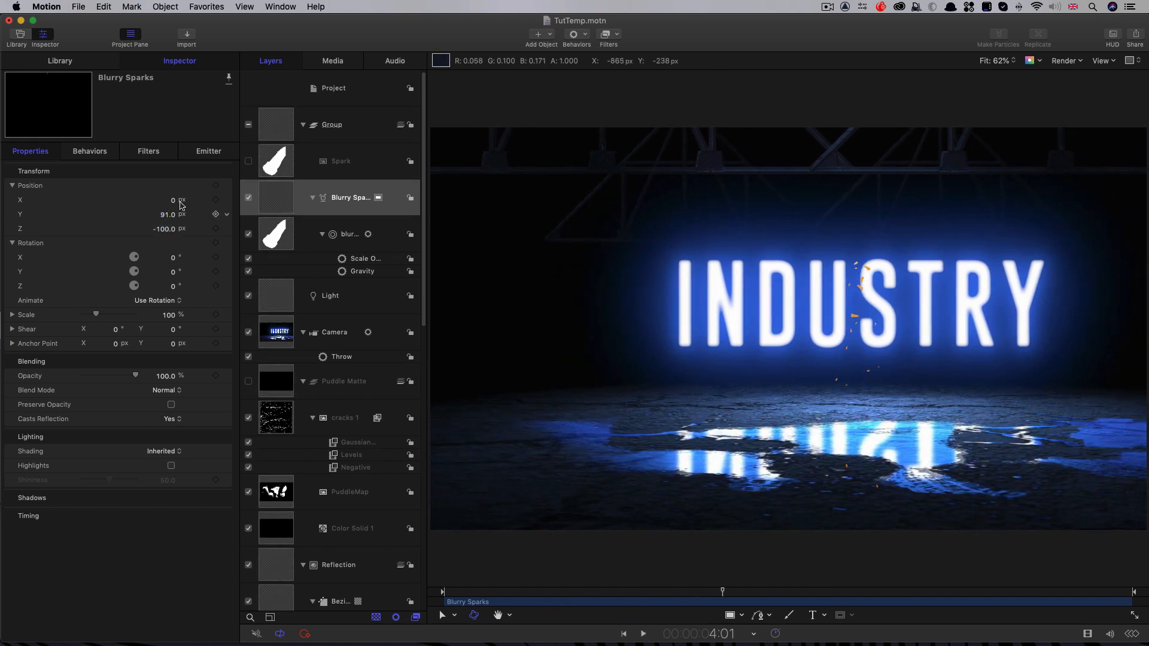
Step: In the blur blur cell's Color Over Life gradient, move the third opacity tag to about 71% and the second orange tag to about 82%
left_click(271, 240)
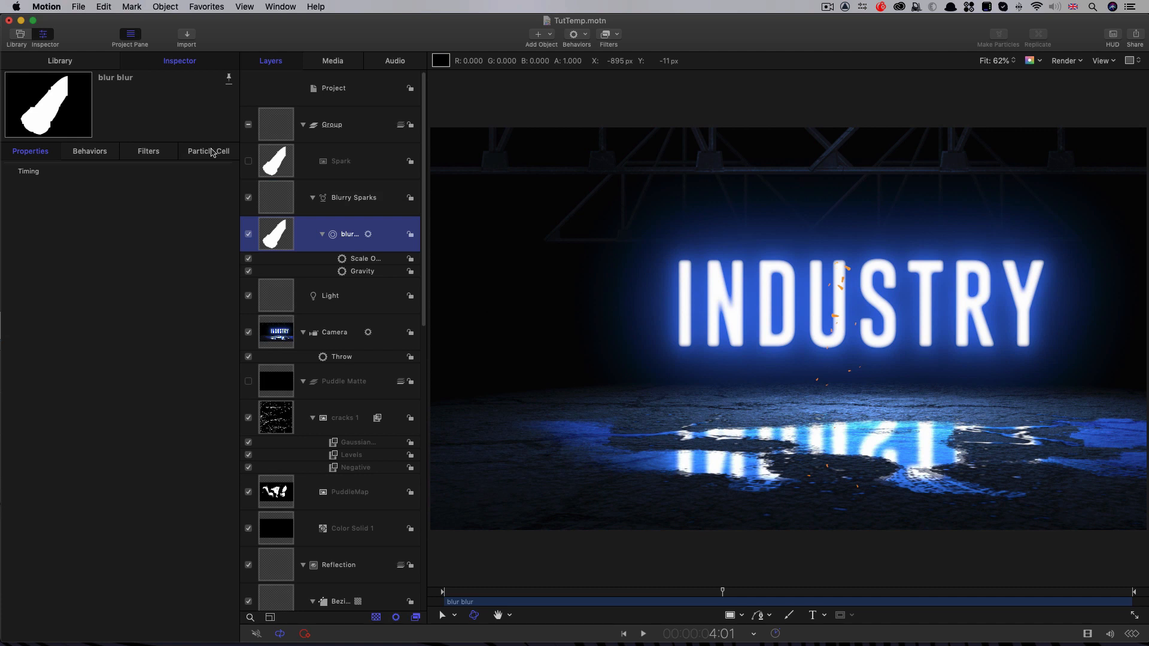
left_click(212, 152)
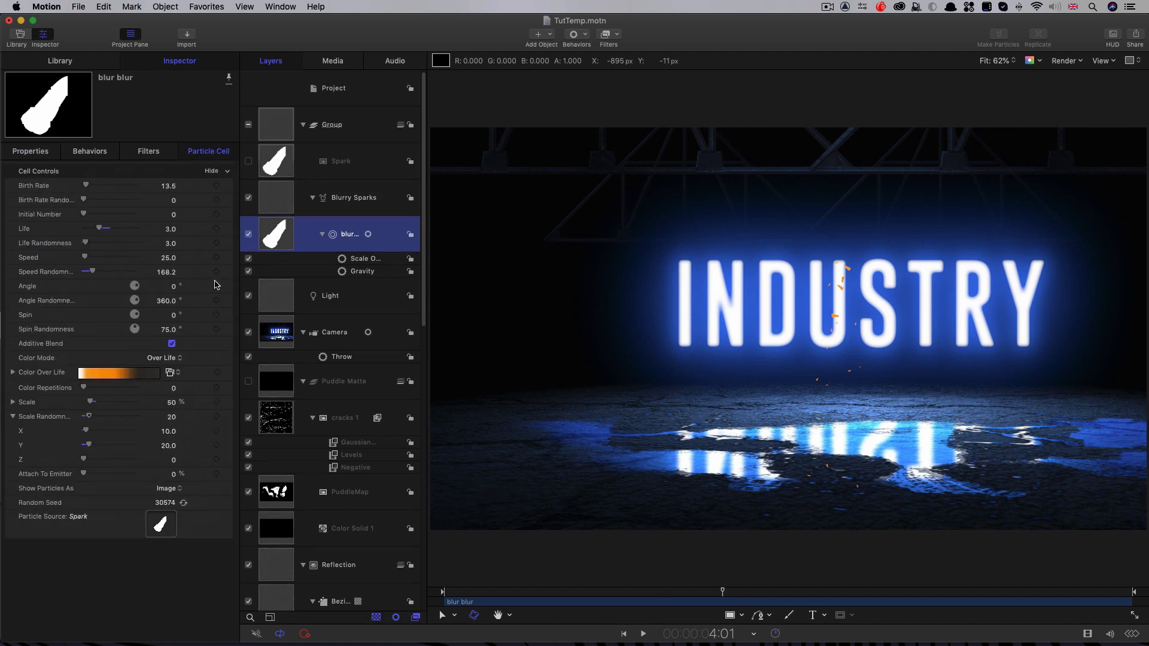
left_click(13, 374)
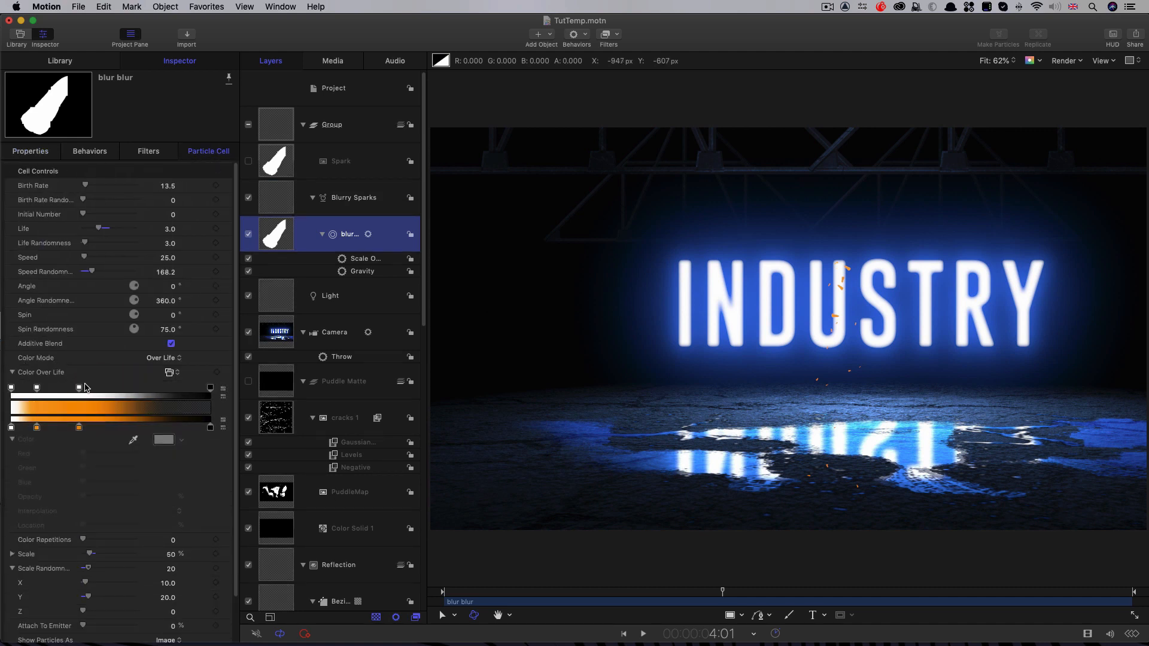
left_click_drag(81, 388, 154, 394)
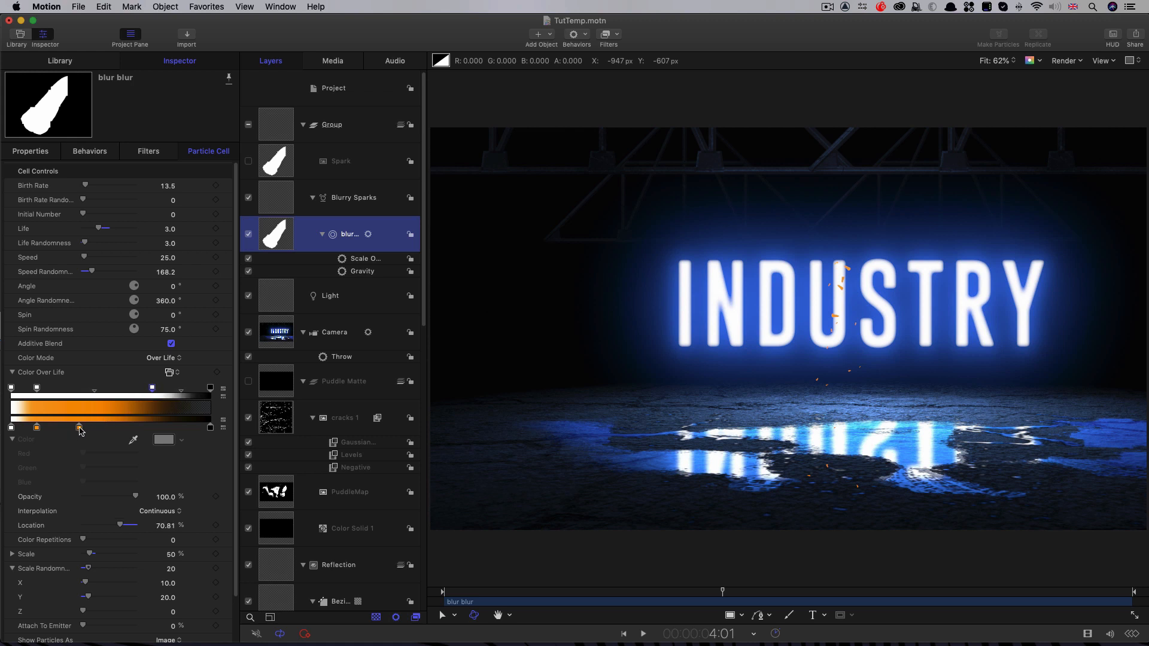
left_click_drag(80, 428, 175, 431)
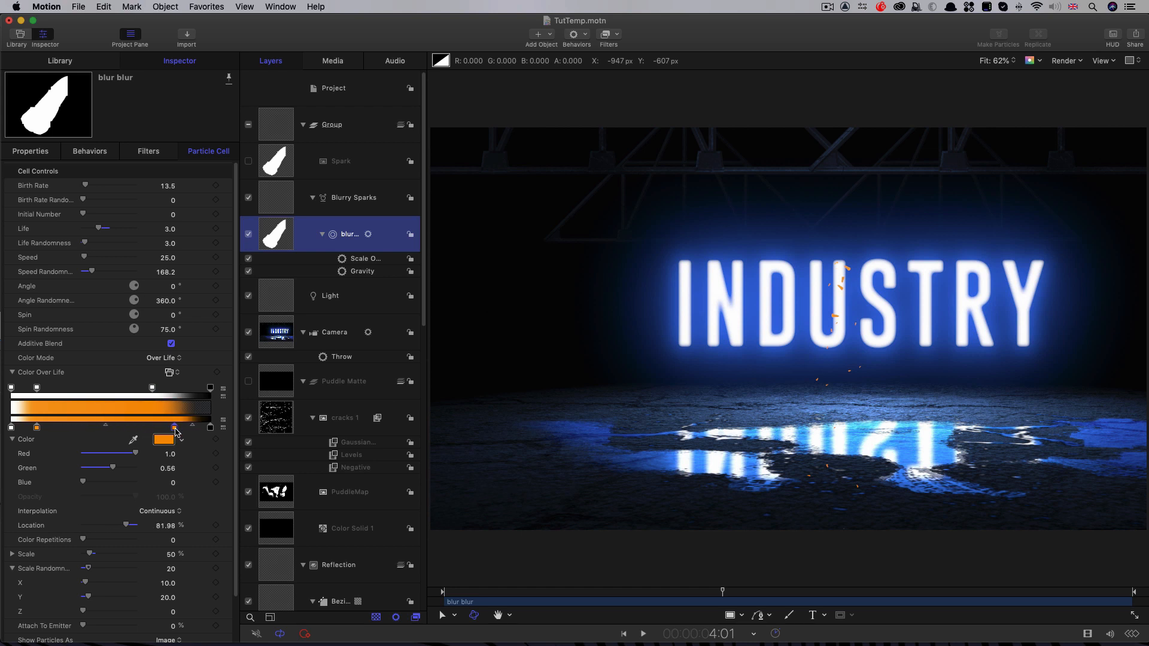
Step: Recolor the gradient's first orange tag light blue with Red 0.42, Green 0.84 and Blue 1.0
left_click(38, 429)
left_click_drag(87, 483, 126, 469)
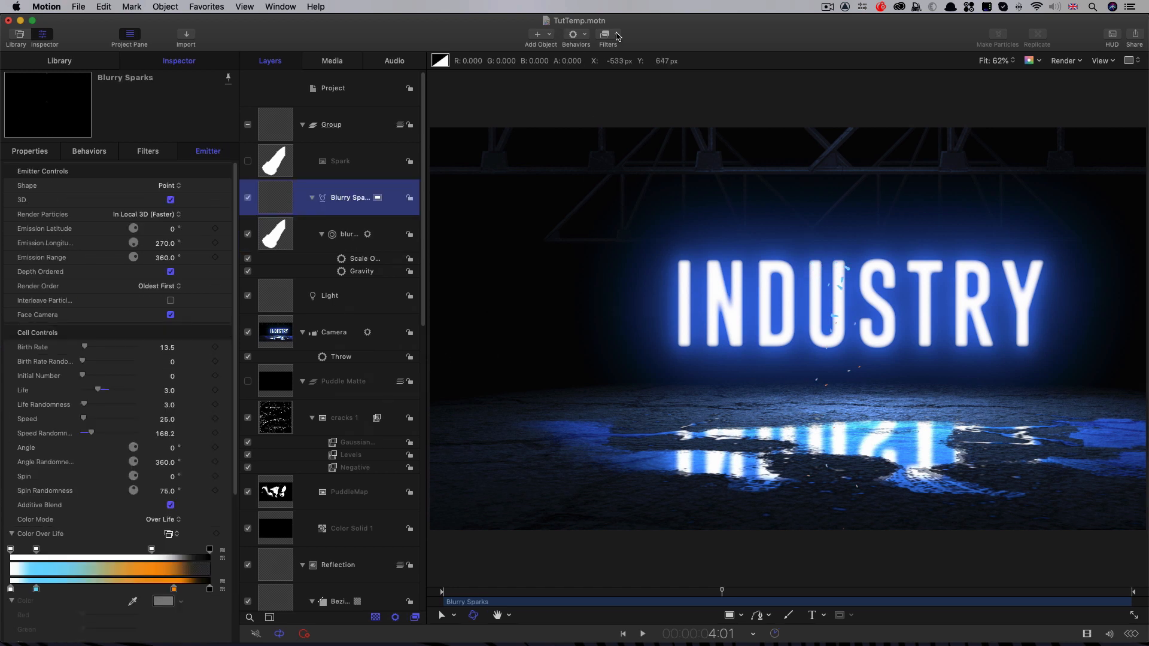
Step: Add a Glow filter and a Color Curves filter to the Blurry Sparks emitter
left_click(618, 37)
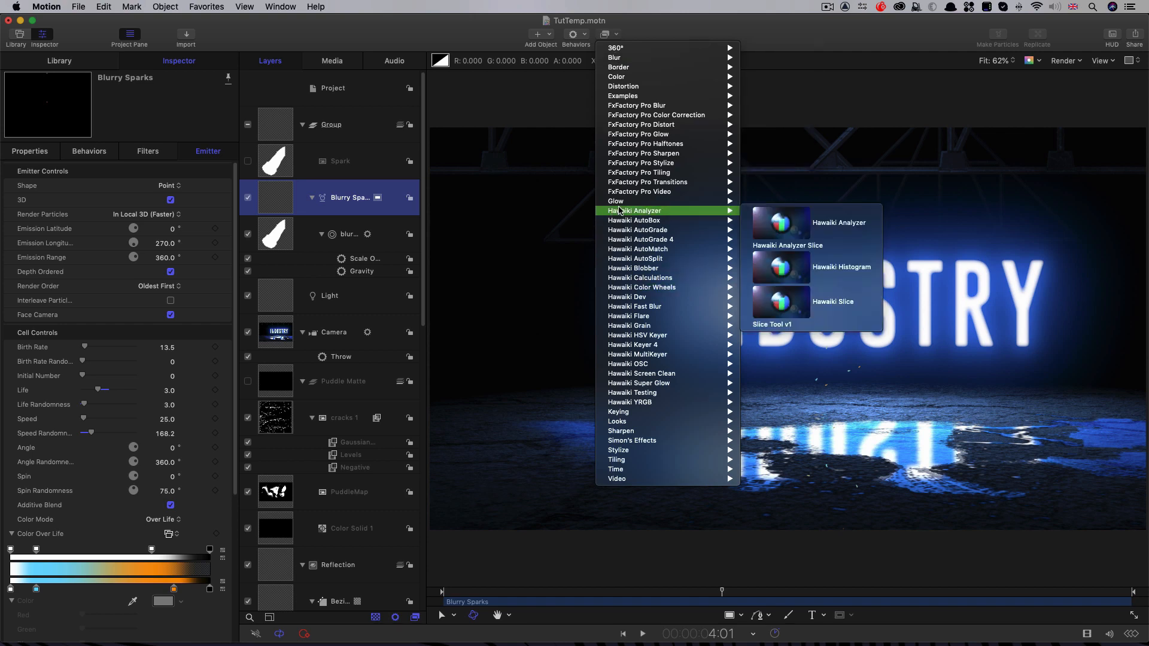
mouse_move(651, 204)
left_click(777, 250)
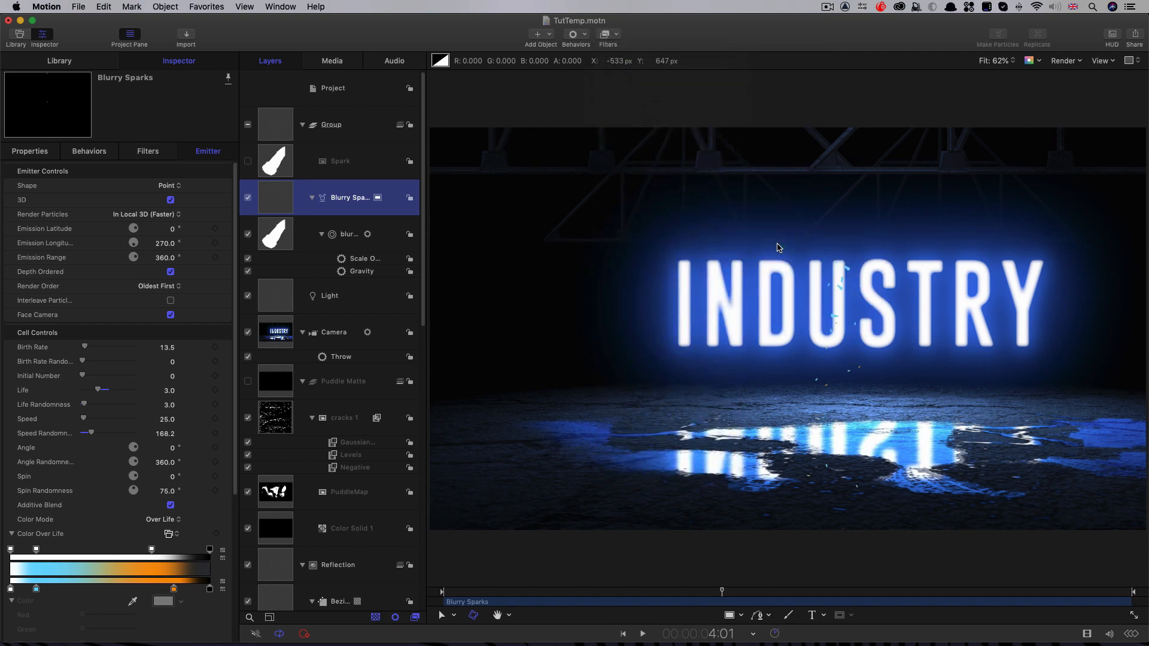
left_click(618, 35)
mouse_move(623, 76)
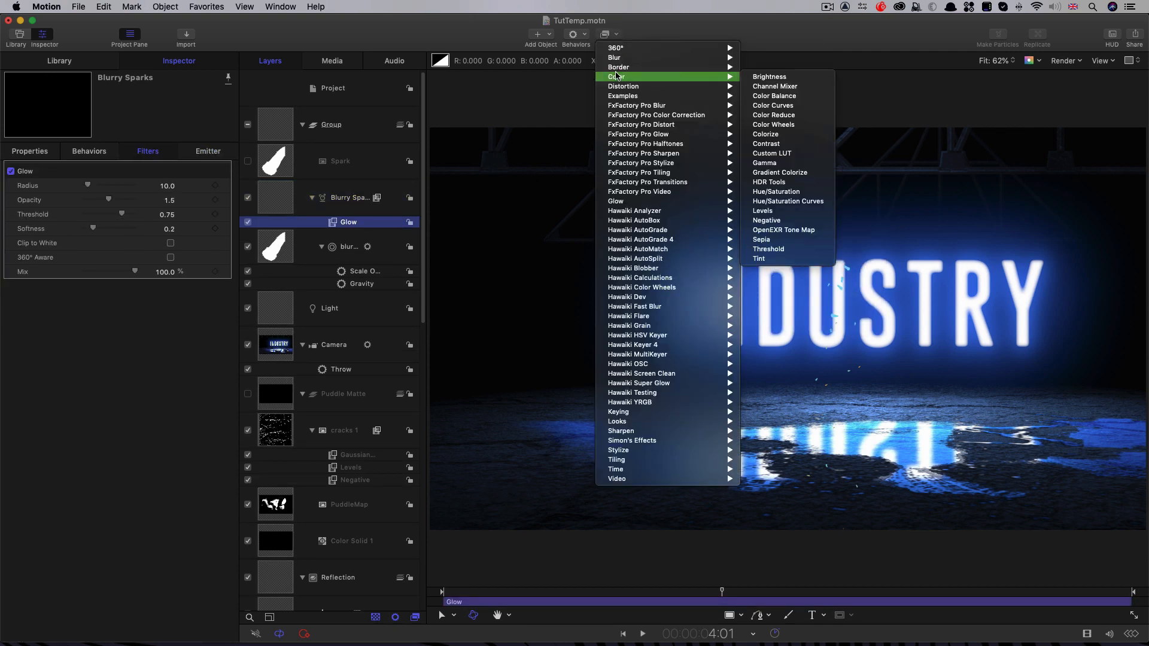
left_click(778, 106)
Step: Set the Glow filter's Opacity to 3.0, Threshold to 0.38 and Softness to 1.0
left_click(177, 172)
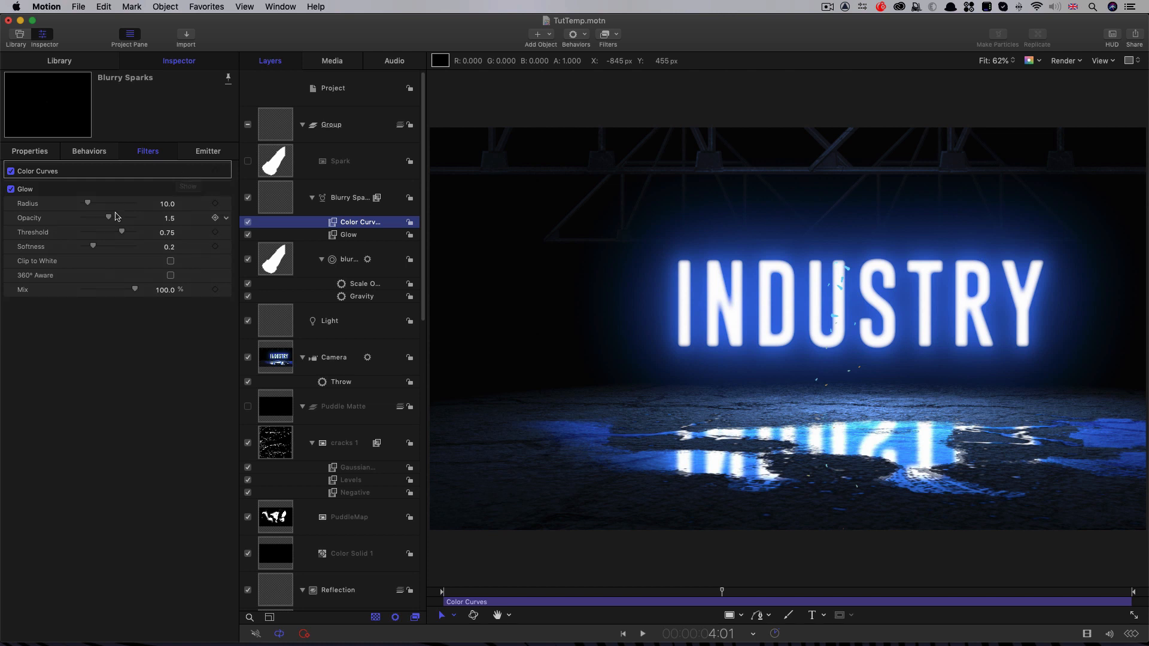
left_click_drag(109, 218, 136, 218)
mouse_move(122, 233)
left_mouse_down()
mouse_move(102, 252)
mouse_move(135, 248)
left_mouse_up()
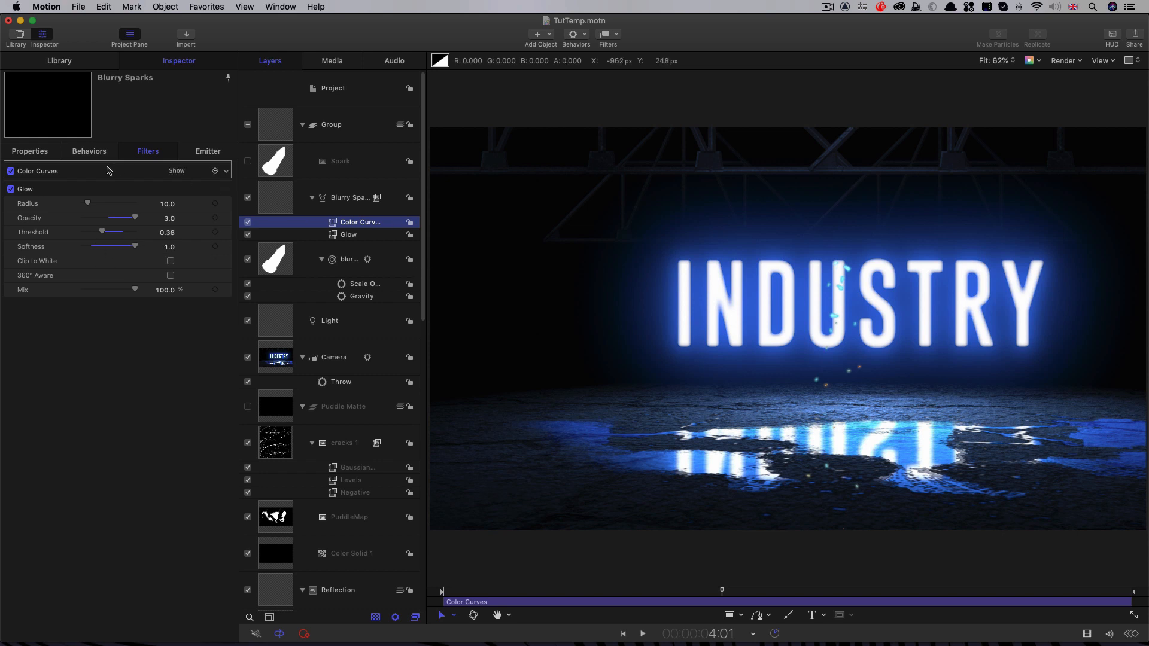
Step: Steepen the Color Curves filter's Luma curve by moving its black point and white point inward to about one third and two thirds
left_click(210, 189)
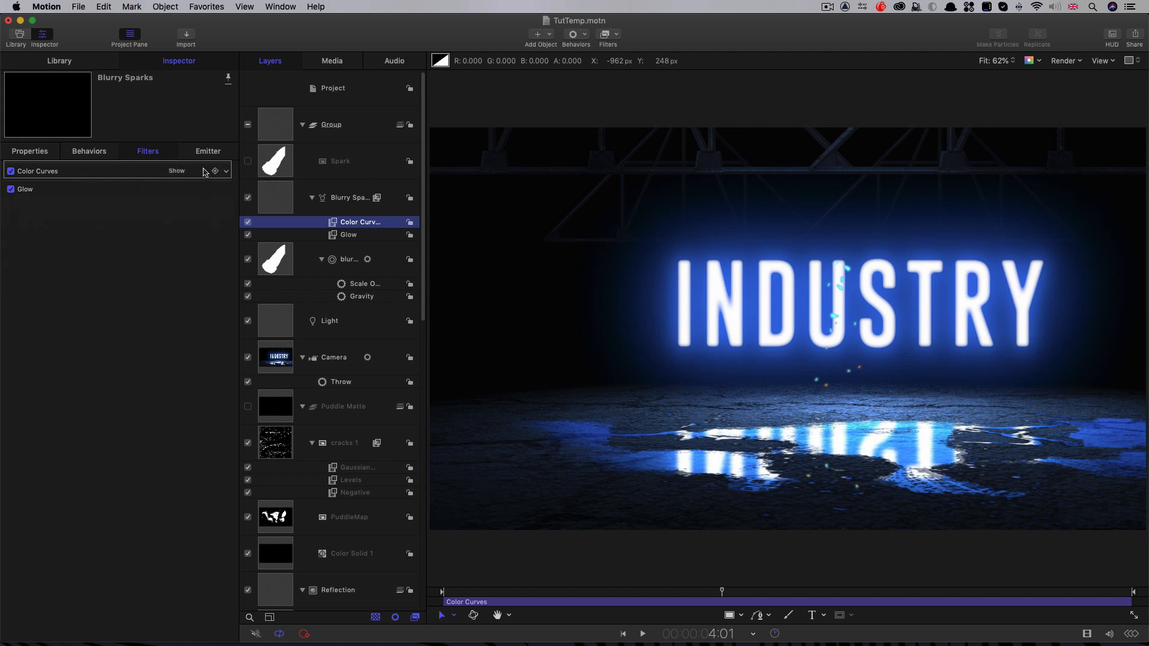
left_click(180, 172)
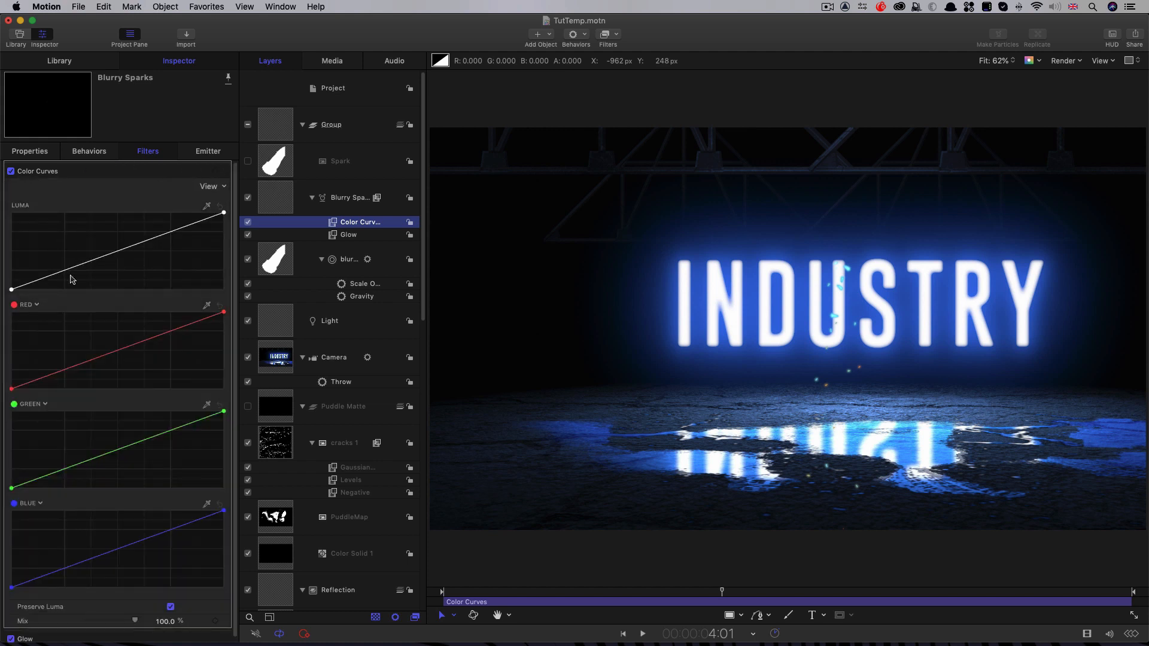
left_click_drag(13, 290, 84, 297)
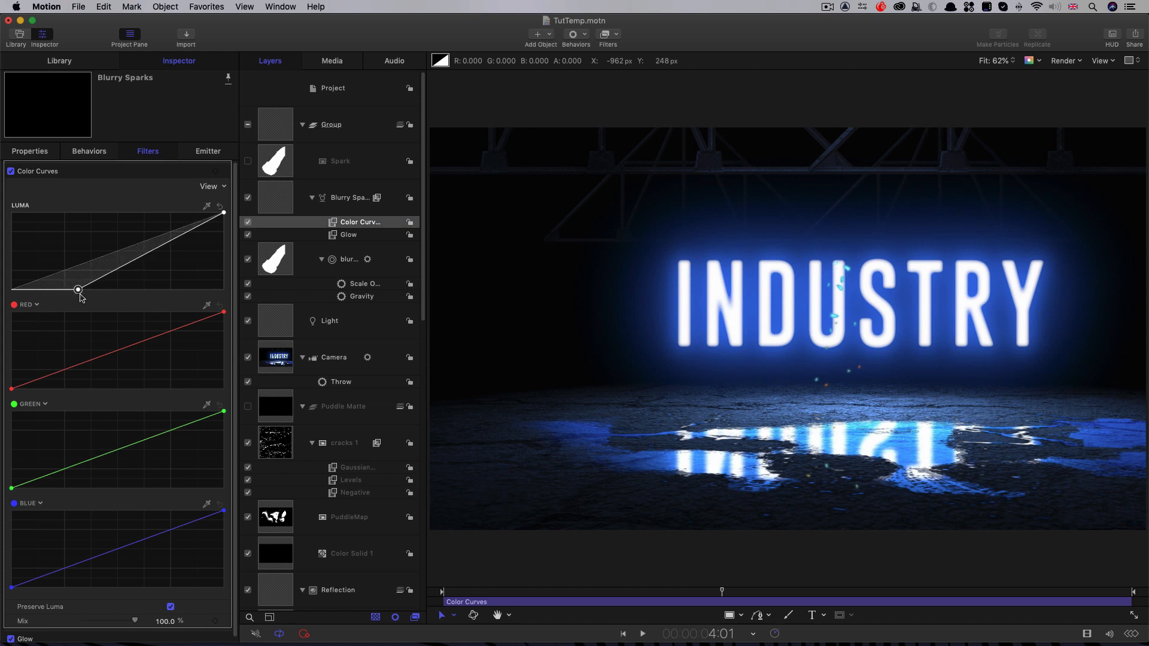
left_click_drag(222, 212, 139, 210)
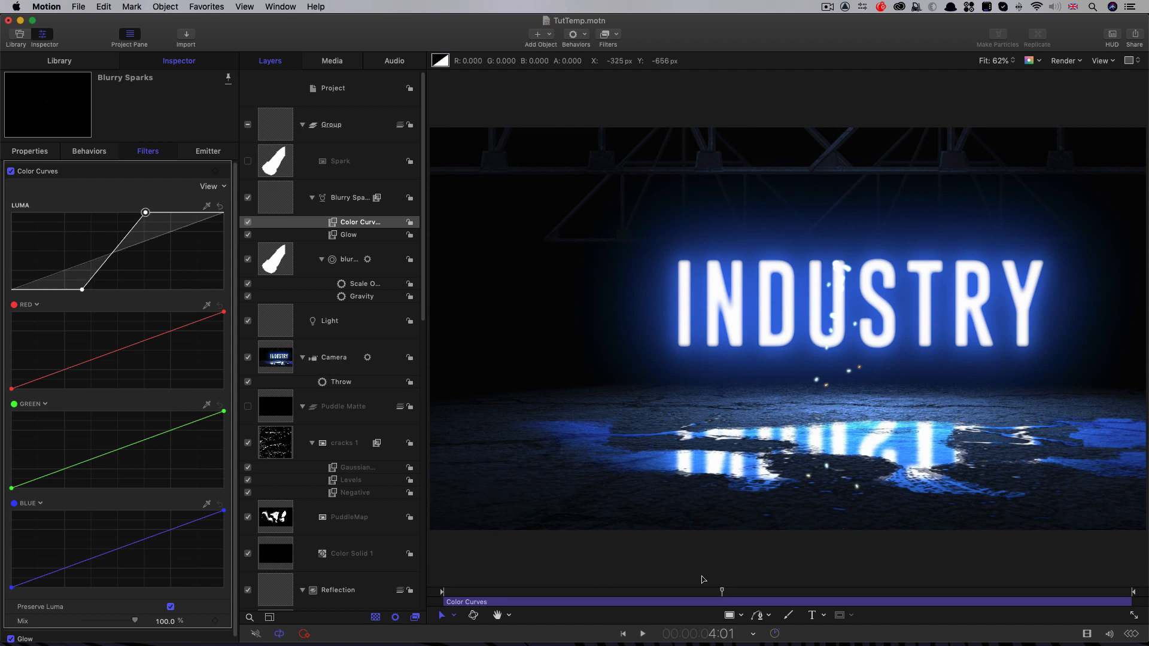
Step: Add an Edge Collision simulation behavior to the Blurry Sparks emitter
left_click(279, 204)
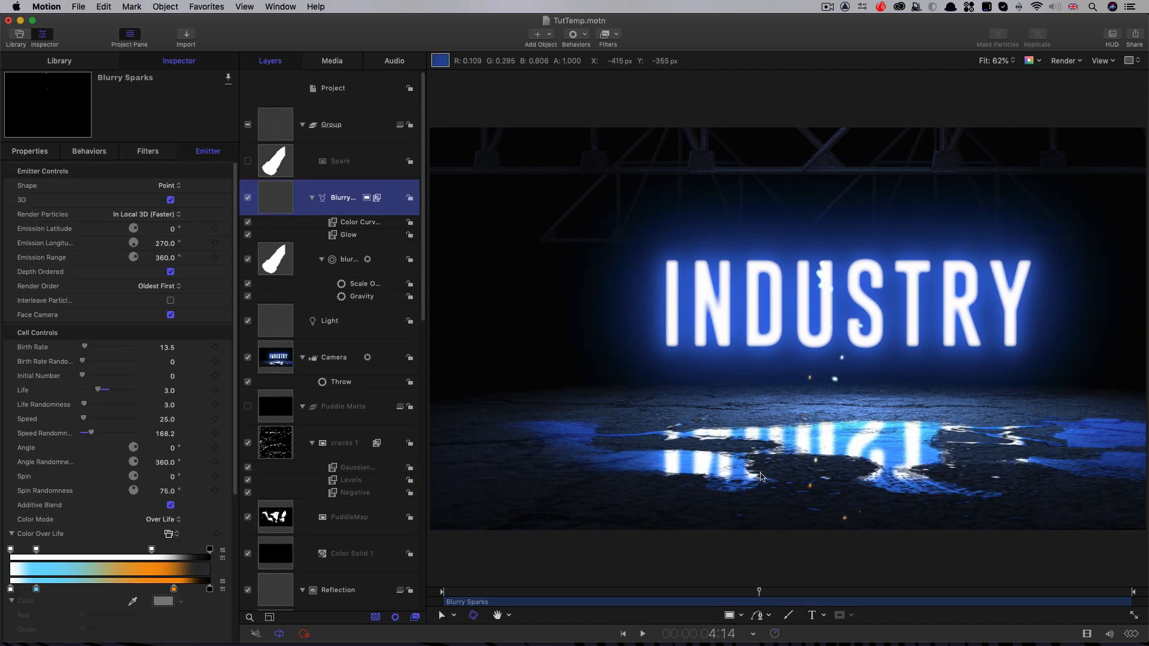
left_click(586, 35)
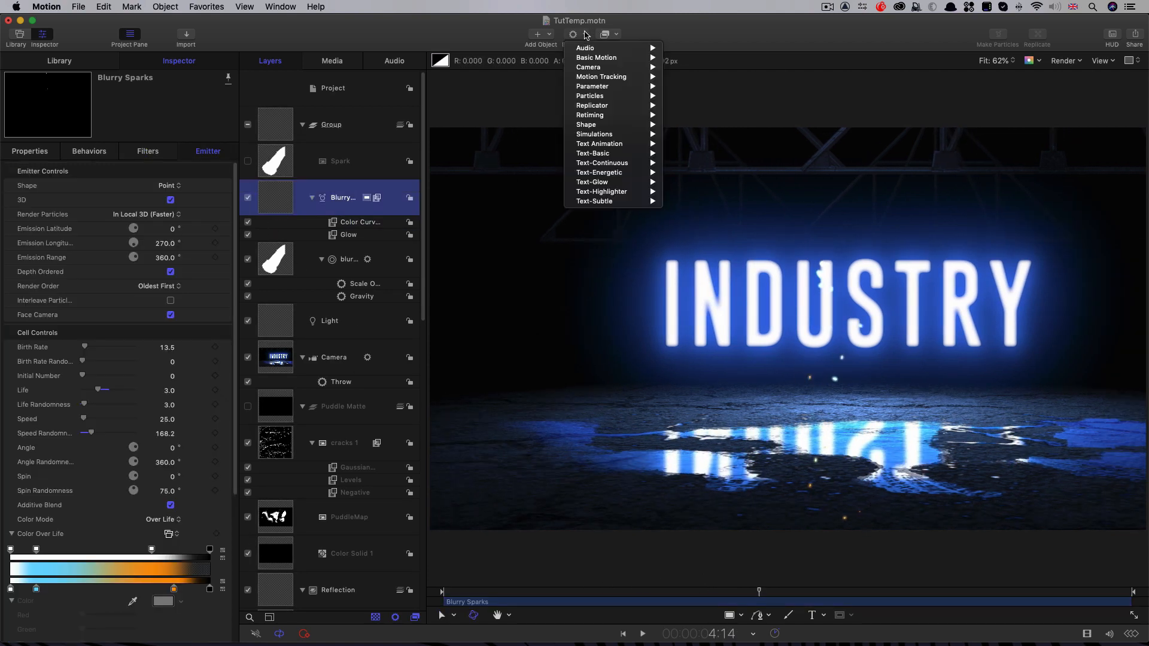
mouse_move(599, 134)
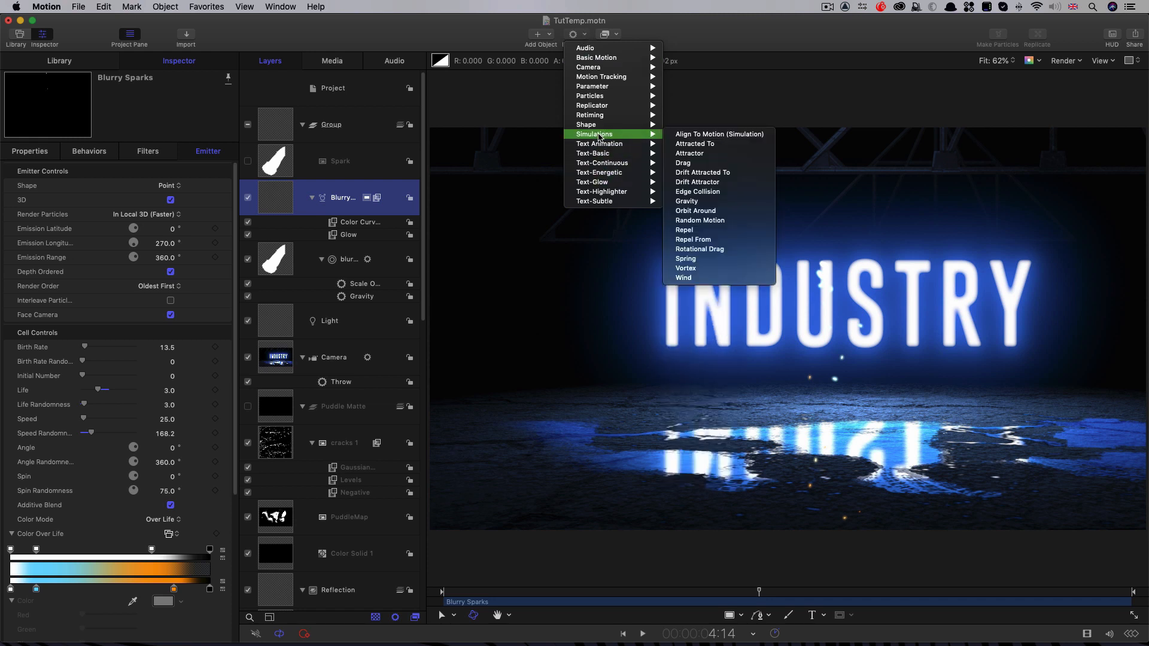
left_click(715, 196)
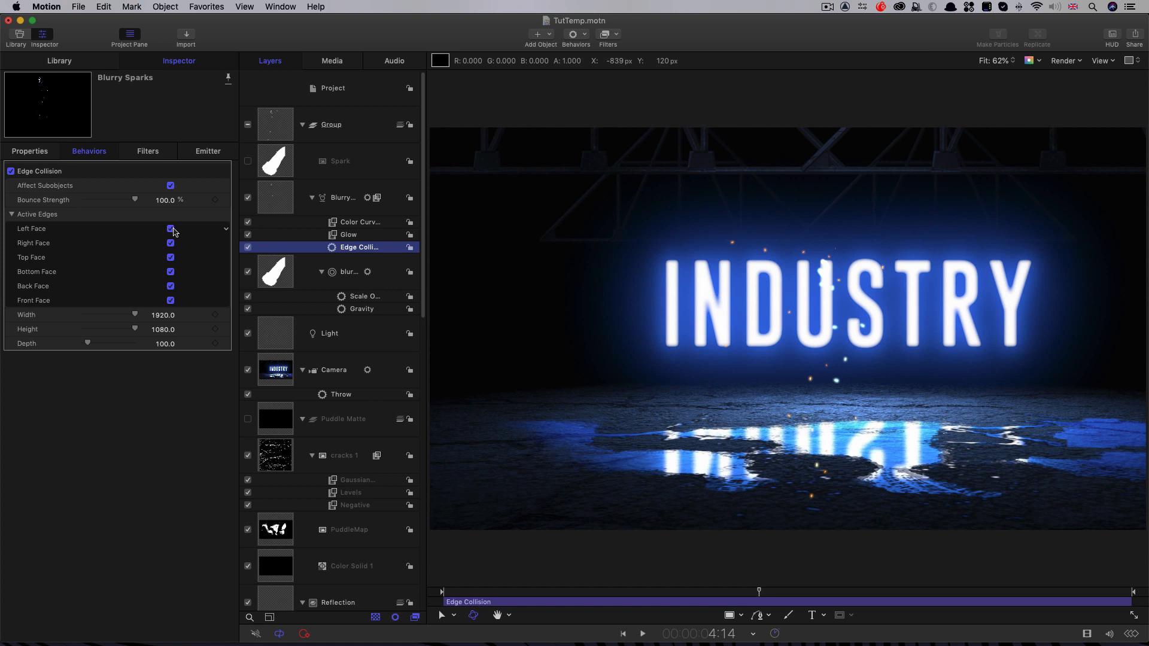
Step: Leave only the Bottom Face active in the Edge Collision behavior and set its Bounce Strength to 50%
left_click(170, 230)
left_click(170, 243)
left_click(170, 258)
left_click(170, 286)
left_click(171, 300)
left_click(165, 200)
type("5")
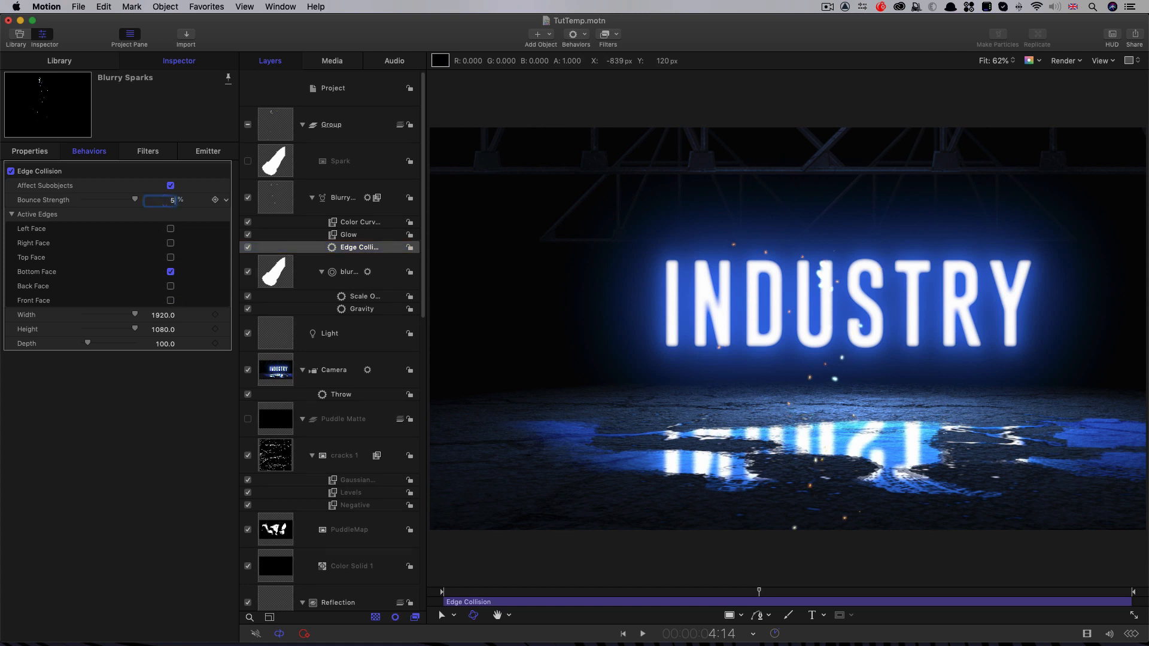
type("0")
key("Return")
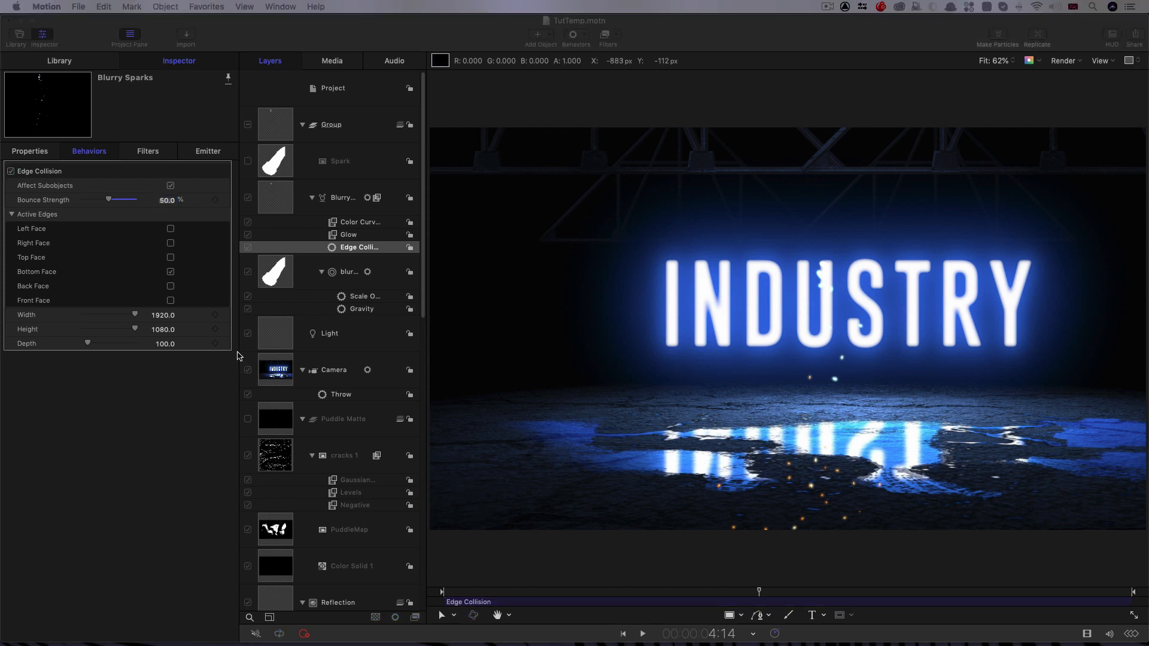
Step: Set the Edge Collision Height to 540 and play the animation to check the sparks' bounce
left_click(164, 330)
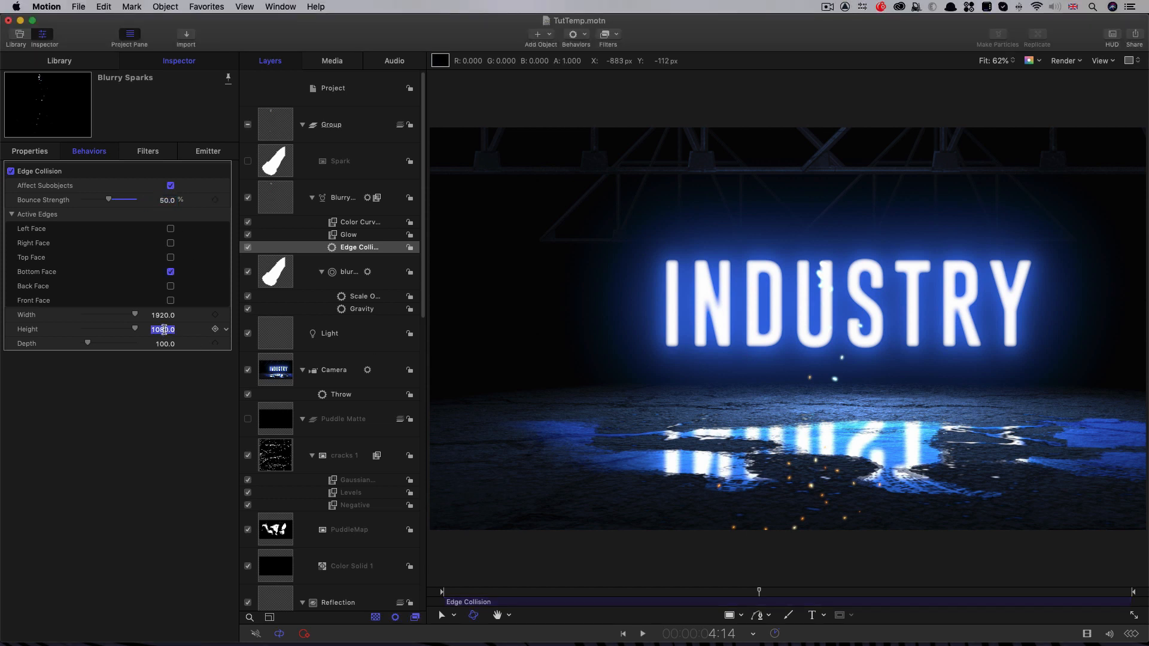
type("540")
key("Return")
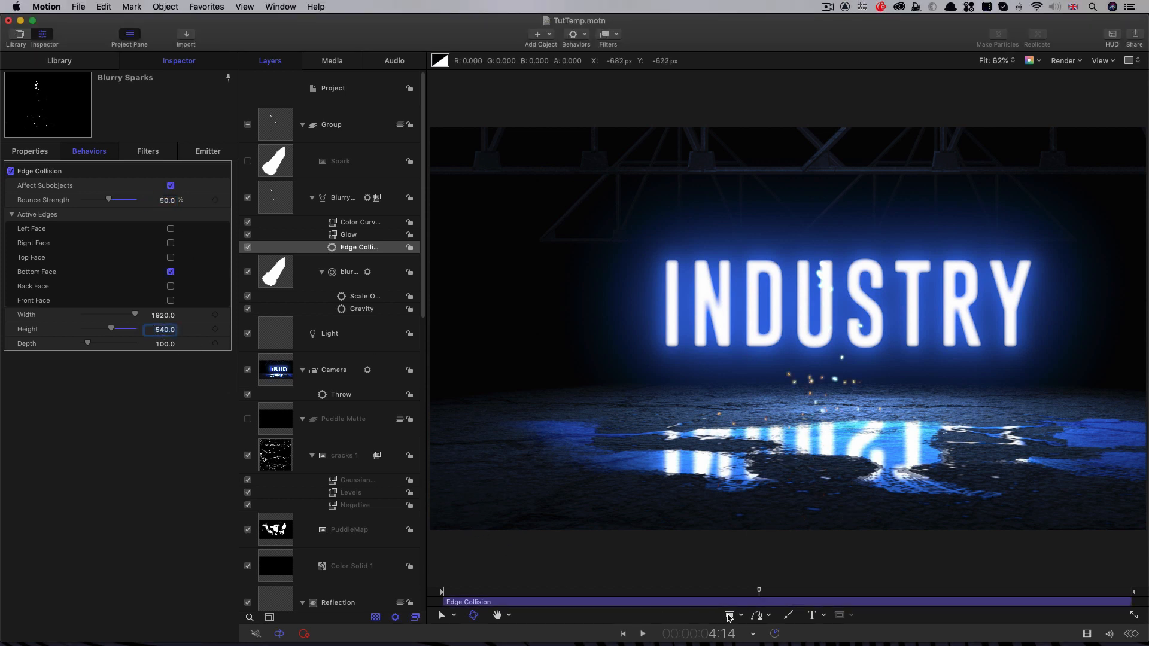
left_click(601, 595)
key("space")
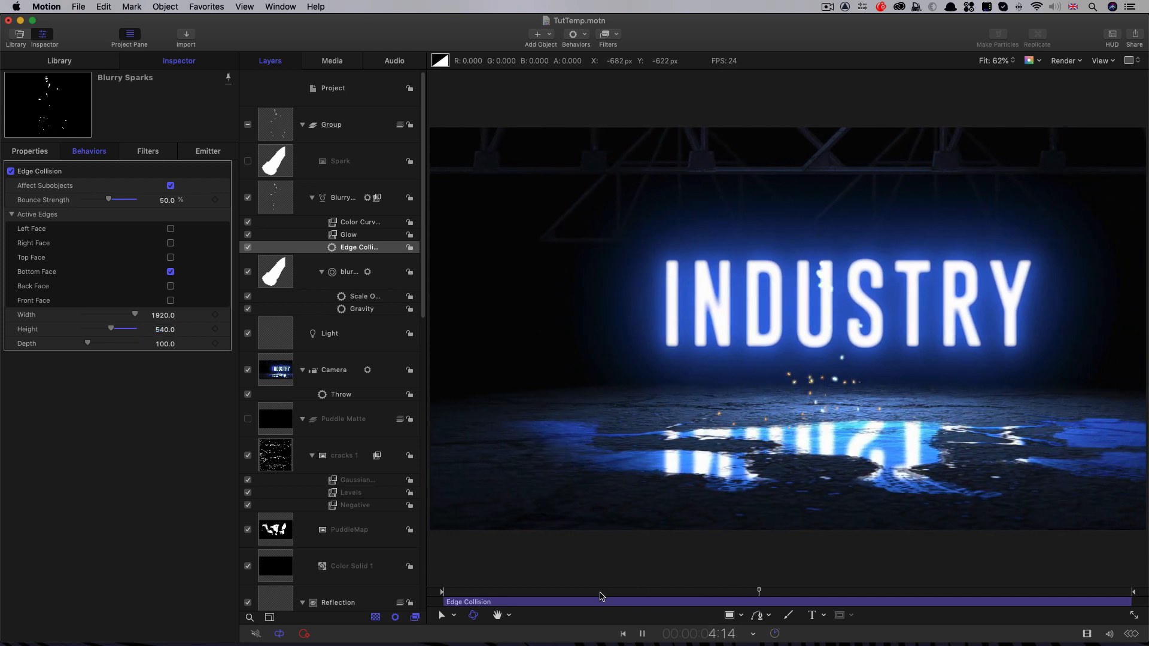
key("space")
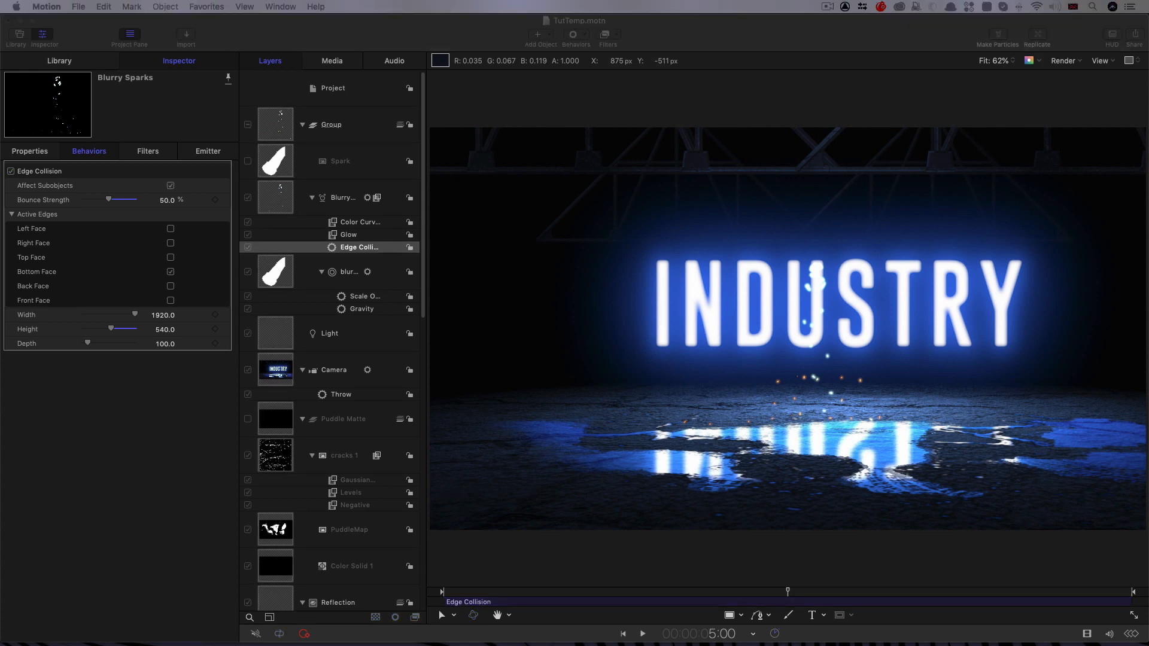
Step: Keyframe the blur blur particle cell's Birth Rate at 0 on frame 12
left_click(277, 280)
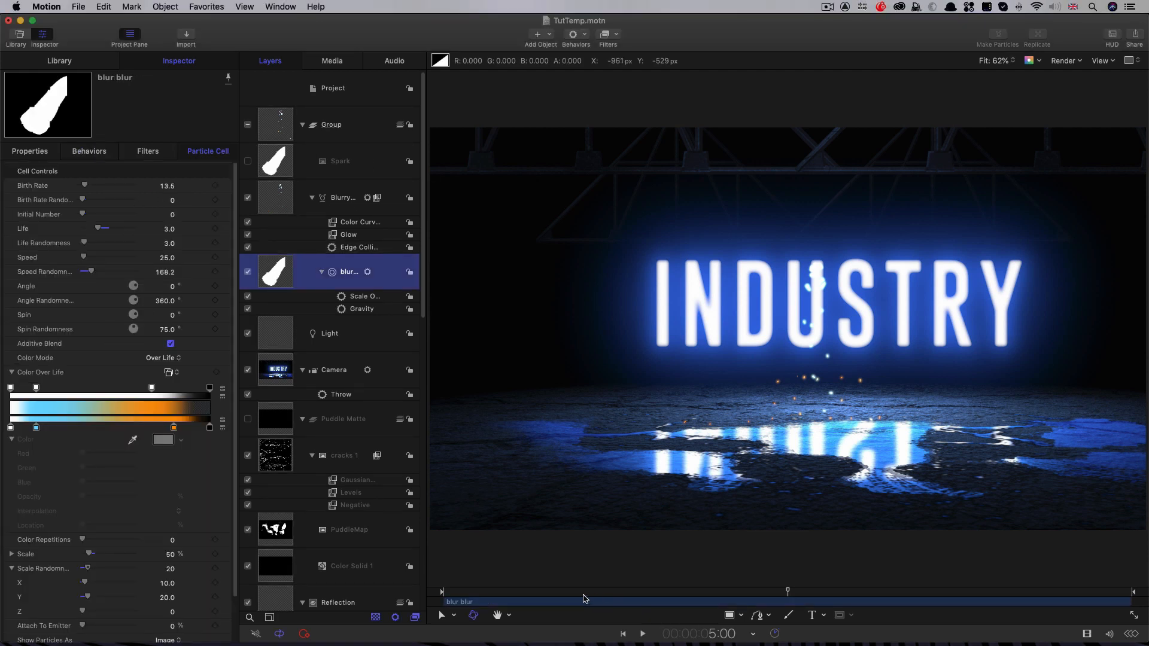
left_click_drag(537, 594, 479, 595)
left_click_drag(84, 185, 79, 186)
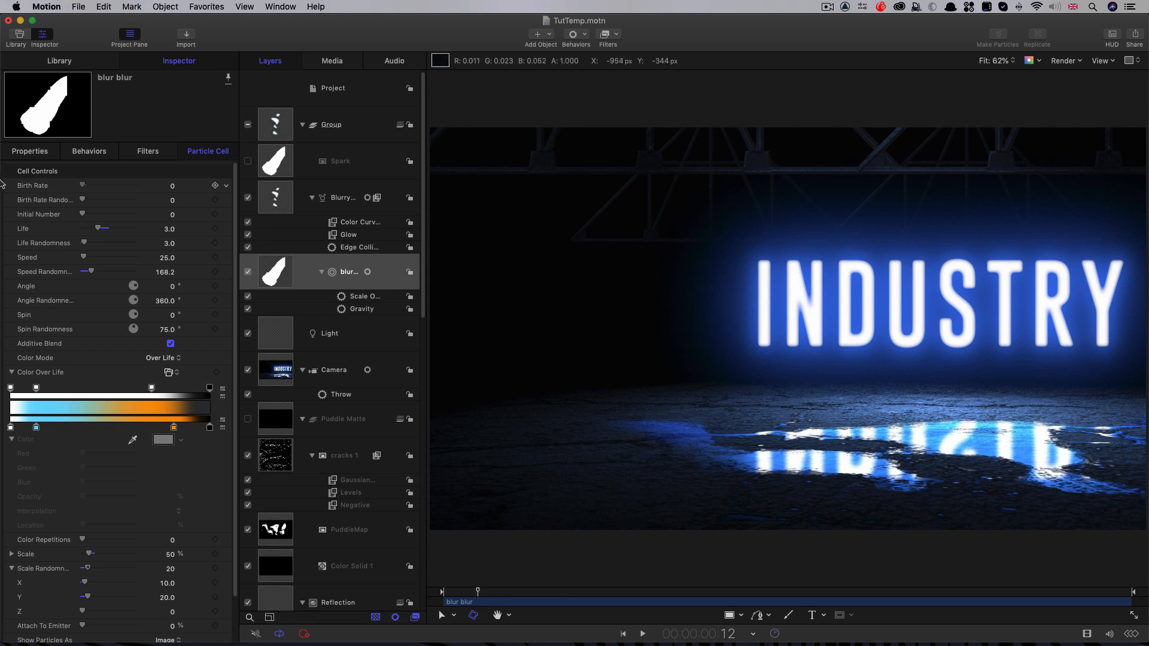
left_click(215, 186)
Step: Advance to frame 13 and set the particle cell's Birth Rate to 750
key("Right")
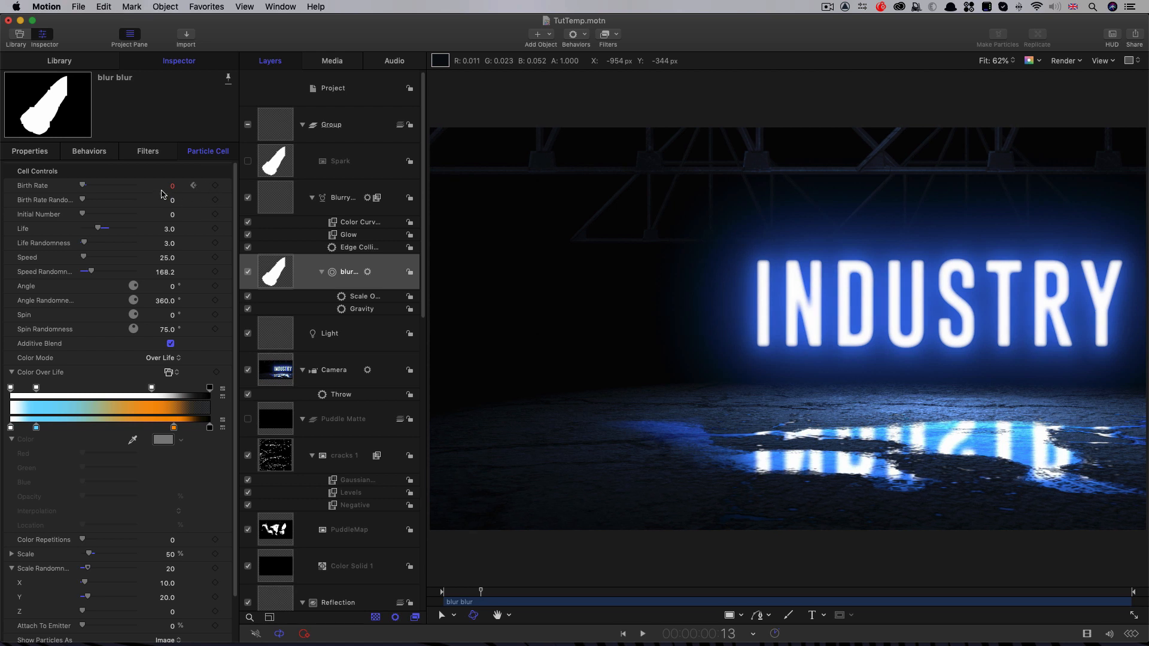
left_click(173, 187)
type("750")
key("Return")
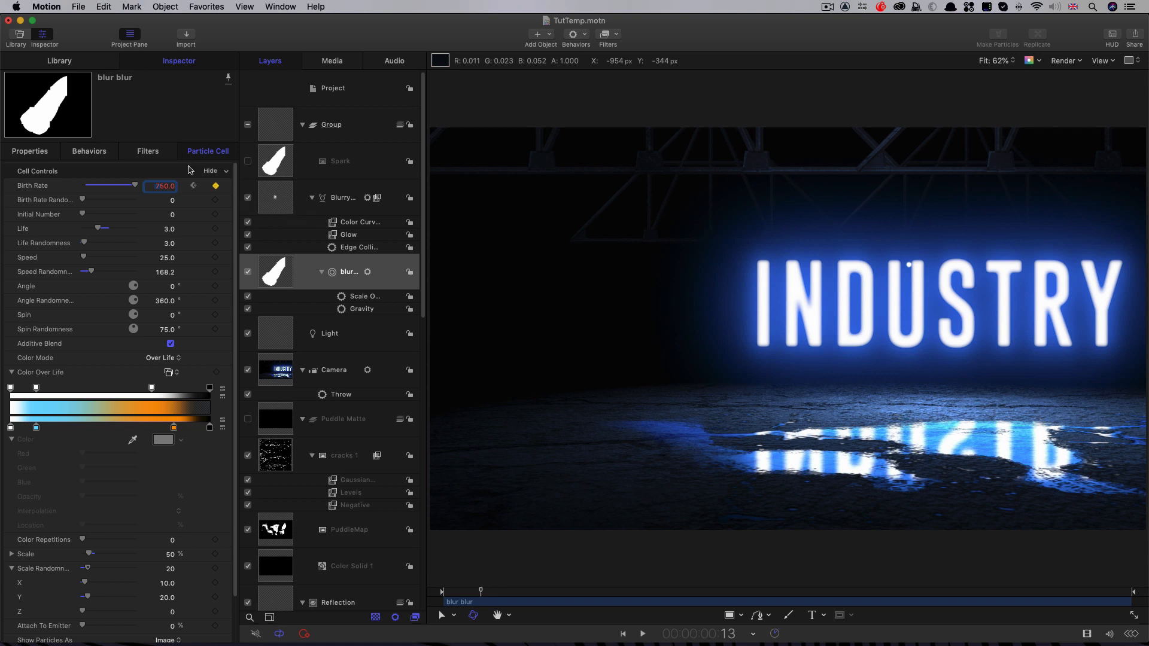
left_click(188, 169)
Step: Return the particle cell's Birth Rate to 0 on frame 14 and play back the spark burst
key("Right")
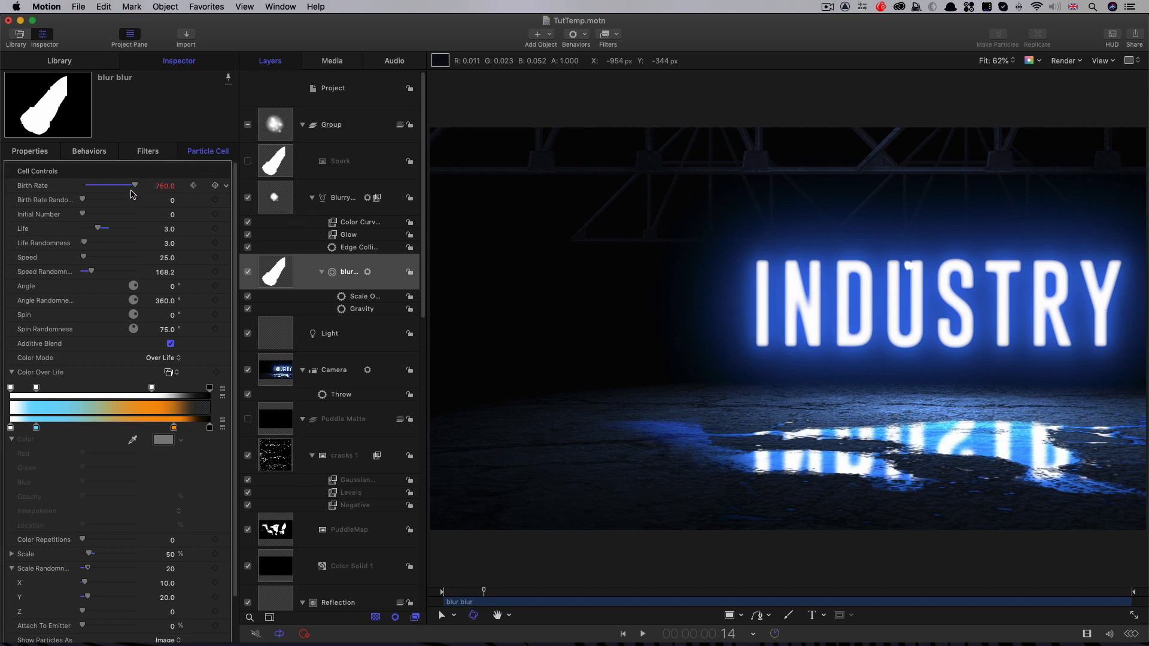
left_click_drag(135, 185, 2, 185)
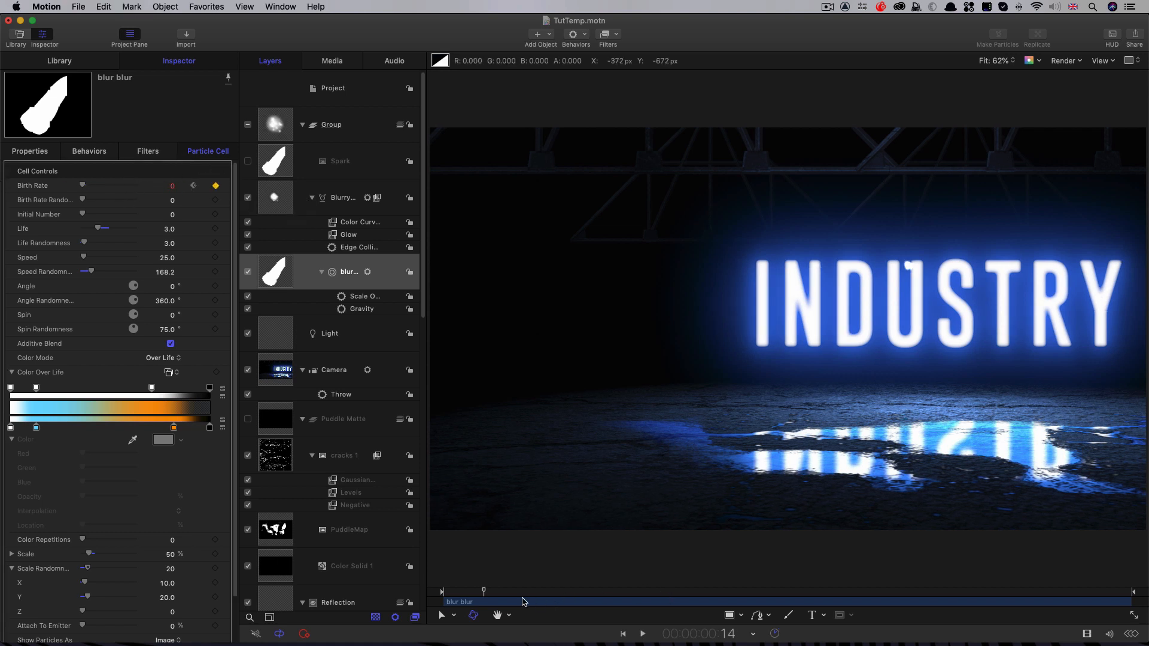
left_click_drag(484, 592, 457, 593)
key("space")
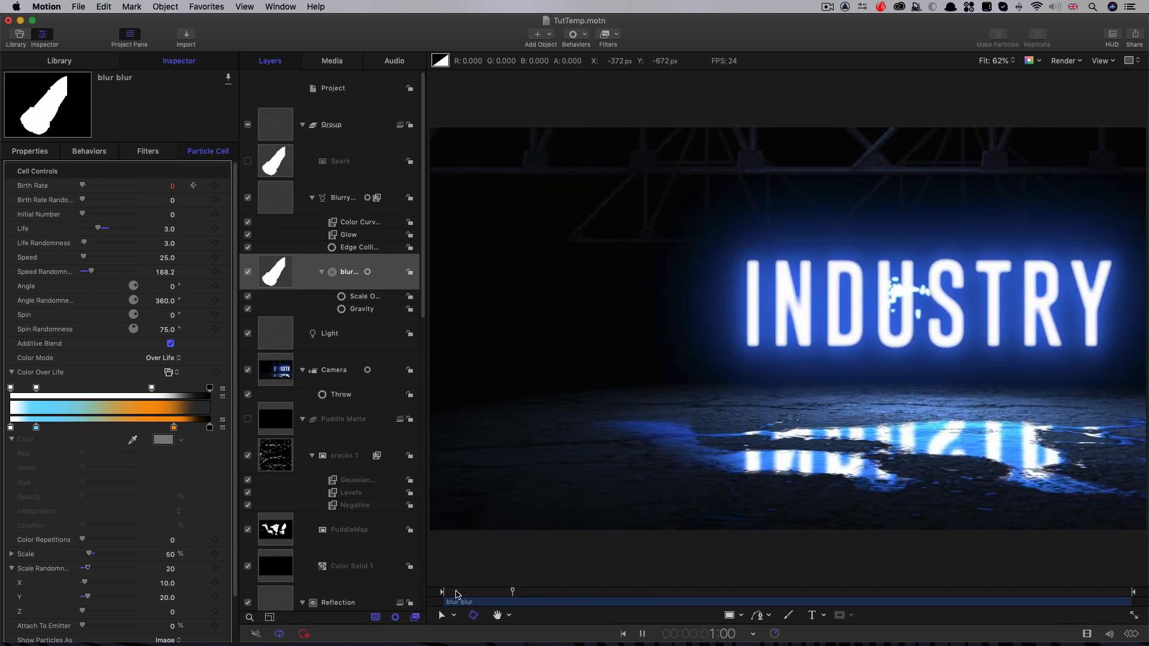
left_click_drag(534, 593, 490, 594)
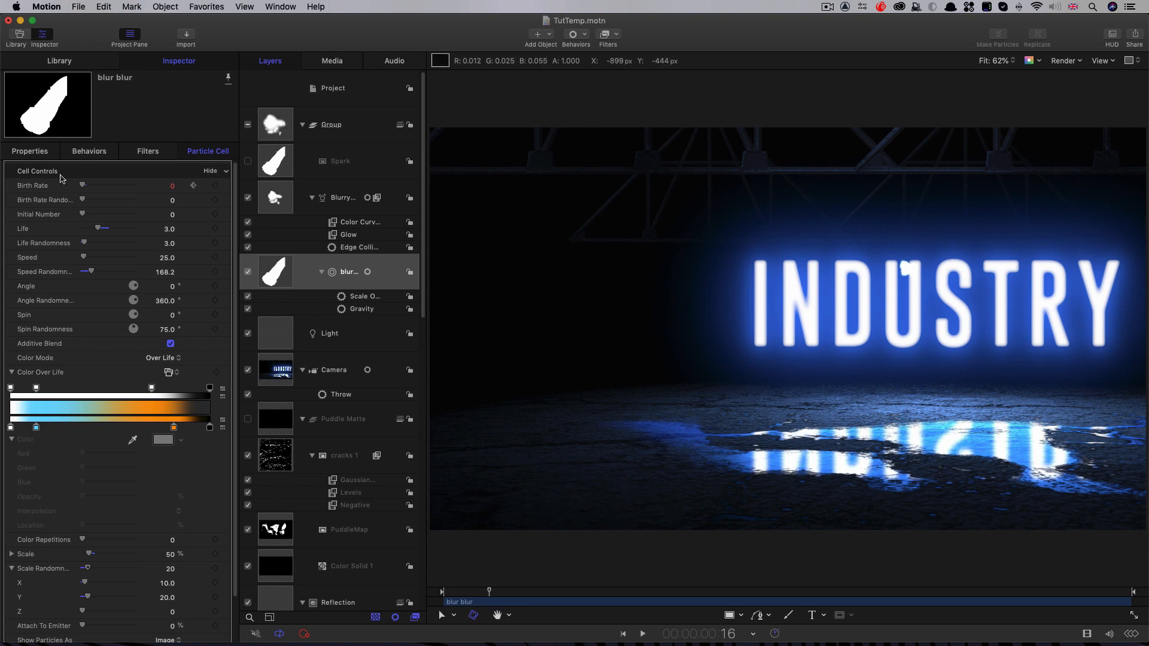
Step: Move the Blurry Sparks emitter to Position X -200.22 px and play back the result
left_click(551, 332)
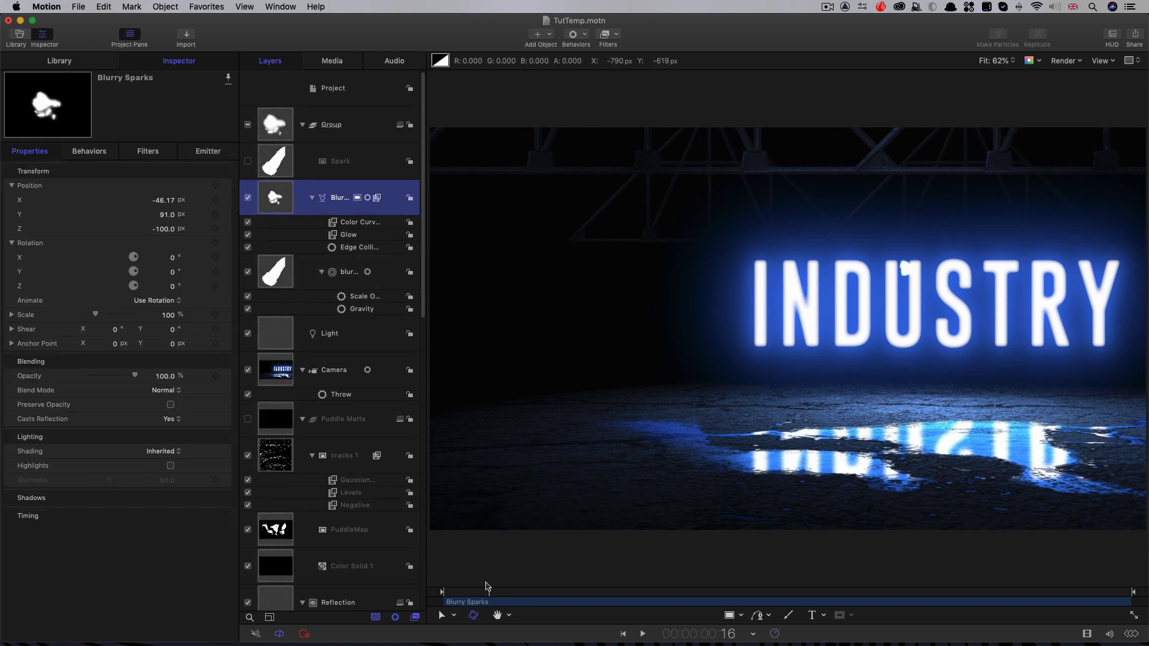
left_click_drag(174, 204, 163, 201)
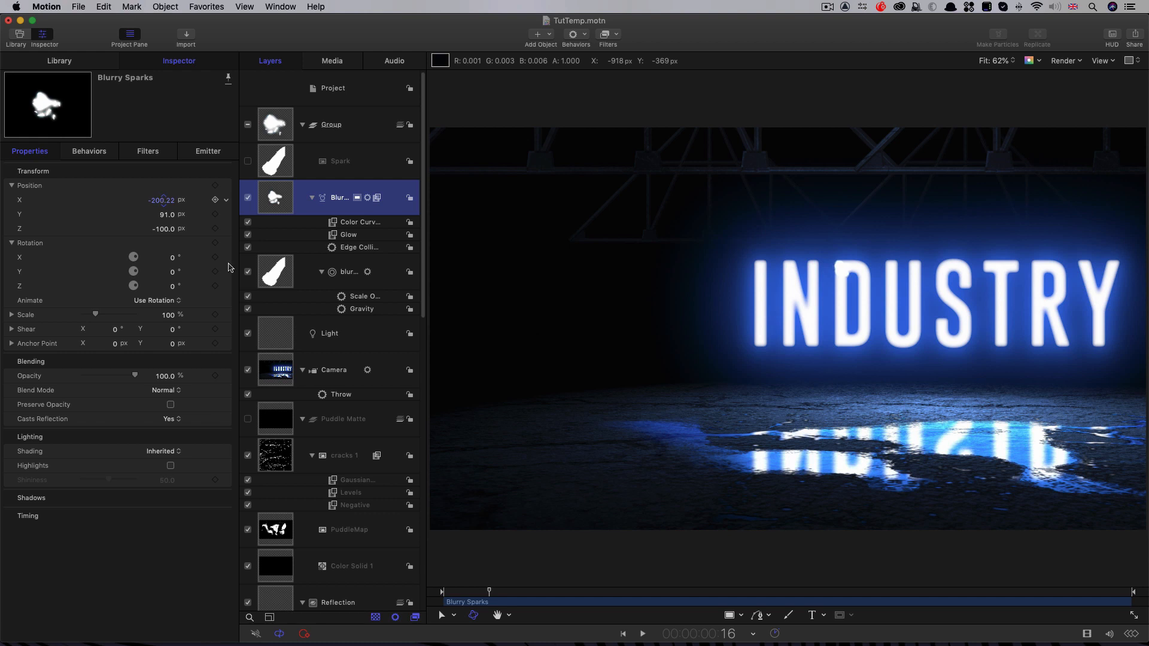
key("space")
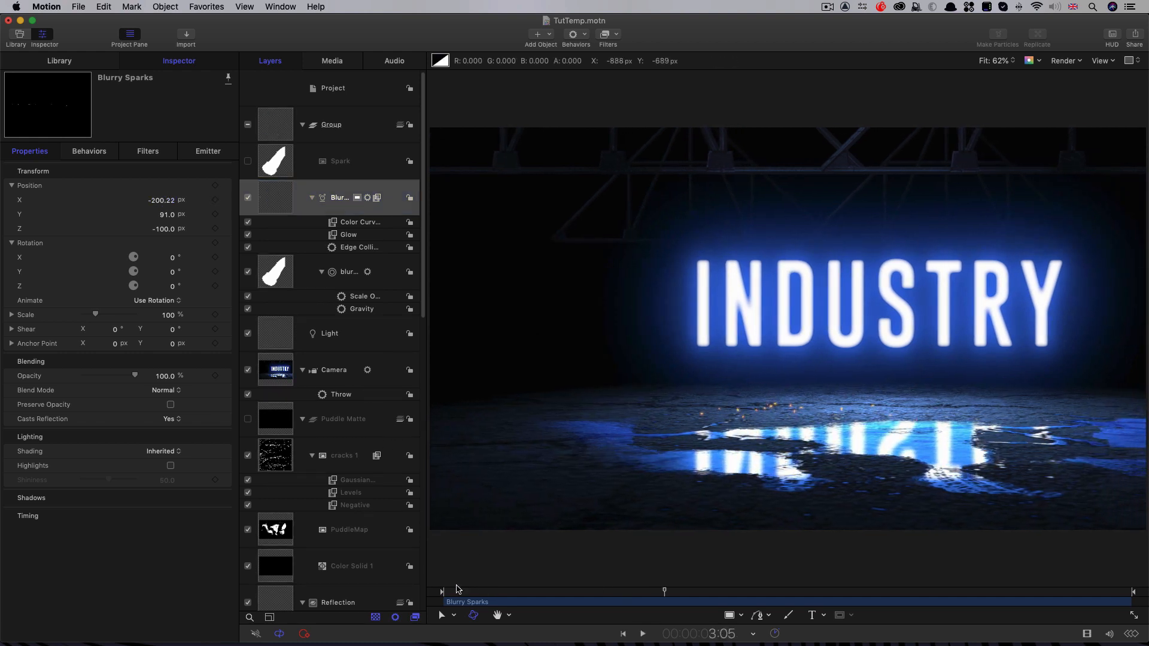
Step: Keyframe the Blurry Sparks Birth Rate at 0 on 3:23 and at 750 on 4:00
left_click_drag(683, 596, 716, 604)
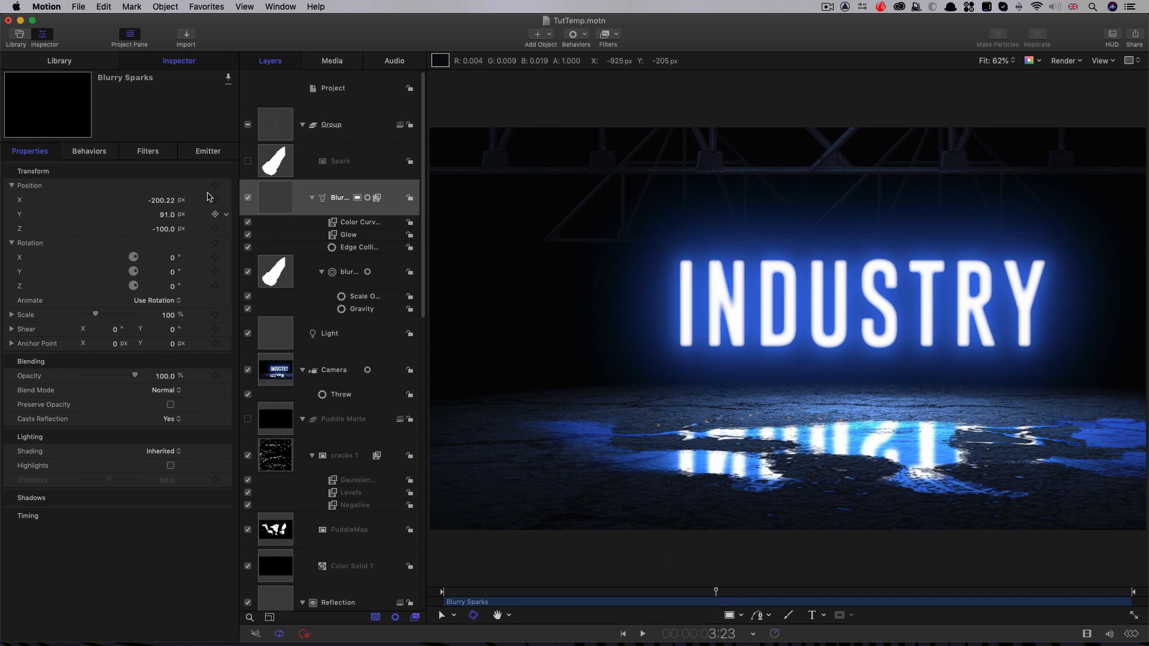
left_click(210, 154)
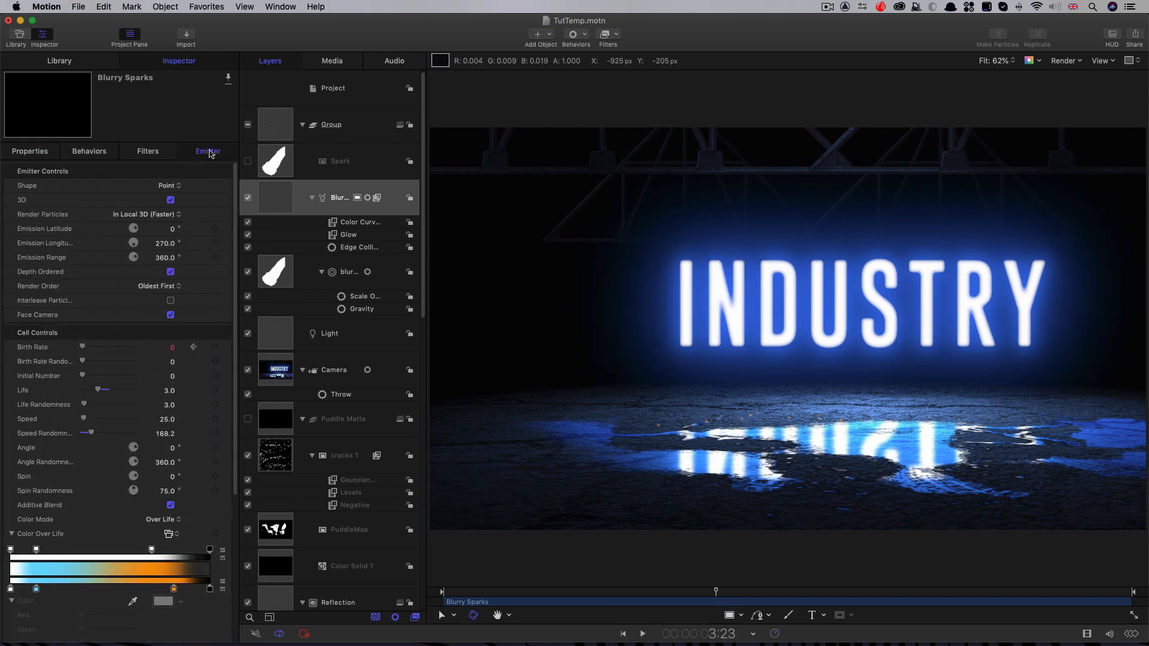
left_click(215, 347)
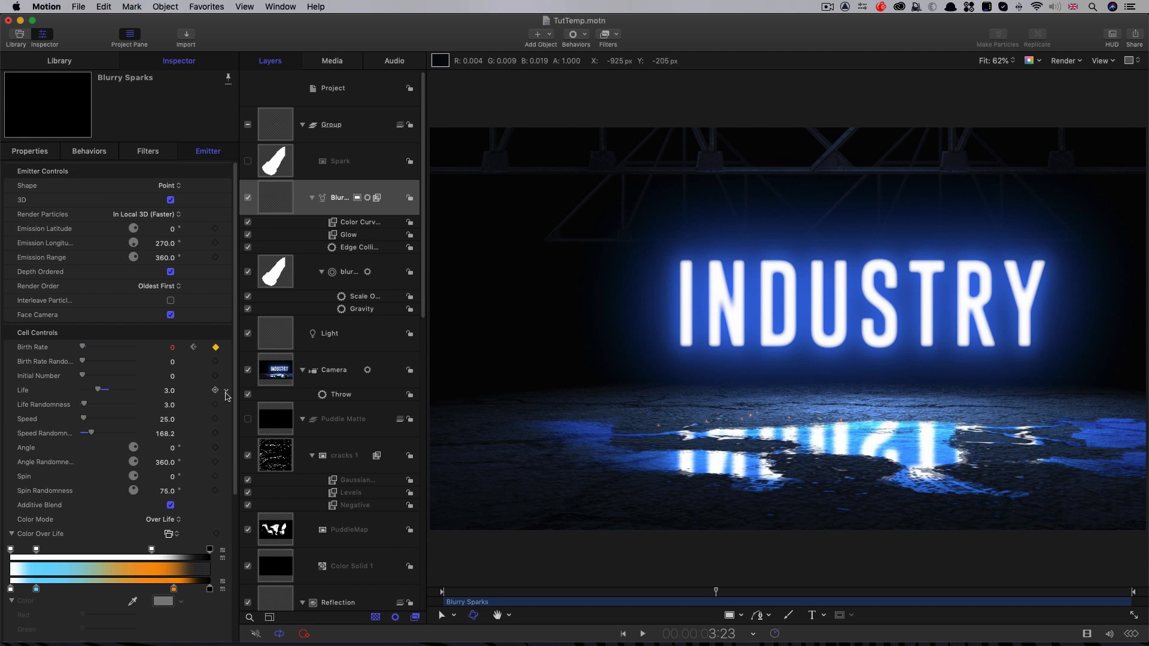
key("Right")
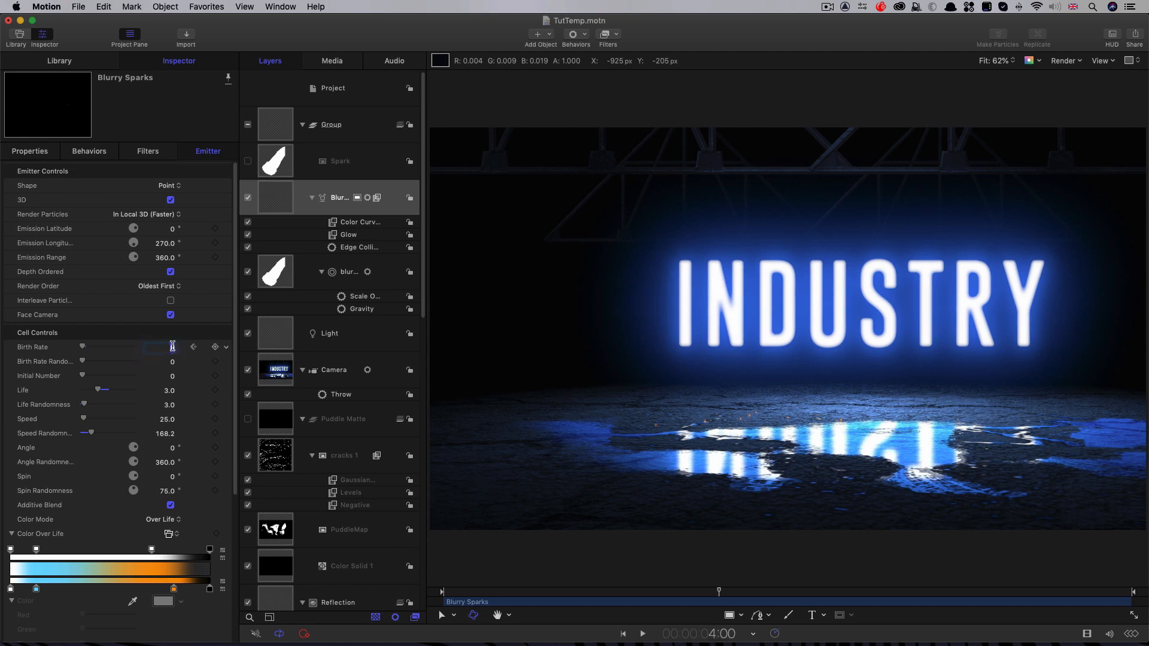
type("0")
key("Return")
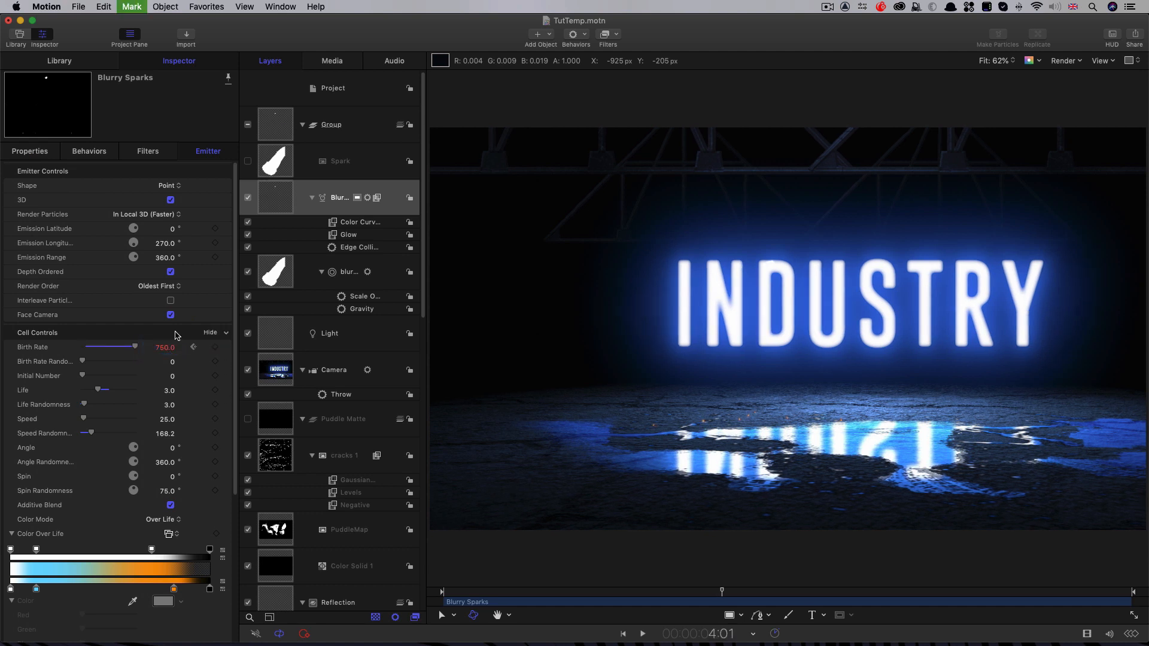
Step: Set the Birth Rate back to 0 at 4:01 and play back the second burst
key("Right")
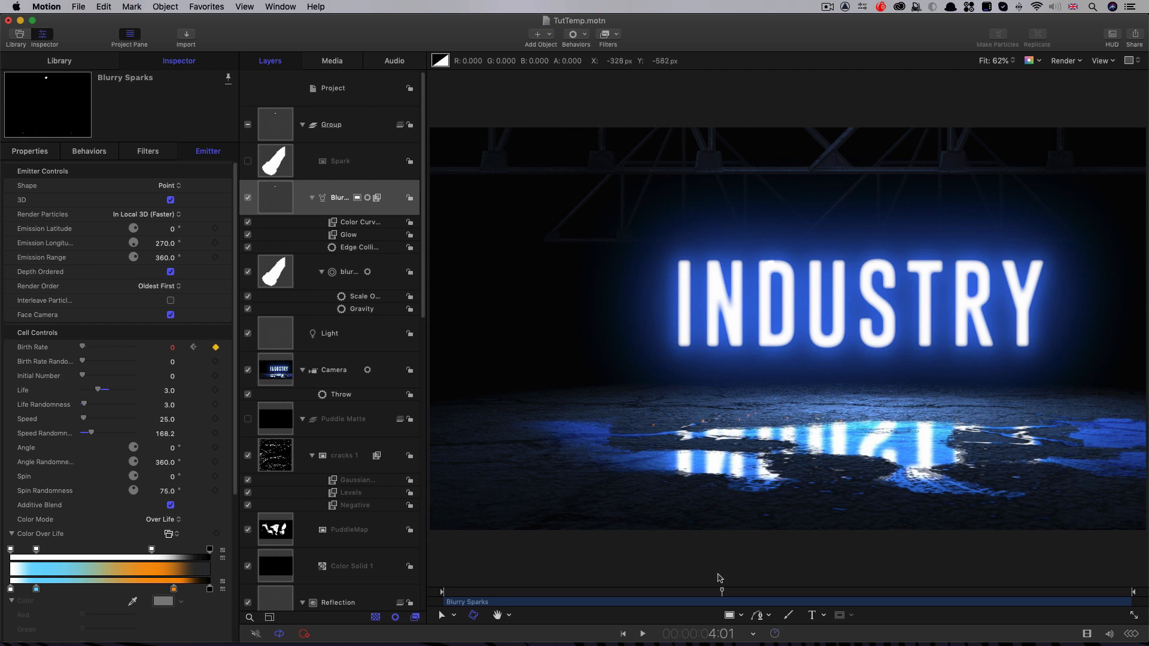
left_click_drag(721, 593, 688, 594)
key("space")
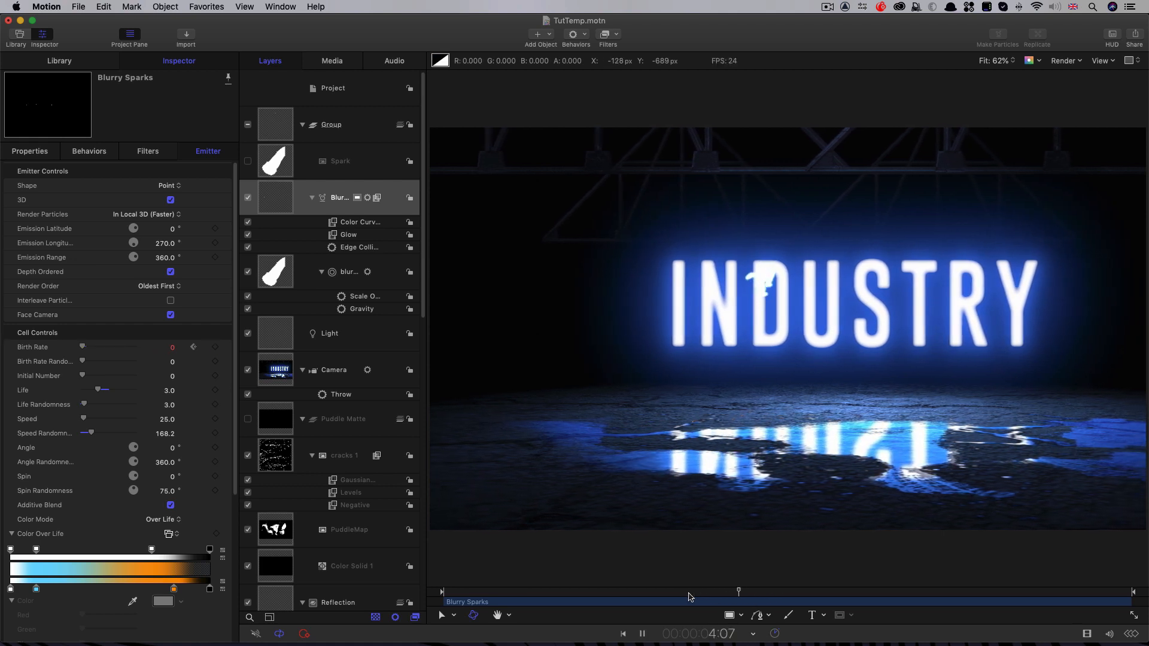
key("space")
mouse_move(759, 594)
left_mouse_down()
mouse_move(725, 595)
mouse_move(737, 594)
left_mouse_up()
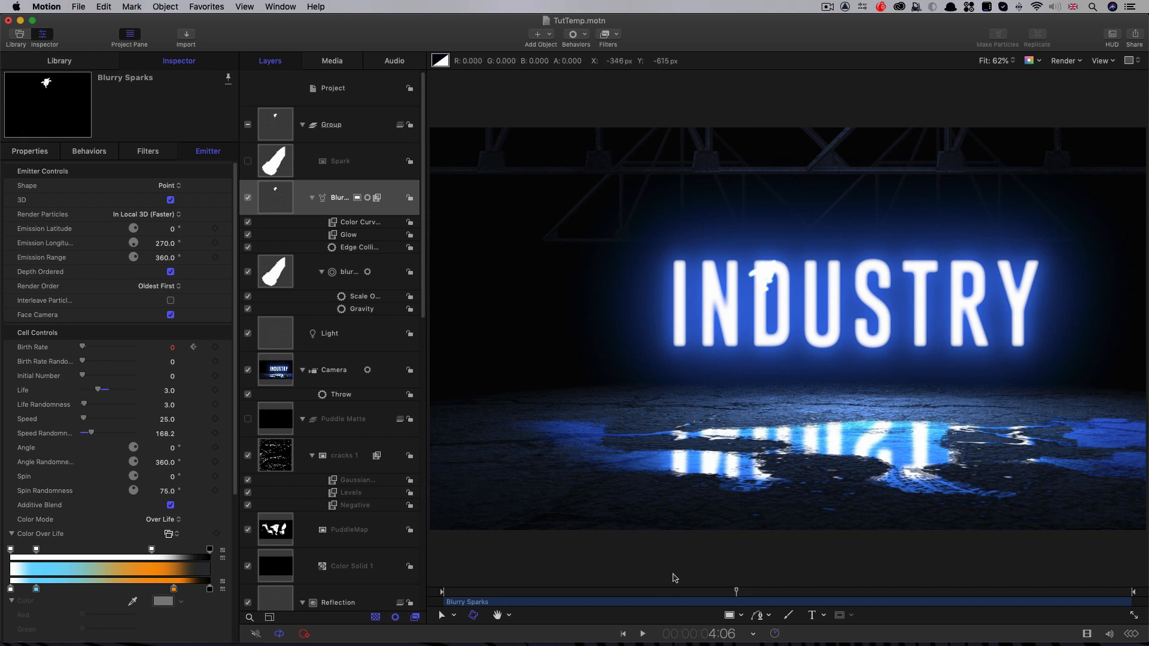
Step: Keyframe the Blurry Sparks Position X at -200.22 px on frame 12 and at 161.78 px on 4:00
left_click(193, 347)
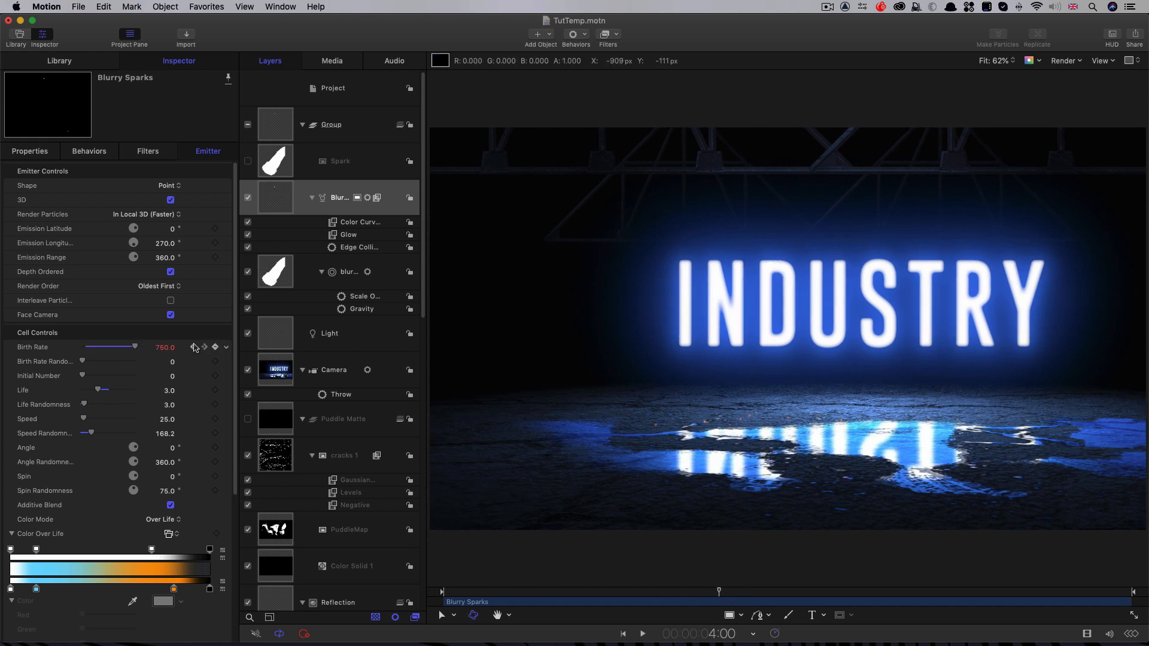
left_click(37, 152)
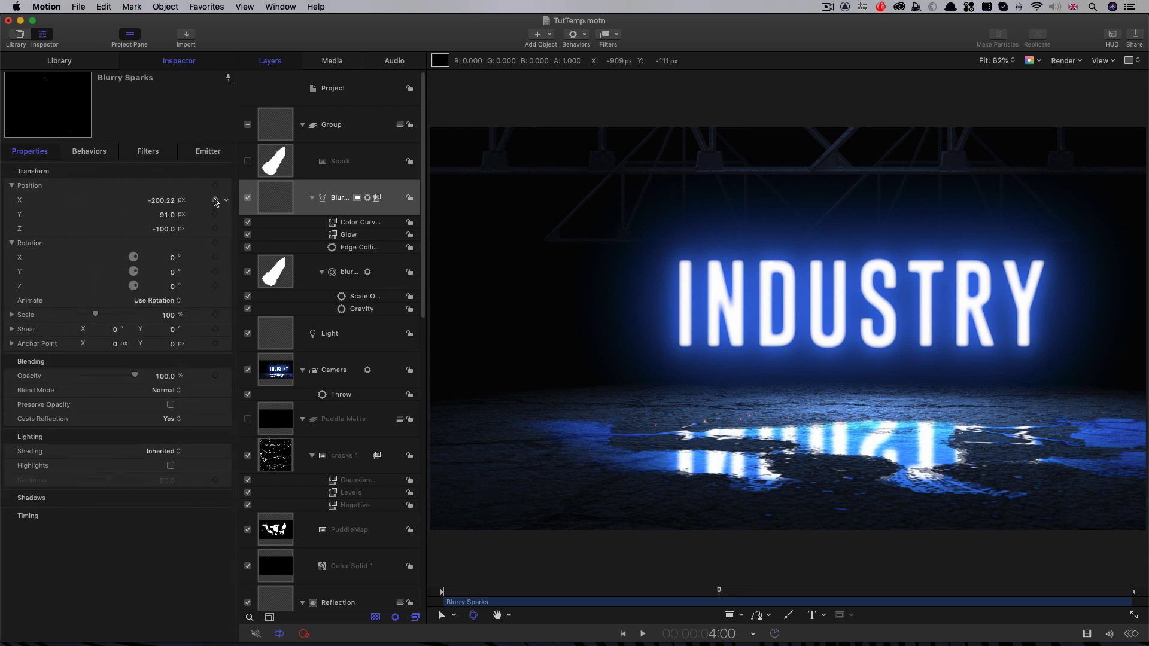
left_click(216, 201)
left_click_drag(506, 594, 479, 598)
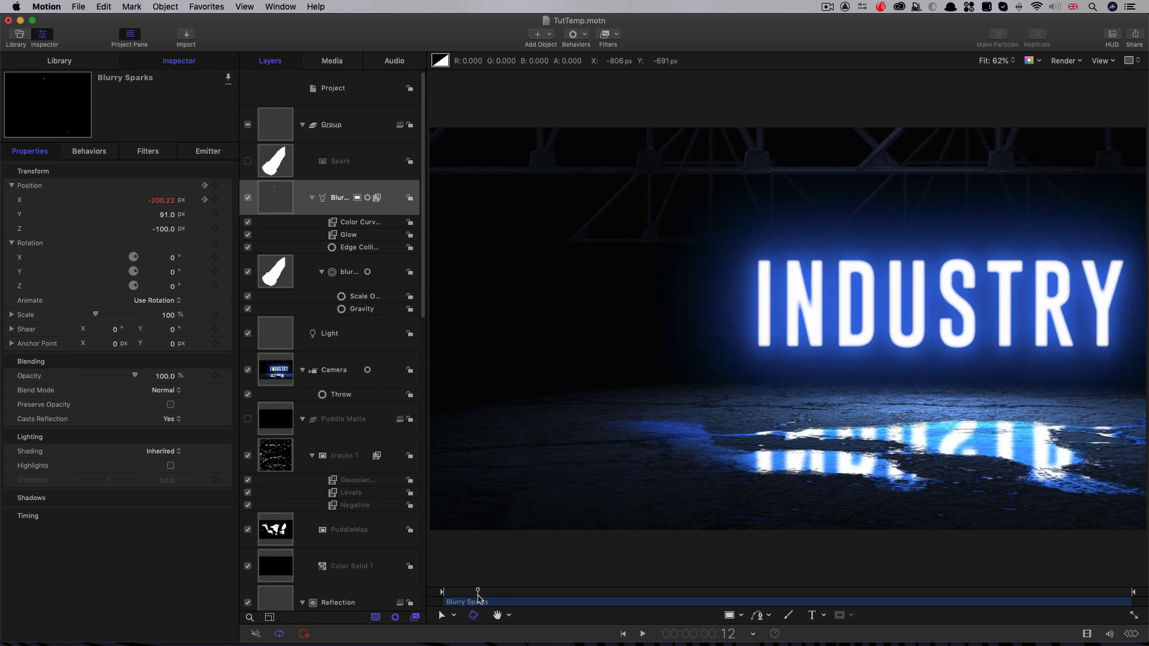
left_click(216, 200)
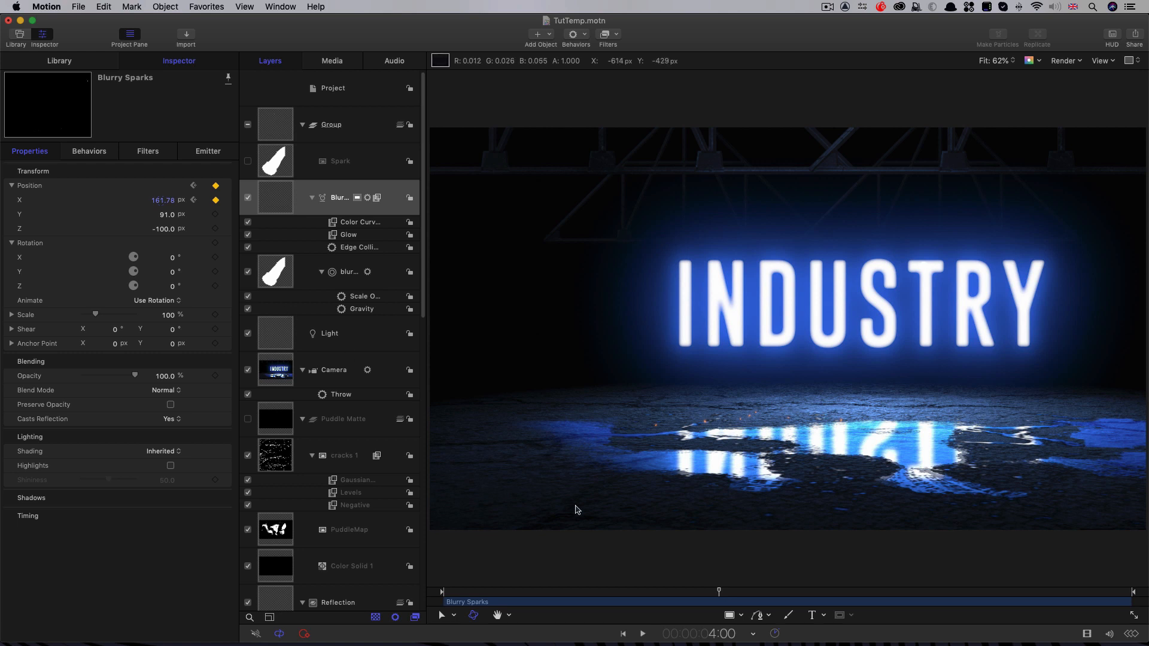
Step: Reposition the Blurry Sparks emitter at 5:00 over the first letter of INDUSTRY, at Position X -336.11 px and Y 90.79 px
left_click_drag(741, 593, 789, 596)
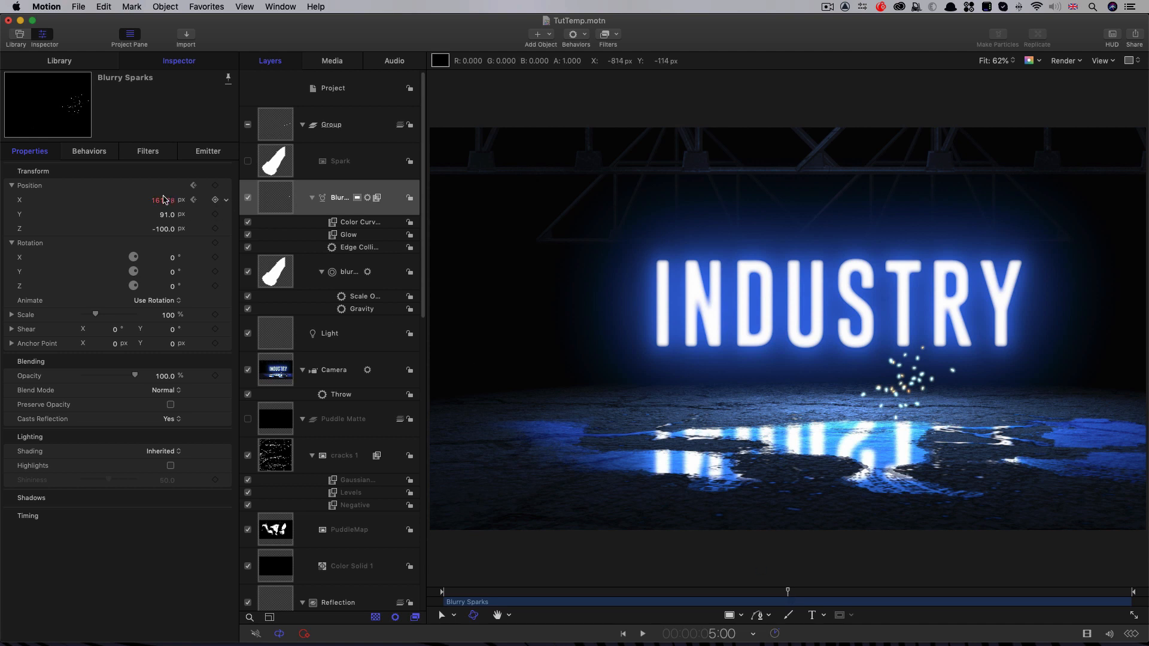
left_click_drag(162, 200, 162, 200)
left_click_drag(163, 200, 163, 200)
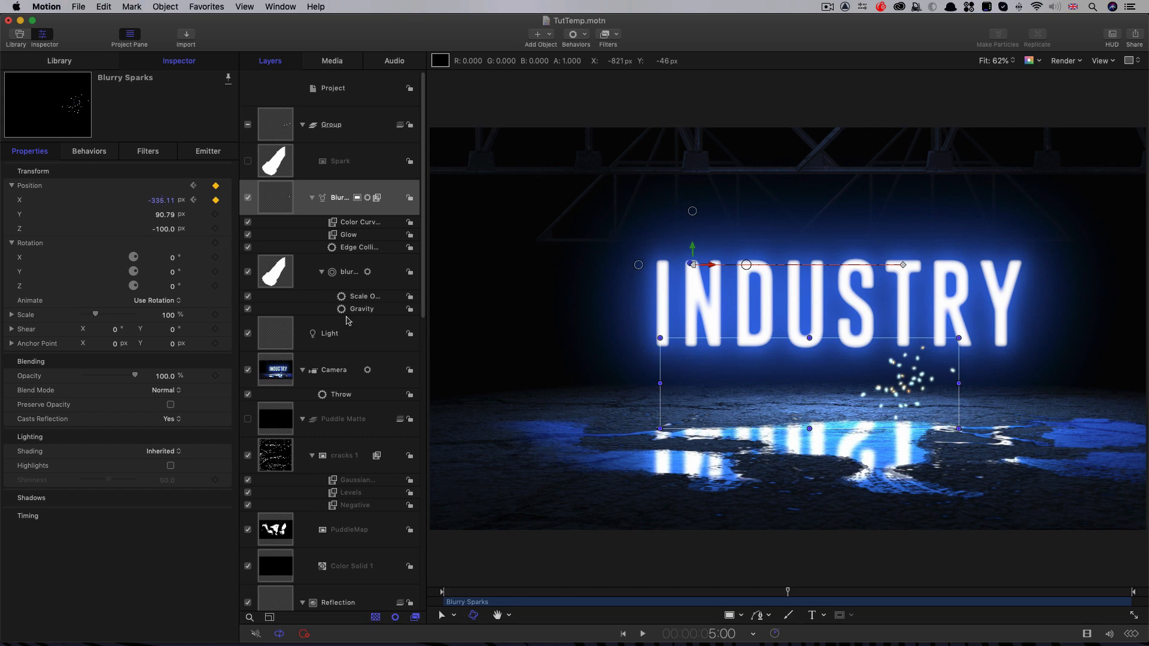
Step: Switch all of the Blurry Sparks Position X keyframes to constant, stepped interpolation and play back the bursts
mouse_move(787, 592)
left_mouse_down()
mouse_move(551, 590)
mouse_move(790, 592)
left_mouse_up()
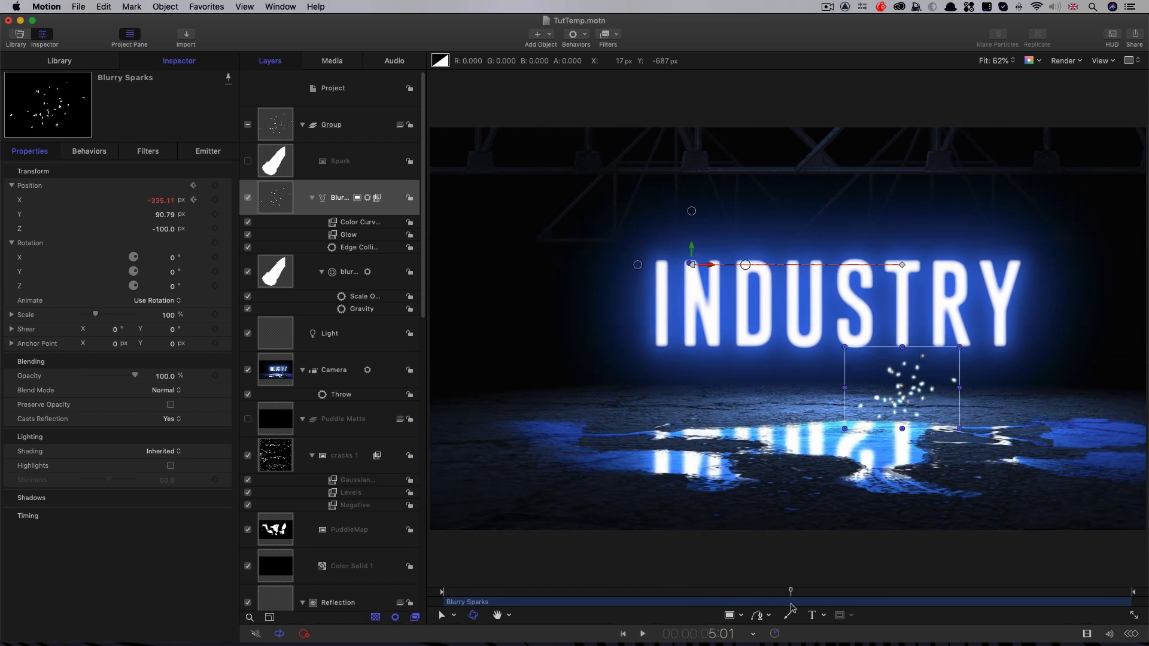
key("super+8")
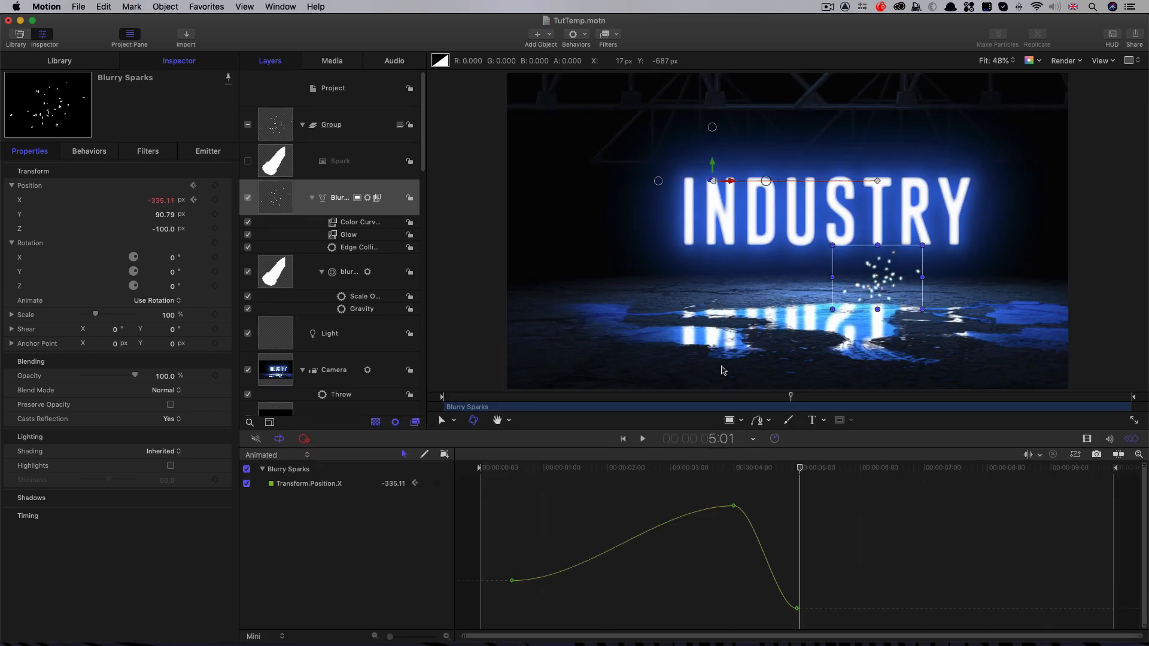
left_click(275, 455)
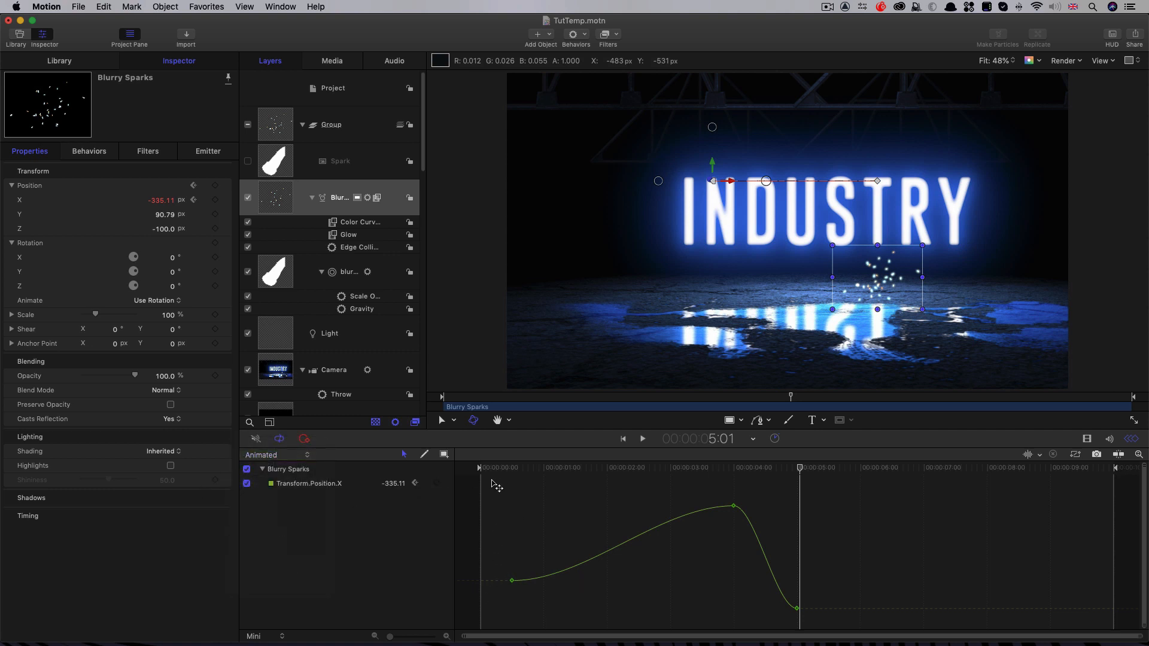
left_click_drag(493, 482, 838, 635)
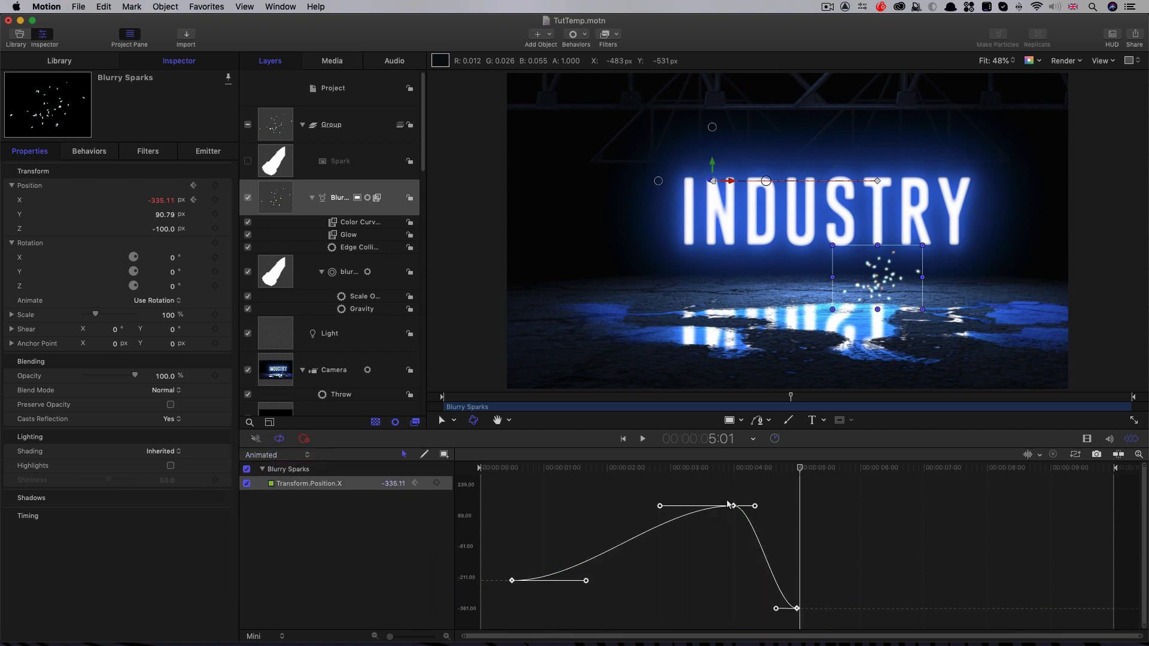
right_click(734, 508)
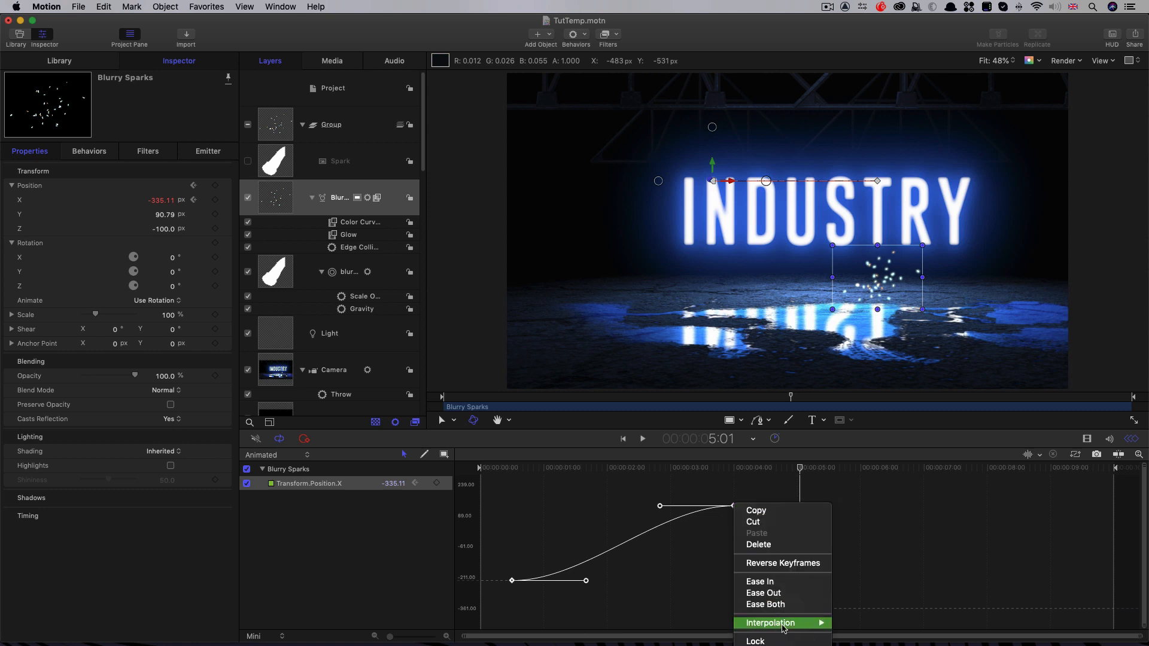
mouse_move(778, 623)
left_click(841, 623)
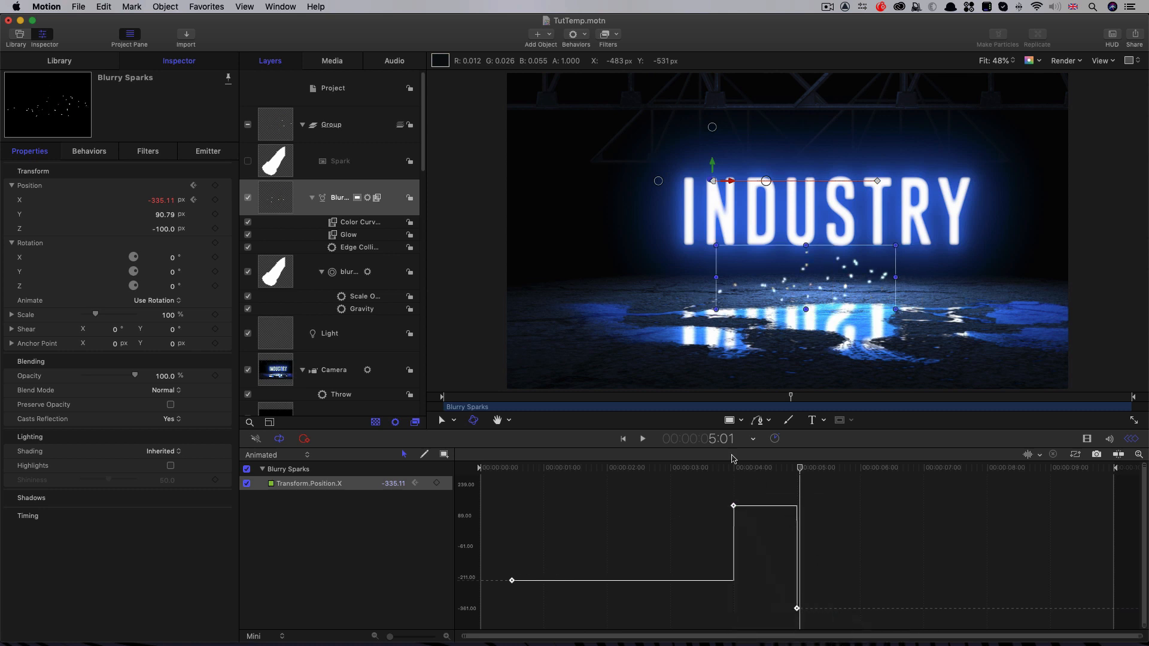
key("space")
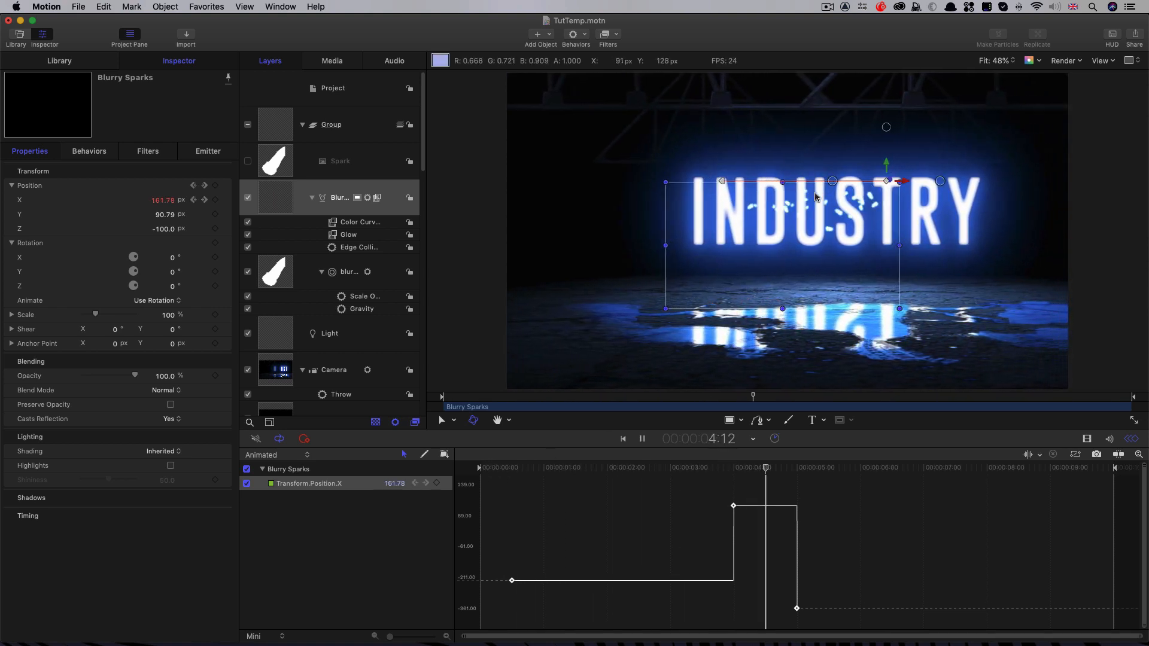
key("space")
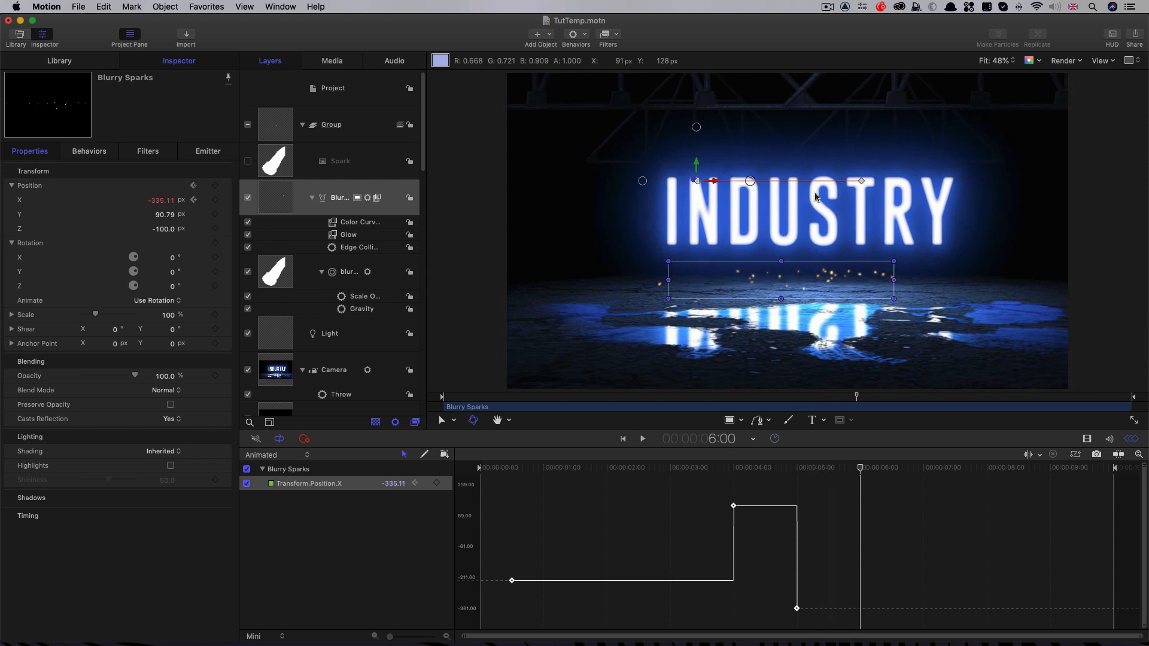
Step: Keyframe the Blurry Sparks Birth Rate at 0 on 4:23 and at 750 on 5:00, and play back the third burst
left_click(794, 470)
left_click_drag(796, 480, 795, 481)
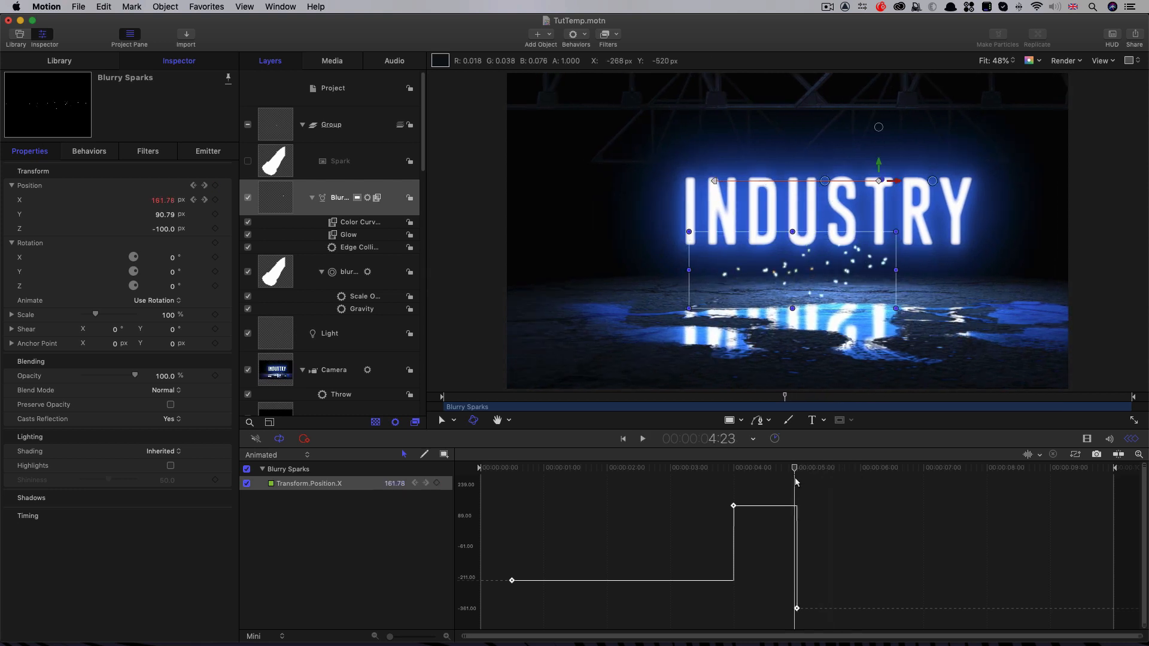
left_click(204, 152)
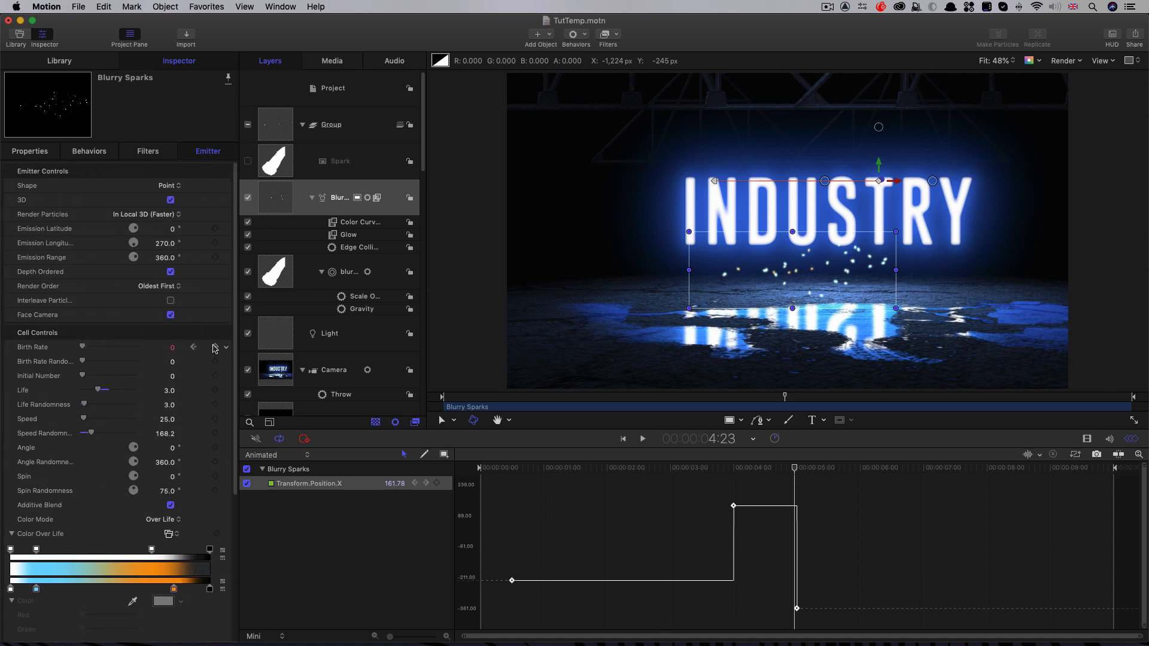
left_click(214, 347)
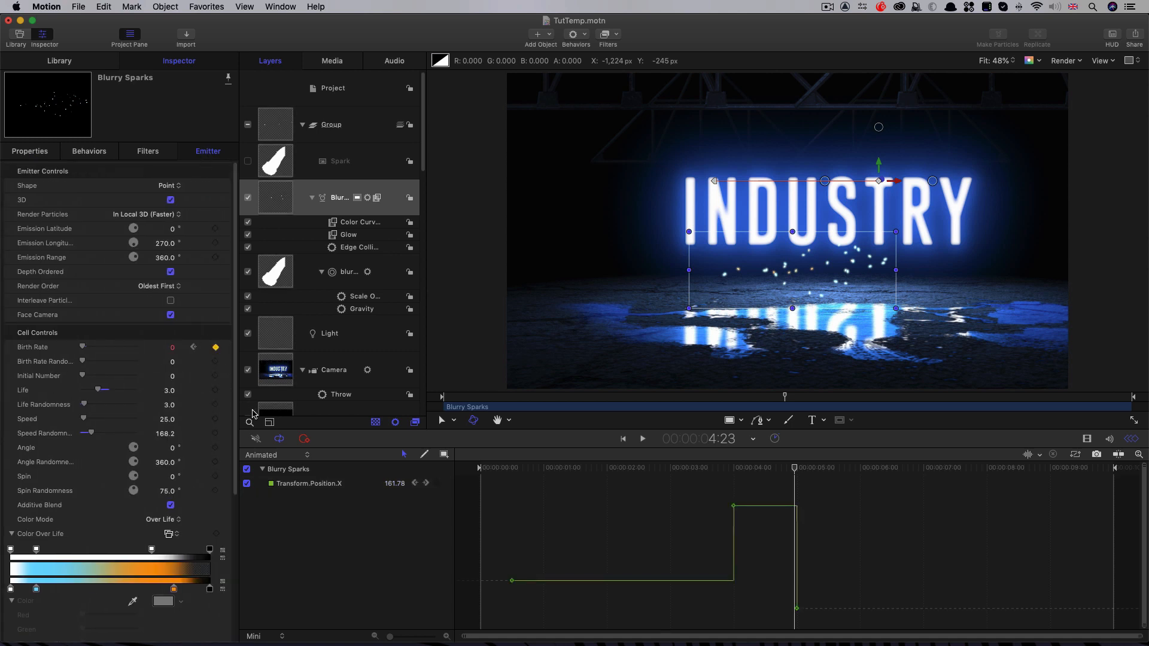
key("Right")
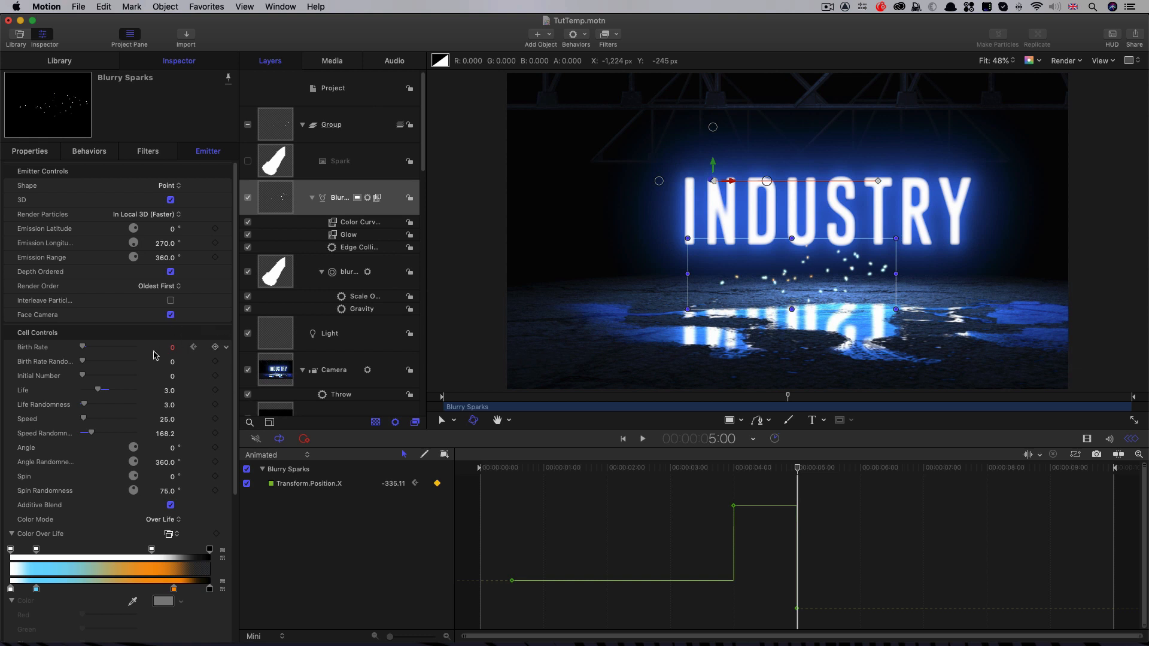
left_click(173, 349)
type("750")
key("Return")
key("Right")
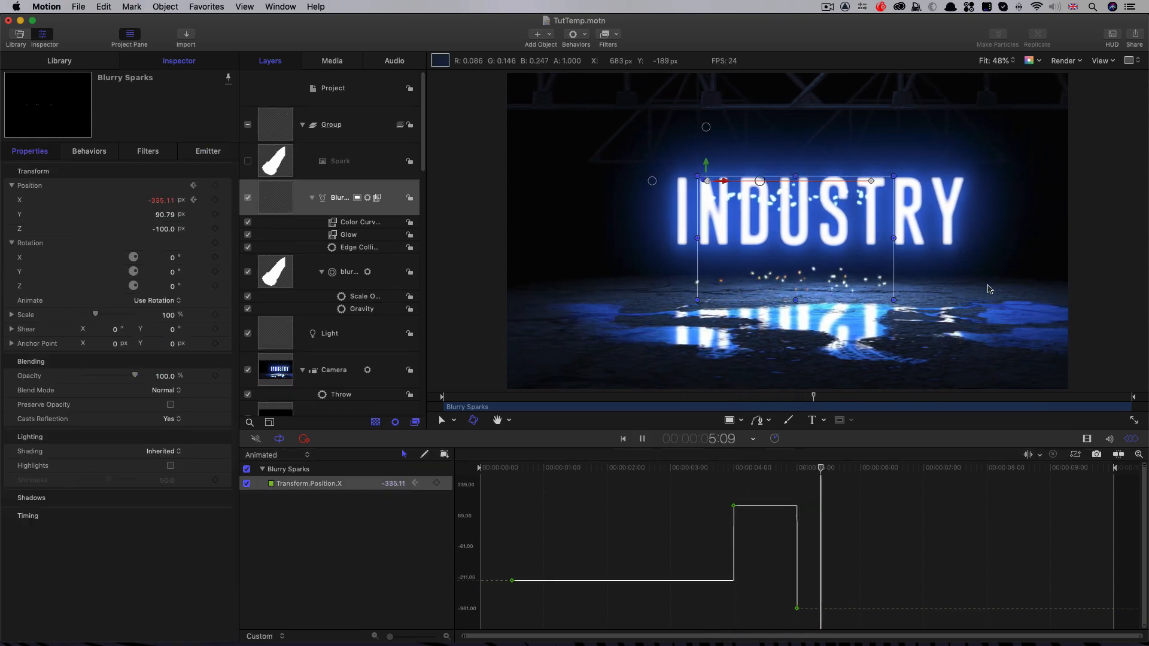
key("space")
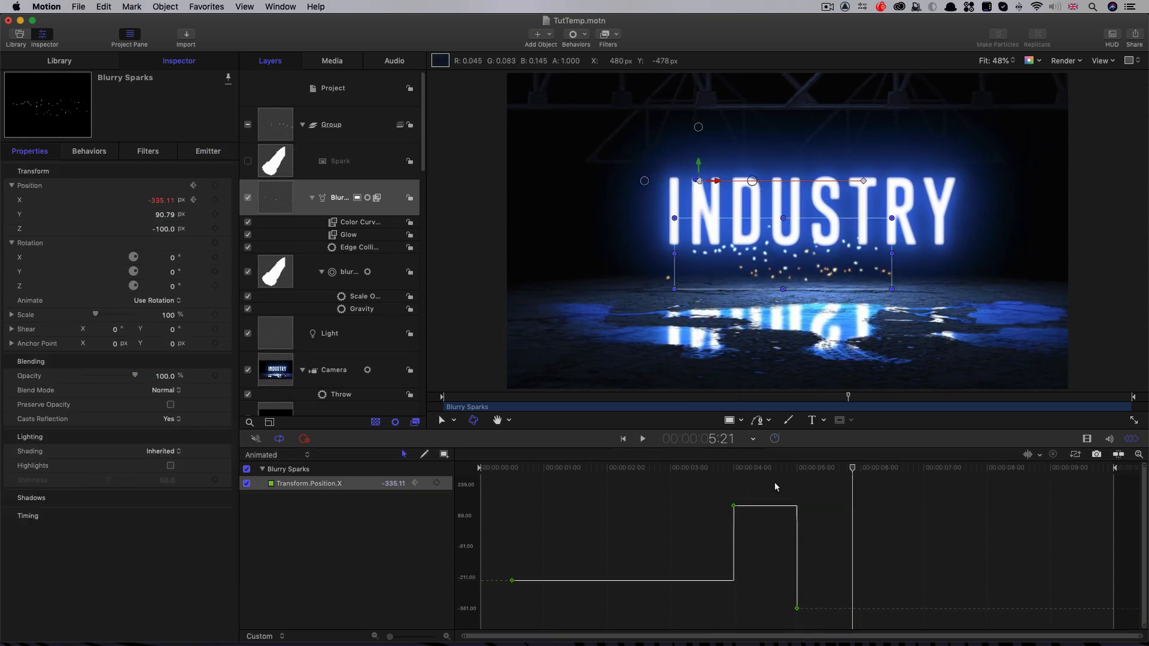
Step: Shift the last two Blurry Sparks Position X keyframes about two frames earlier and review the second and third bursts
left_click_drag(706, 486, 833, 637)
left_click(798, 609)
left_click_drag(797, 608, 791, 609)
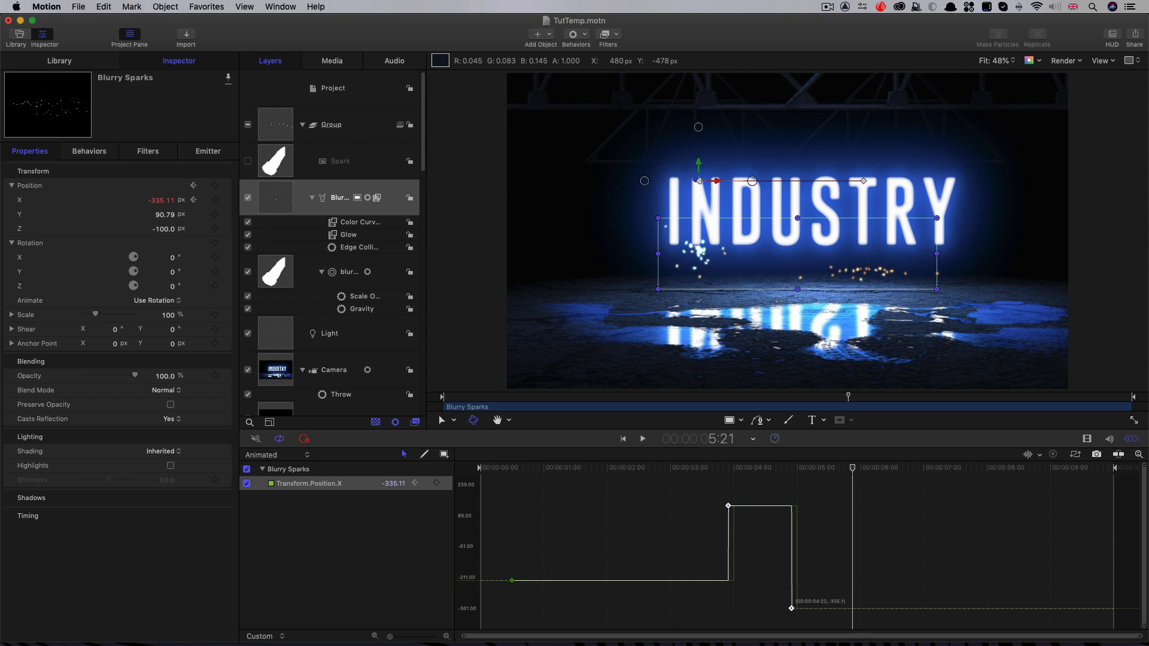
left_click(694, 469)
key("space")
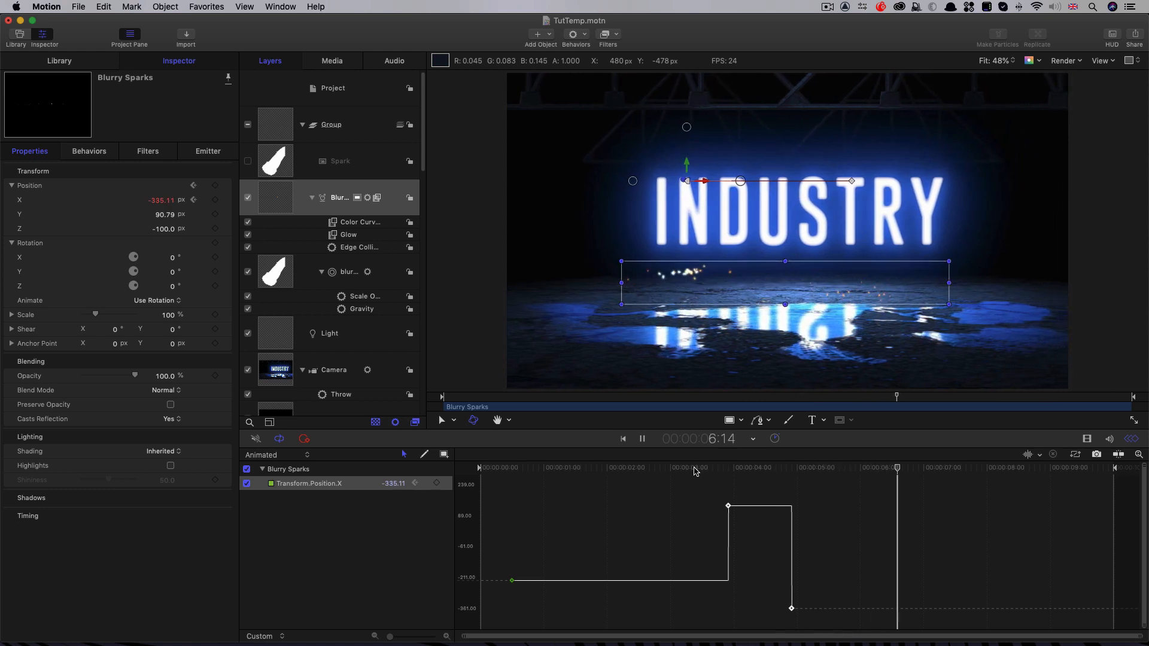
key("space")
left_click_drag(707, 472, 856, 498)
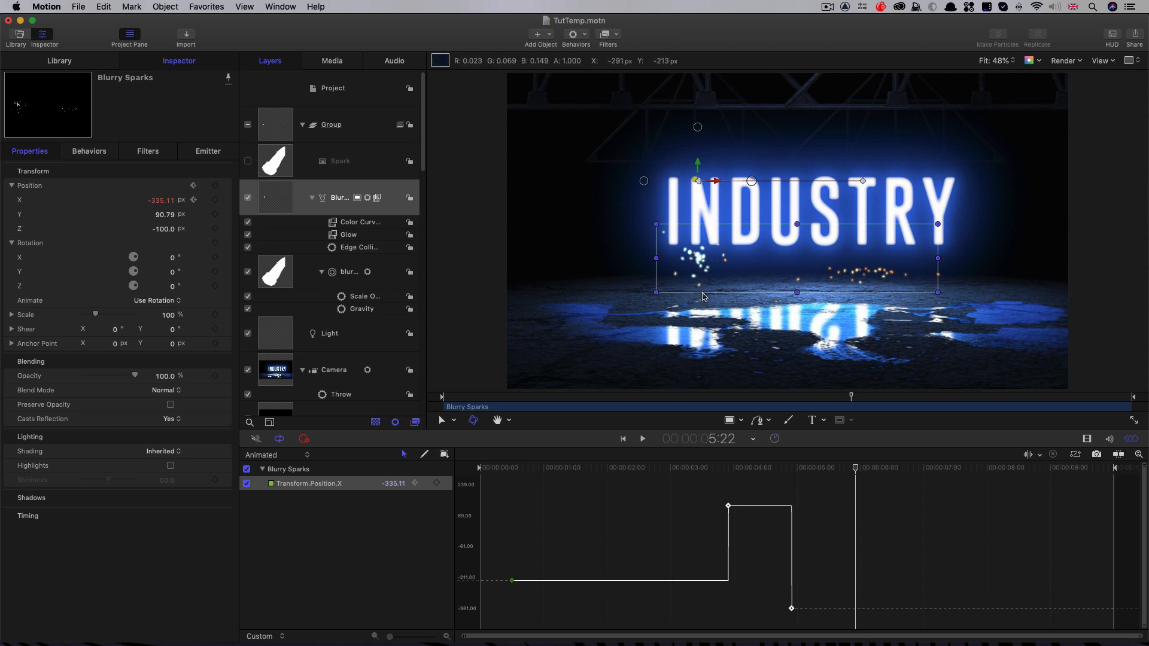
Step: Add a light to the project at frame 13 and move it onto the upper part of the D in INDUSTRY
left_click(513, 471)
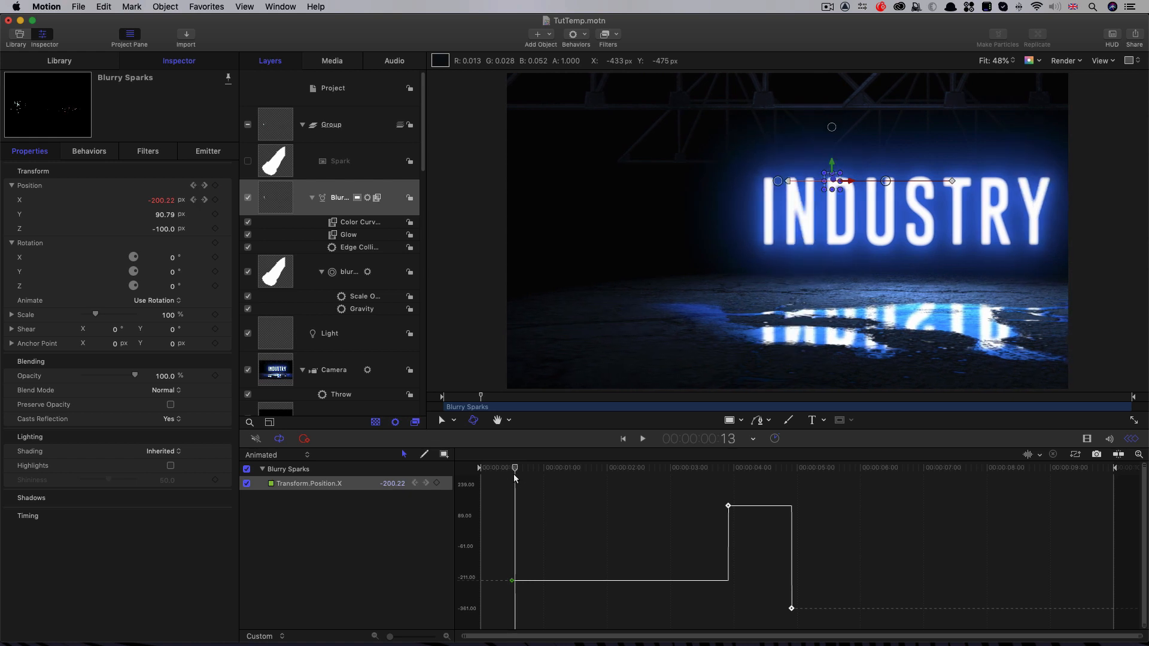
left_click(343, 95)
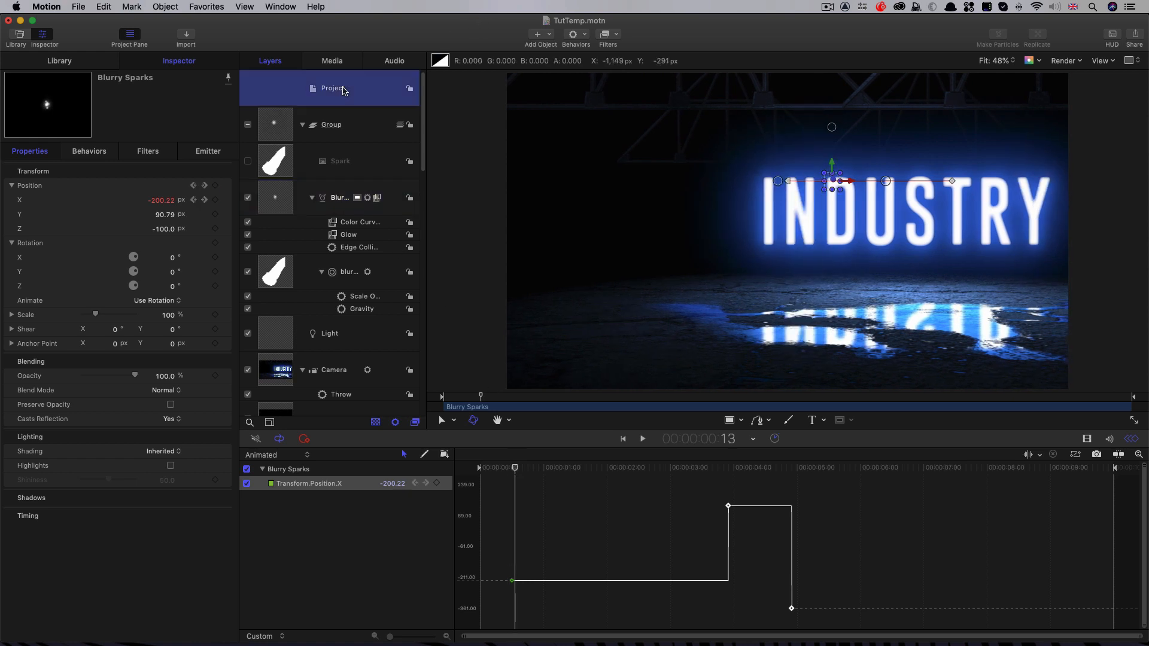
left_click(550, 35)
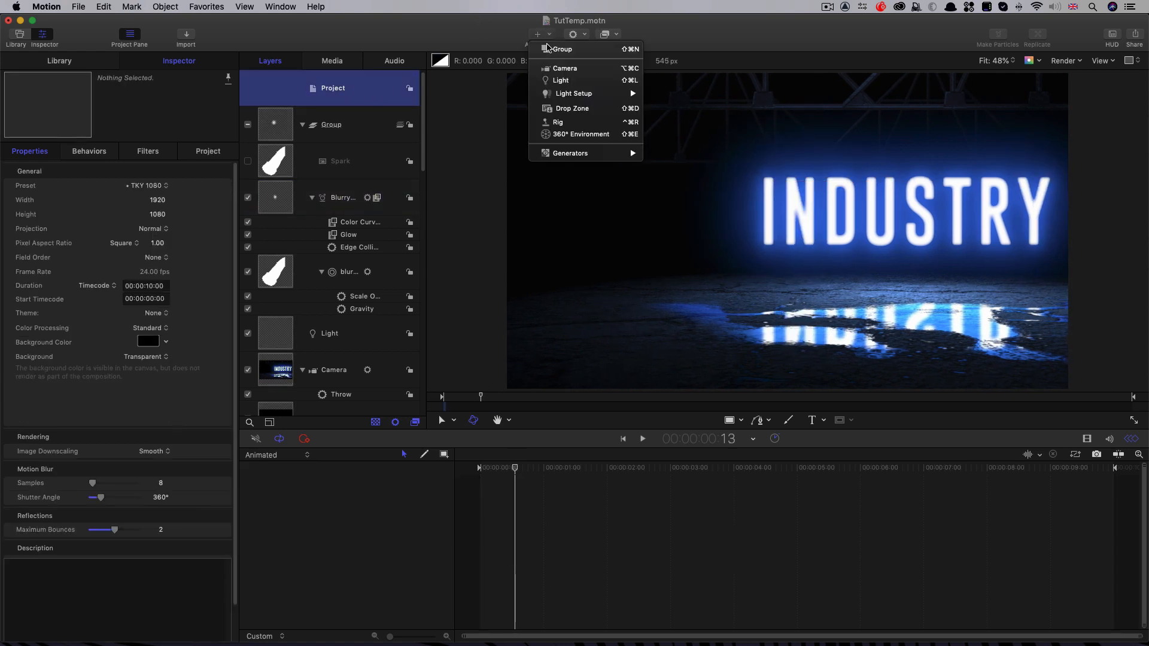
left_click(552, 79)
key("super+8")
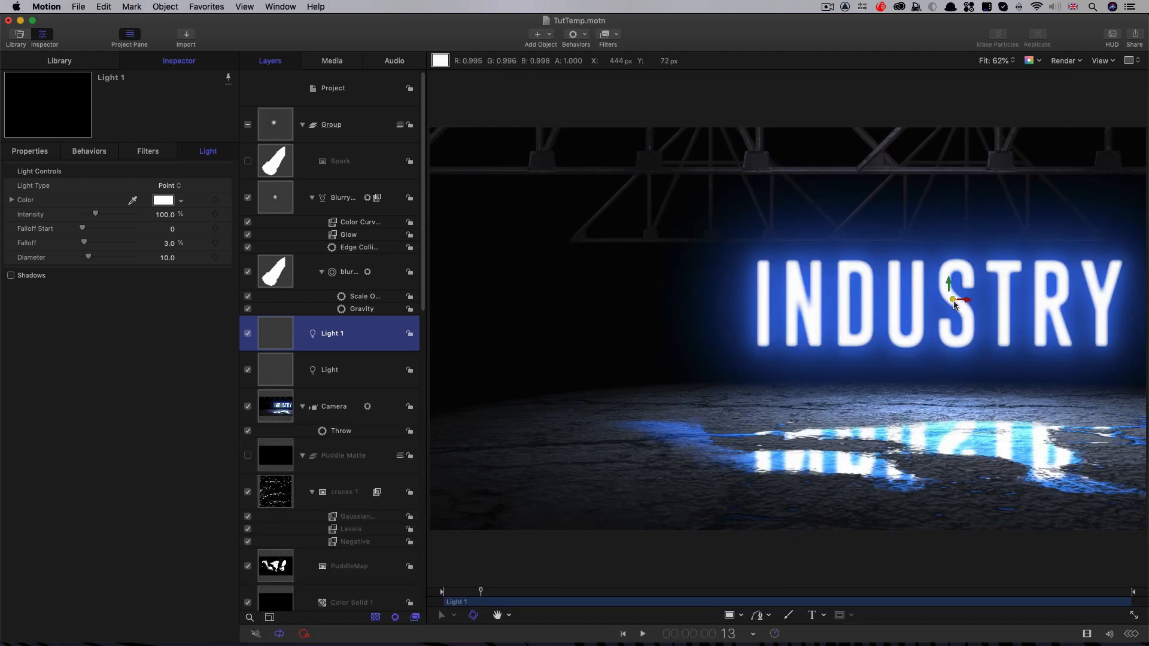
left_click_drag(967, 301, 843, 245)
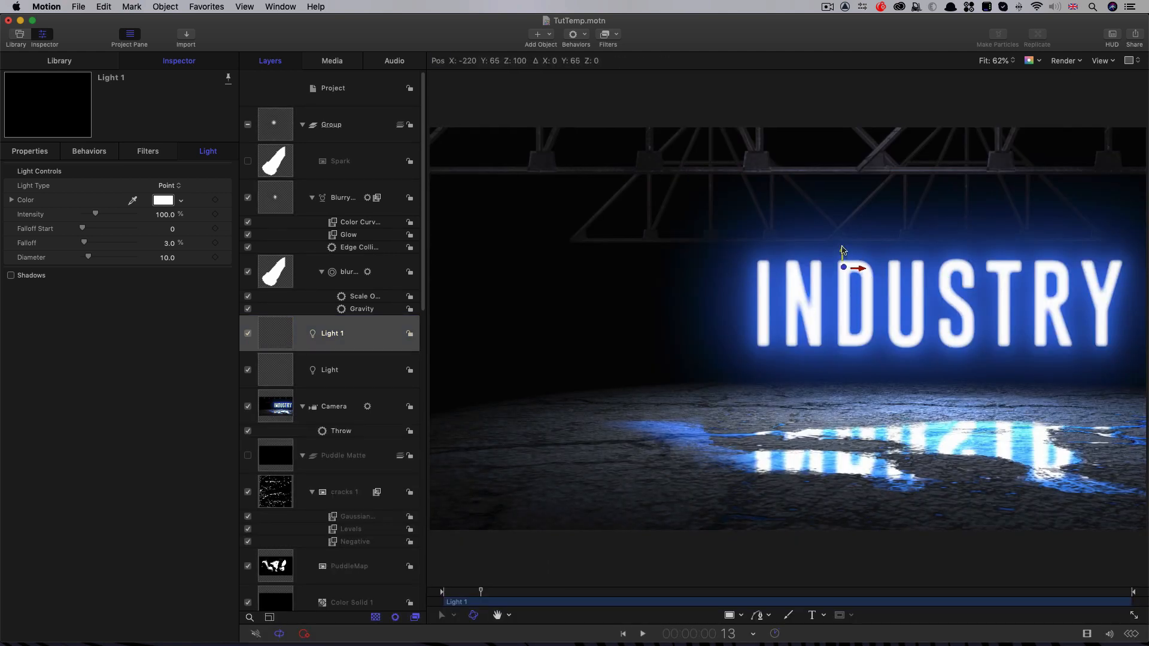
Step: Set the falloff of the new point light to 25%
left_click(169, 243)
type("25")
key("Return")
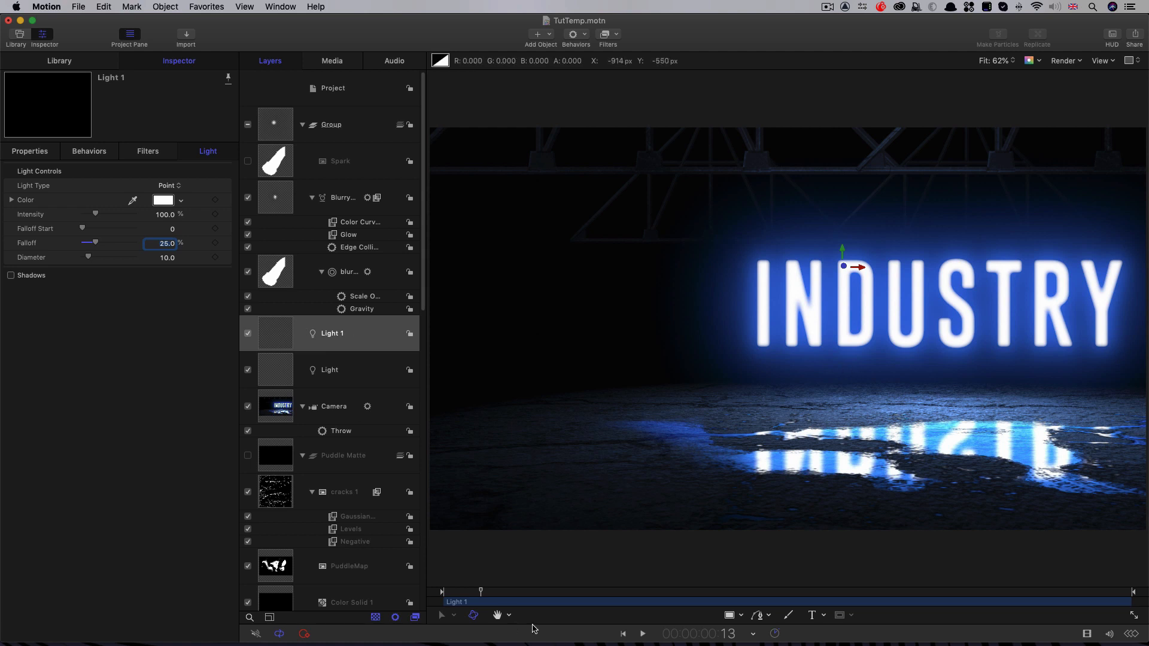
Step: At frame 17, align Light 1 with the first spark burst at X -200.15, Y 87.84 and Z -100 px
left_click_drag(482, 594, 494, 597)
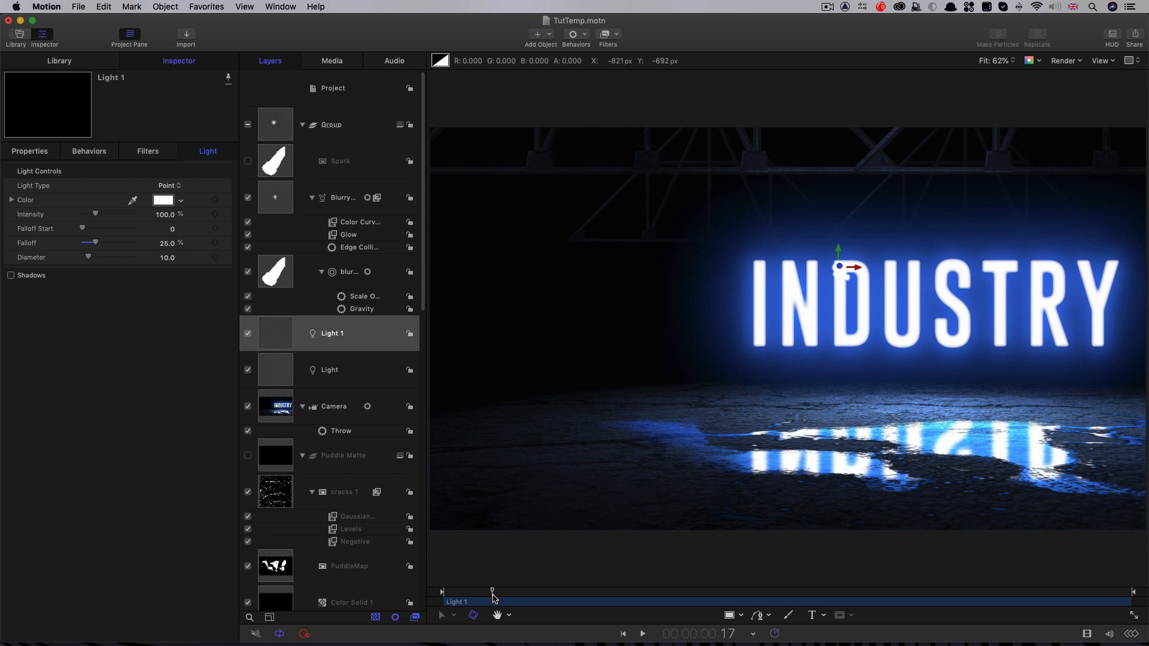
left_click(35, 152)
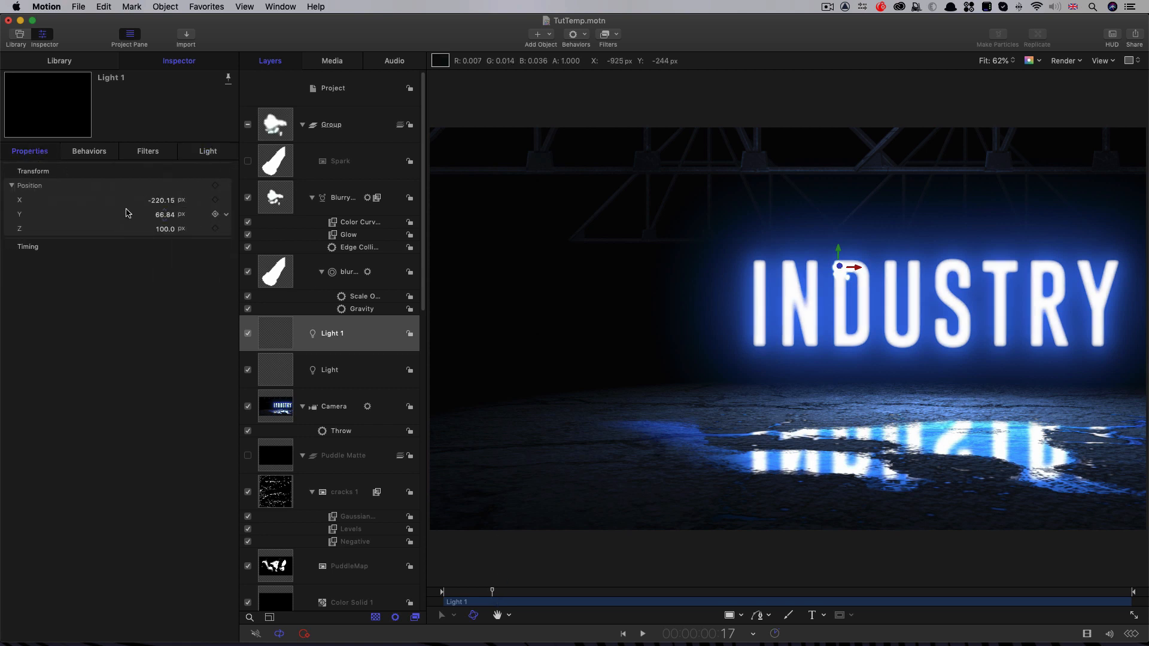
left_click(179, 203)
left_click(166, 230)
type("-100")
key("Return")
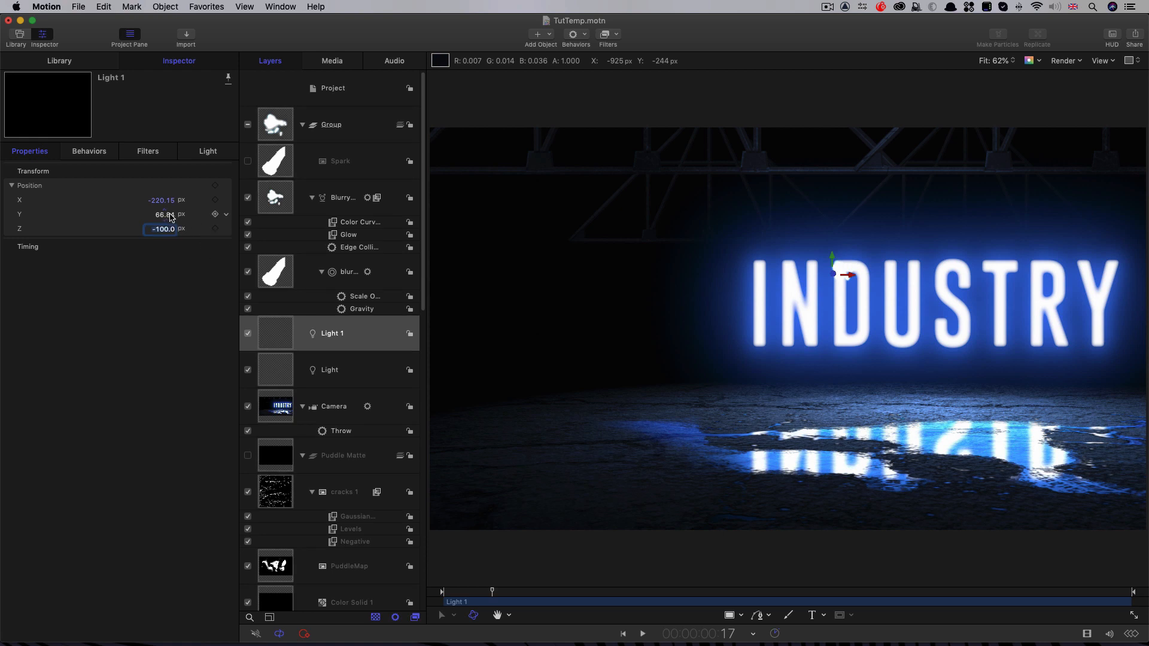
left_click_drag(169, 216, 161, 201)
Step: Keyframe Light 1's Position Y at 87.84 px on frame 17 and at -240 px on 1:17
left_click(216, 214)
left_click_drag(506, 595, 564, 601)
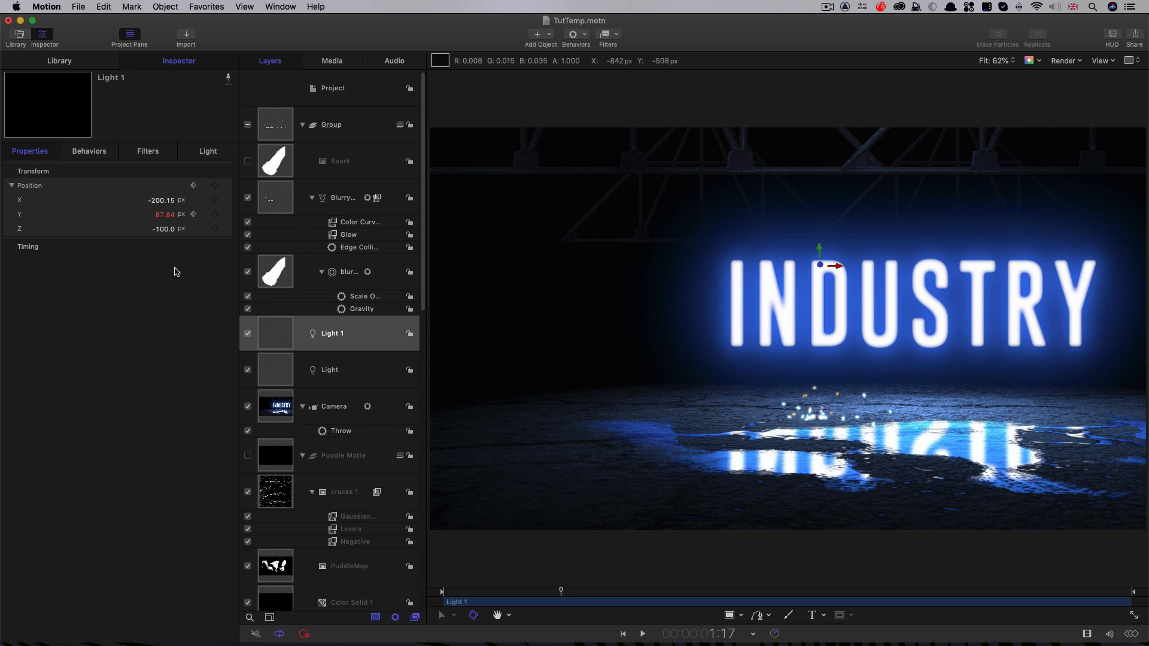
left_click(164, 216)
key("BackSpace")
type("-240")
key("Return")
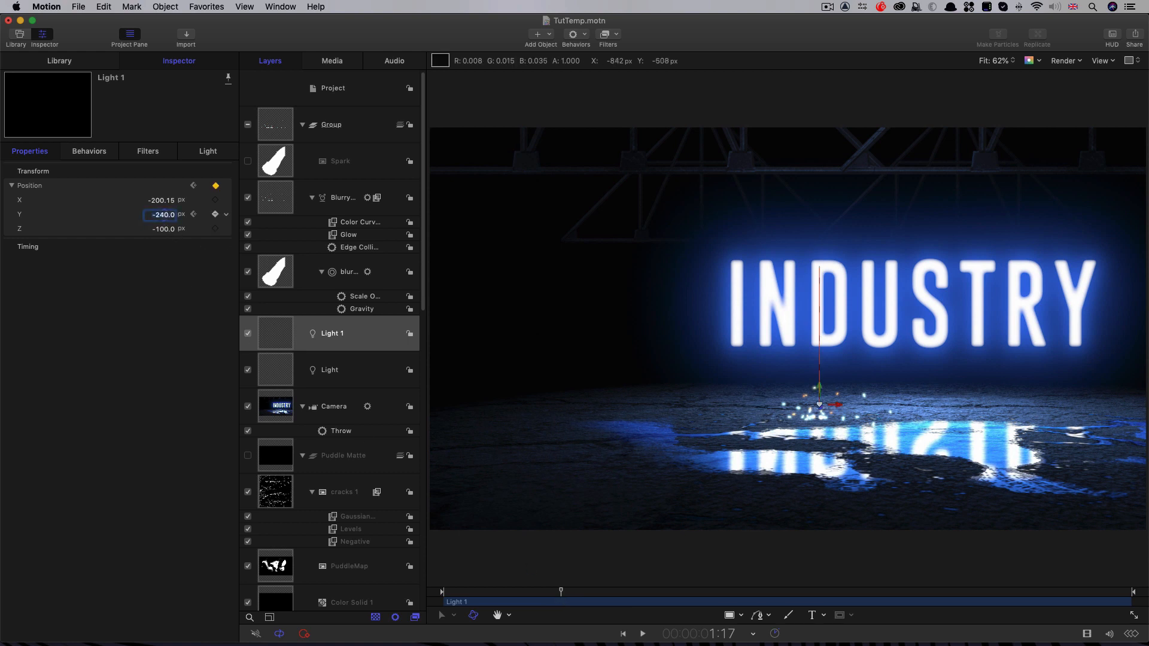
key("Left")
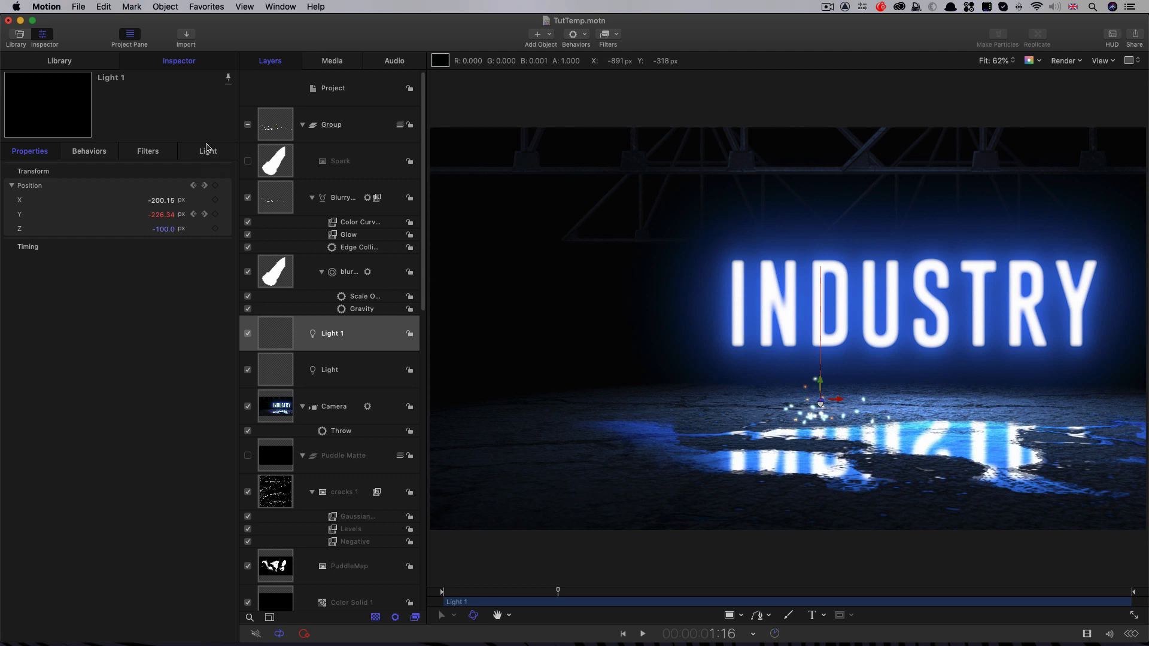
Step: Return to Light 1's first Position Y keyframe and trim the light's start to frame 17
left_click(192, 214)
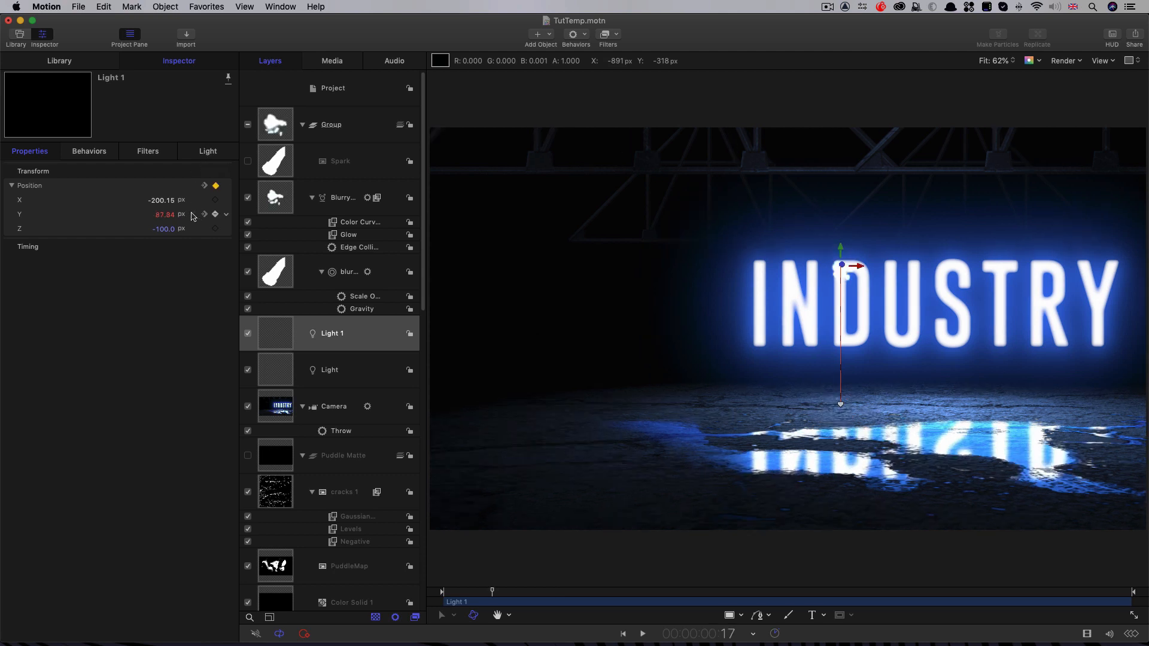
left_click(209, 151)
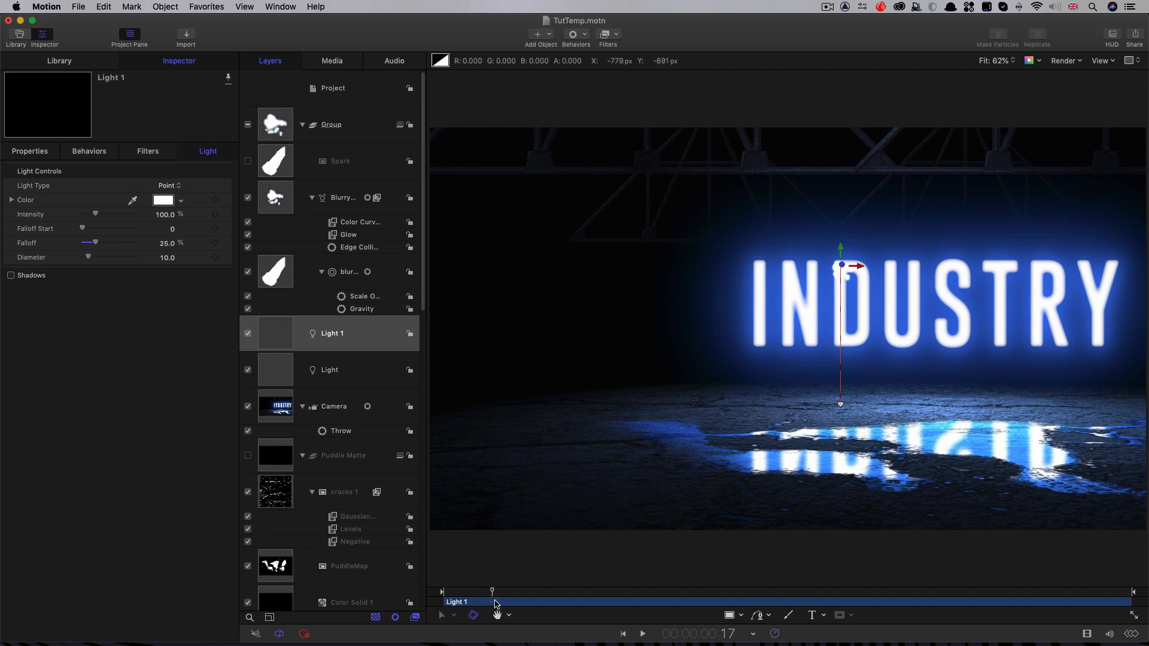
key("i")
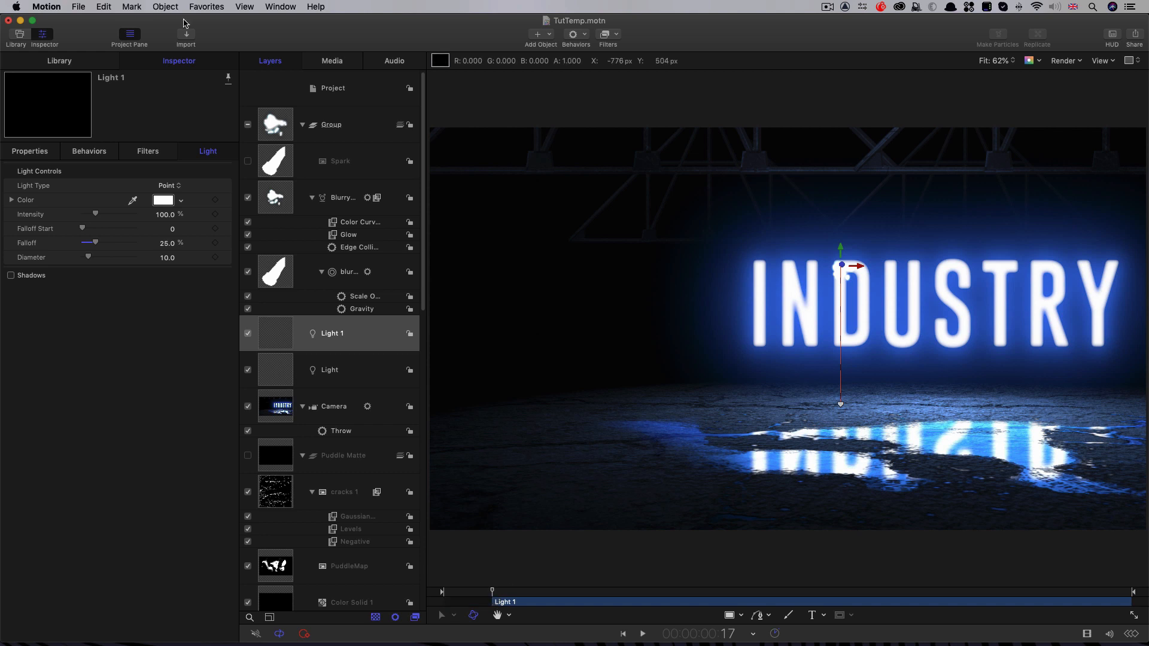
Step: Keyframe Light 1's Intensity at 0% on frame 17 and at 1000% on 1:17, and play back the result
left_click(214, 214)
left_click_drag(96, 213, 2, 214)
left_click_drag(509, 592, 561, 596)
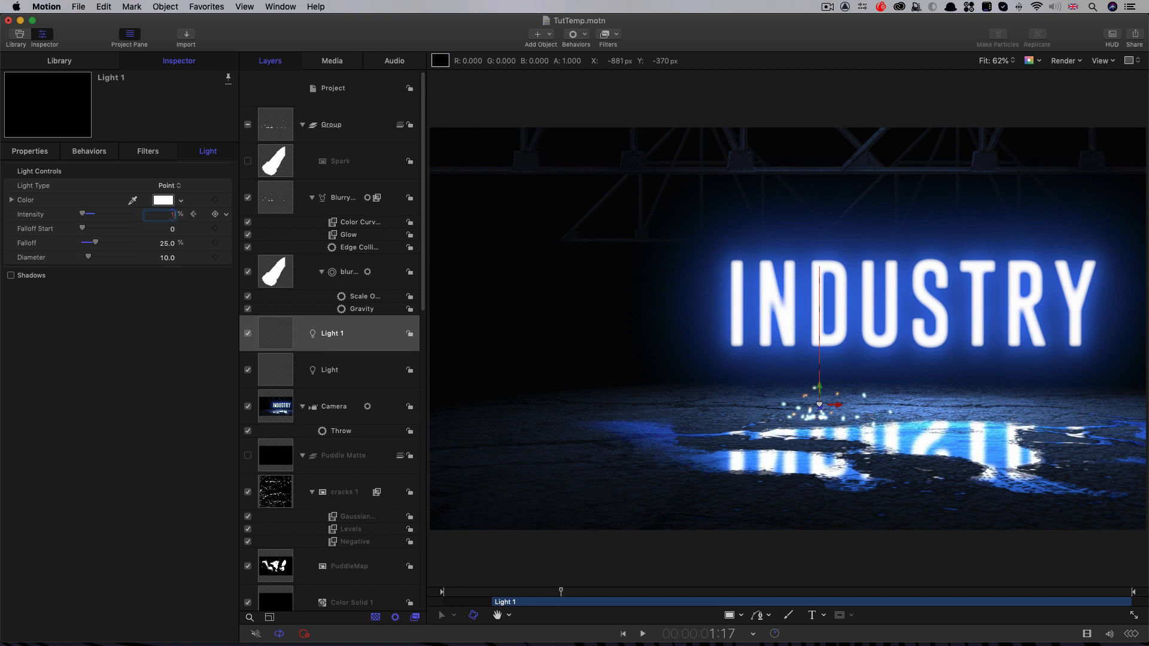
key("Return")
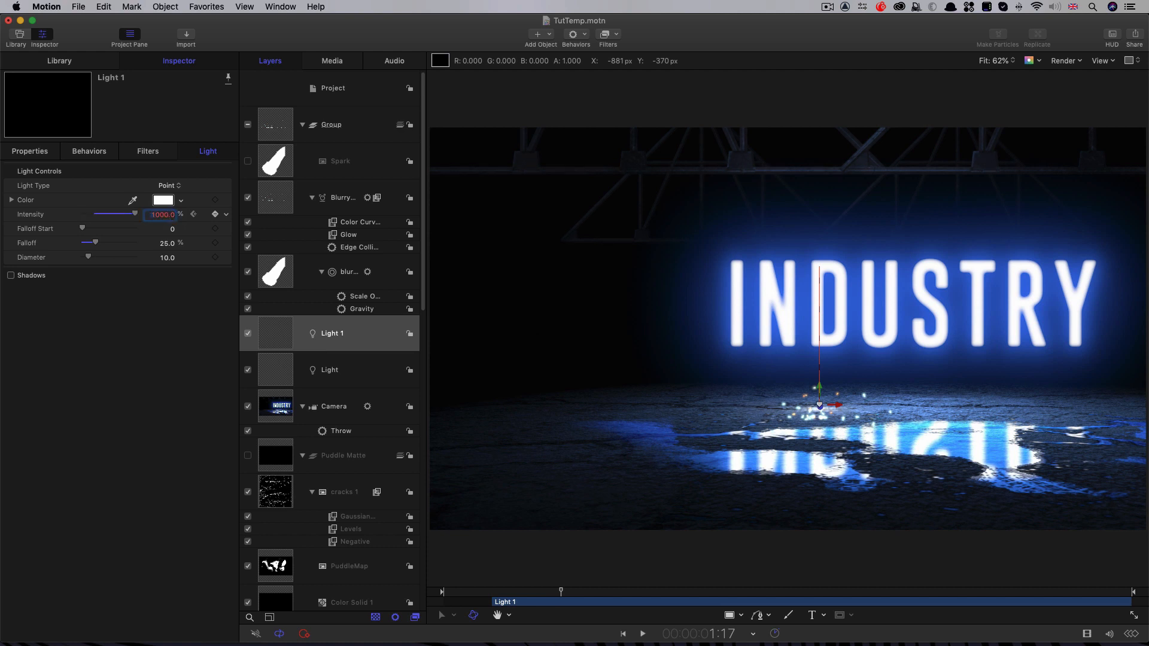
left_click(168, 360)
key("space")
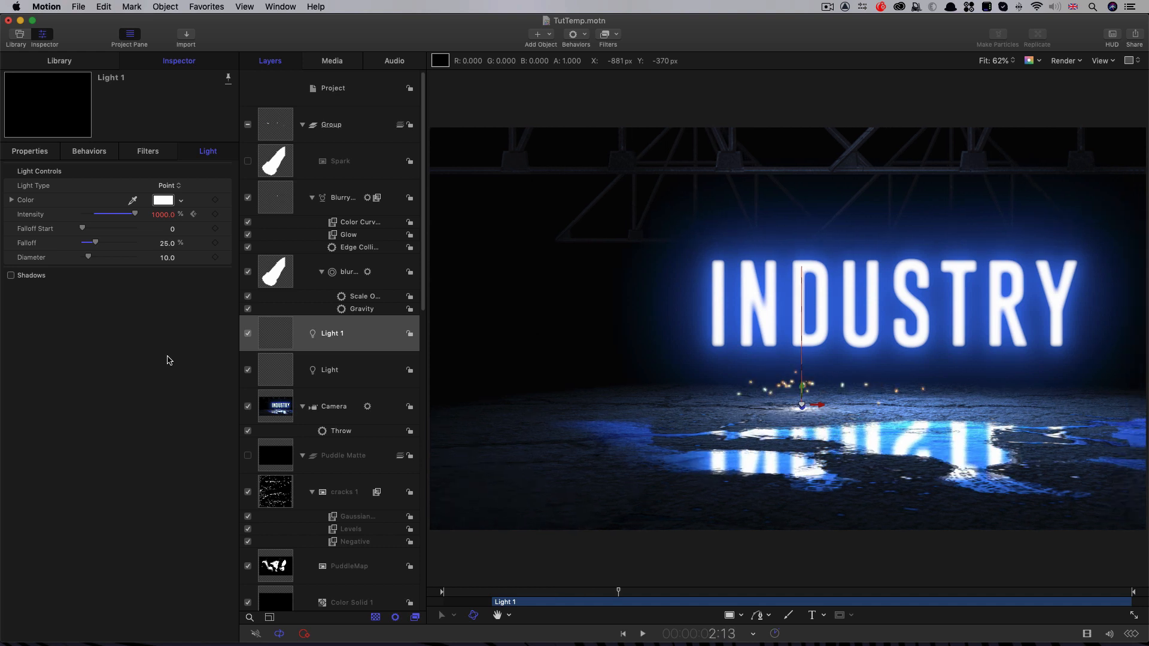
Step: Keyframe Light 1's Intensity at 0% on 2:13 and isolate its Intensity curve in the Keyframe Editor
left_click_drag(135, 214, 2, 210)
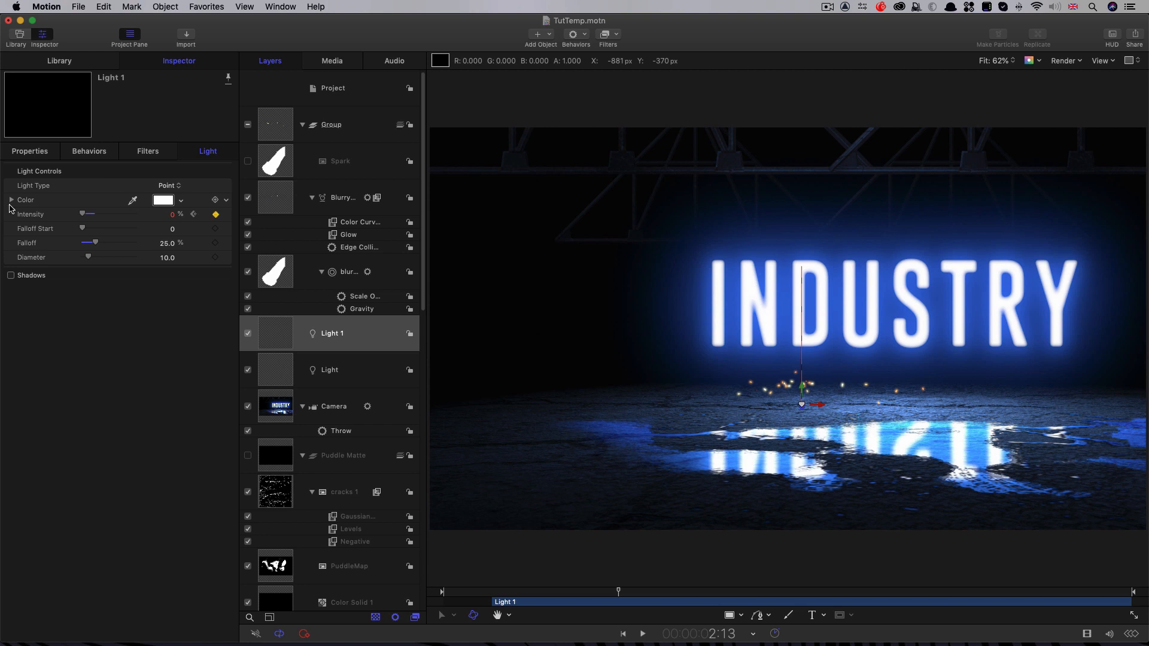
key("super+8")
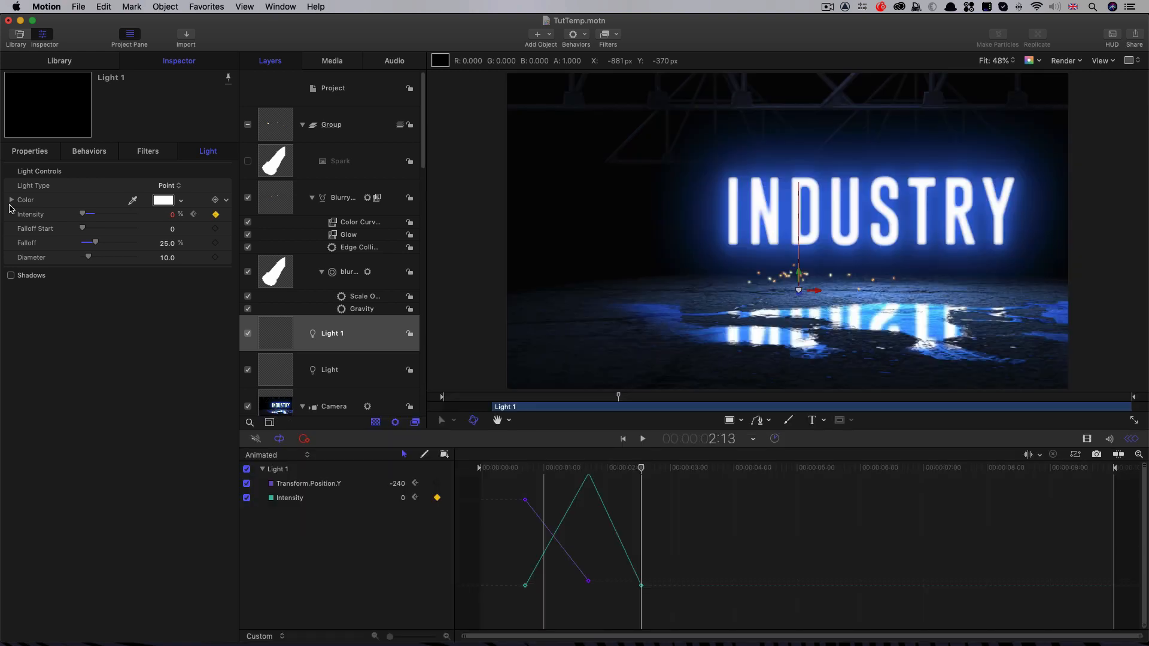
left_click(247, 484)
left_click(264, 498)
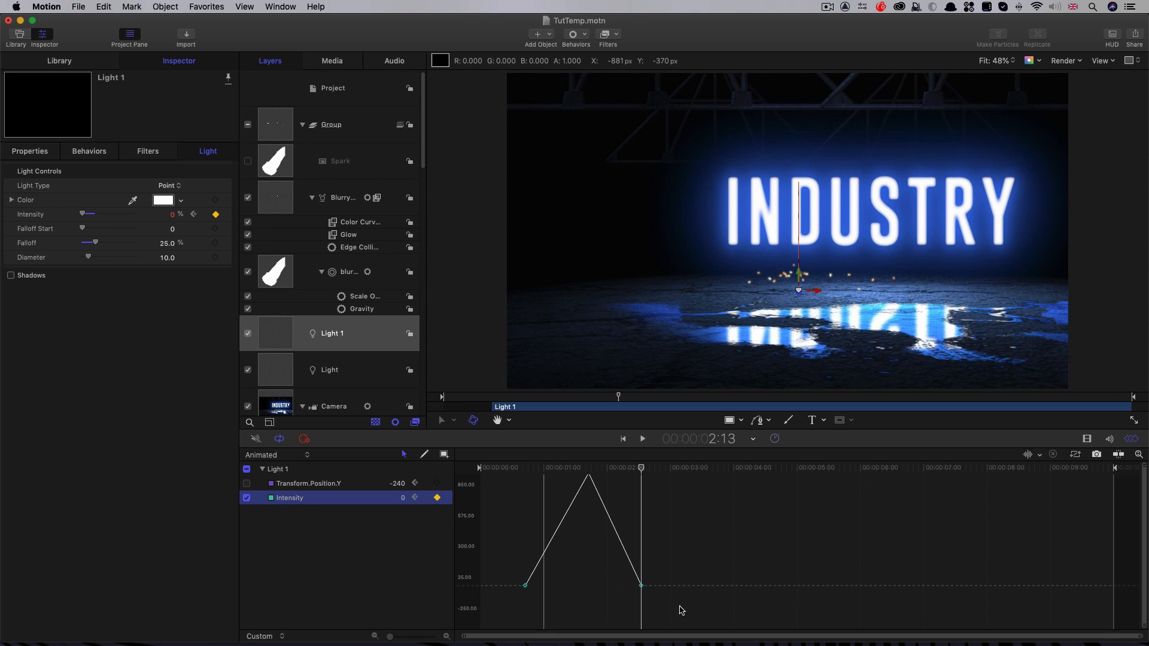
Step: Apply Ease In to Light 1's last Intensity keyframe and Ease Out to its first, then play back the flash
left_click_drag(680, 607, 612, 571)
right_click(641, 589)
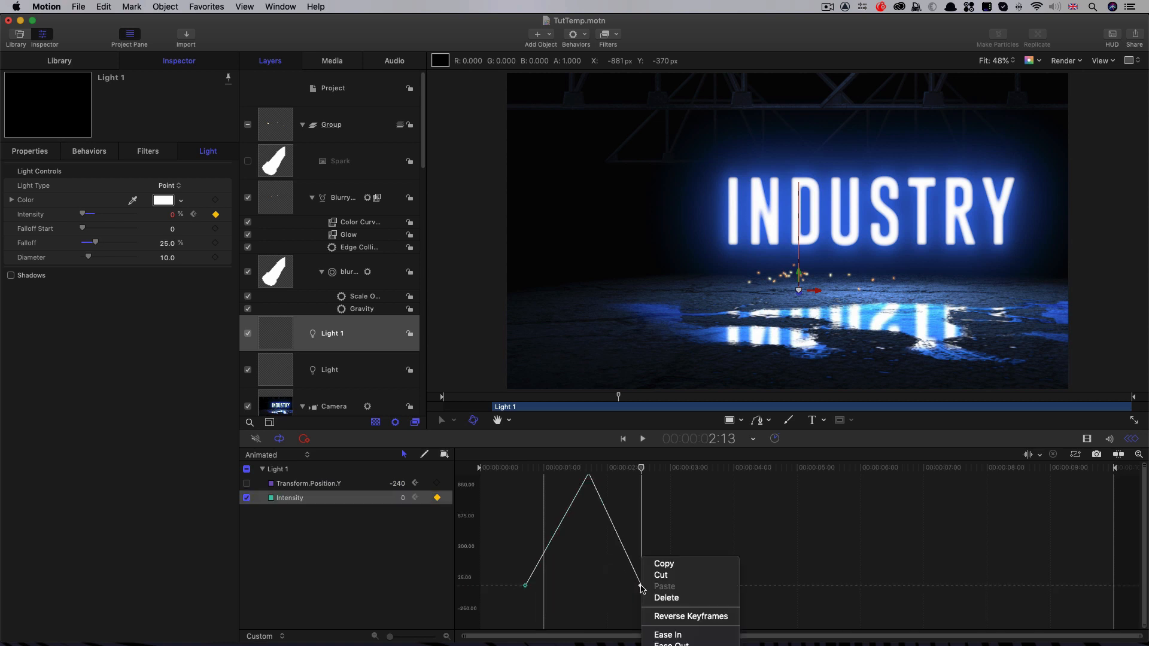
left_click(670, 644)
right_click(525, 585)
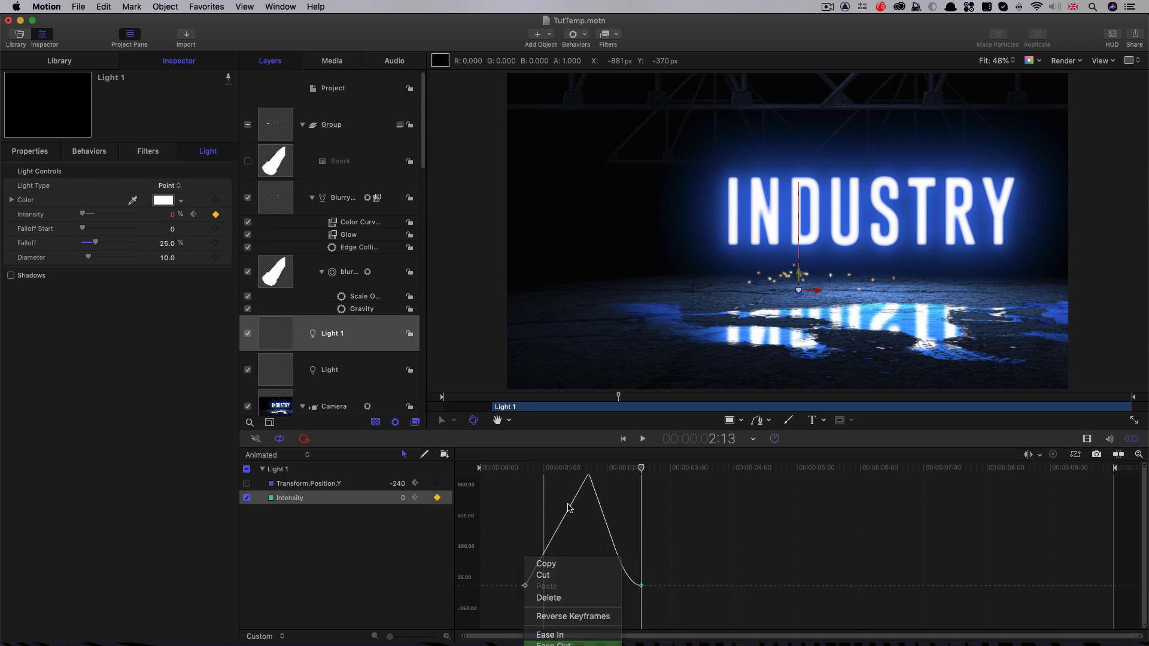
left_click(553, 644)
key("space")
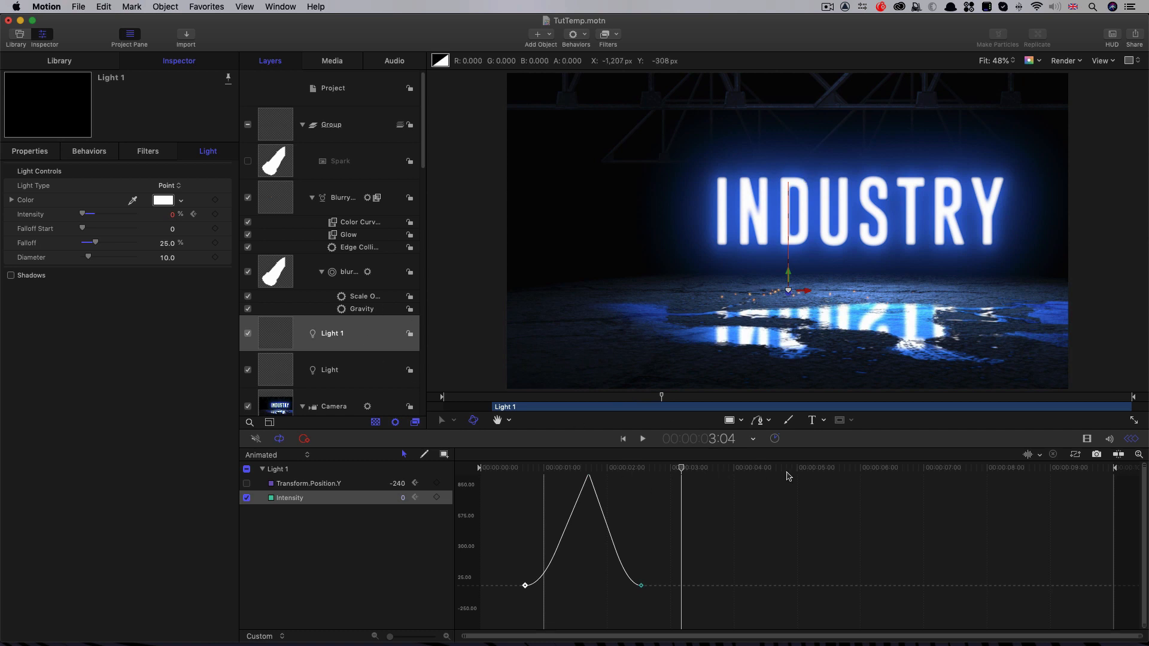
key("super+8")
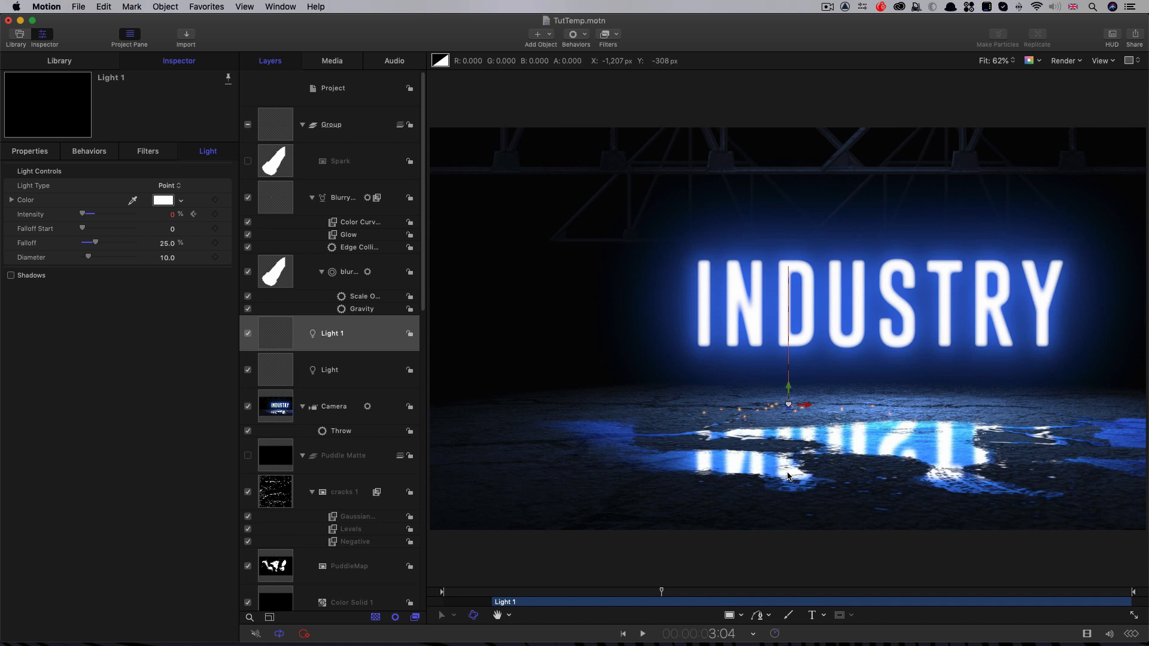
Step: Duplicate Light 1 and move the copy to start at 4:03 with the second spark burst
right_click(278, 331)
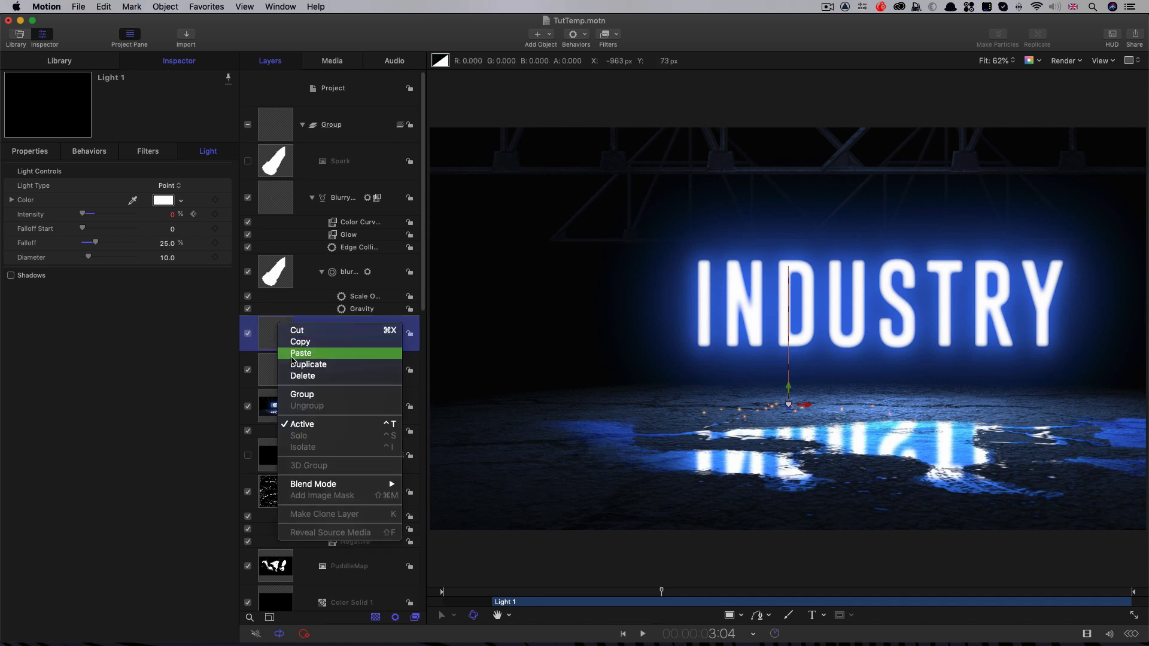
left_click(324, 364)
left_click_drag(691, 594, 728, 598)
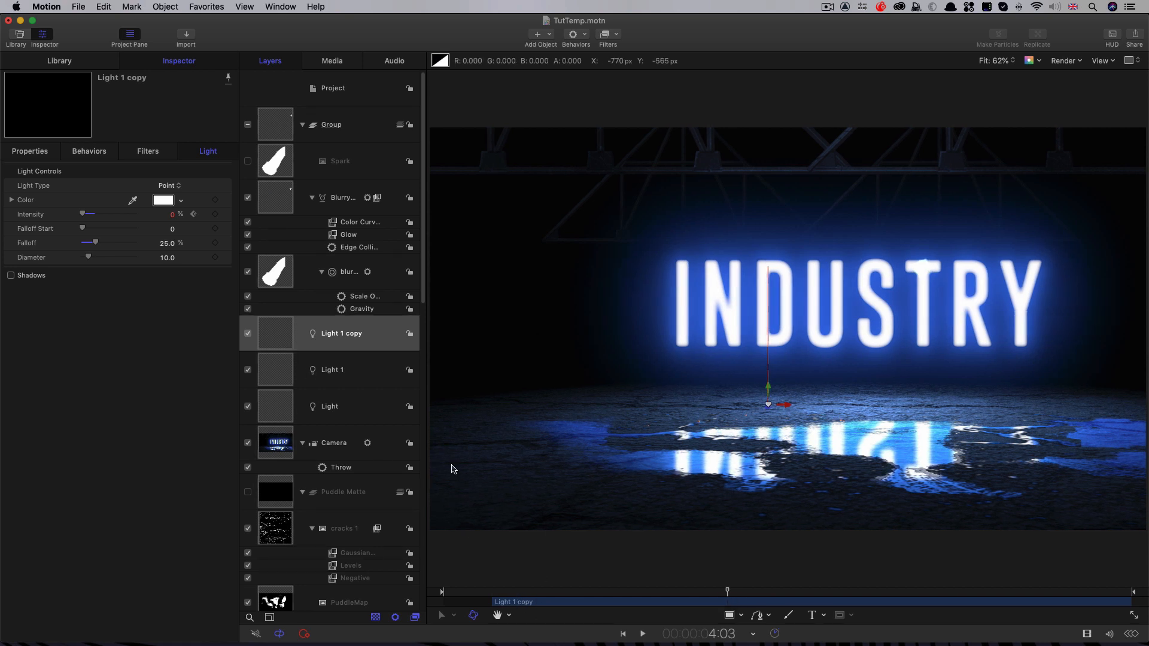
left_click_drag(529, 610, 754, 620)
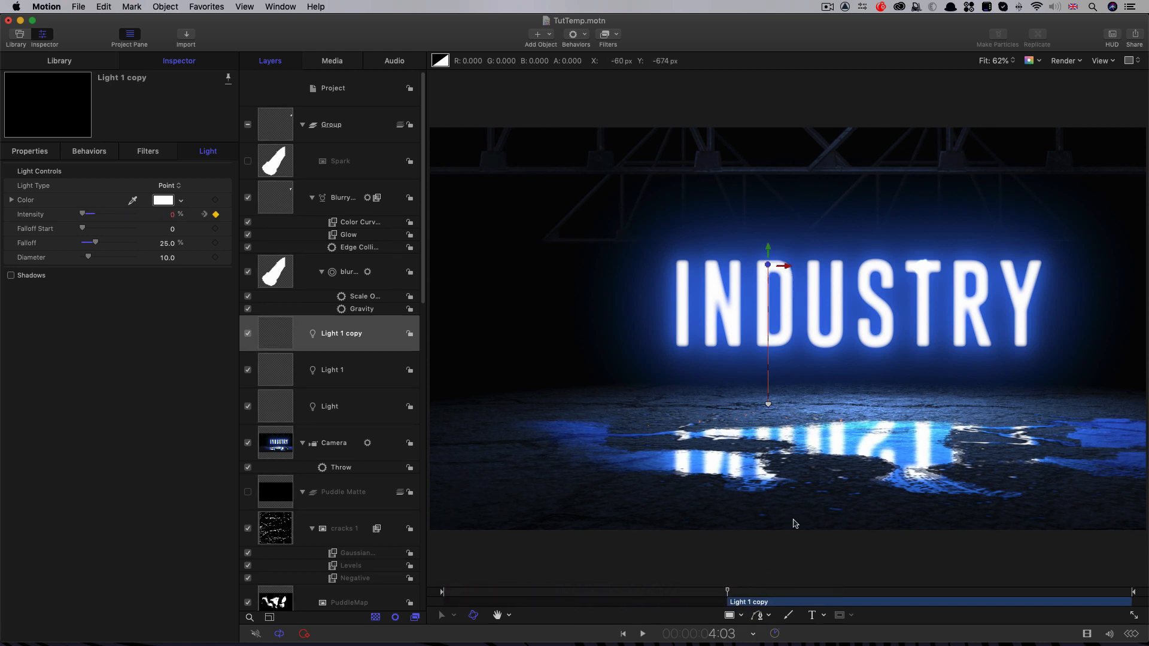
Step: Set the duplicated light's Position X to 164.85 px to match the second spark burst, and play back the result
left_click(31, 151)
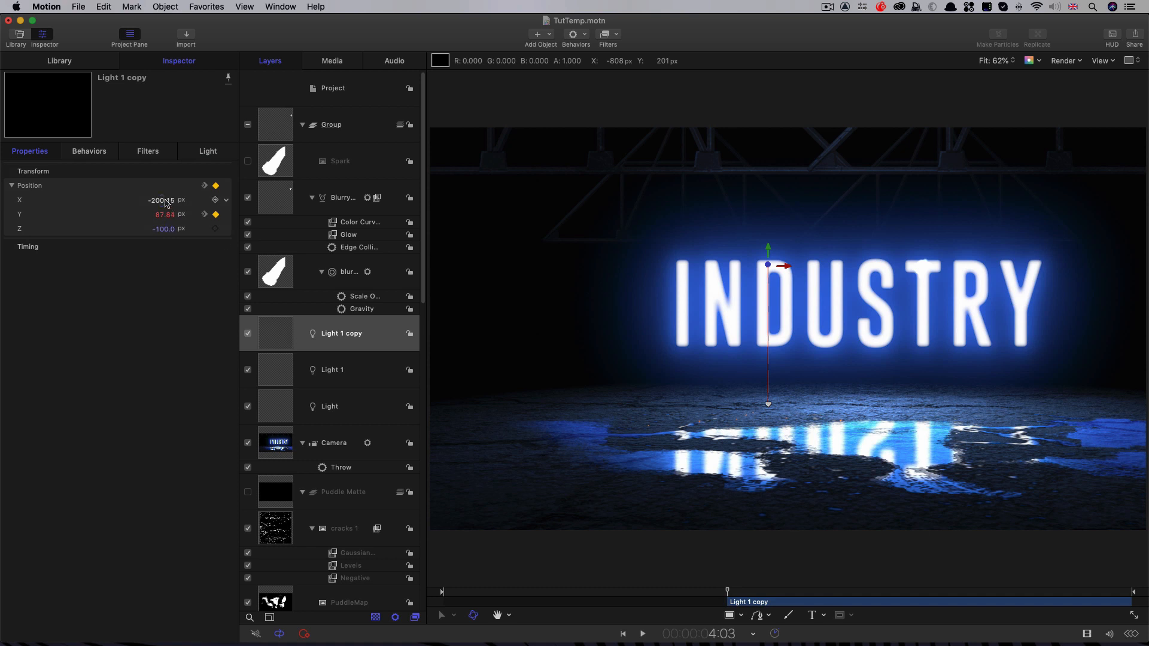
left_click_drag(165, 204, 203, 203)
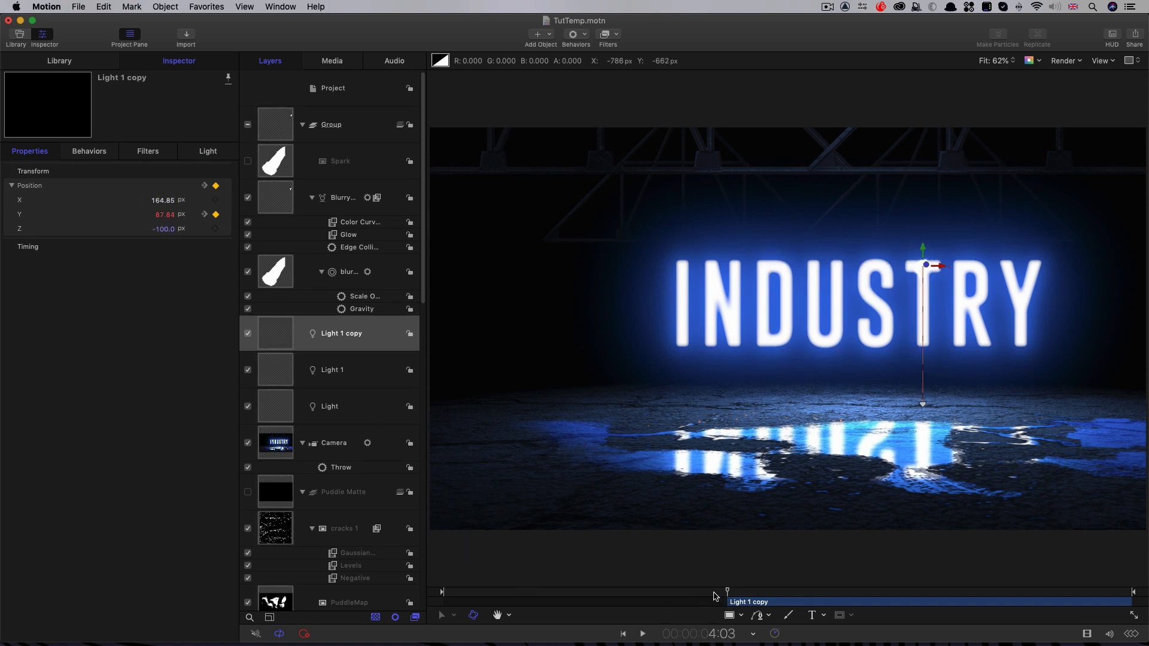
key("space")
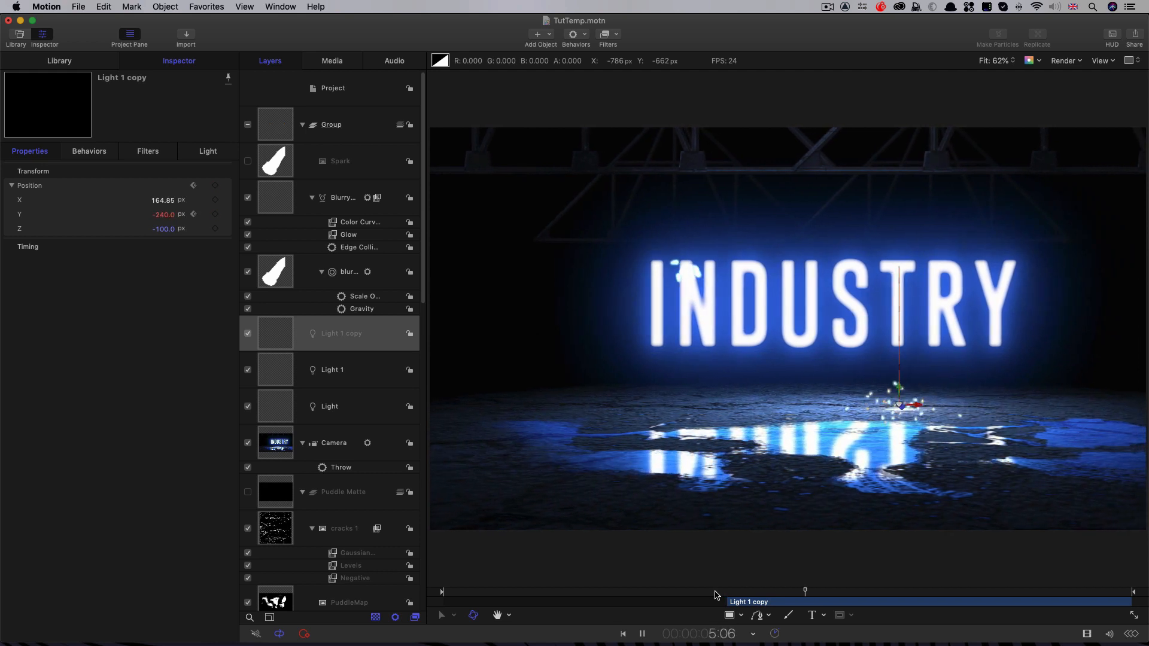
key("space")
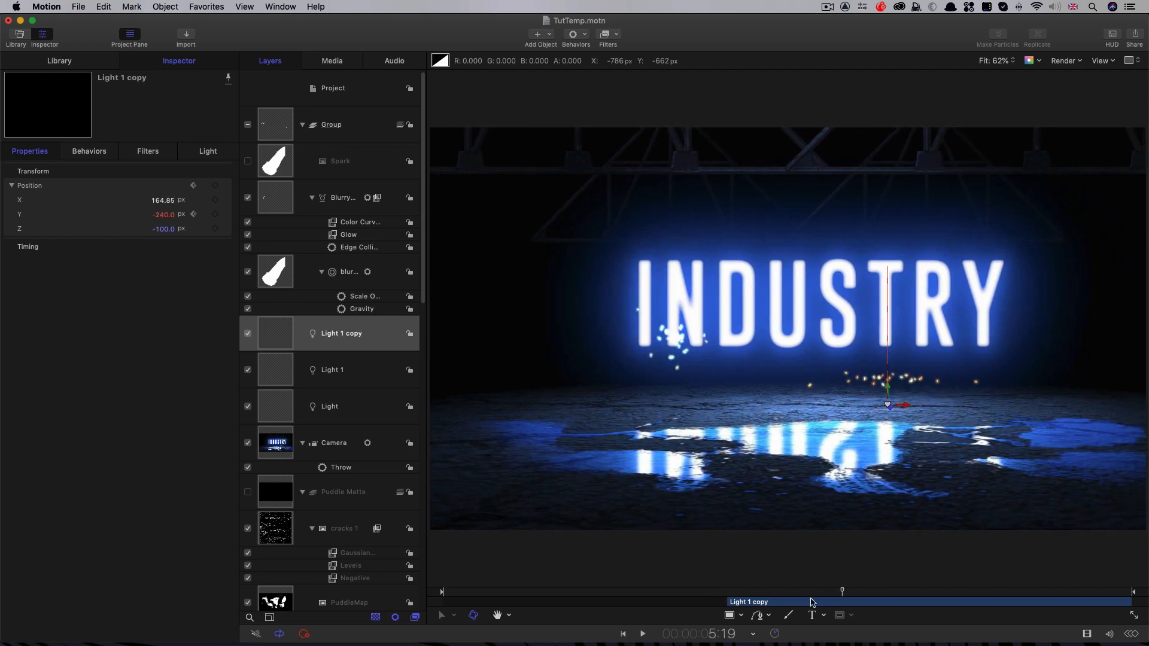
Step: Duplicate the second burst's light, move the new copy to start at 5:02, and play back the timing
right_click(275, 333)
left_click(324, 370)
left_click(811, 593)
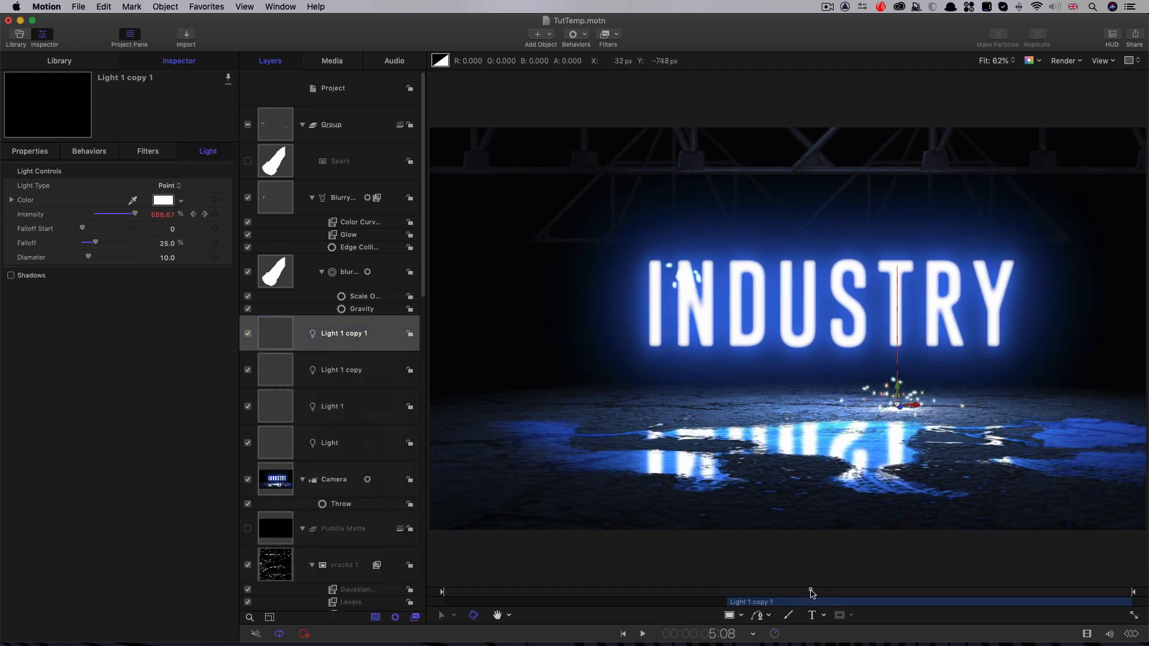
left_click_drag(811, 593, 796, 593)
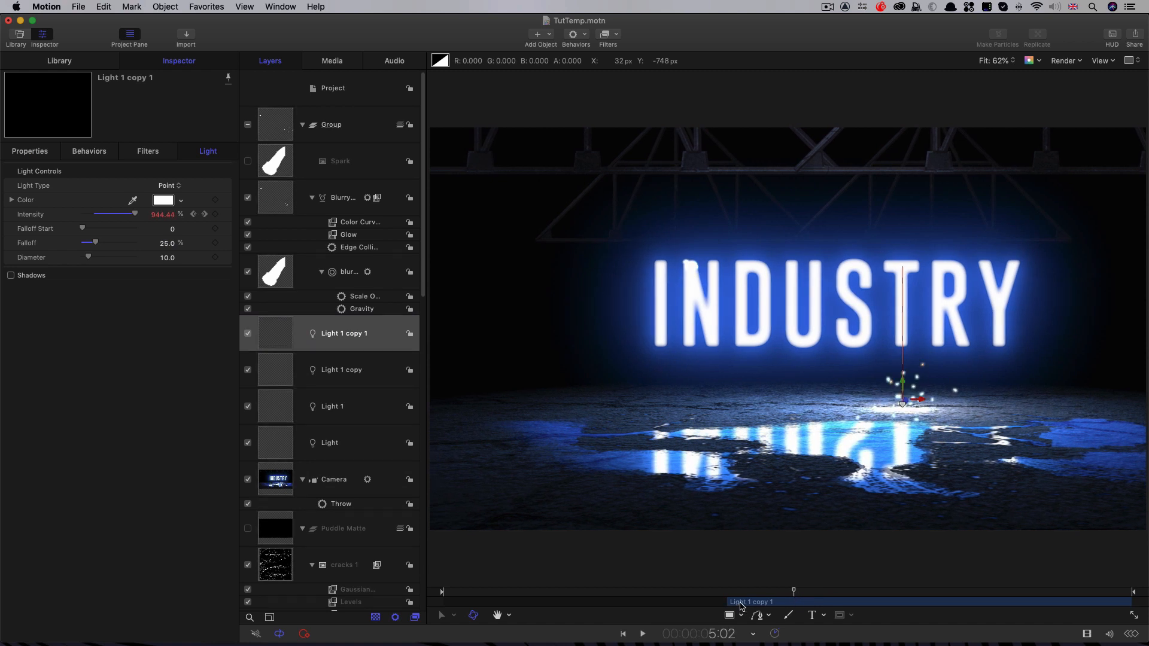
left_click_drag(741, 607, 806, 609)
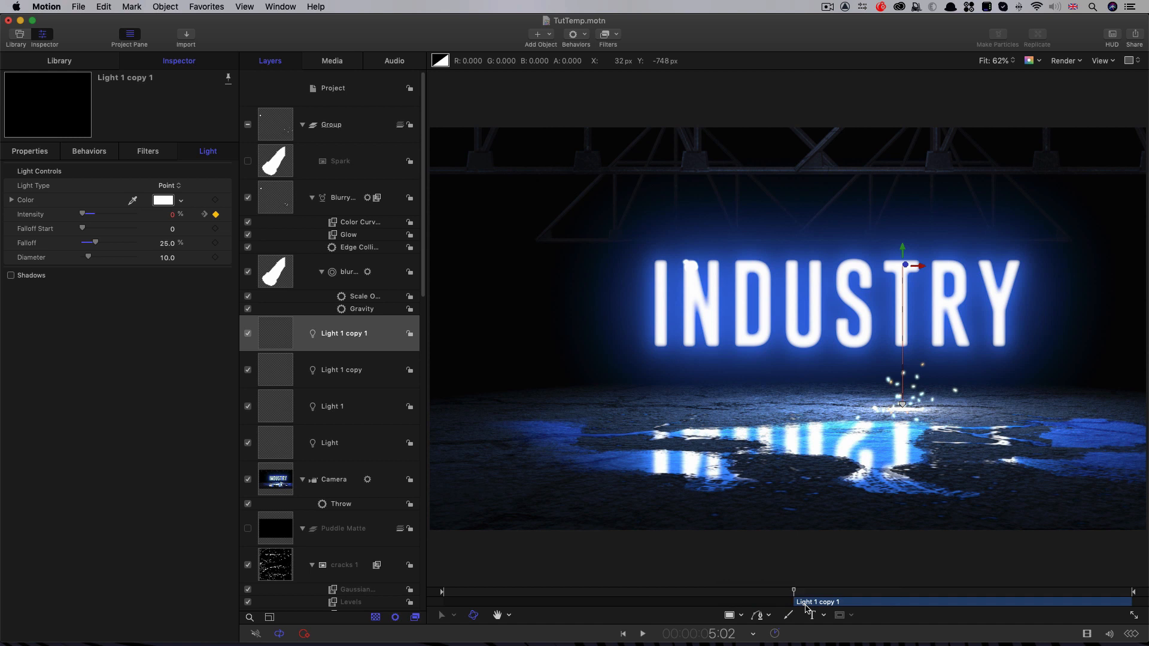
key("space")
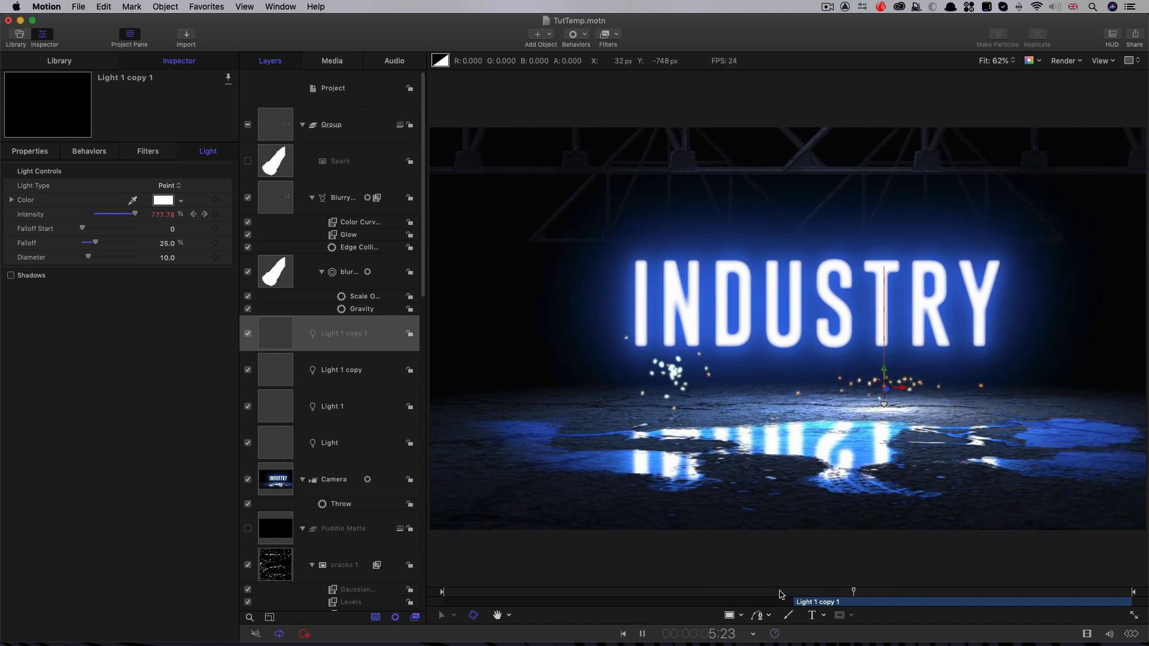
key("space")
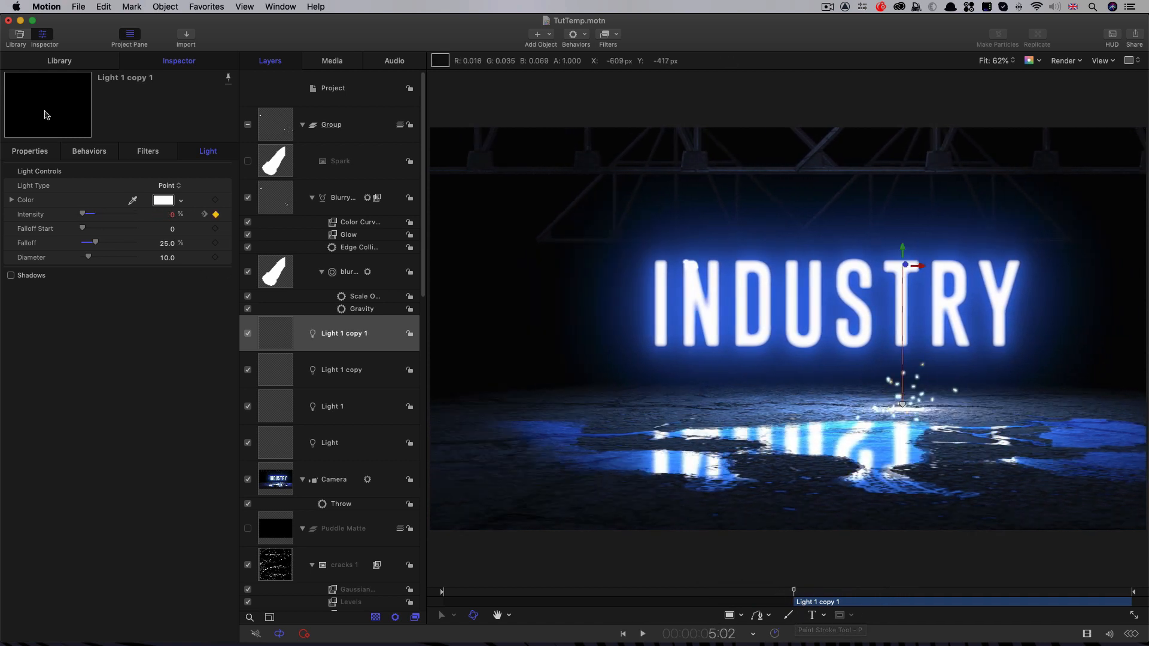
Step: Set the third burst light's Position X to -337.77 px and play back the animation
left_click(30, 151)
left_click_drag(161, 200, 162, 200)
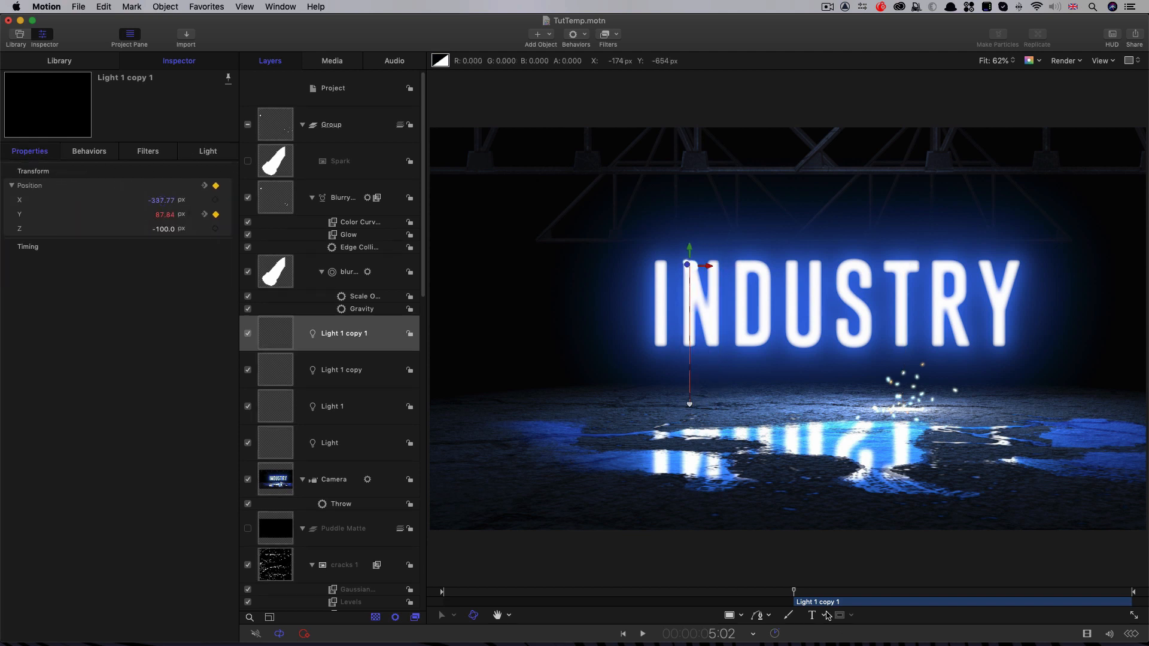
left_click(781, 593)
key("space")
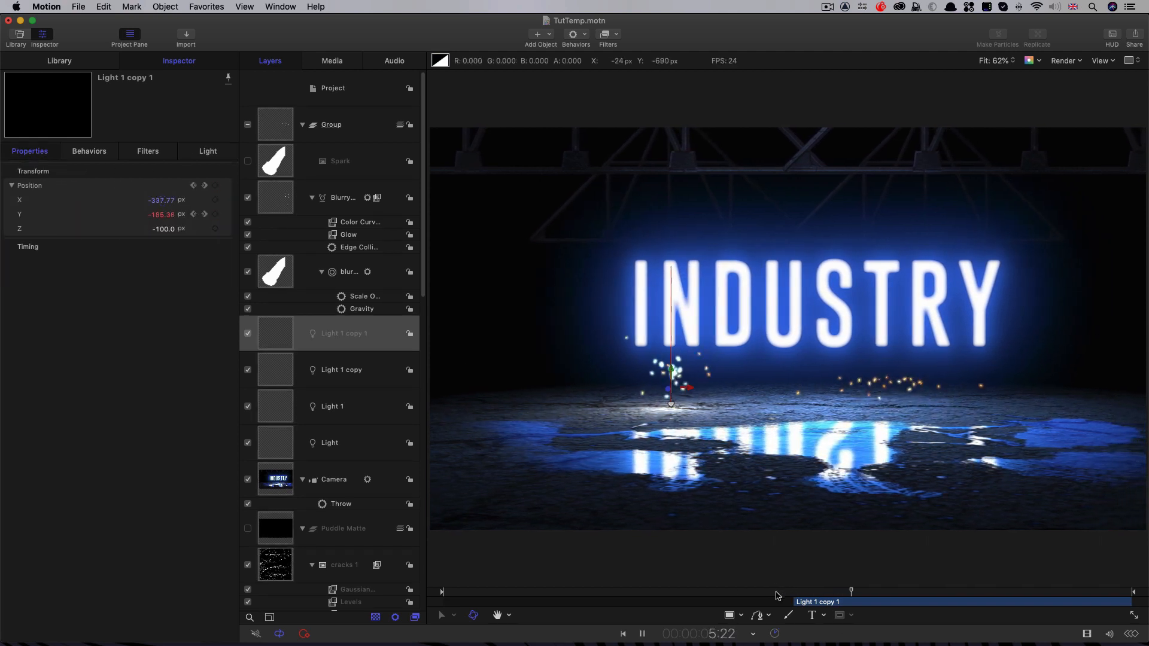
key("space")
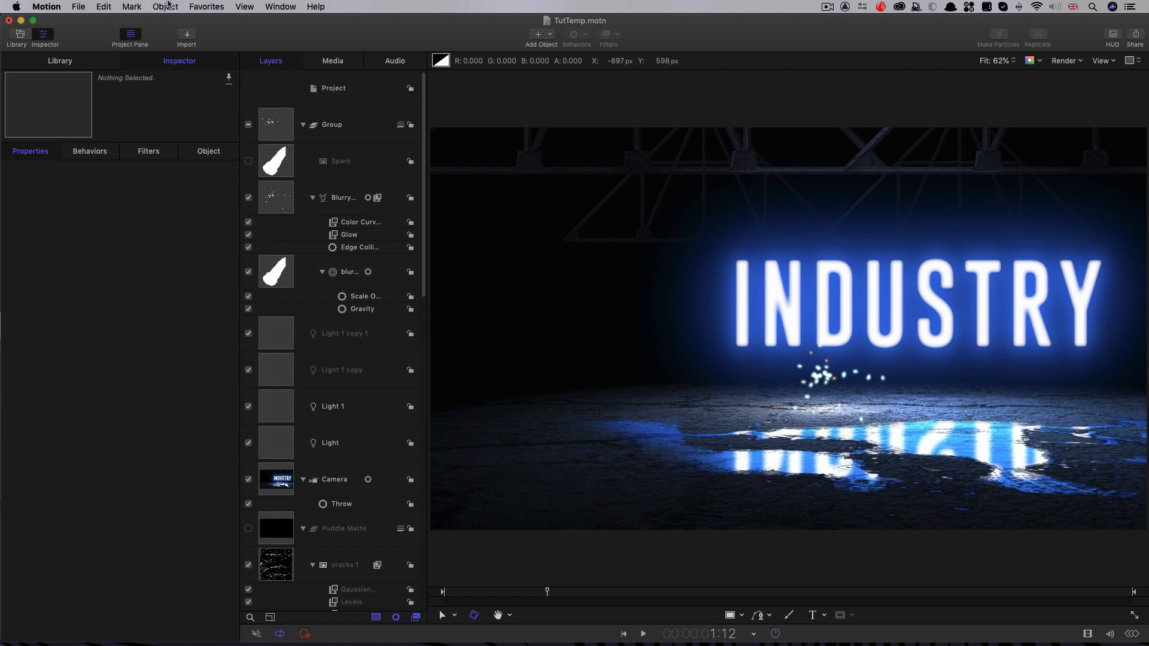
Step: Create a new group at the project level and add a Clouds generator to it
left_click(354, 91)
left_click(167, 5)
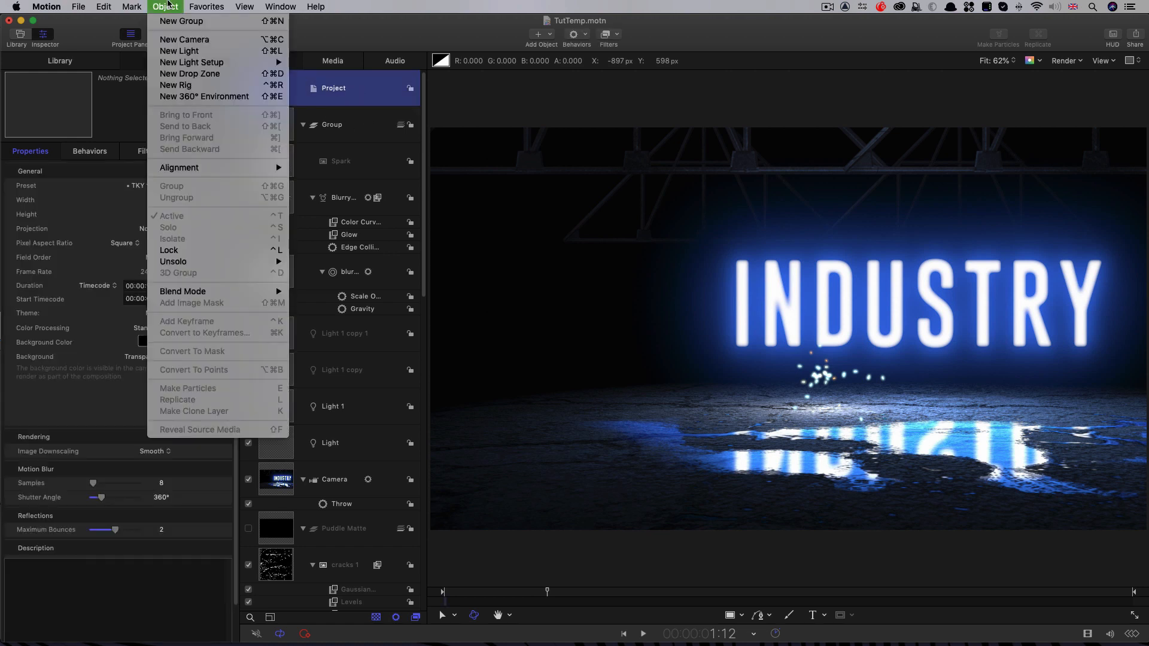
left_click(169, 25)
left_click(550, 34)
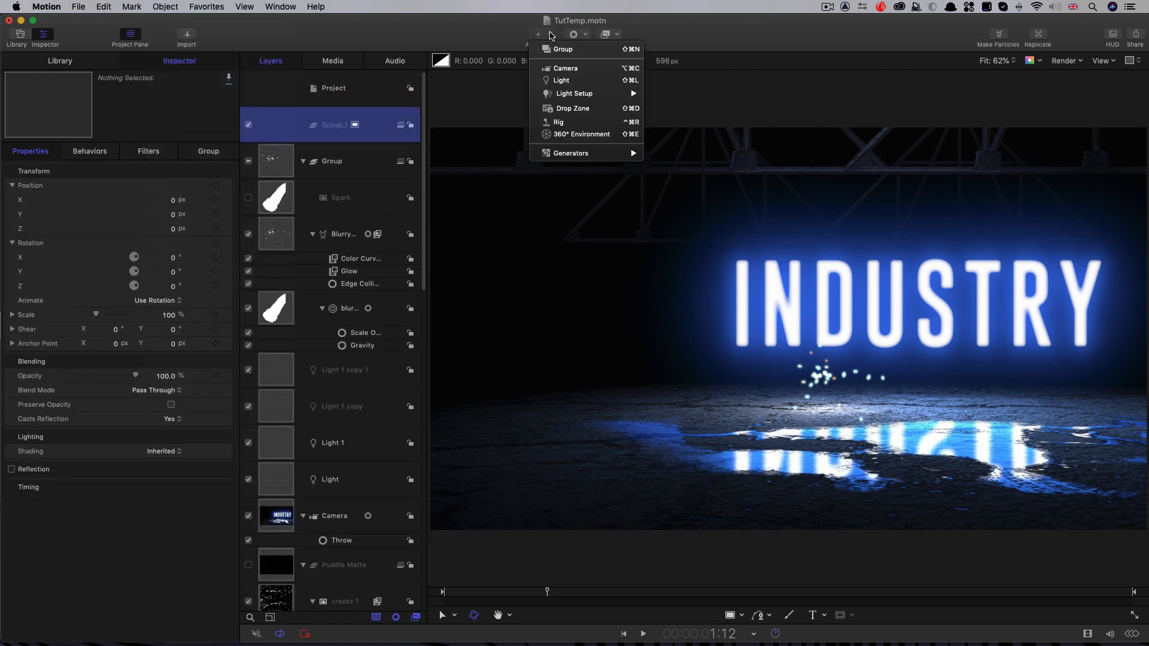
mouse_move(575, 153)
mouse_move(678, 163)
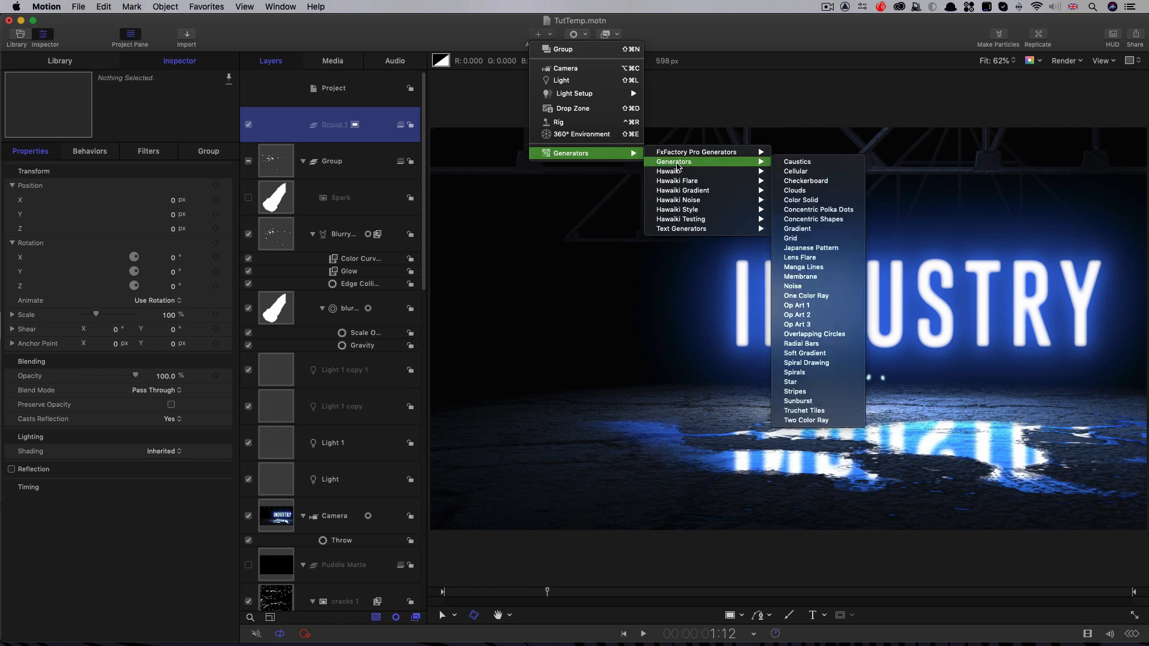
left_click(795, 191)
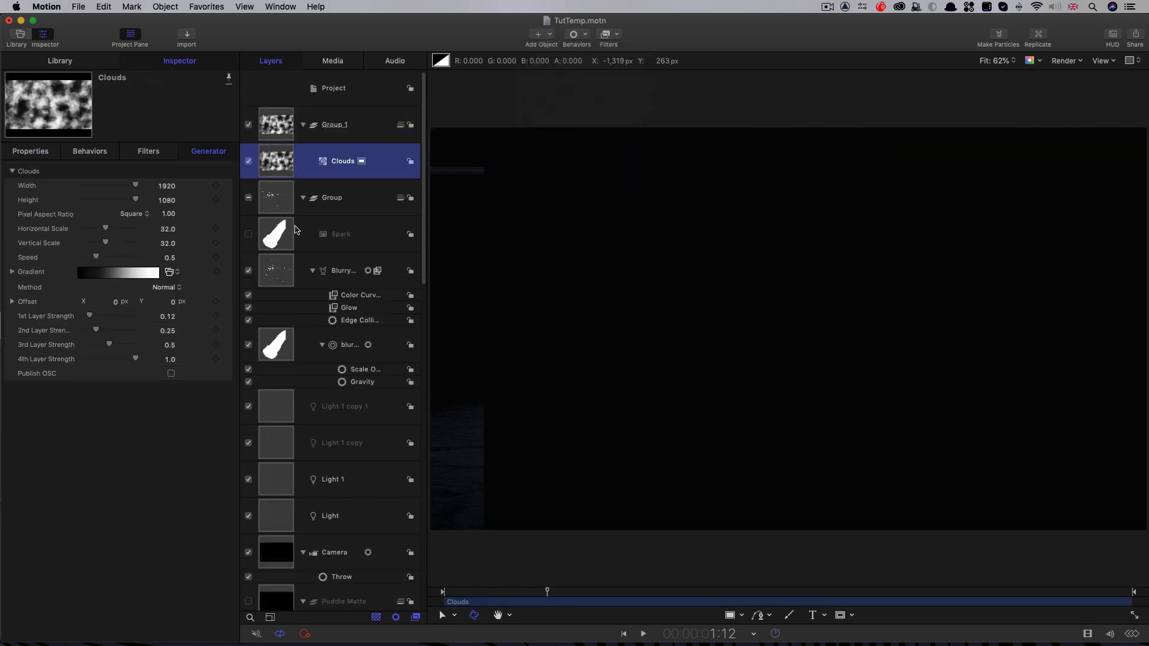
Step: Set the Clouds generator's Width to 3000, Height to 4000 and Vertical Scale to 24
left_click(161, 186)
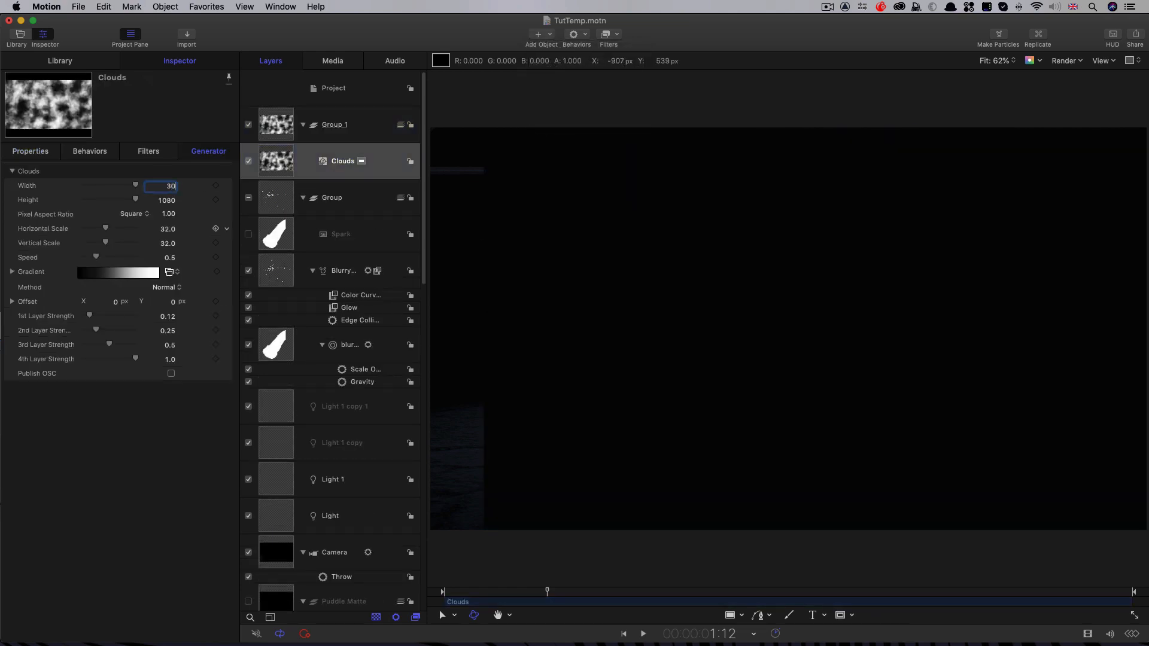
key("Tab")
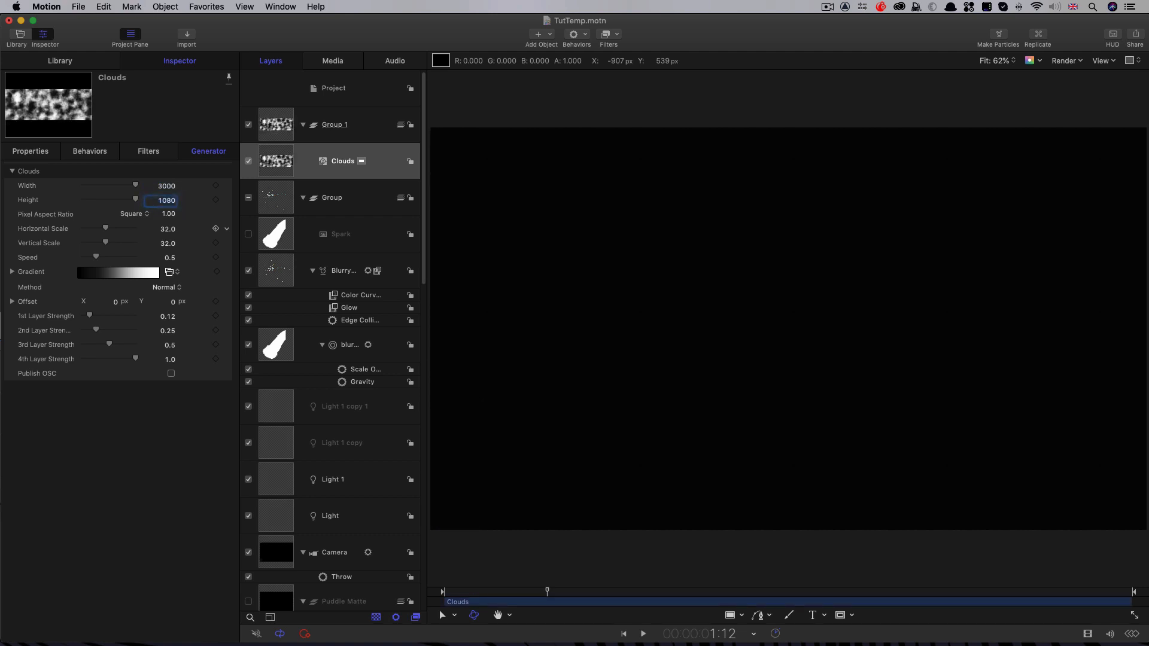
key("Tab")
key("Tab")
key("Tab")
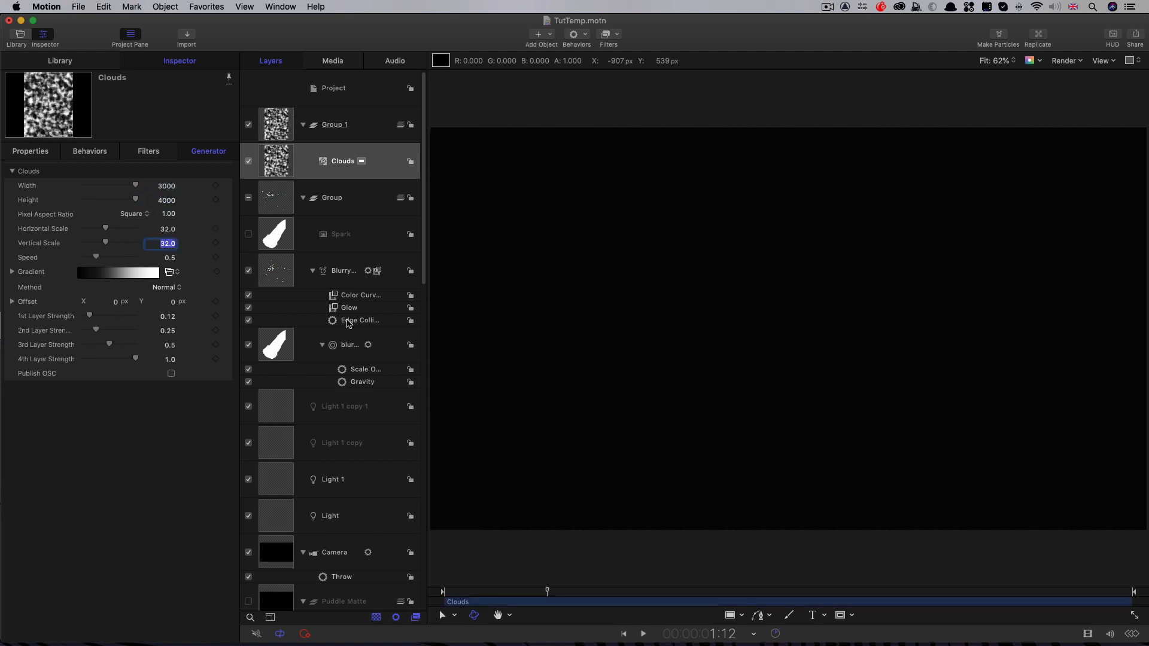
type("24")
key("Return")
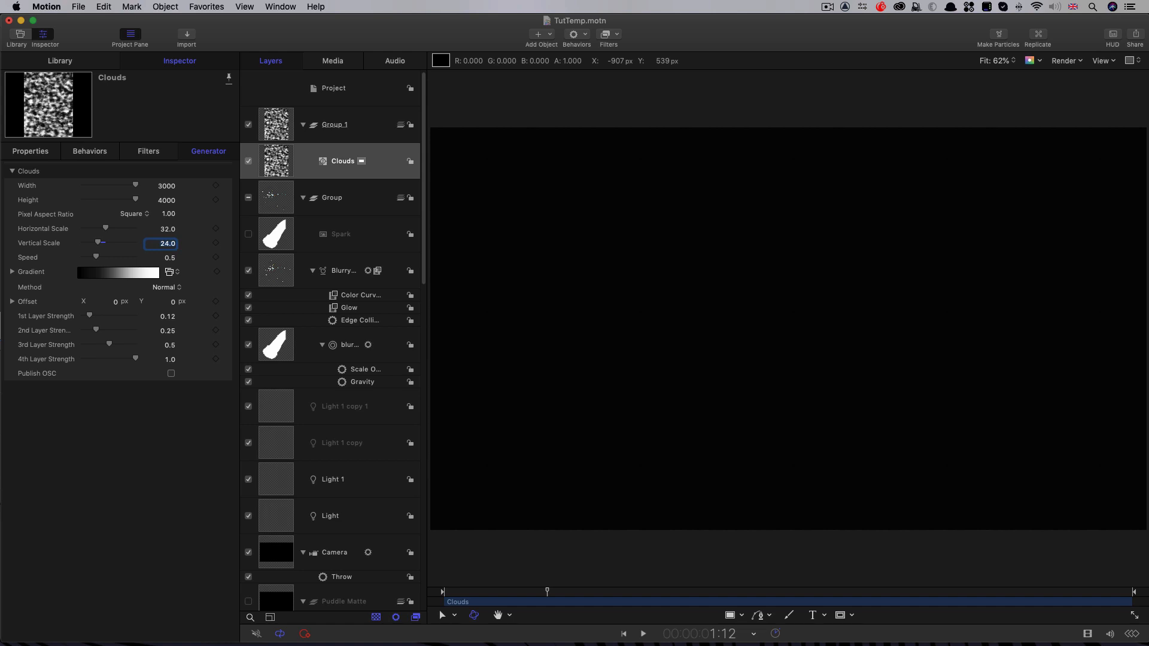
Step: Tint the Clouds gradient's white end pale blue with Red 0.63 and Green 0.84
left_click(11, 273)
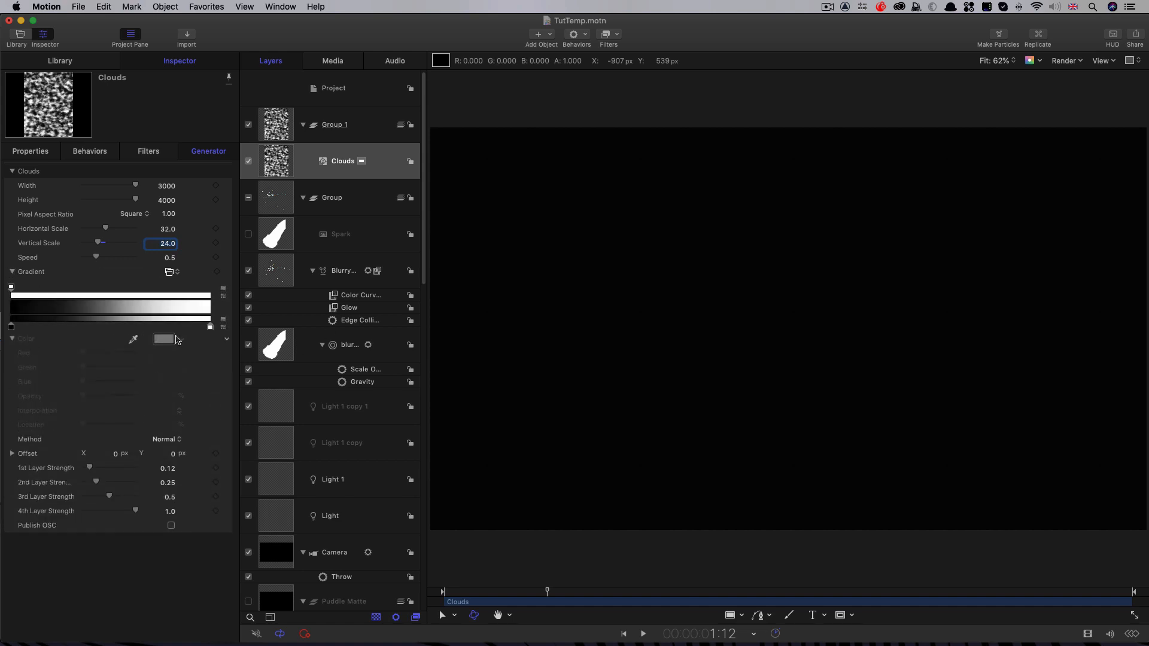
left_click(210, 327)
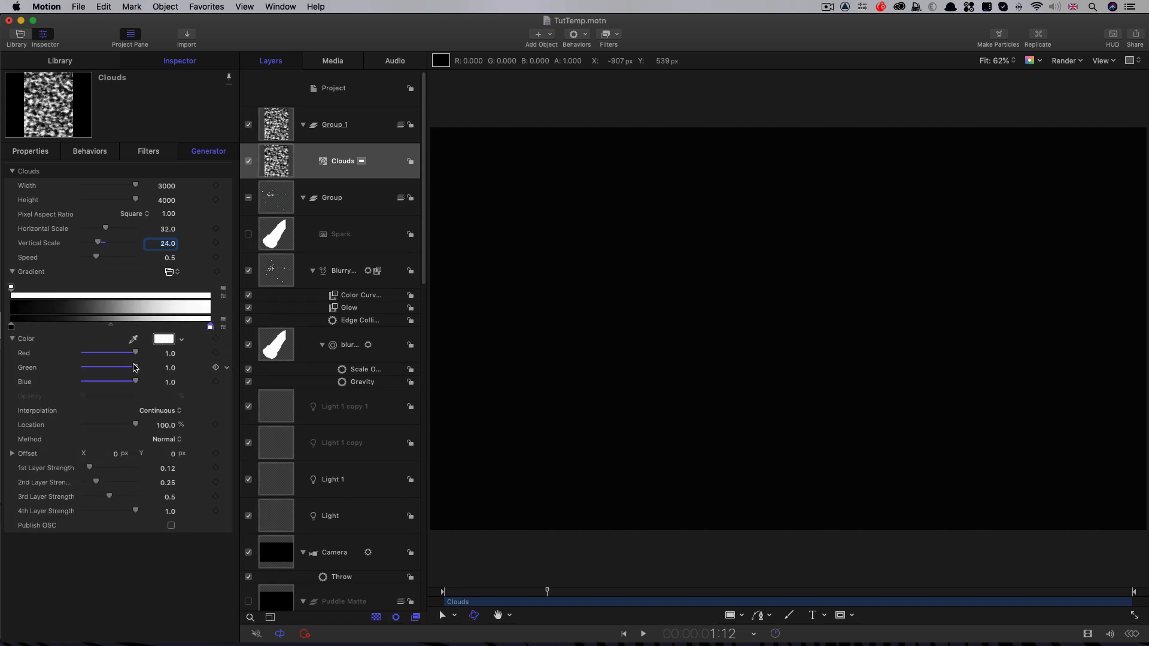
mouse_move(135, 367)
left_mouse_down()
mouse_move(116, 354)
mouse_move(128, 370)
left_mouse_up()
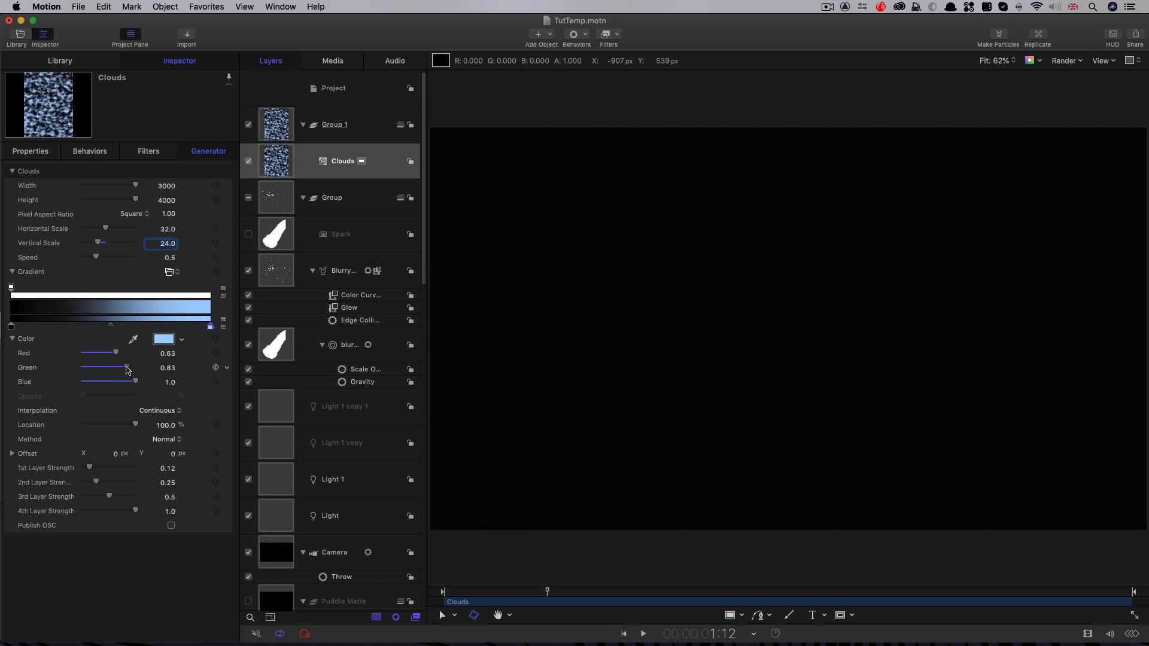
Step: Rotate the Clouds layer -20° around the X axis
left_click(32, 154)
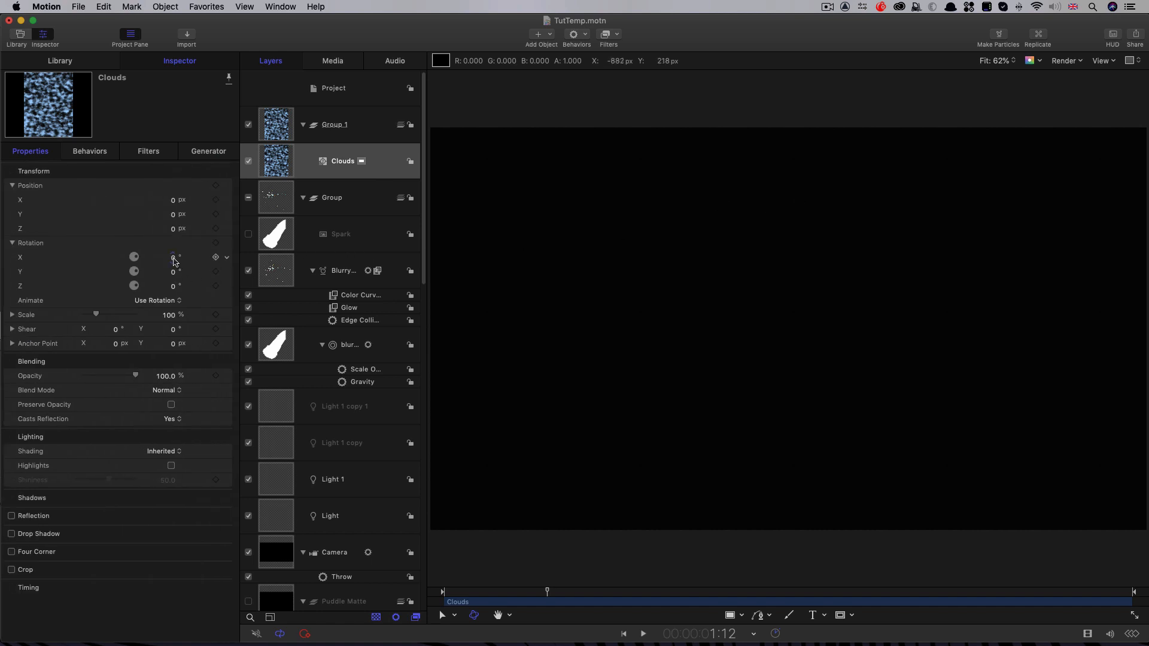
left_click(174, 258)
type("-20")
key("Return")
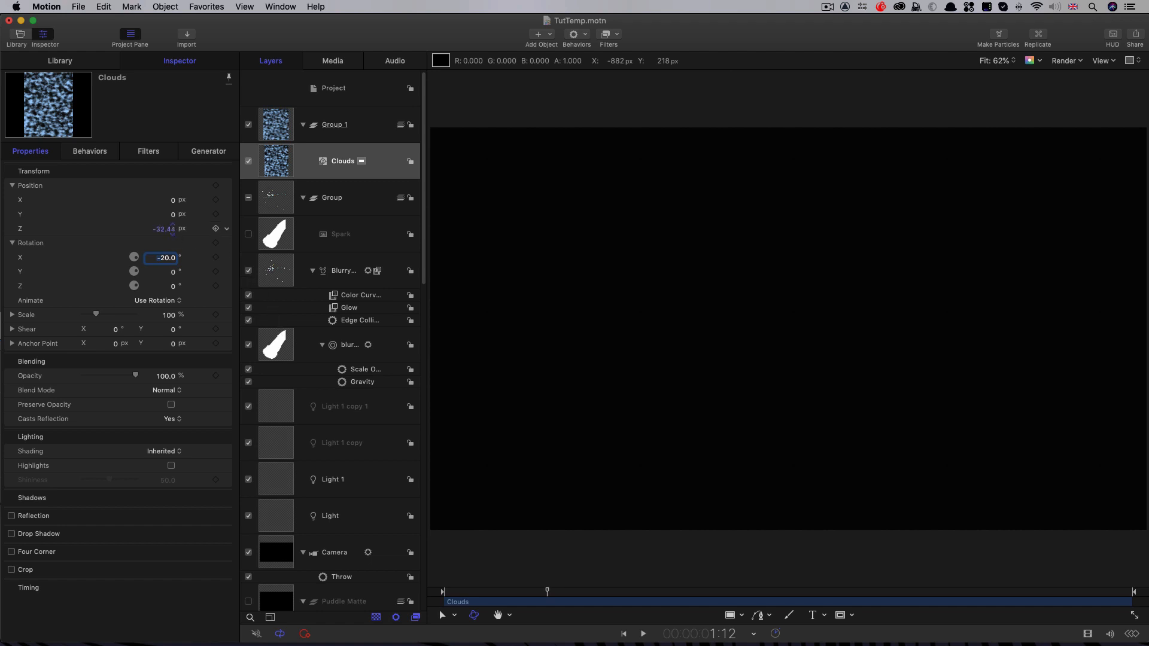
Step: Set the Clouds layer's blend mode to Screen and its Z position to -250 px
left_click_drag(173, 229, 168, 230)
left_click(166, 390)
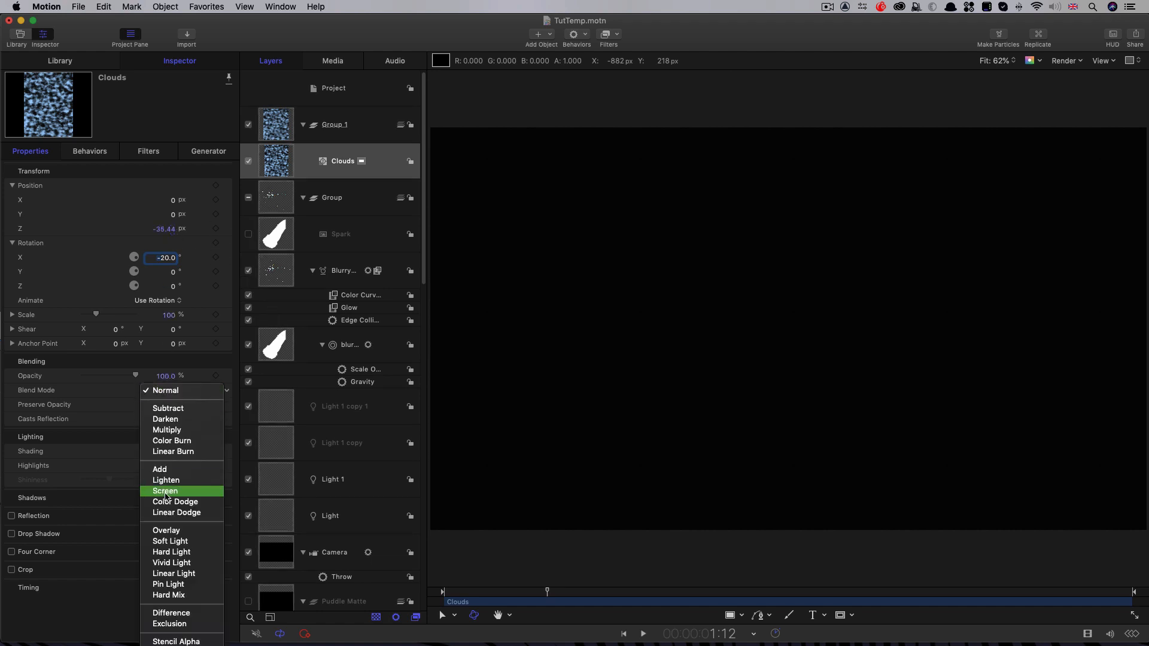
left_click(166, 492)
left_click(162, 229)
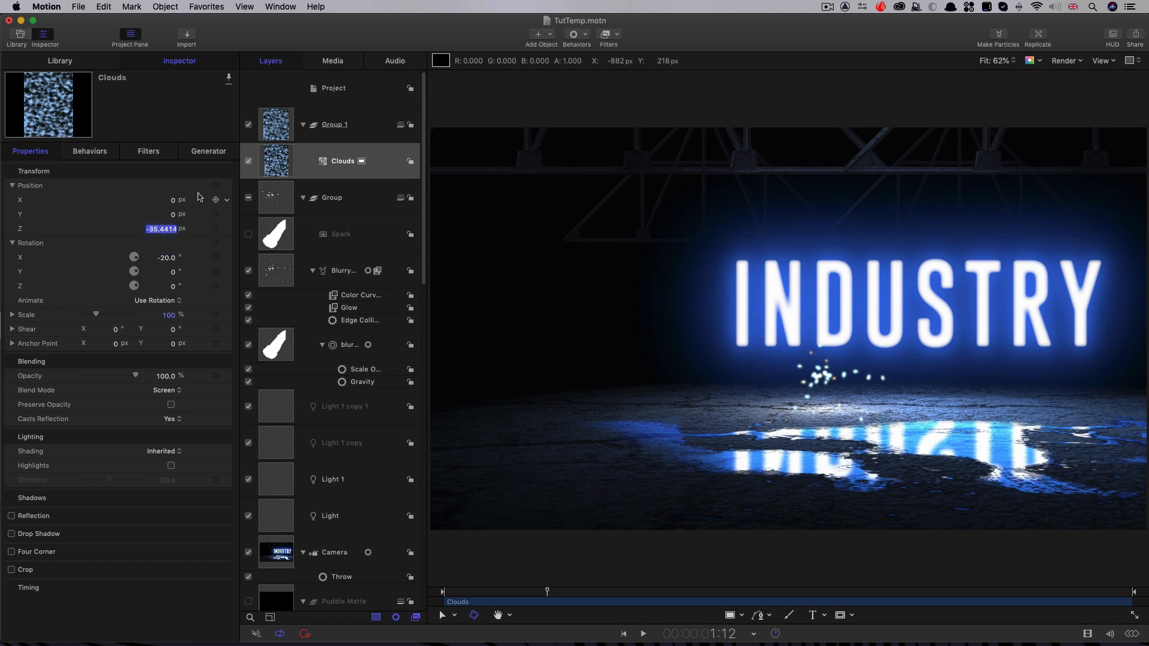
type("-250")
key("Return")
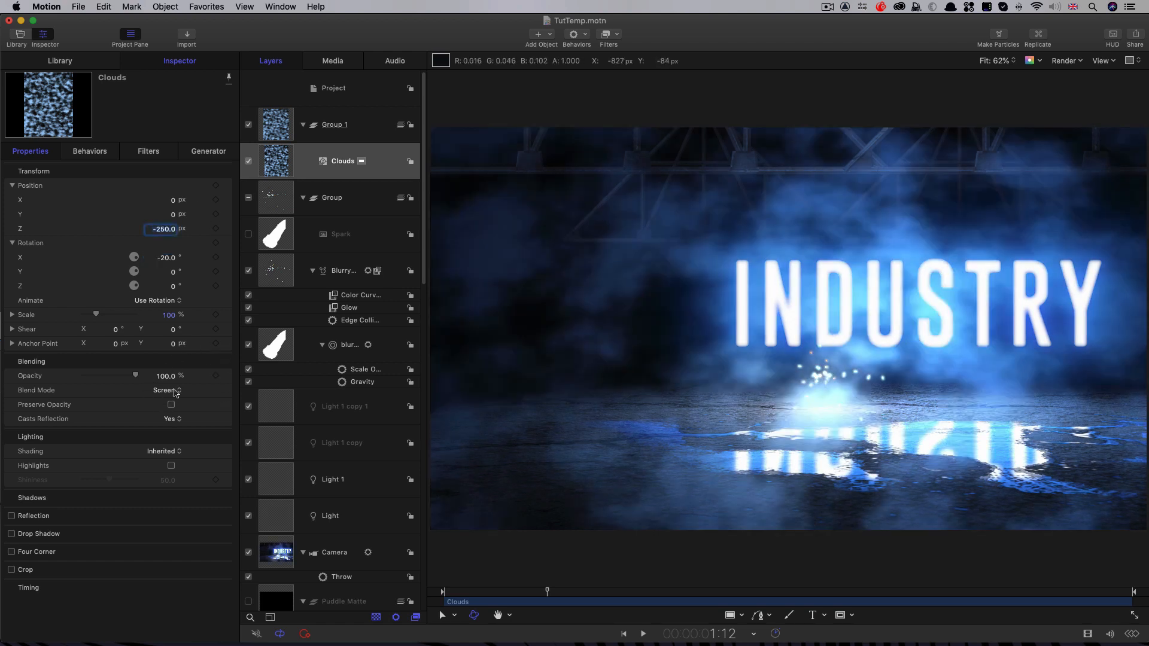
Step: Reduce the Clouds layer's opacity to 20% and play back the animation to check the atmosphere
left_click(166, 376)
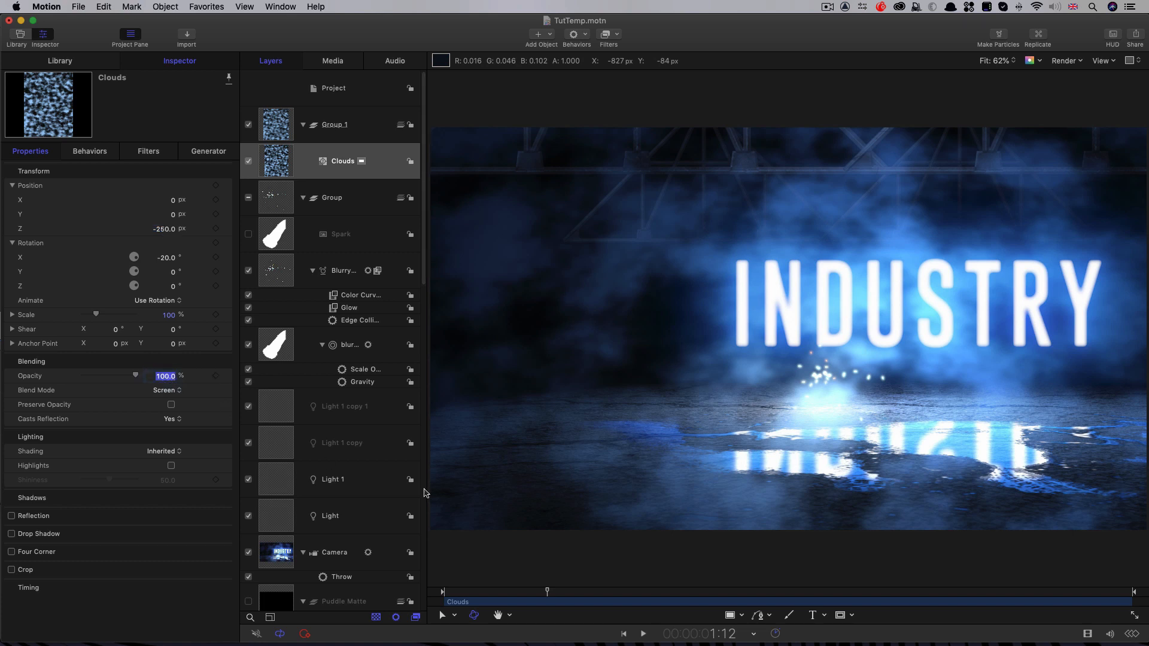
type("20")
key("Return")
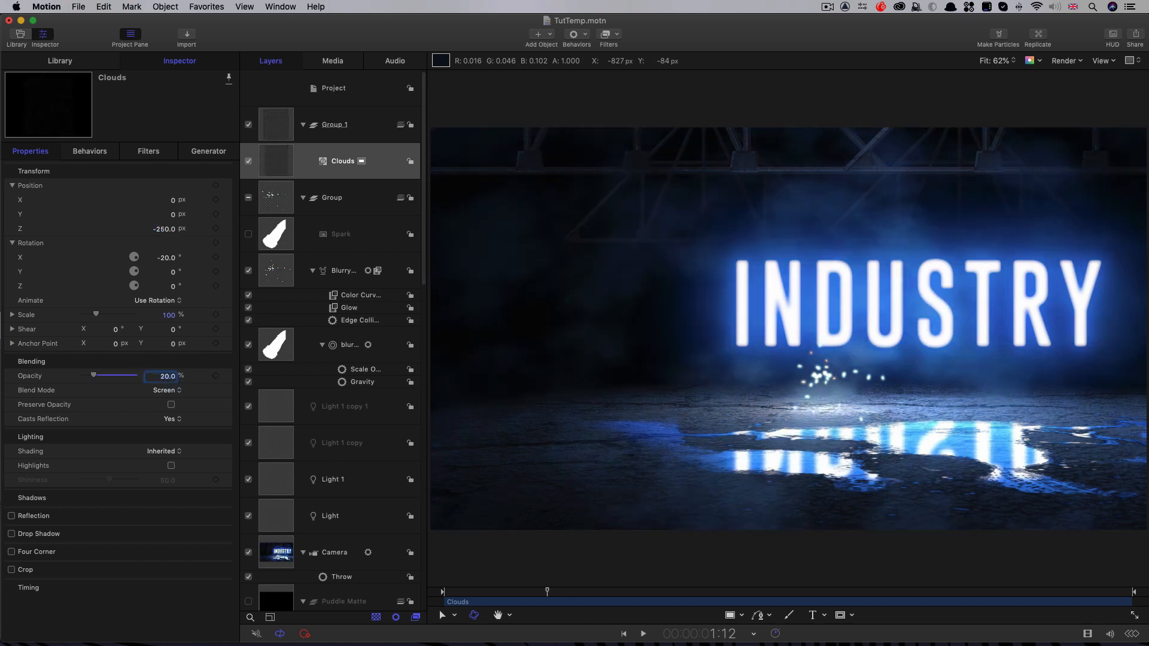
key("space")
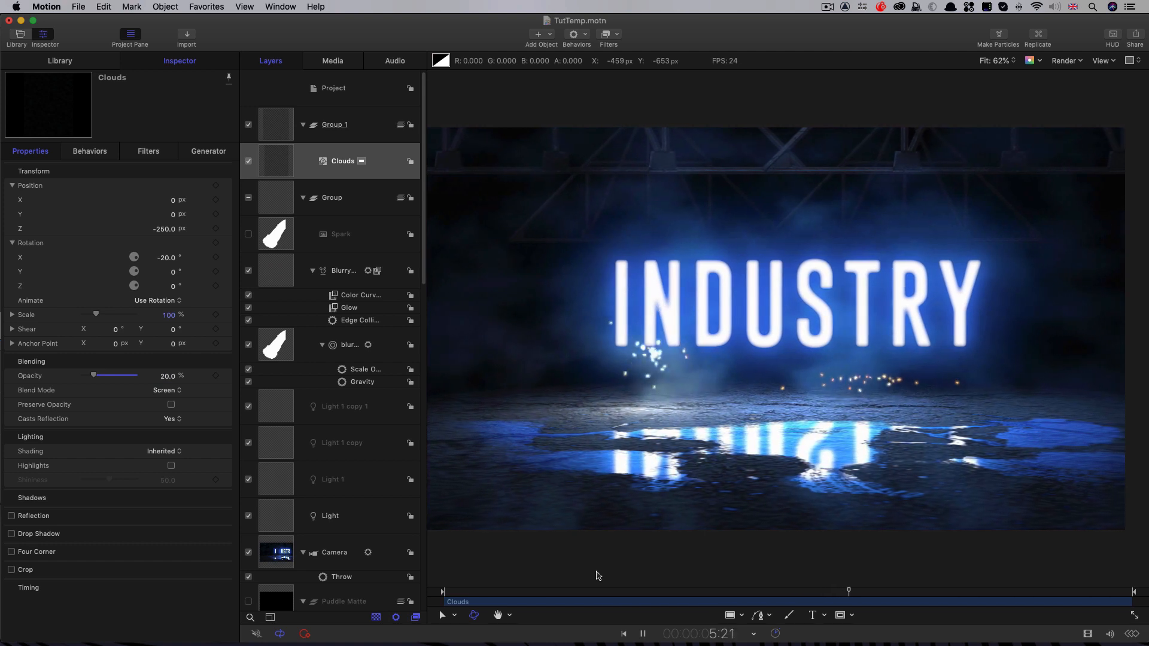
key("space")
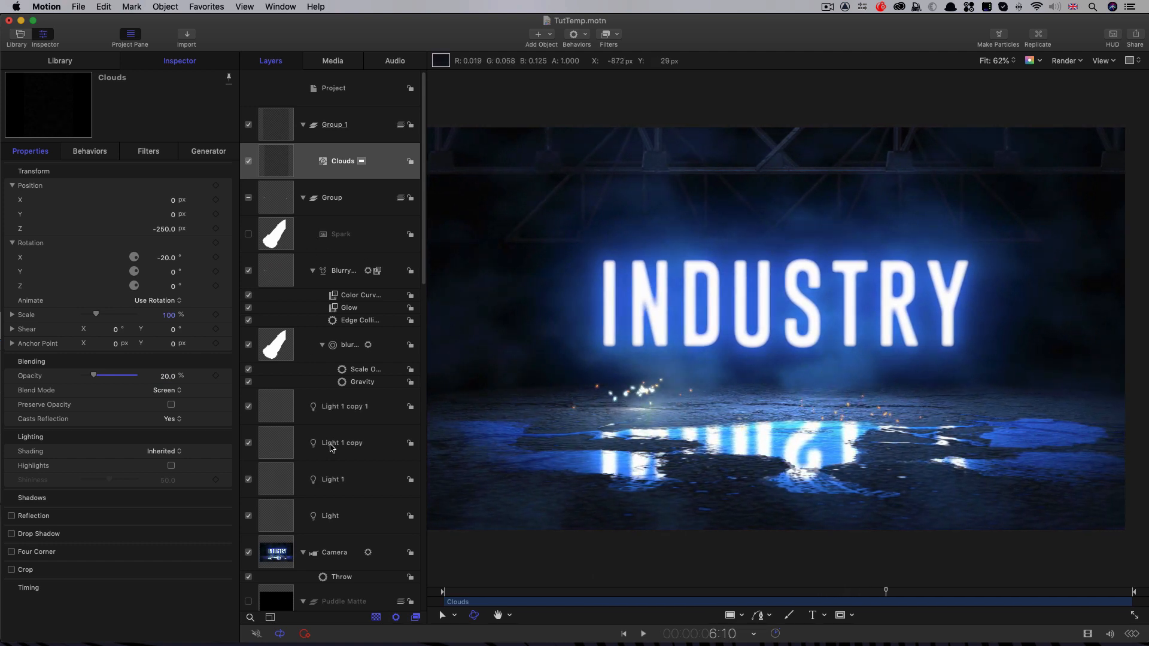
Step: Set the Z position of Light 1 and its two copies to 100 px together, and preview the result from near the start
scroll(330, 448, "down", 5)
left_click(276, 258)
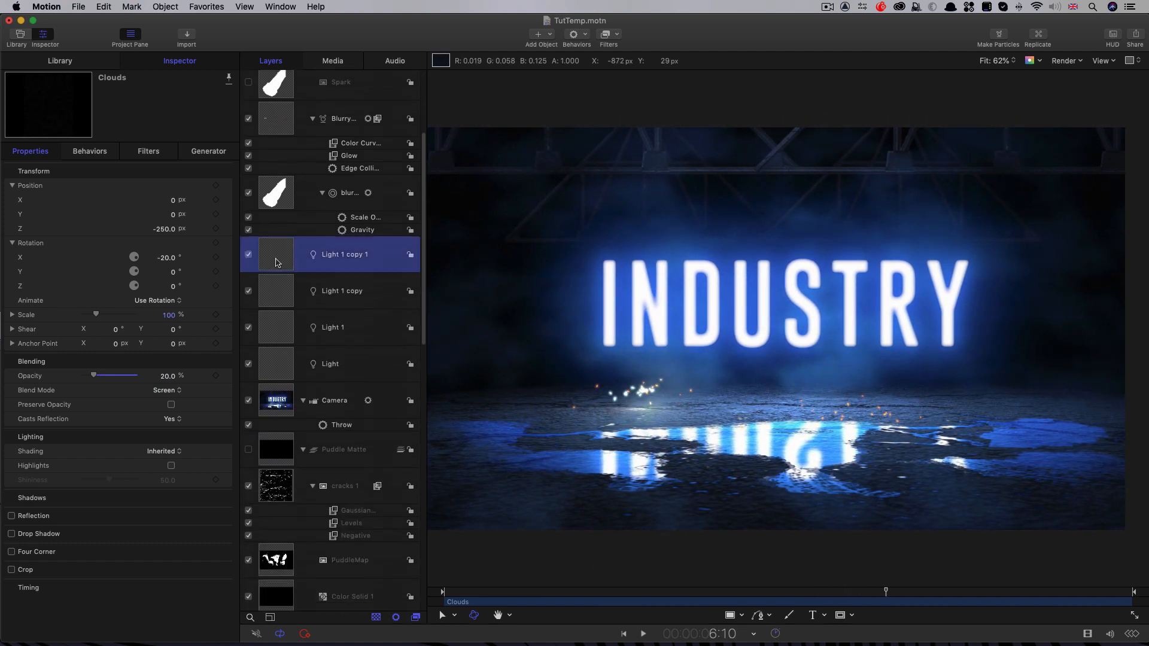
left_click(272, 341, "shift")
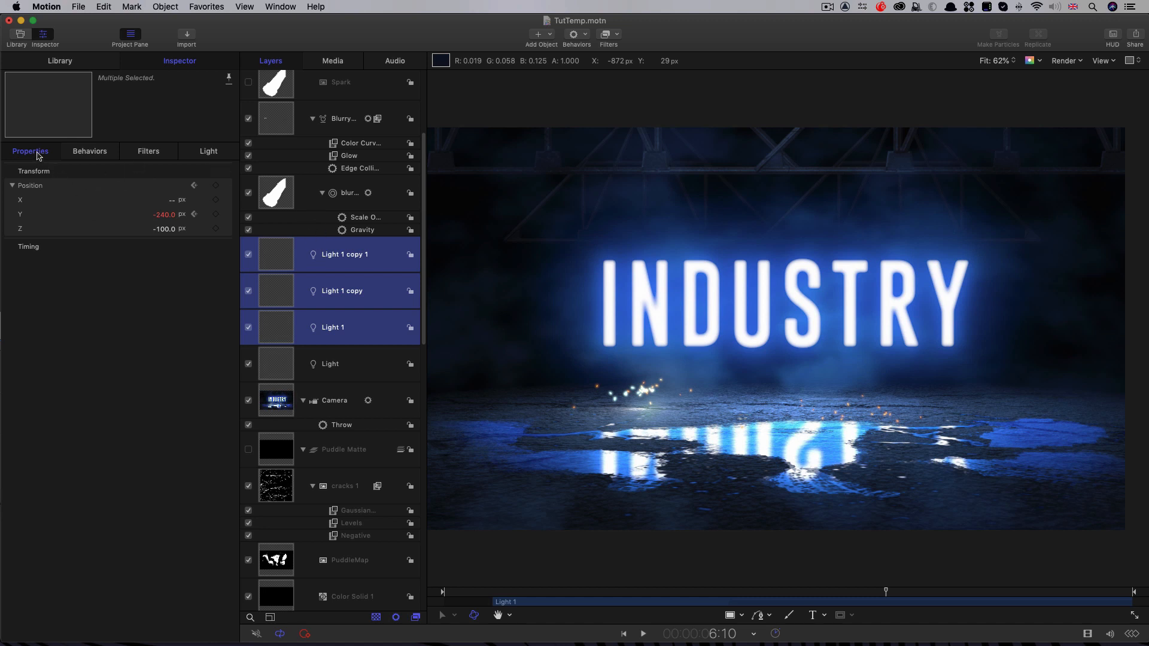
left_click(166, 229)
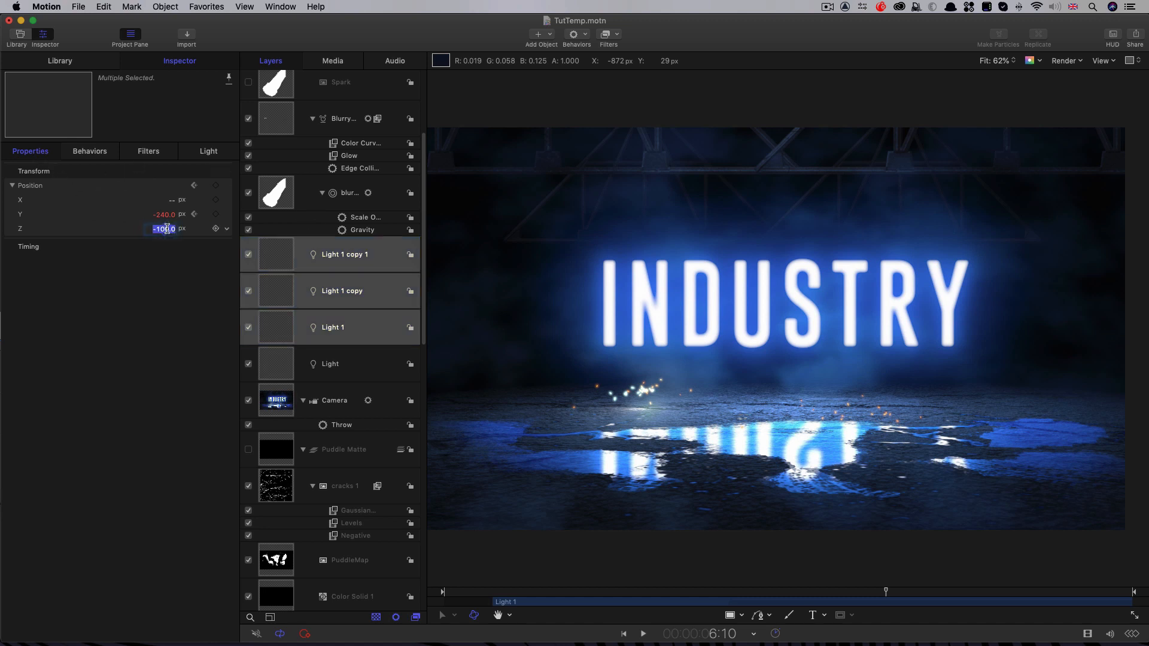
type("100")
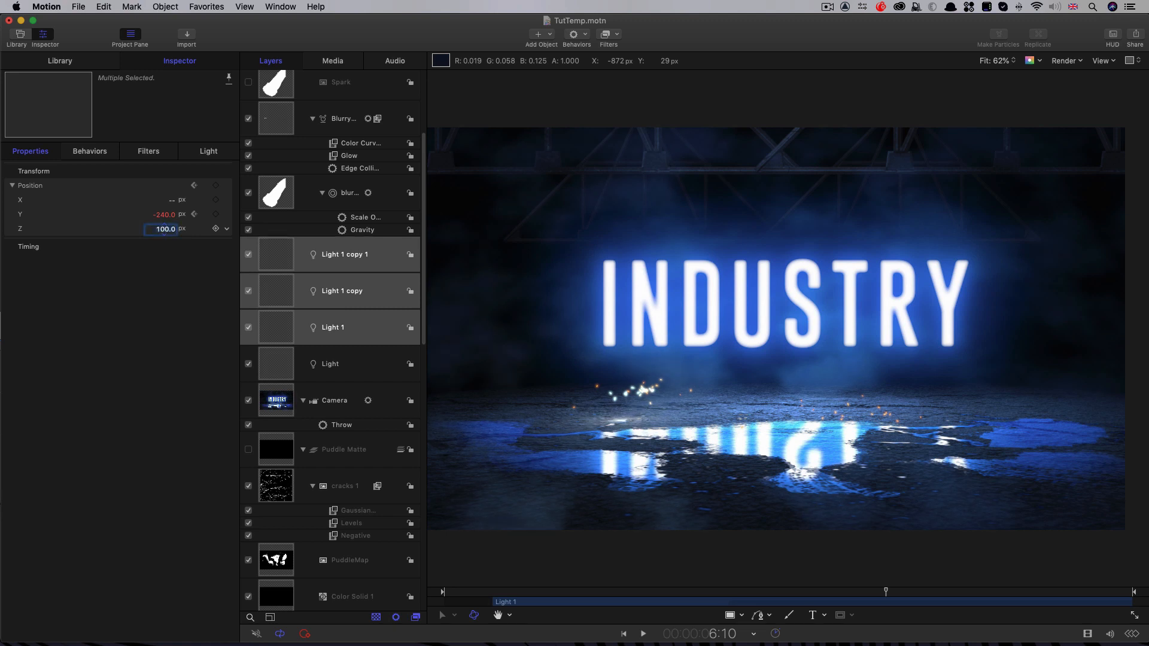
left_click(488, 593)
key("space")
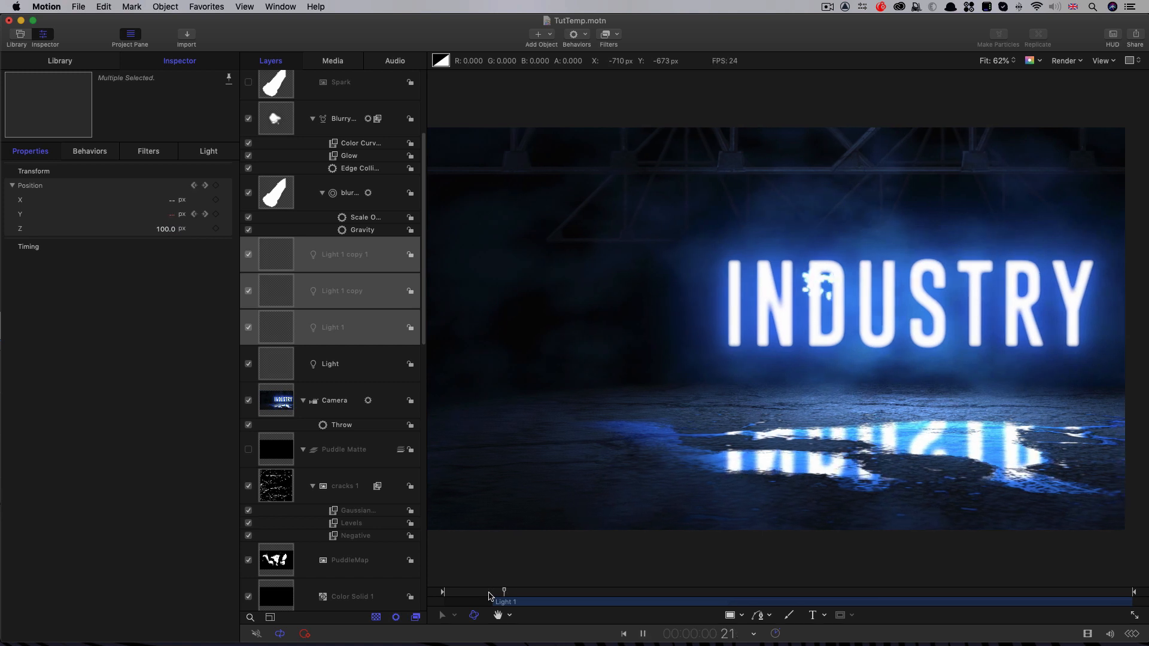
Step: Add a Vignette filter to the Clouds layer with Size 1.5, Blur Amount 0 and Darken 1.0
scroll(324, 289, "up", 5)
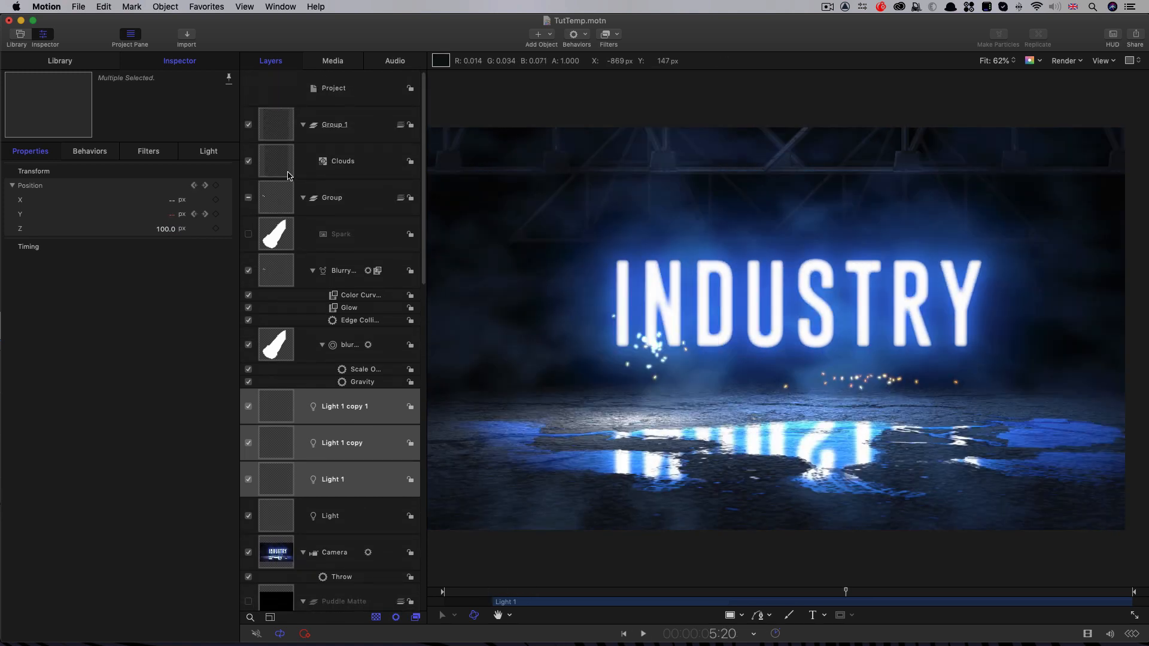
left_click(280, 163)
left_click(616, 35)
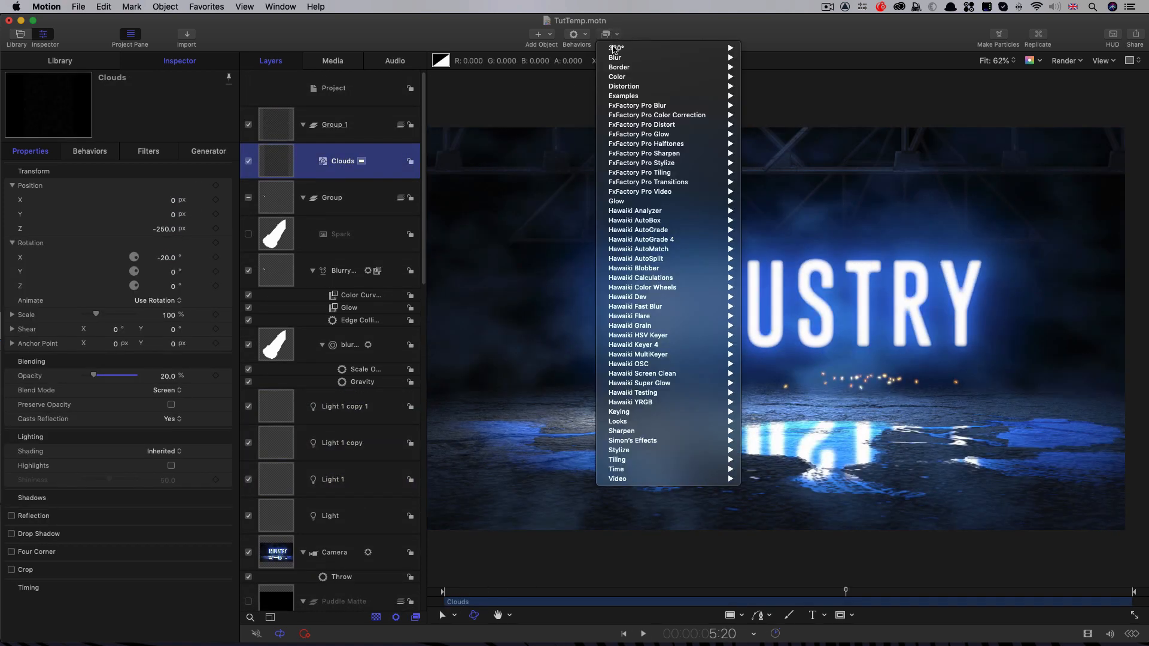
mouse_move(625, 449)
left_click(767, 645)
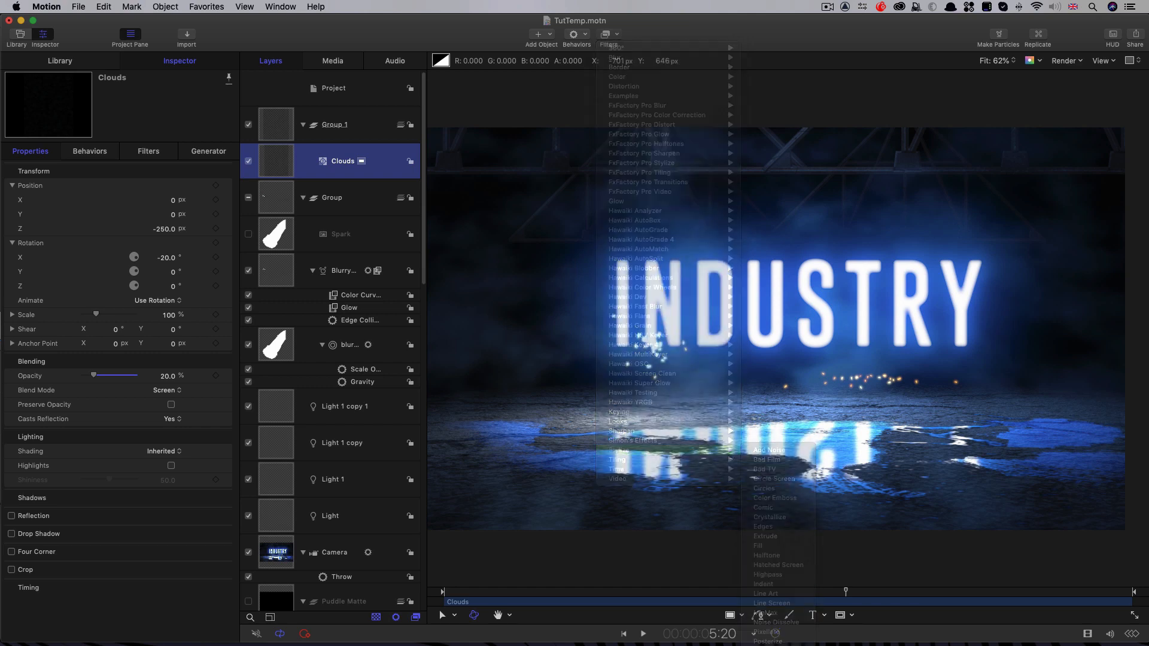
left_click_drag(110, 185, 136, 186)
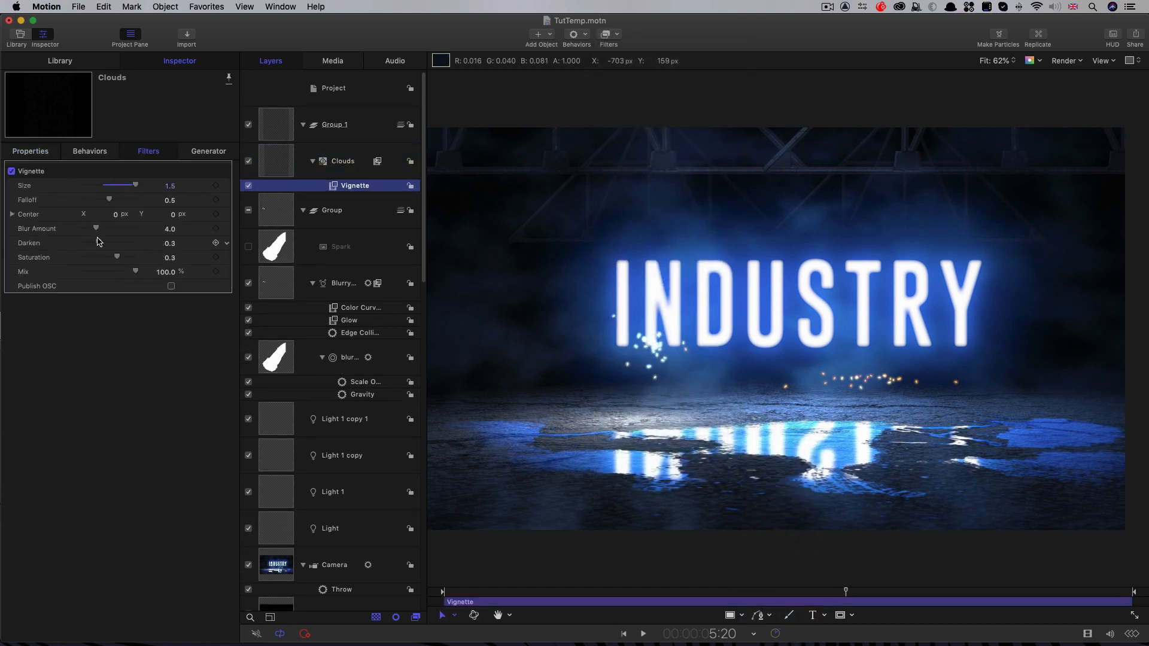
left_click_drag(98, 241, 136, 242)
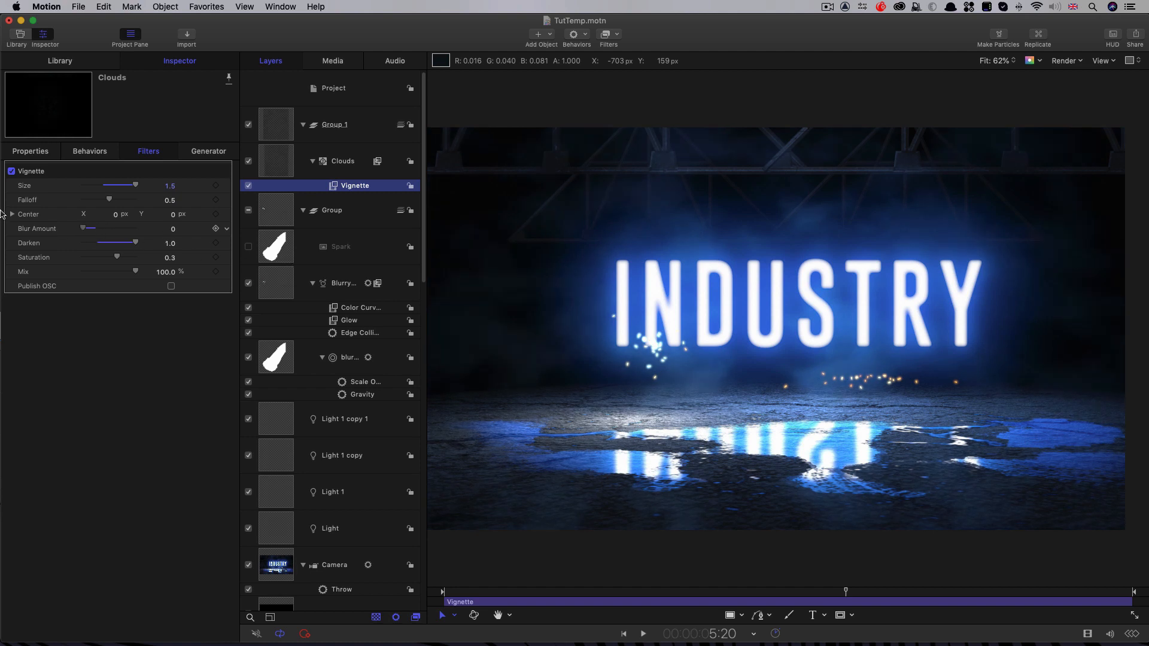
Step: Lower the Clouds layer's opacity to 10%
left_click(30, 151)
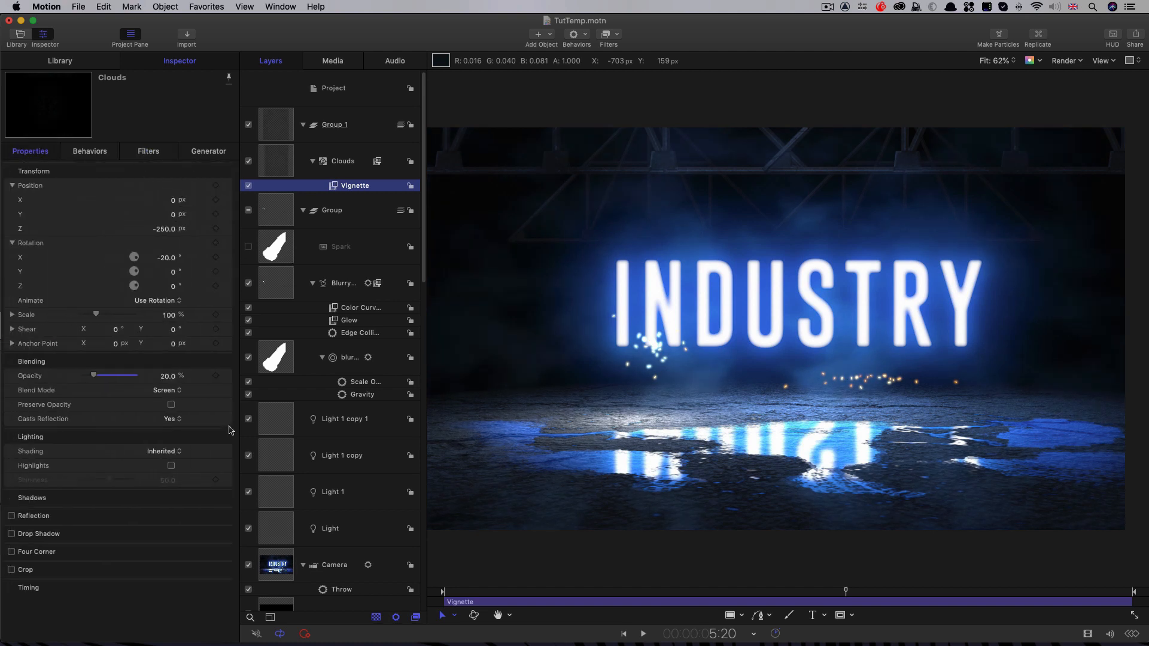
double_click(169, 377)
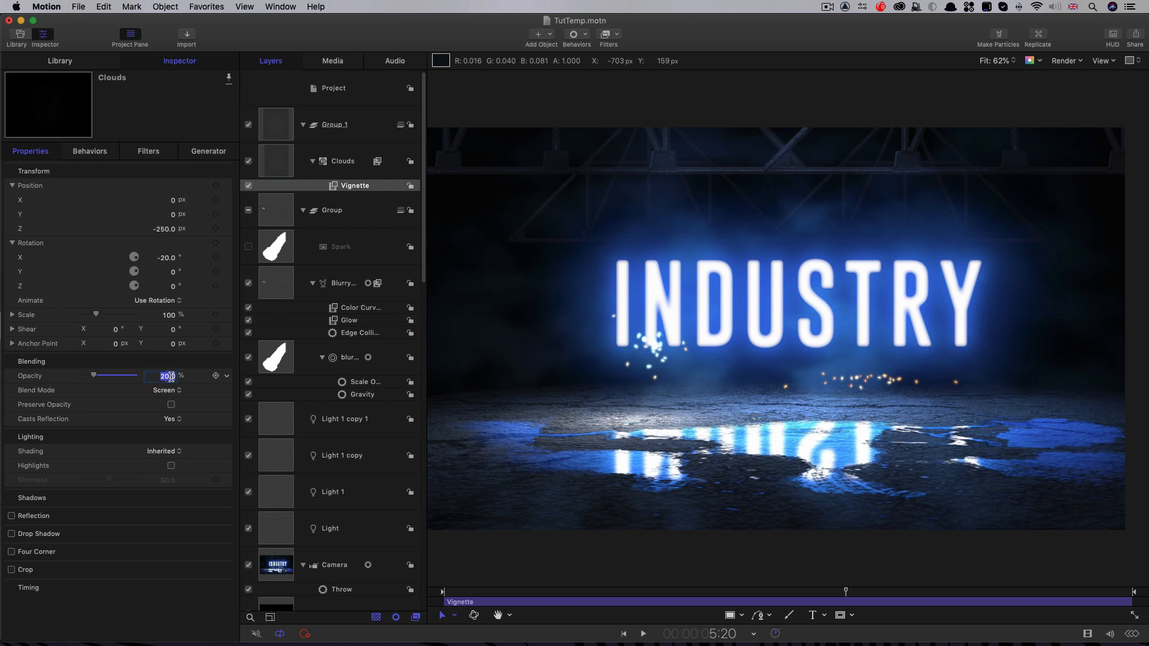
type("10")
key("Return")
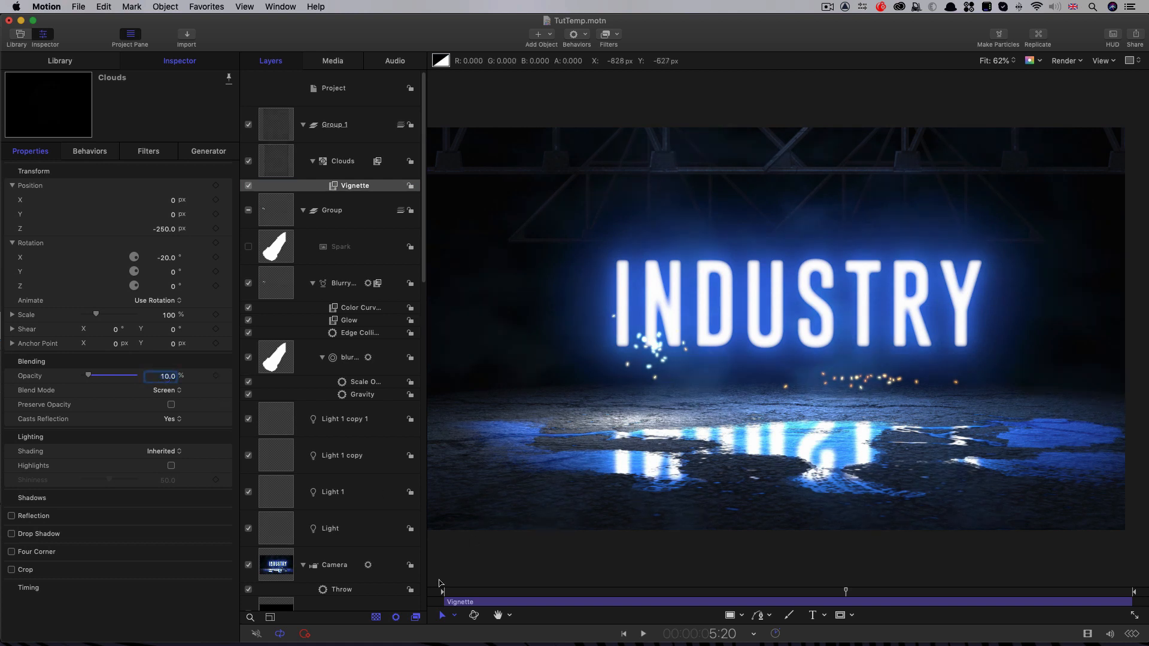
Step: Play back the animation from near the start and toggle the Clouds layer's visibility to compare the scene with and without it
left_click(467, 592)
key("space")
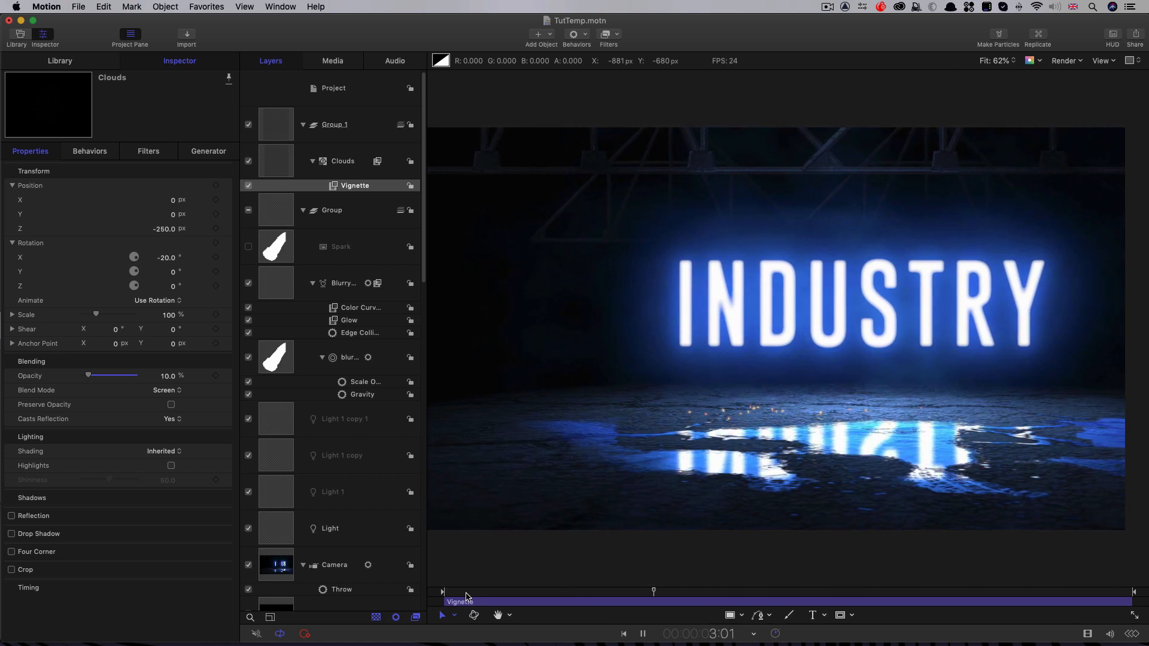
key("space")
left_click(248, 162)
left_click(249, 161)
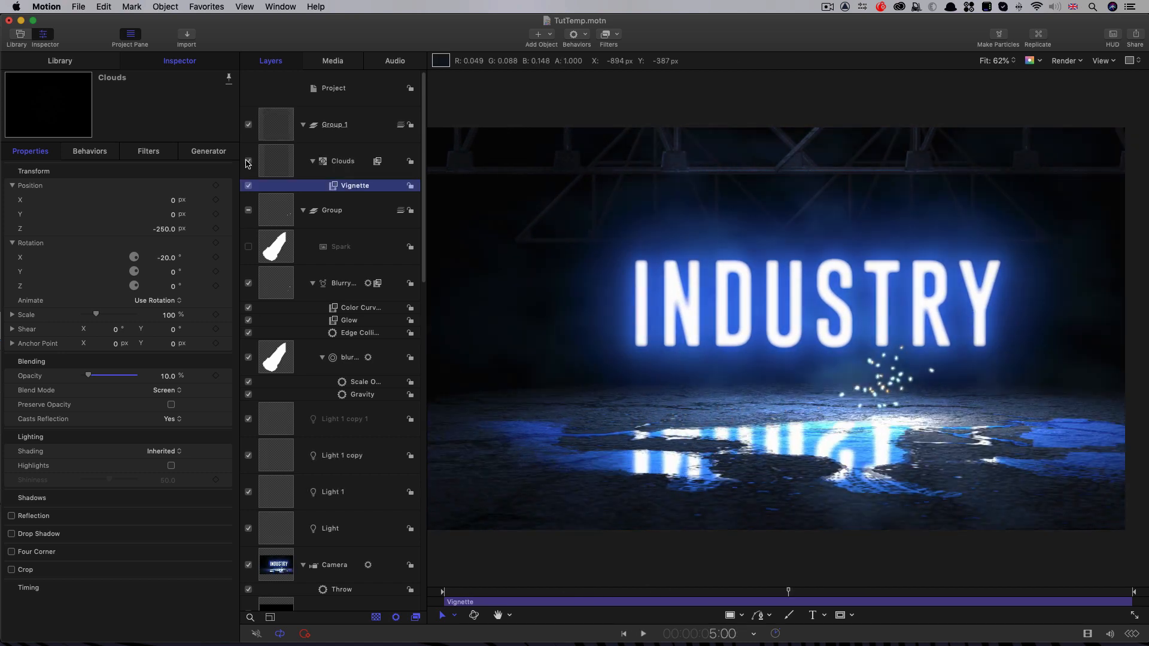
key("space")
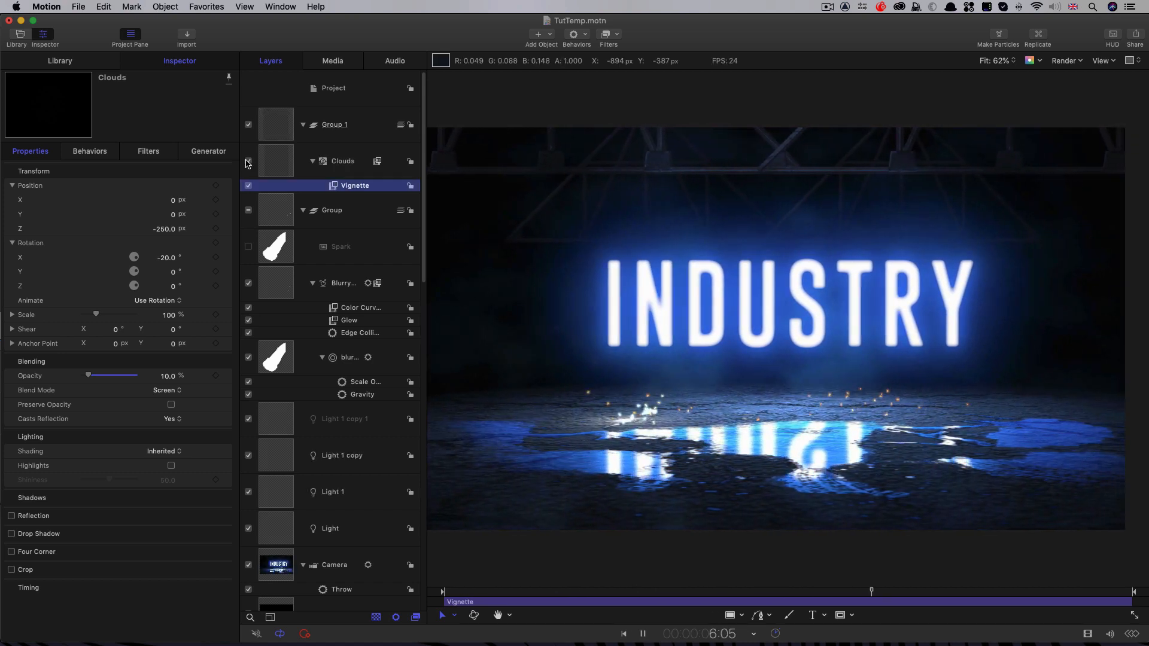